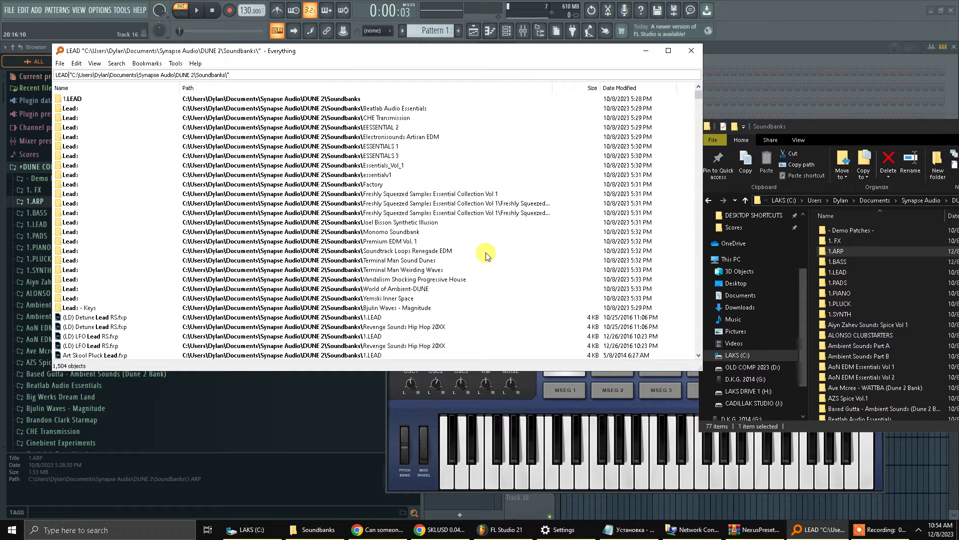
# Switch to FL Studio and look through the soundbank list in the DUNE 2 plugin
pyautogui.click(423, 404)
pyautogui.click(598, 178)
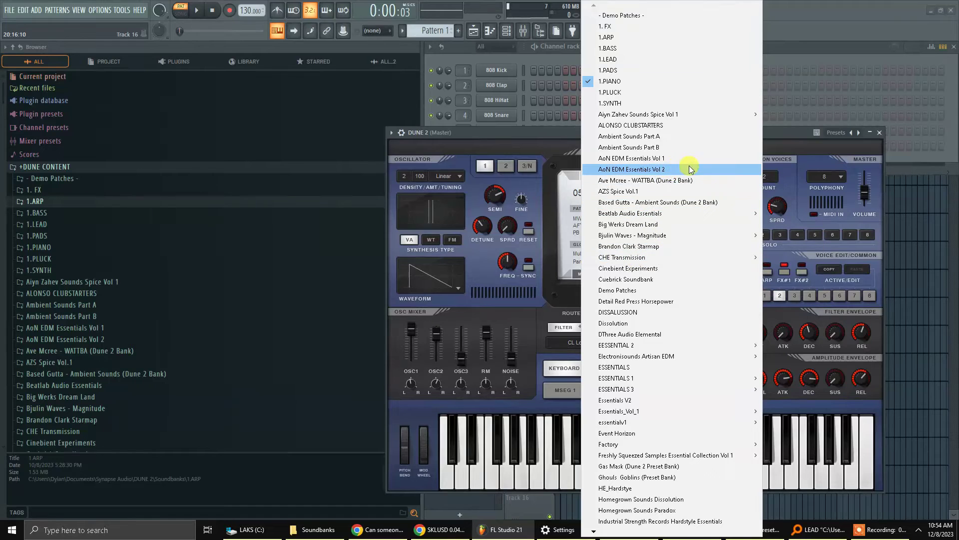
pyautogui.click(560, 129)
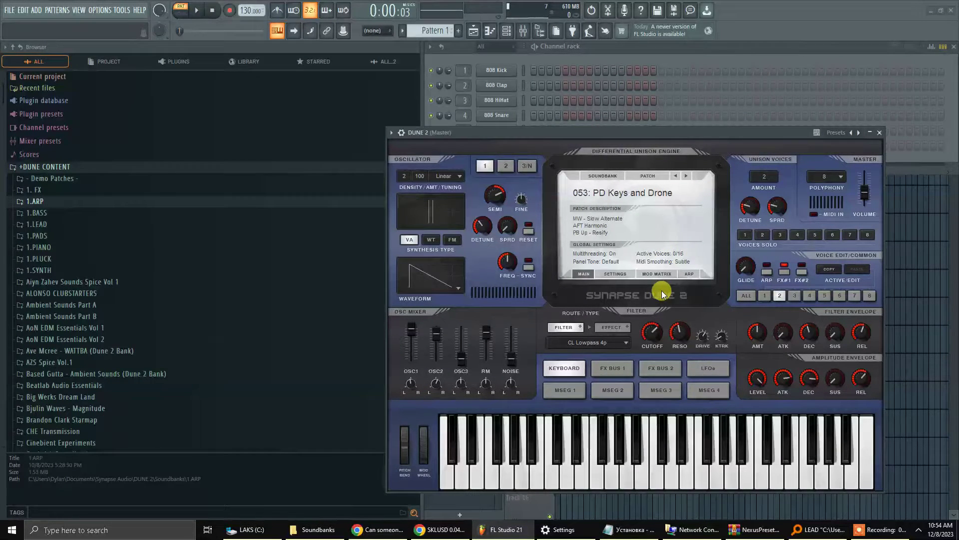
# Look into the Scores folder in the browser, collapse it, and show the subfolders of +DUNE CONTENT
pyautogui.click(70, 155)
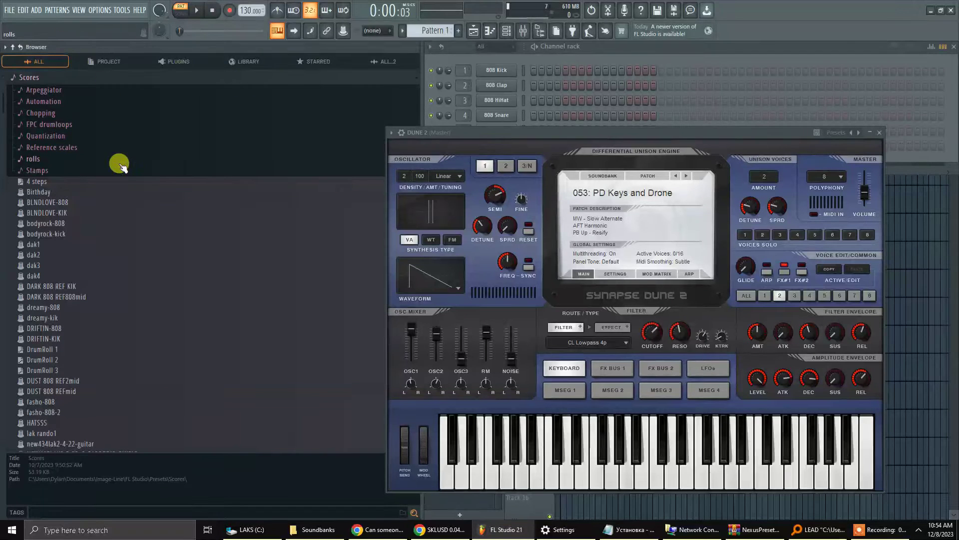
pyautogui.click(223, 79)
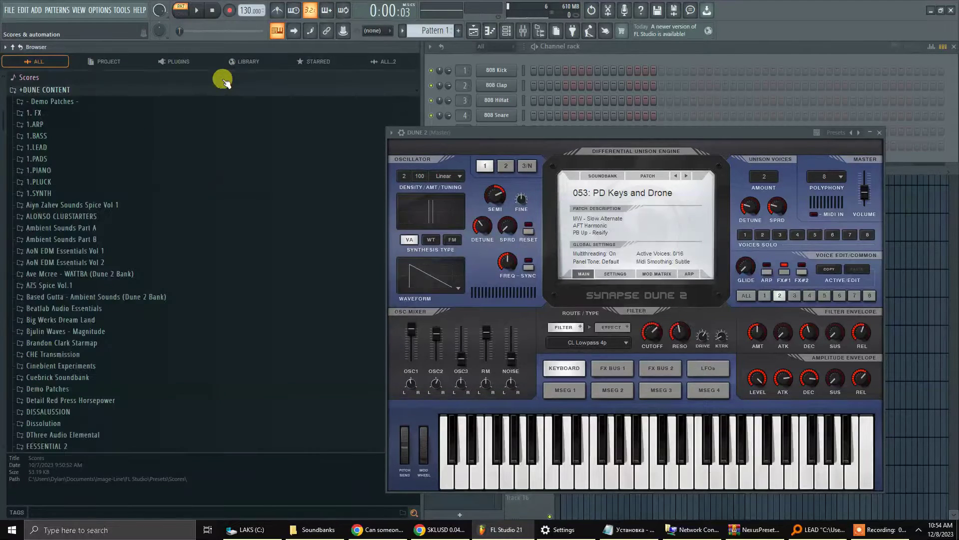
pyautogui.scroll(3, 160, 129)
pyautogui.click(40, 168)
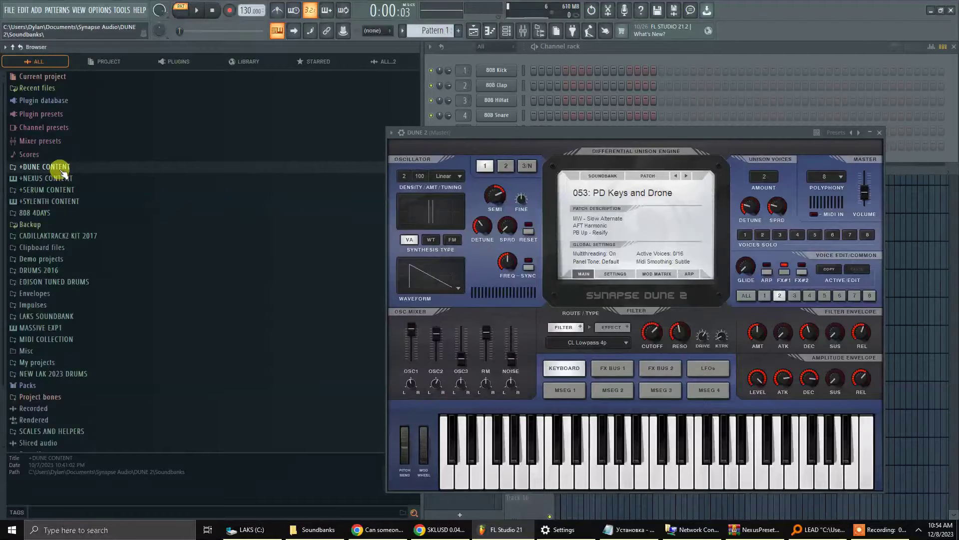
pyautogui.click(45, 166)
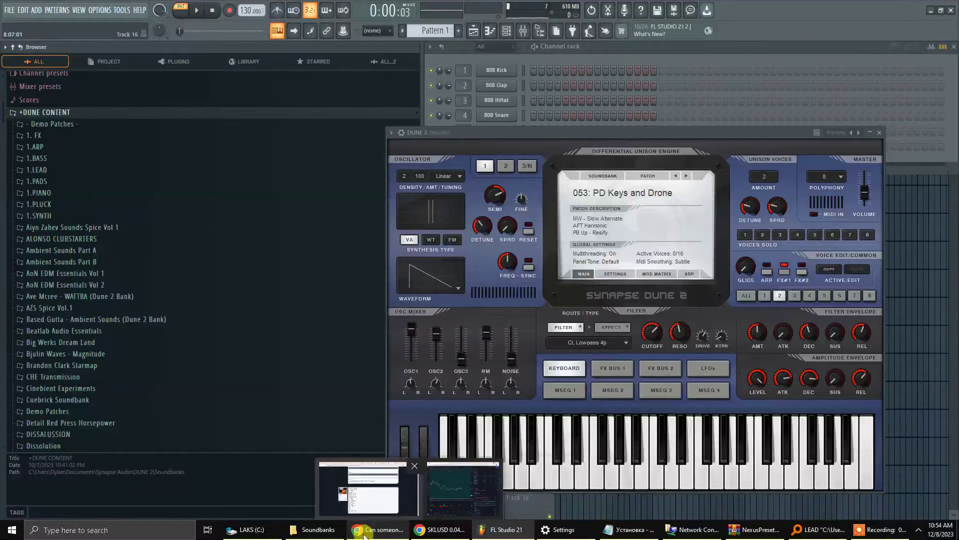
# Bring up the Soundbanks folder window in File Explorer and move it fully into view
pyautogui.click(331, 533)
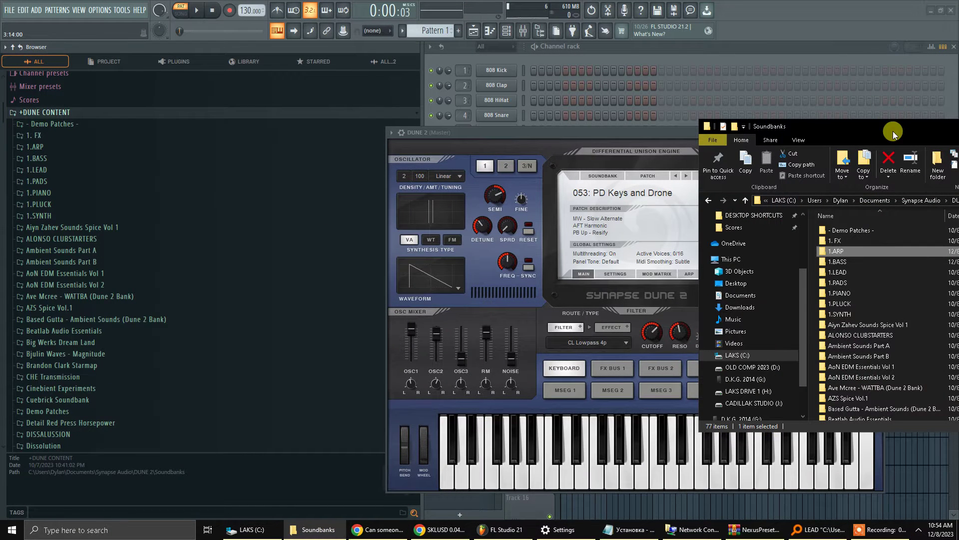
pyautogui.moveTo(892, 133); pyautogui.dragTo(615, 125)
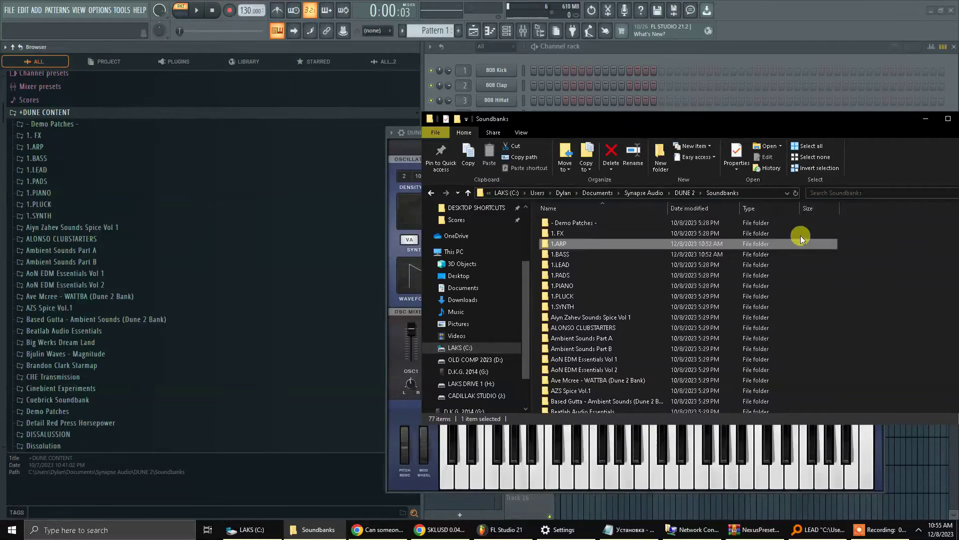
# Show the contents of the NexusPresetOrganizer.zip archive in WinRAR and close the archive window
pyautogui.click(758, 530)
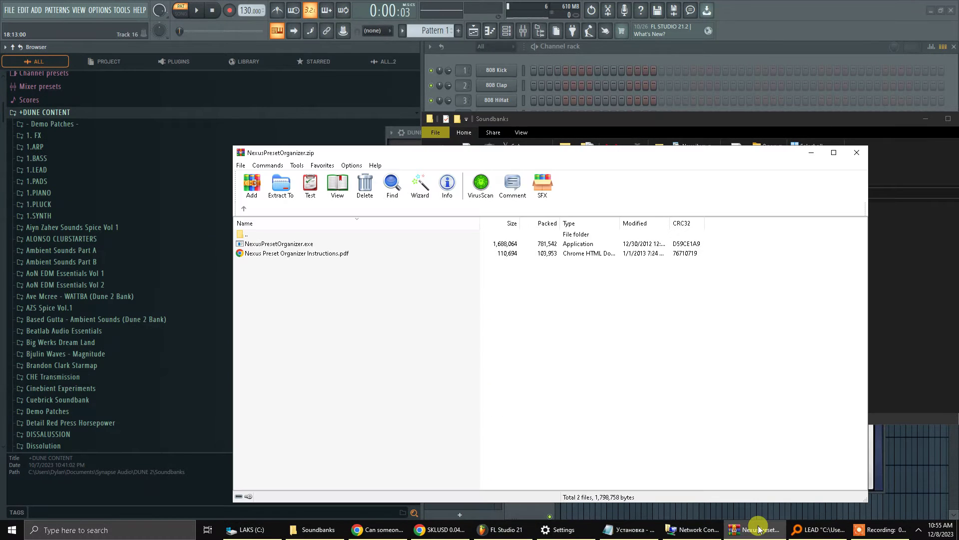
pyautogui.click(760, 530)
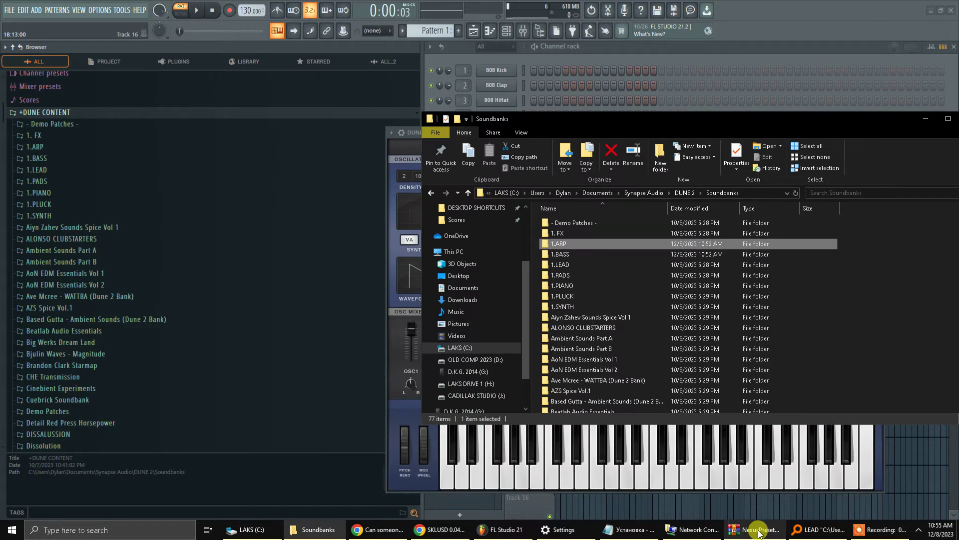
pyautogui.moveTo(795, 534)
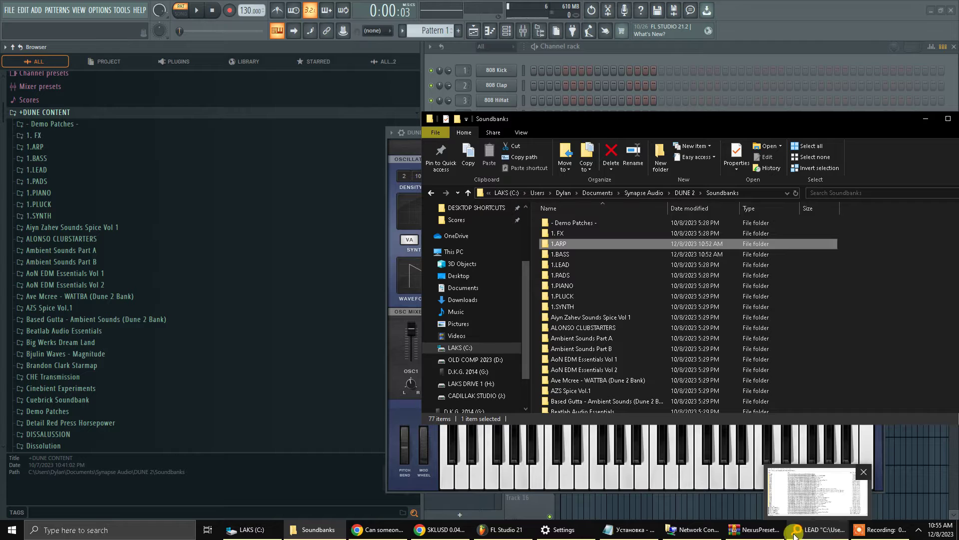
pyautogui.click(753, 531)
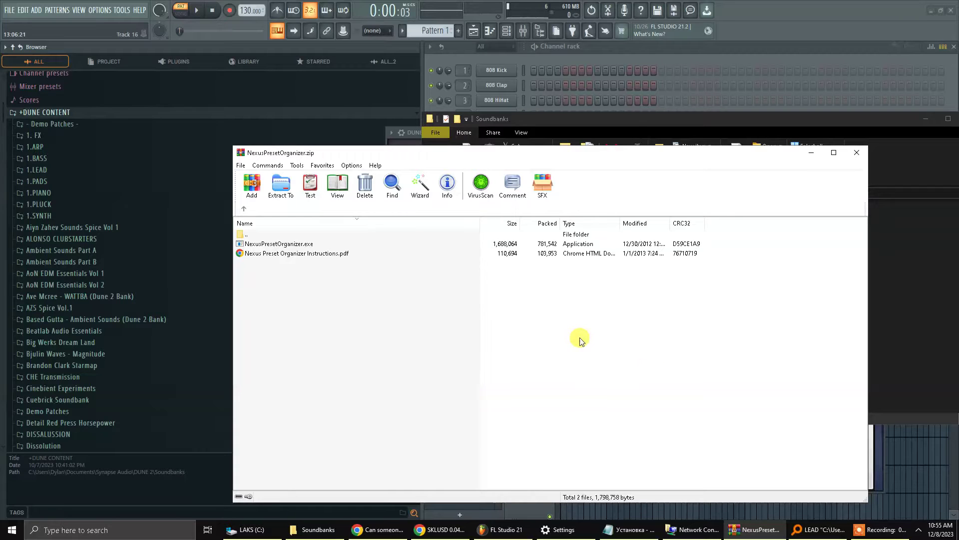
pyautogui.click(857, 152)
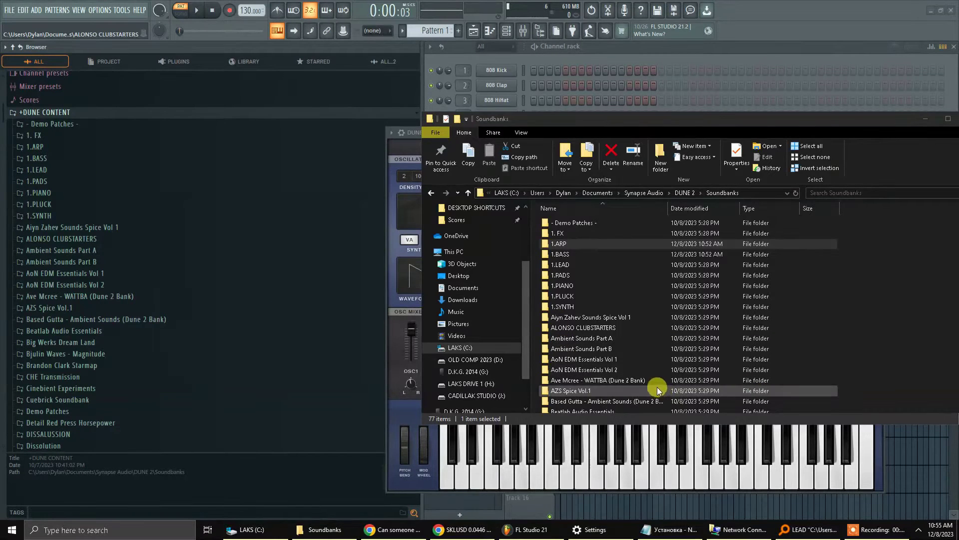
# Move the Soundbanks folder window toward the centre of the screen, over the DUNE 2 plugin
pyautogui.click(655, 137)
pyautogui.moveTo(654, 137); pyautogui.dragTo(626, 120)
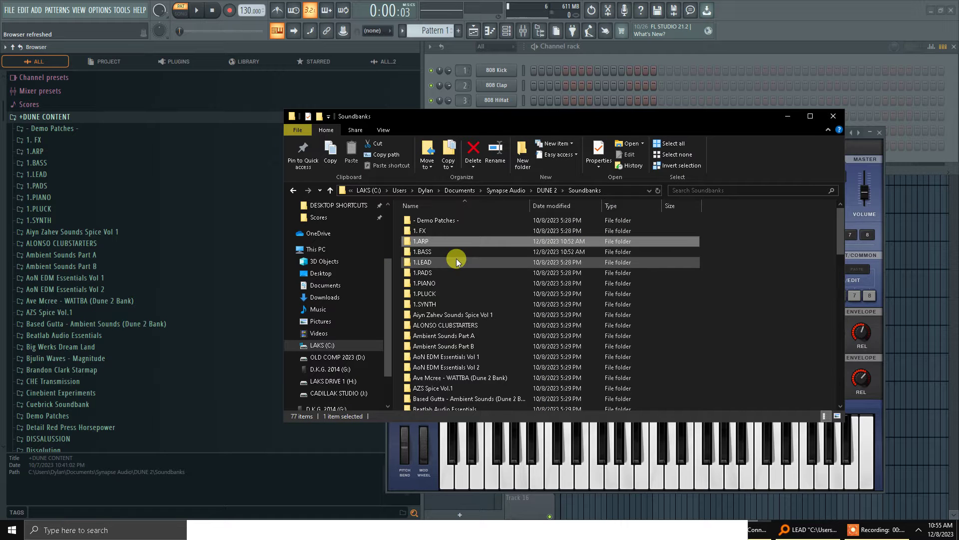
pyautogui.click(171, 525)
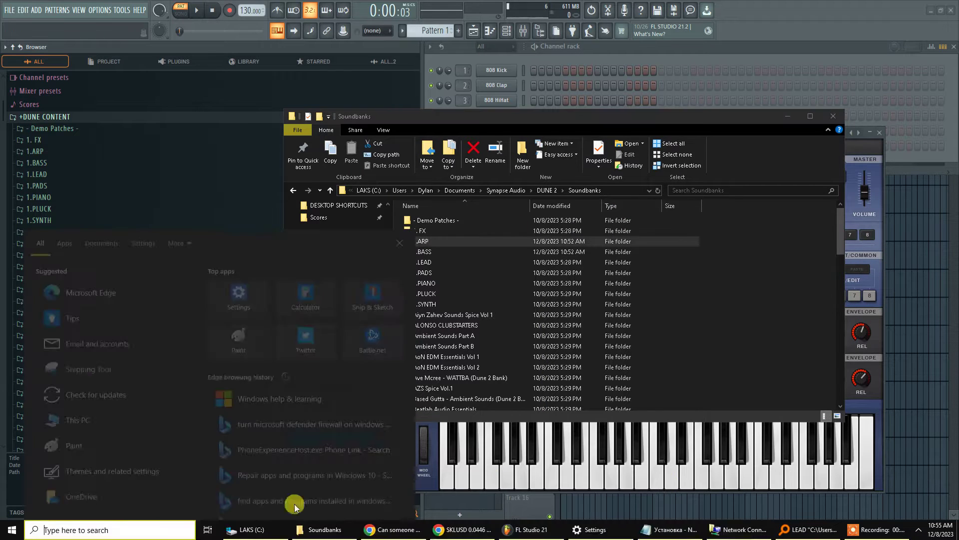
# Switch to the Everything window with the LEAD search and look over its search options
pyautogui.click(801, 532)
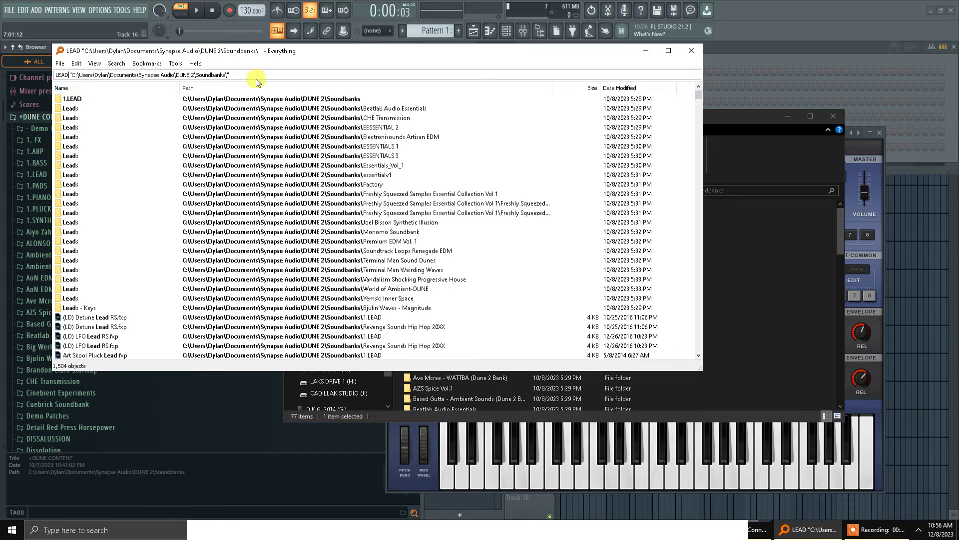
pyautogui.click(118, 63)
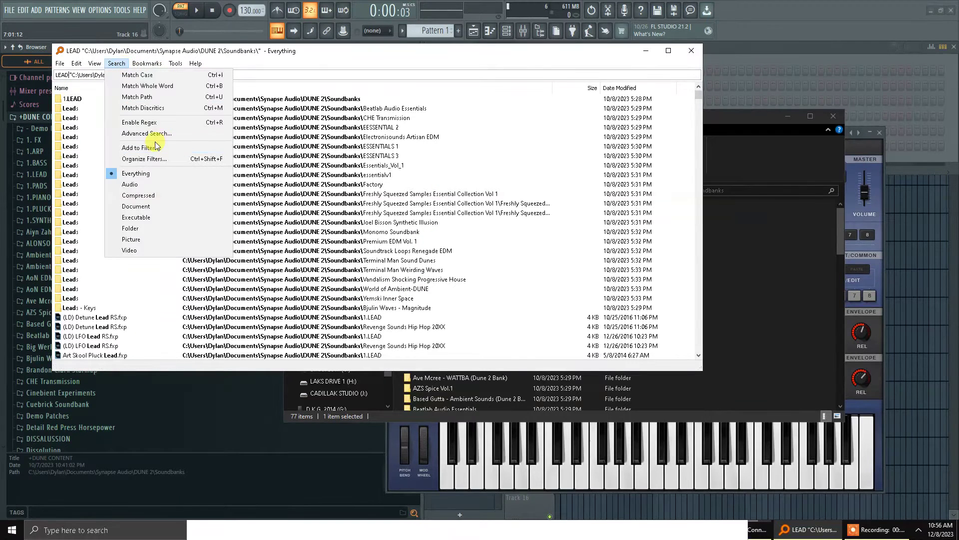
pyautogui.click(514, 49)
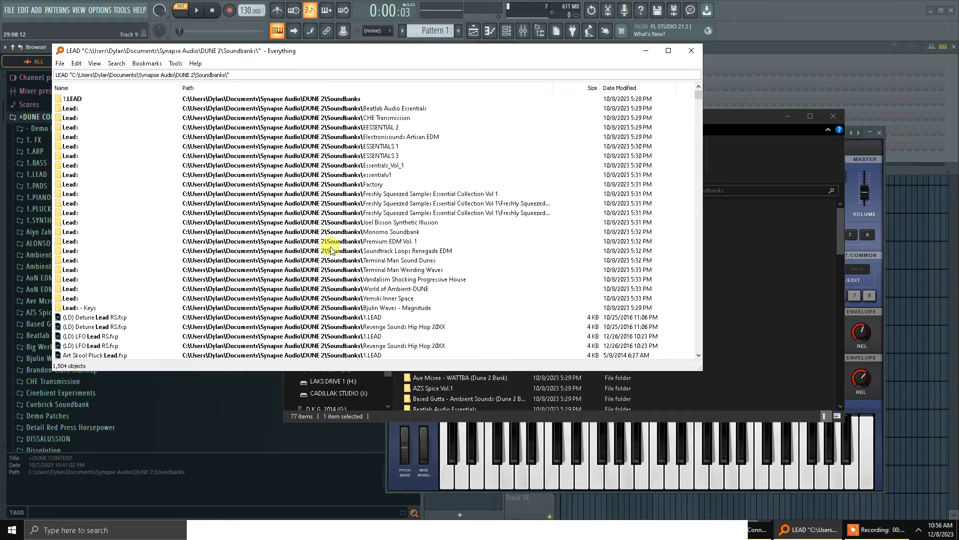
# Select all the lead preset files in the results, from (LD) Detune Lead RS.fxp to Zirconium 3 Lead - CHE.fxp, excluding the folders
pyautogui.scroll(-7, 380, 267)
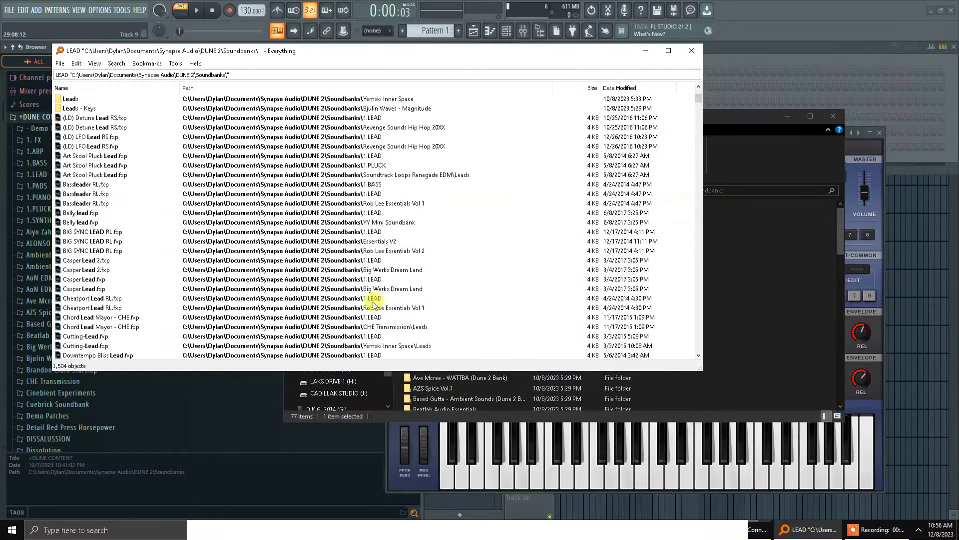
pyautogui.click(111, 118)
pyautogui.scroll(-7, 209, 207)
pyautogui.scroll(-7, 208, 208)
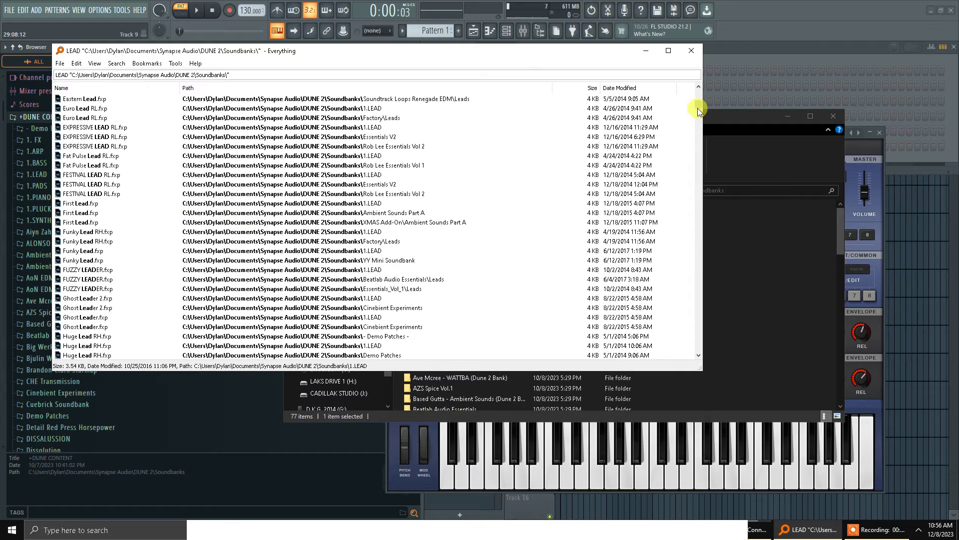
pyautogui.moveTo(699, 107); pyautogui.dragTo(699, 353)
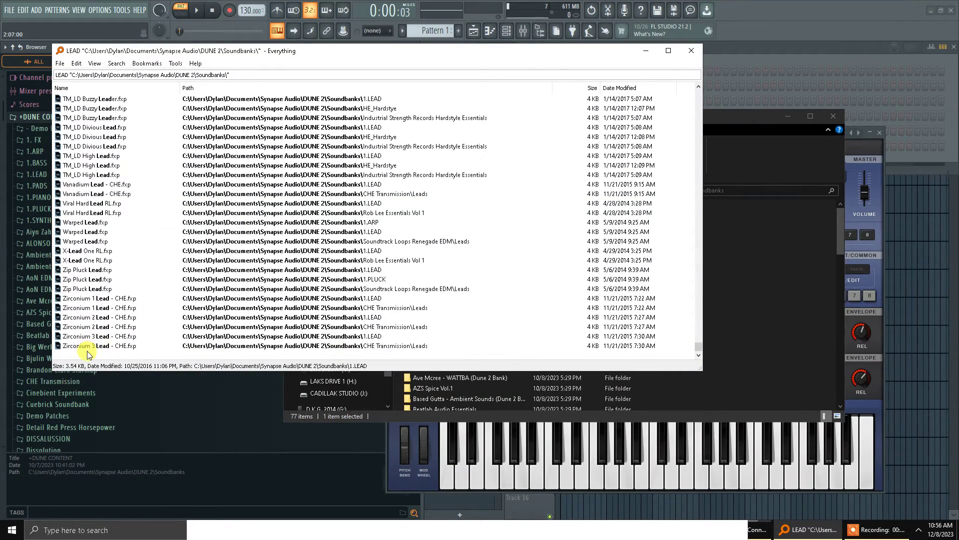
pyautogui.hotkey('ctrl', 'a')
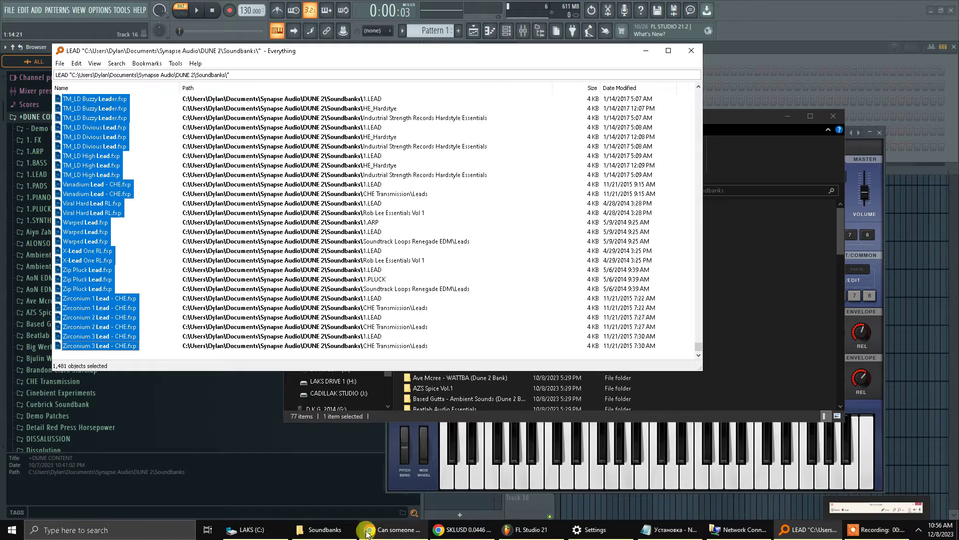
# Place the Soundbanks folder window beside the search results and move the selected lead presets into its 1.LEAD folder
pyautogui.click(346, 533)
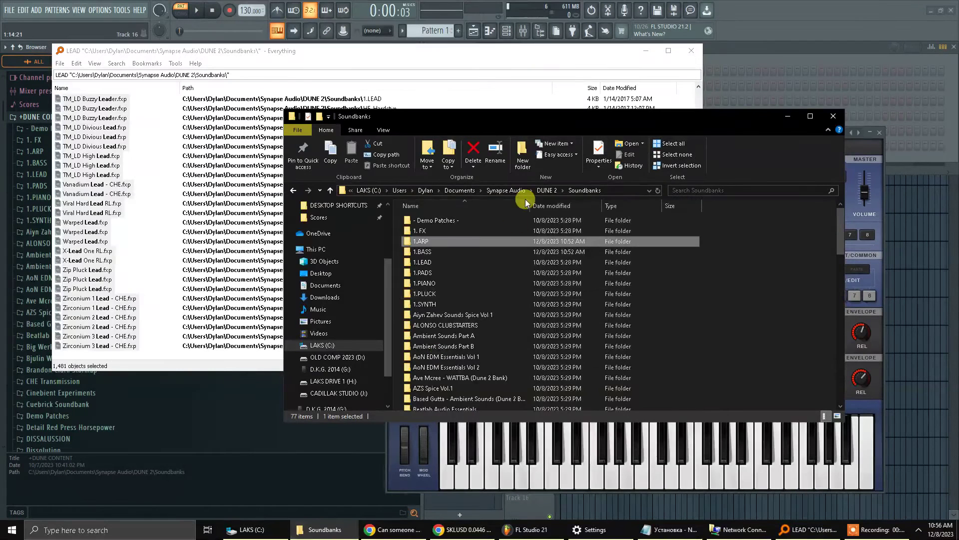
pyautogui.moveTo(415, 115); pyautogui.dragTo(840, 101)
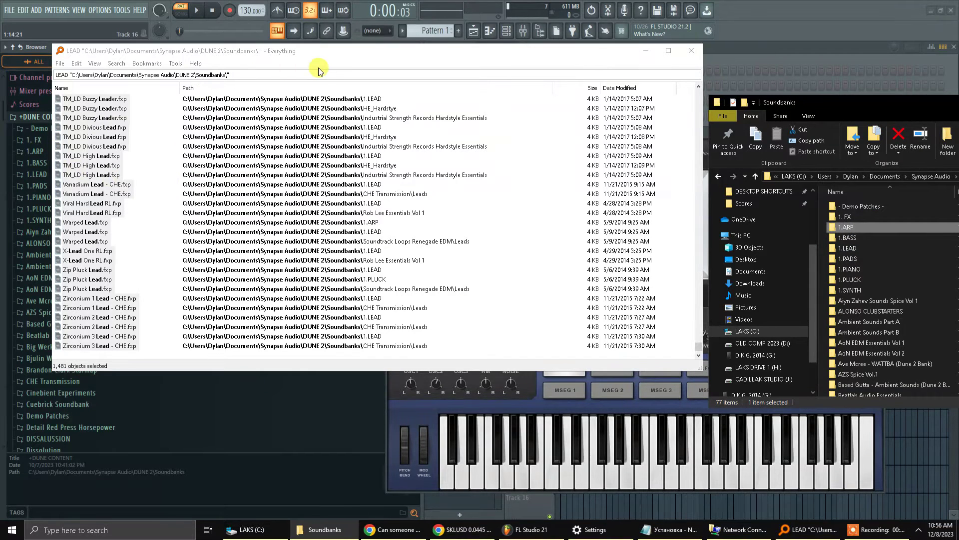
pyautogui.click(350, 53)
pyautogui.moveTo(351, 178); pyautogui.dragTo(872, 249)
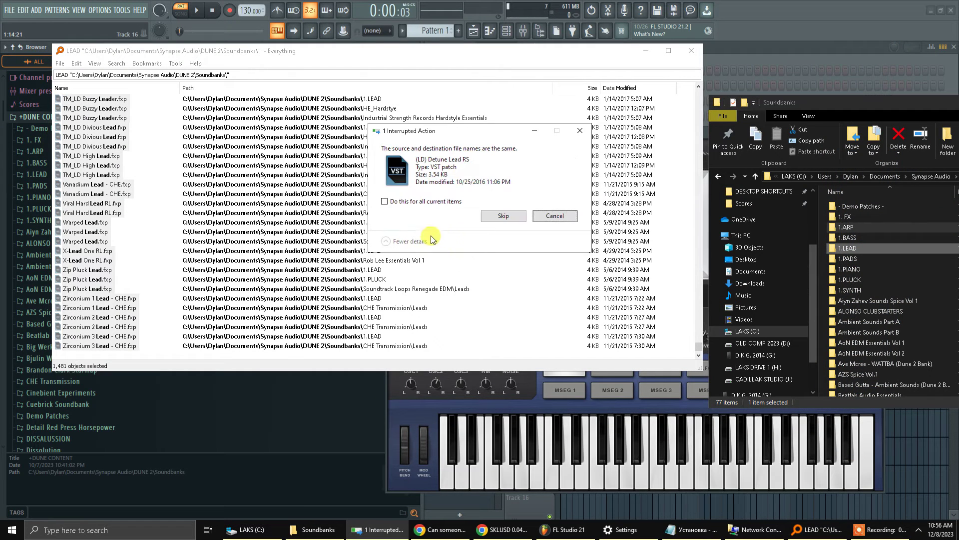
# Skip all items whose source and destination are the same, and skip the files already present in 1.LEAD
pyautogui.click(384, 201)
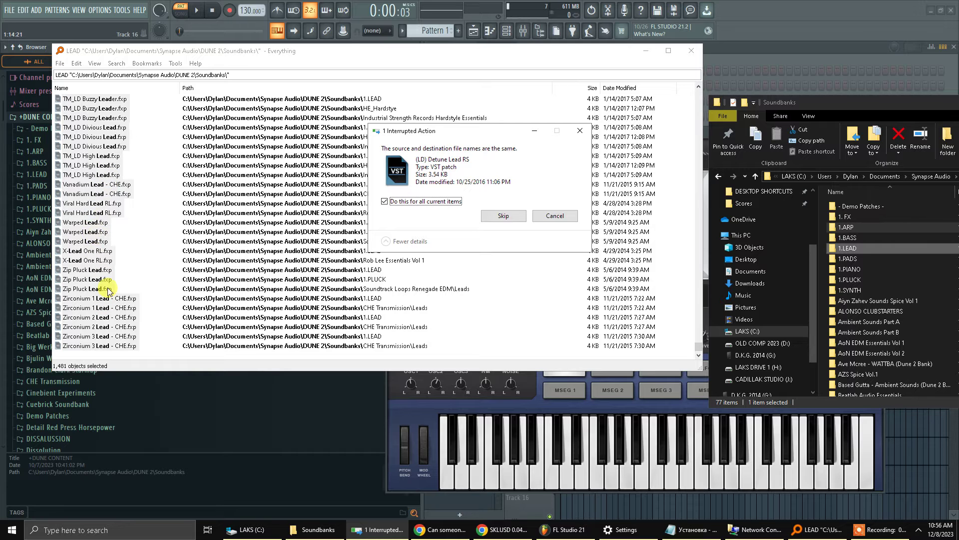
pyautogui.click(502, 216)
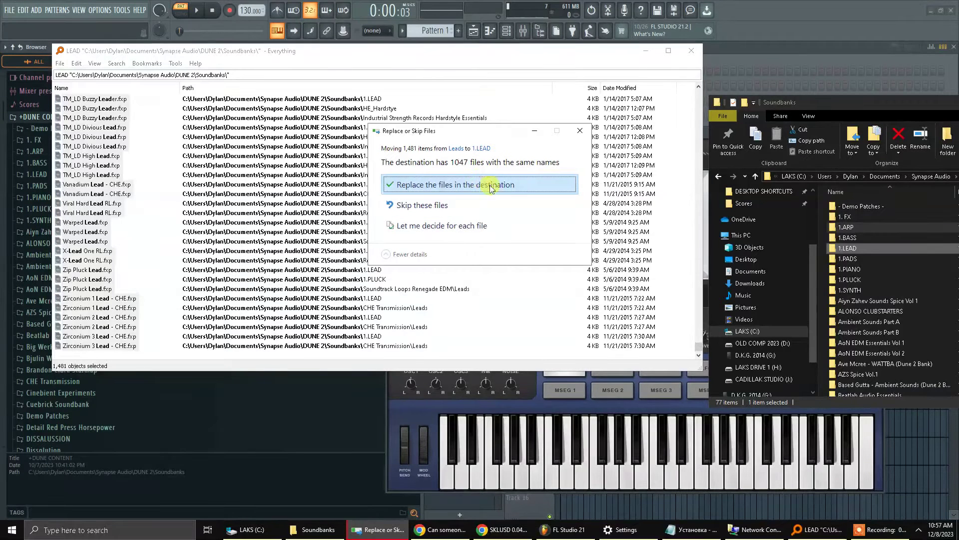
pyautogui.click(407, 205)
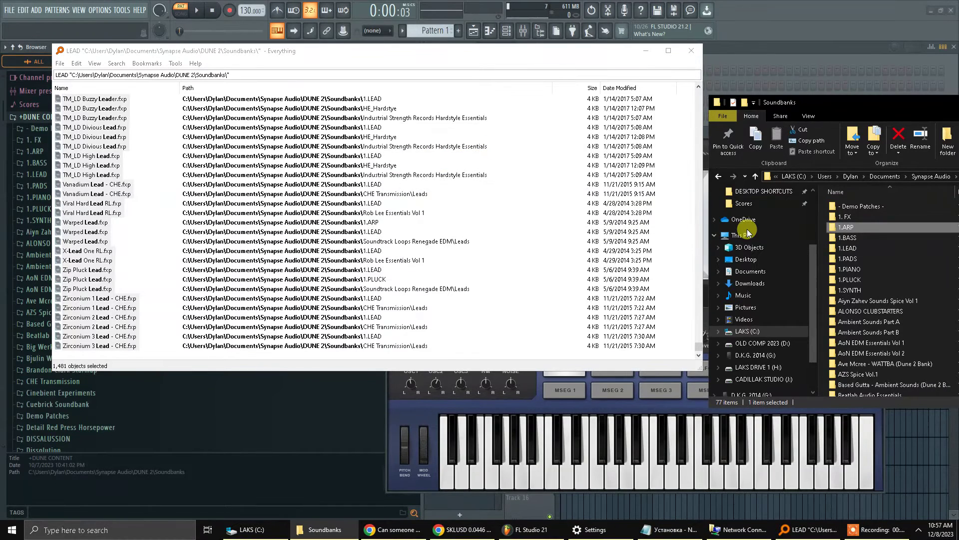
# Change the search keyword to PAD while keeping the DUNE 2 Soundbanks path in the query
pyautogui.click(69, 76)
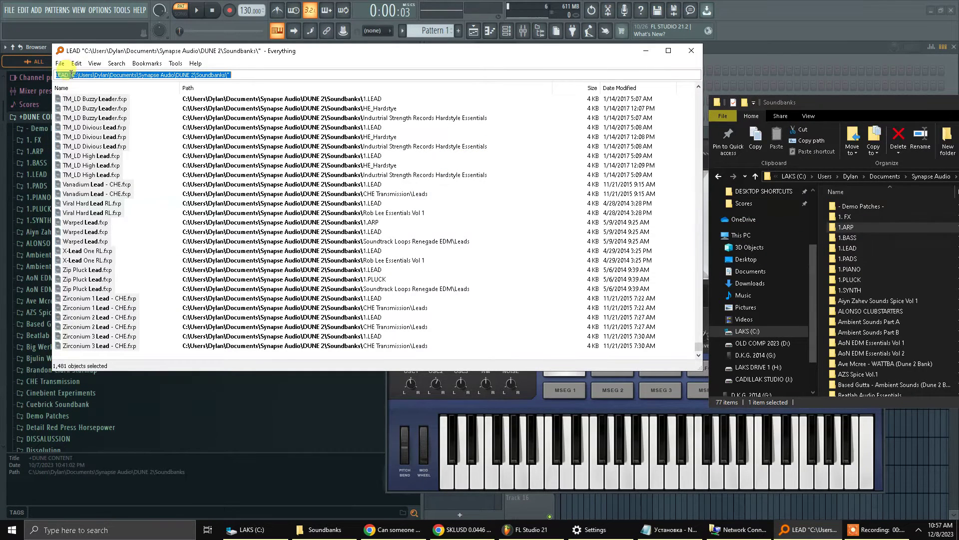
pyautogui.press('BackSpace')
pyautogui.press('BackSpace')
pyautogui.press('BackSpace')
pyautogui.press('BackSpace')
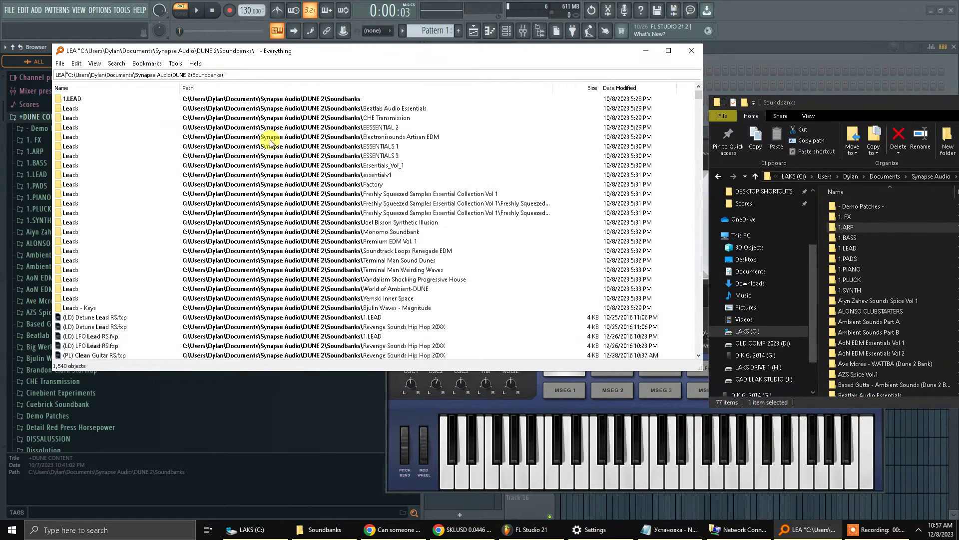
pyautogui.write('PAD')
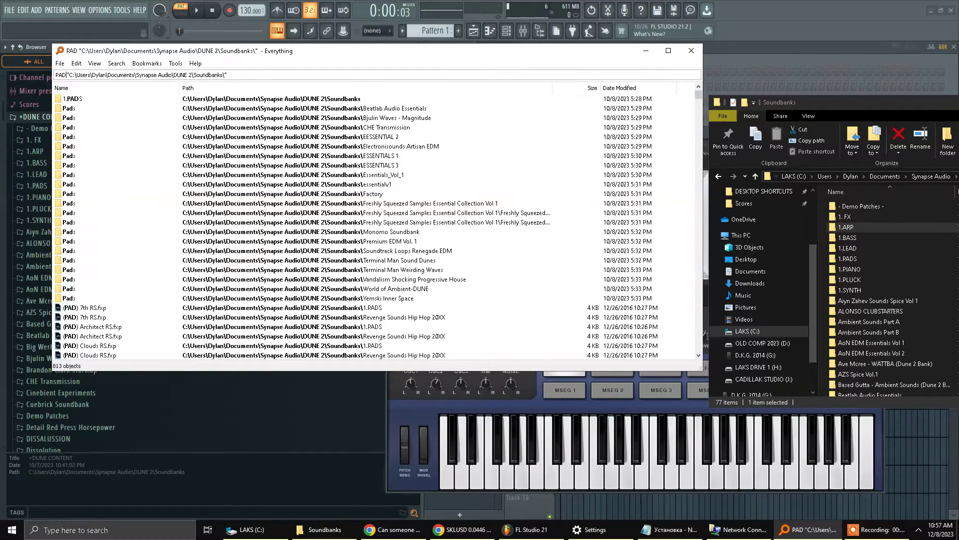
# Move all pad preset files, from (PAD) 7th RS.fxp to Ytterbium 5 Pad - CHE.fxp, into the 1.PADS folder, skipping same-source items and existing files
pyautogui.scroll(-5, 359, 102)
pyautogui.click(100, 170)
pyautogui.scroll(-10, 553, 240)
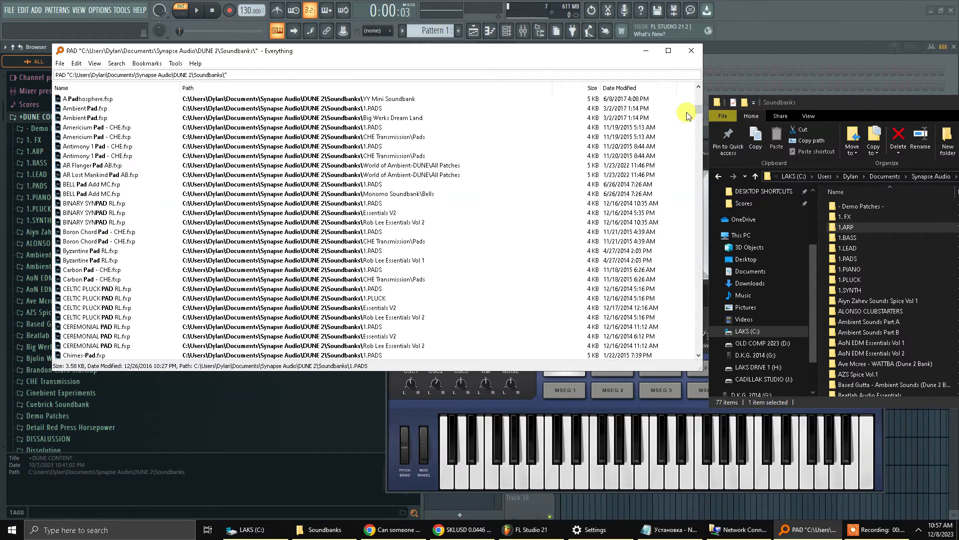
pyautogui.moveTo(700, 112); pyautogui.dragTo(700, 358)
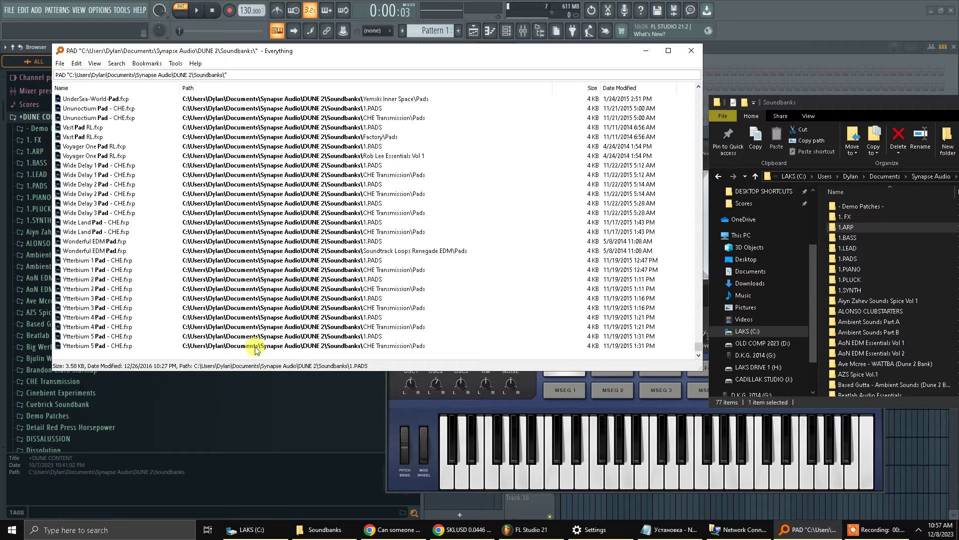
pyautogui.keyDown('shift'); pyautogui.click(110, 348); pyautogui.keyUp('shift')
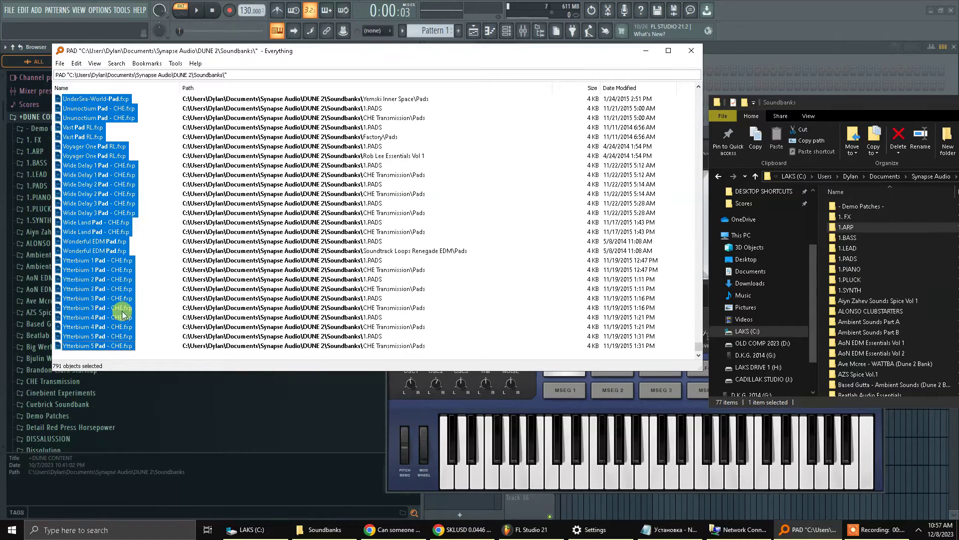
pyautogui.moveTo(122, 314); pyautogui.dragTo(860, 254)
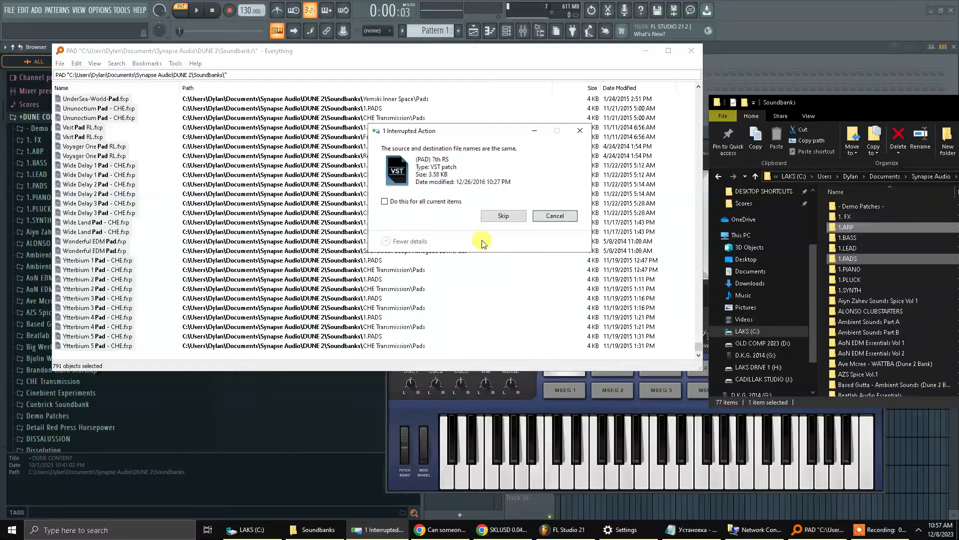
pyautogui.click(501, 216)
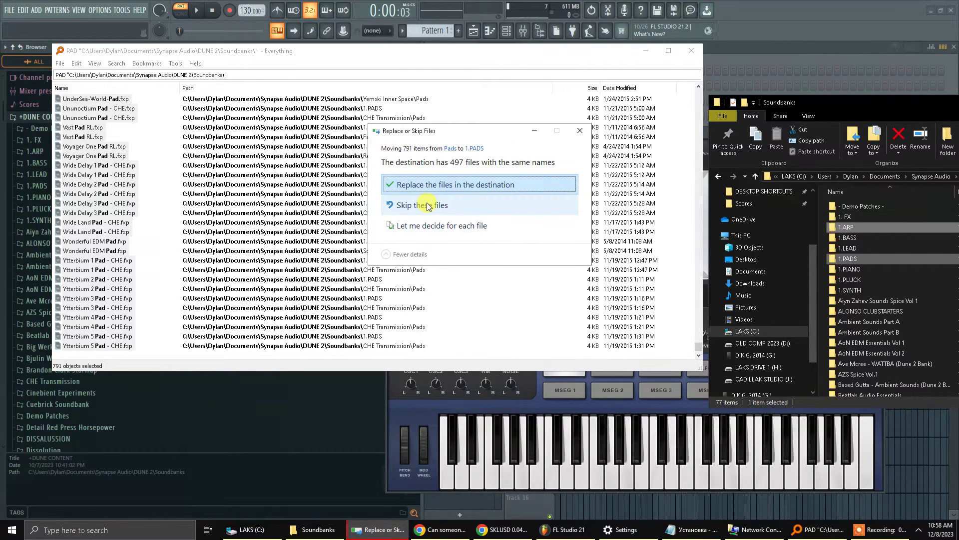
pyautogui.click(456, 207)
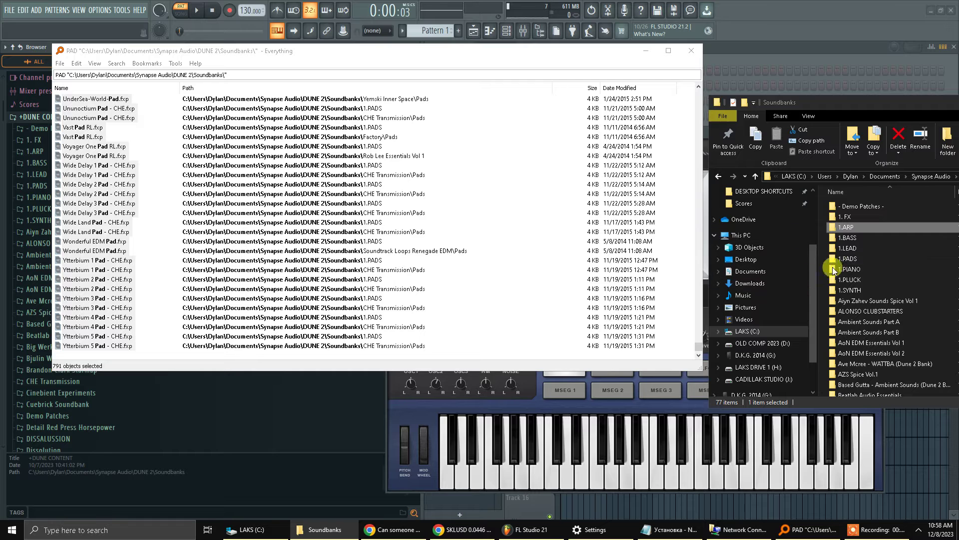
# Change the search keyword to PIANO while keeping the DUNE 2 Soundbanks path in the query
pyautogui.click(856, 272)
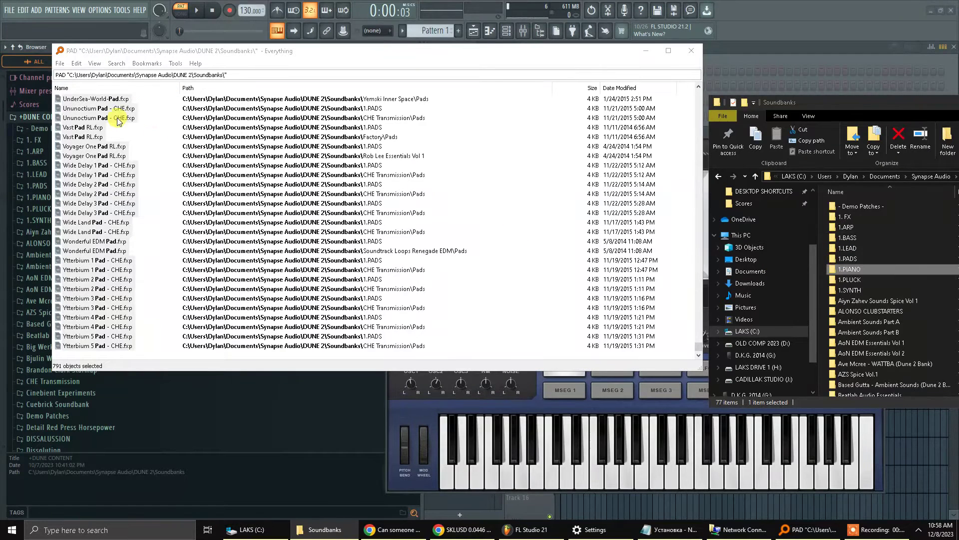
pyautogui.click(72, 72)
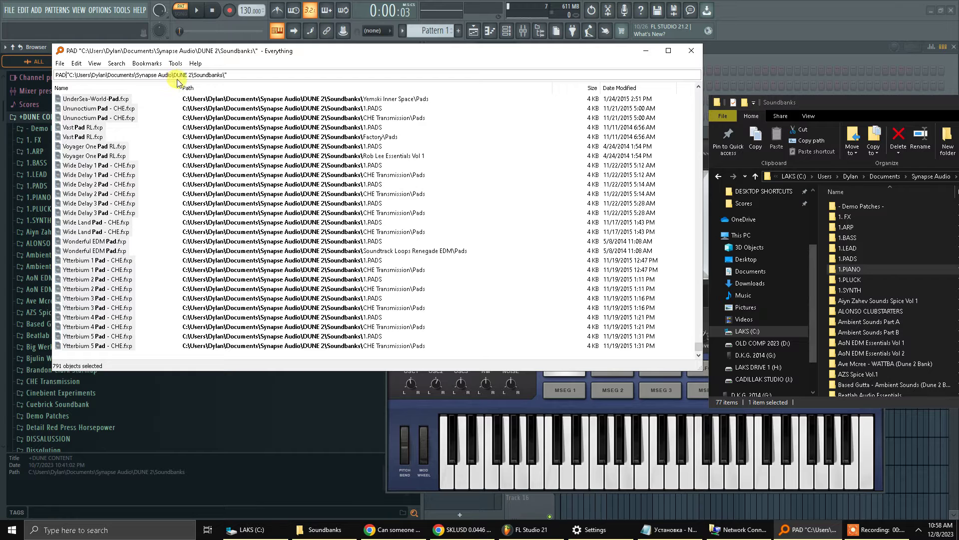
pyautogui.press('BackSpace')
pyautogui.press('BackSpace')
pyautogui.press('BackSpace')
pyautogui.press('BackSpace')
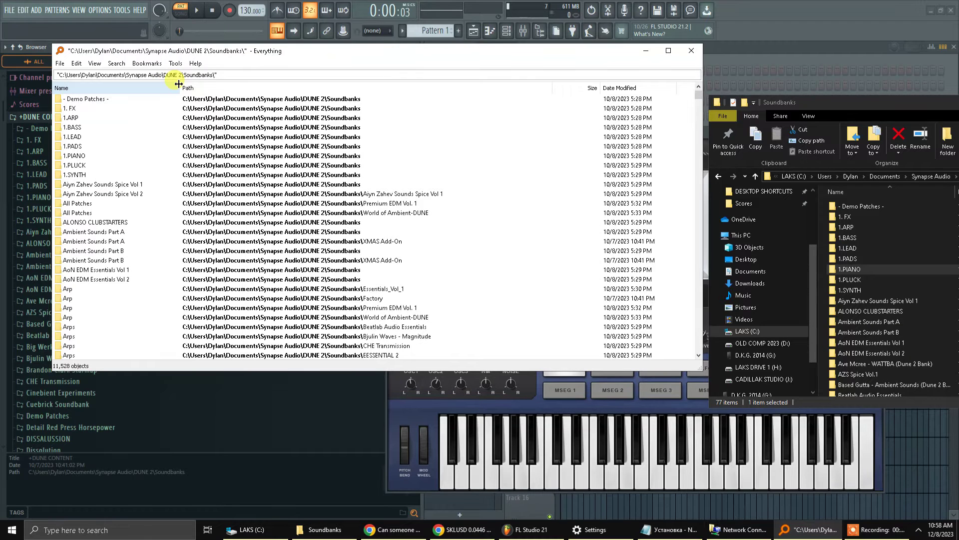
pyautogui.write('PI')
pyautogui.press('BackSpace')
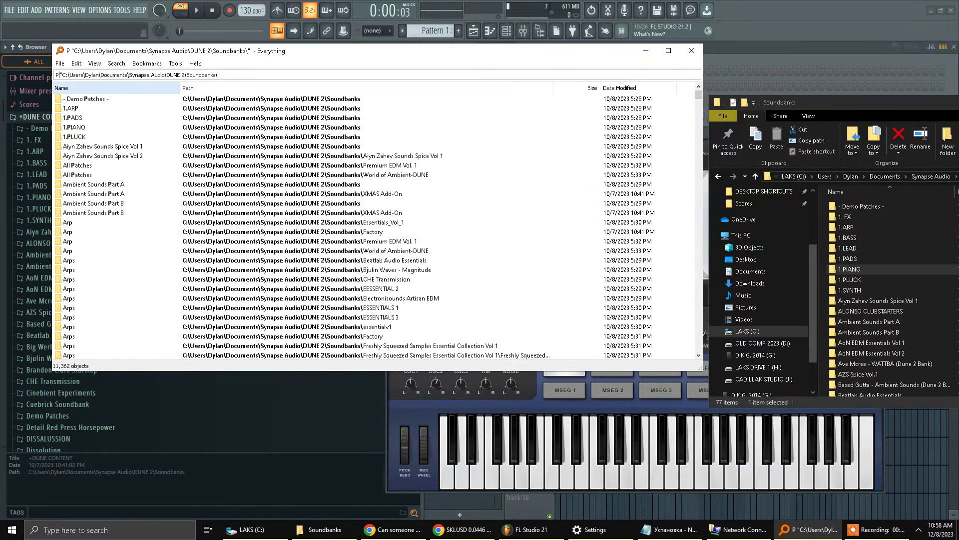
pyautogui.write('IANO')
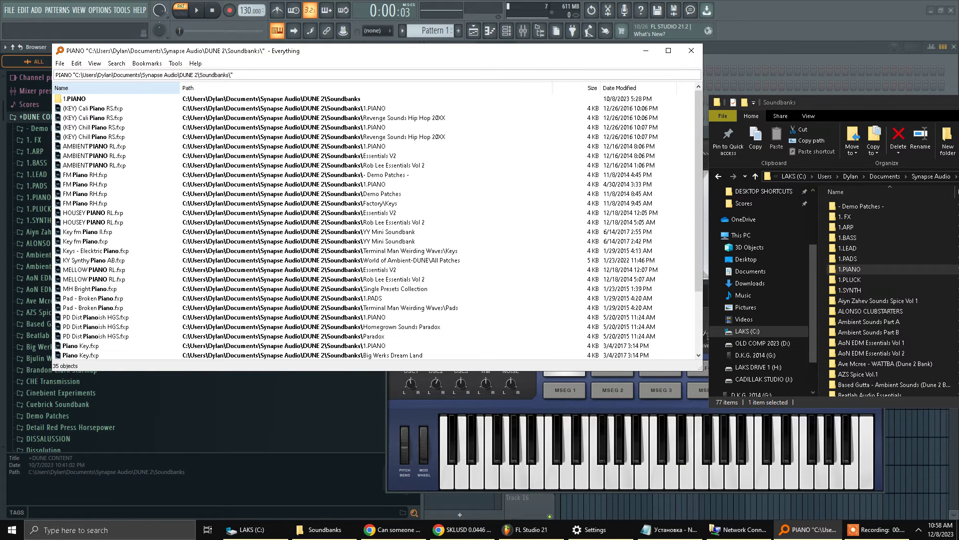
# Move all piano preset files, from (KEY) Cali Piano RS.fxp to Synthy Piano AB.fxp, into the 1.PIANO folder
pyautogui.click(112, 108)
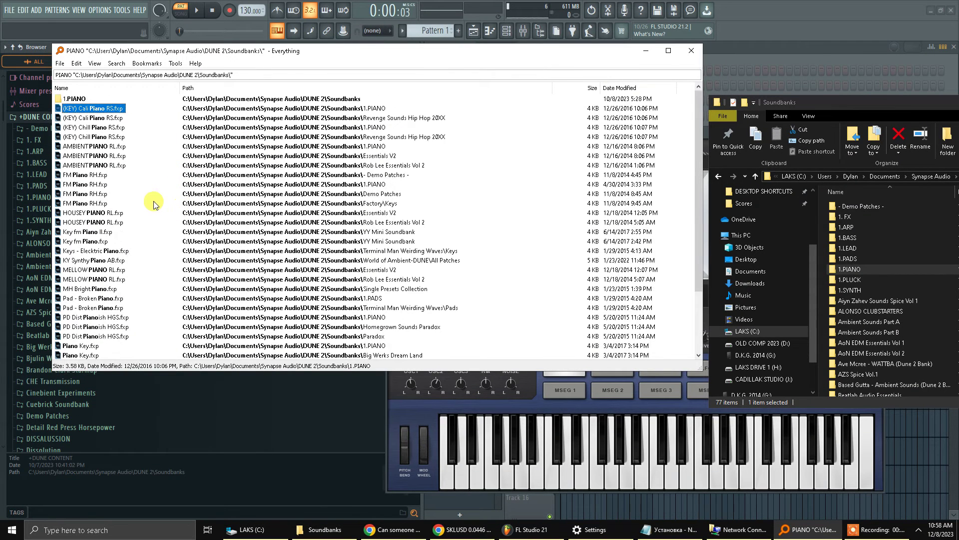
pyautogui.scroll(-3, 154, 202)
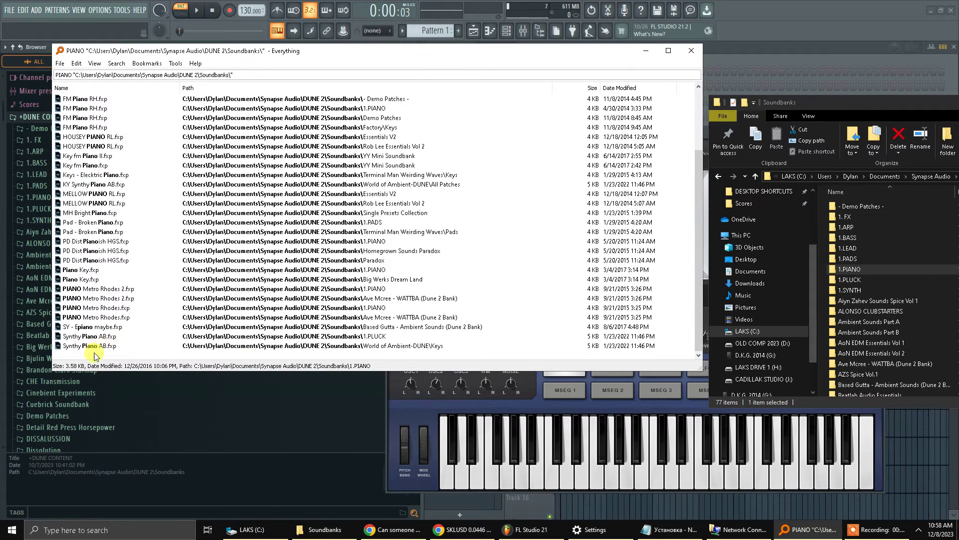
pyautogui.keyDown('shift'); pyautogui.click(105, 348); pyautogui.keyUp('shift')
pyautogui.moveTo(100, 229); pyautogui.dragTo(869, 267)
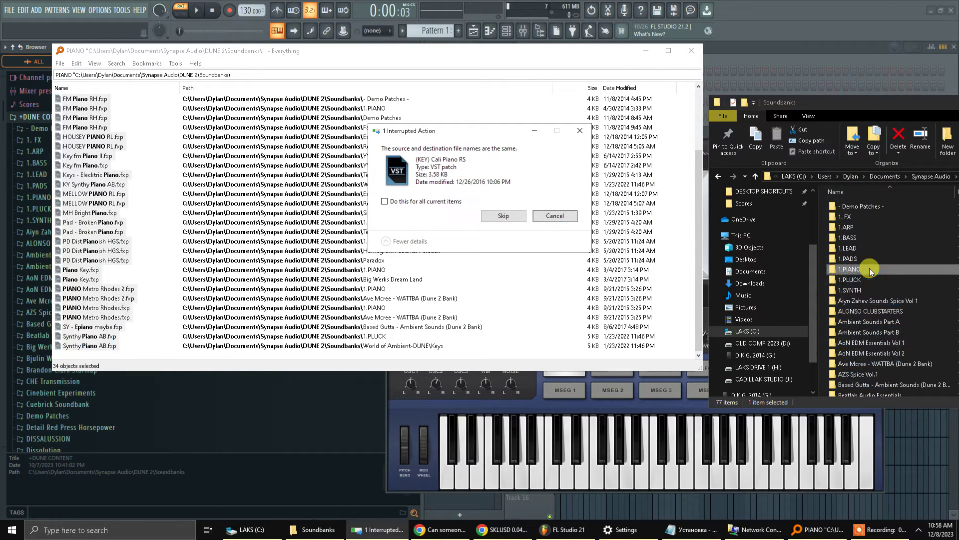
# Skip all items whose source and destination are the same, and skip the files already present in 1.PIANO
pyautogui.click(504, 215)
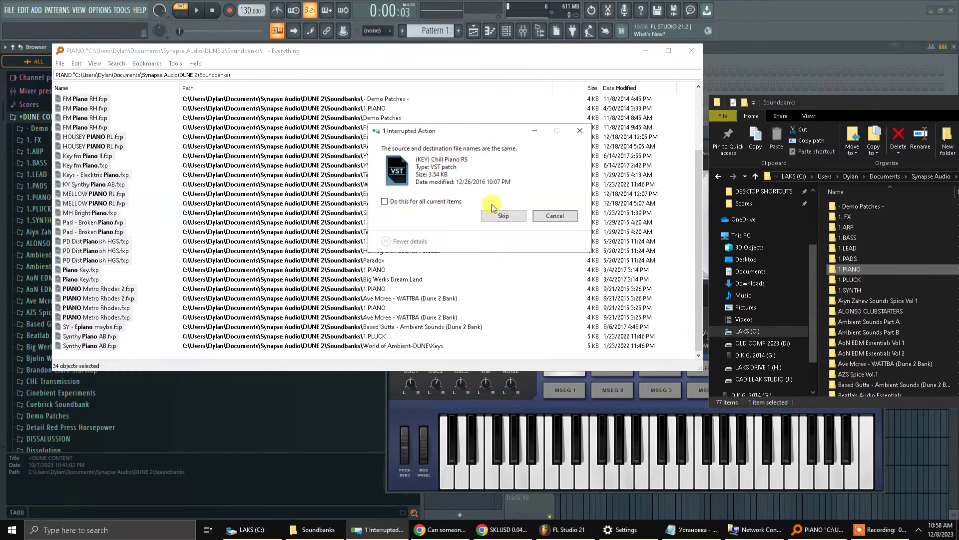
pyautogui.click(451, 203)
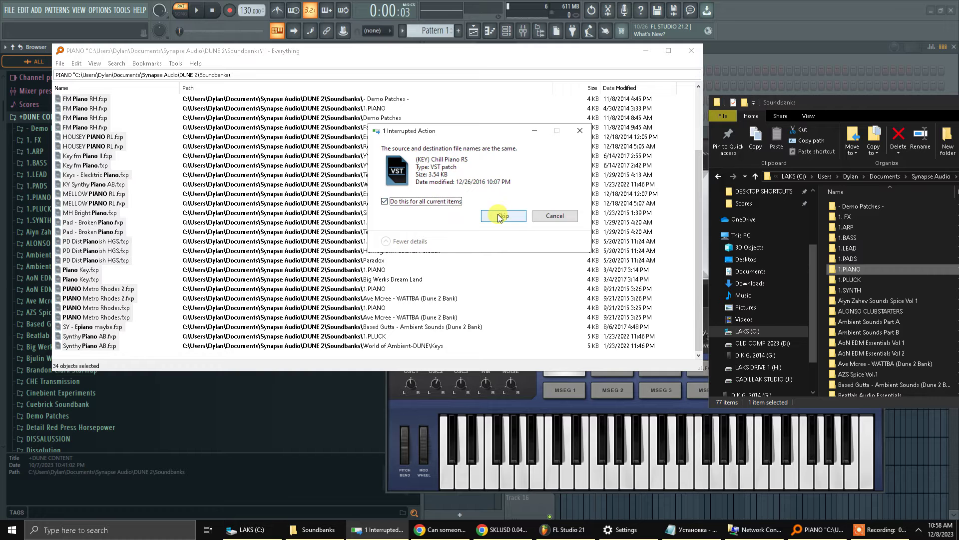
pyautogui.click(502, 214)
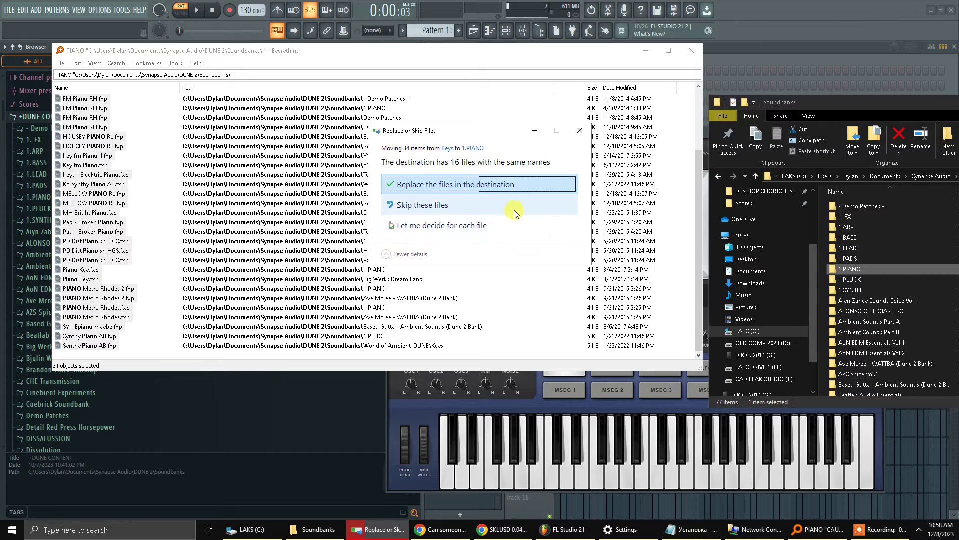
pyautogui.click(453, 208)
# Create a new folder named 1.KEYS in the Soundbanks folder
pyautogui.rightClick(895, 246)
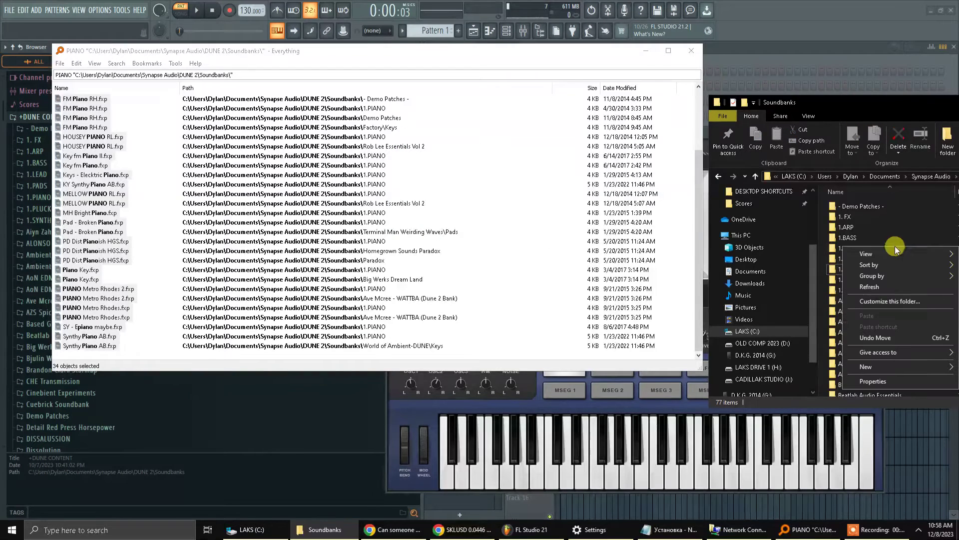
pyautogui.moveTo(903, 366)
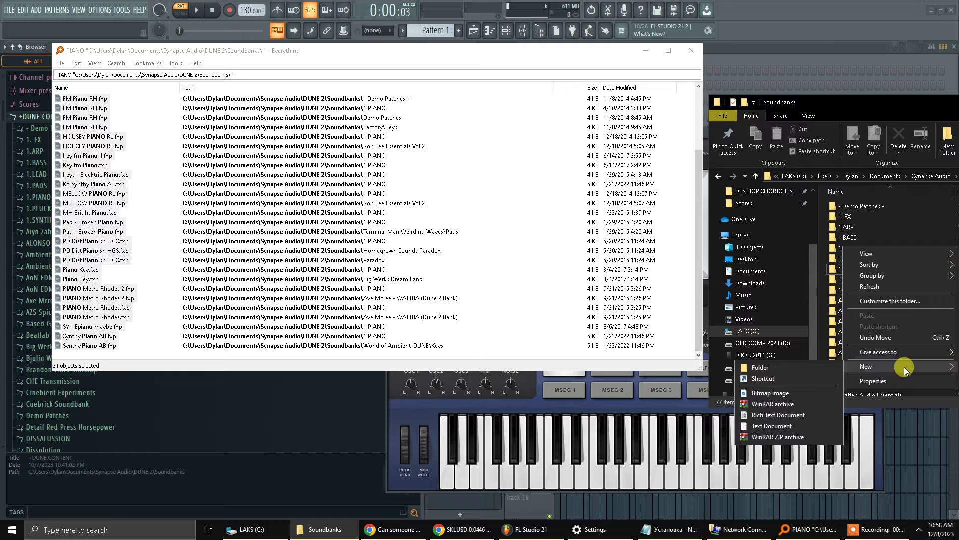
pyautogui.click(808, 368)
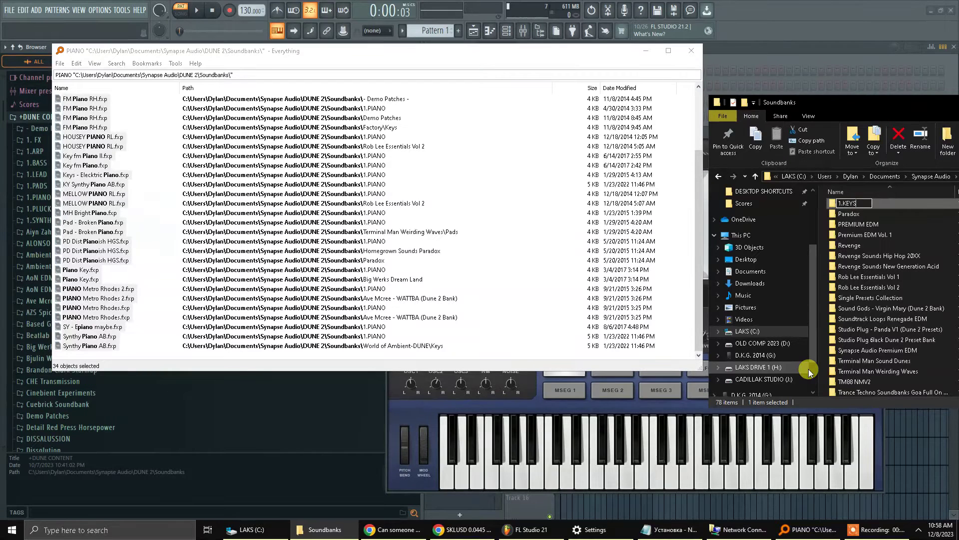
pyautogui.press('Return')
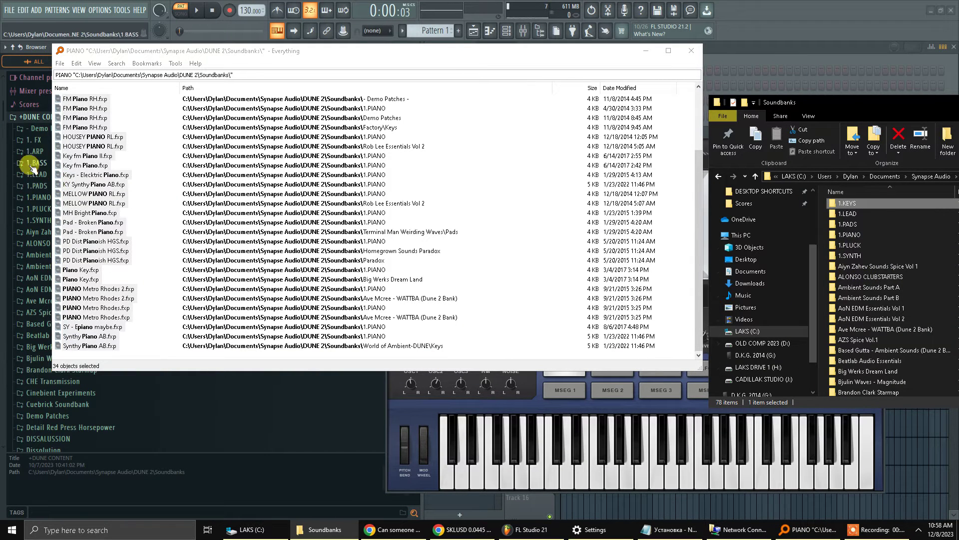
# Replace the search keyword with KEY, keeping the DUNE 2 Soundbanks path in the query
pyautogui.click(71, 73)
pyautogui.click(71, 73)
pyautogui.press('BackSpace')
pyautogui.press('BackSpace')
pyautogui.press('BackSpace')
pyautogui.press('BackSpace')
pyautogui.press('BackSpace')
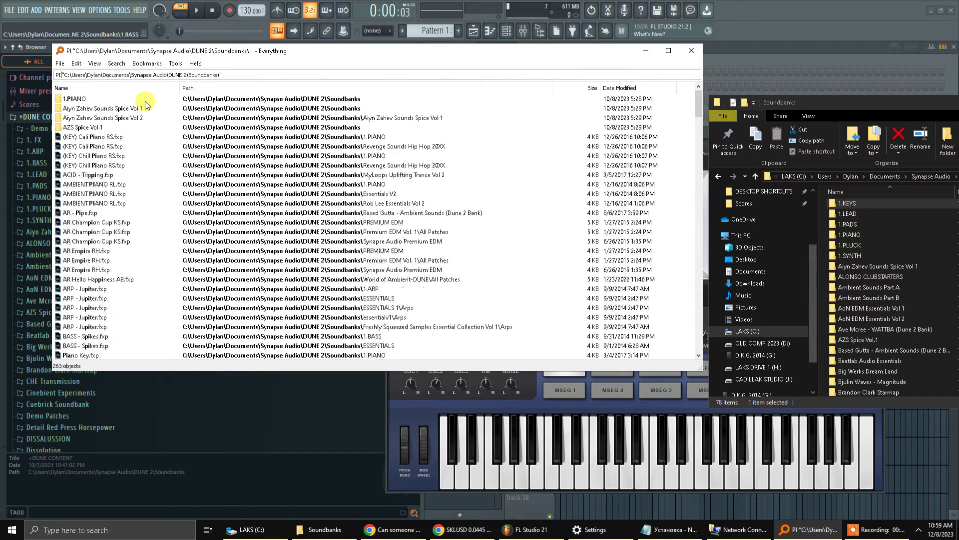
pyautogui.write('KEY')
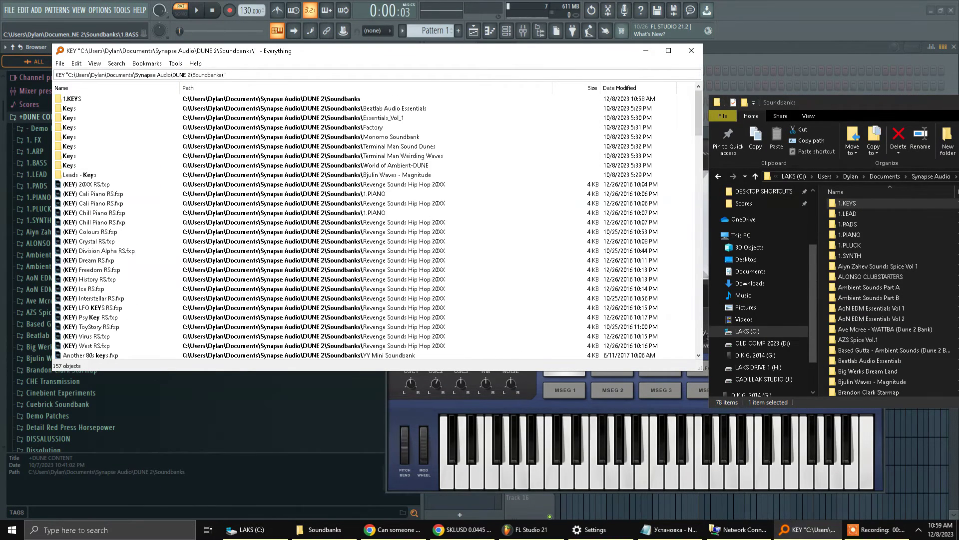
# Move all key preset files, from (KEY) 20XX RS.fxp to WINTER KEYS RL.fxp, into the 1.KEYS folder, excluding folders and skipping duplicates
pyautogui.press('Tab')
pyautogui.click(103, 186)
pyautogui.scroll(-20, 257, 199)
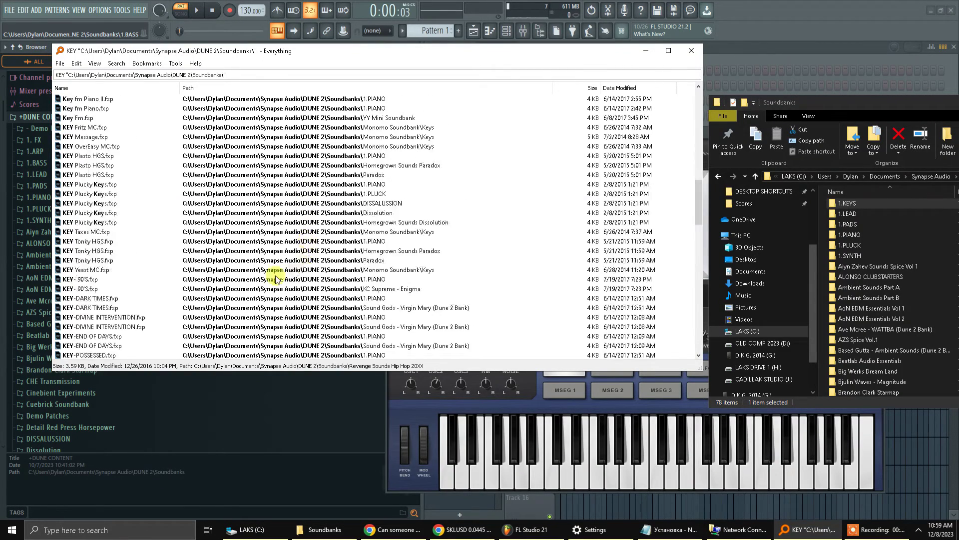
pyautogui.scroll(-12, 171, 332)
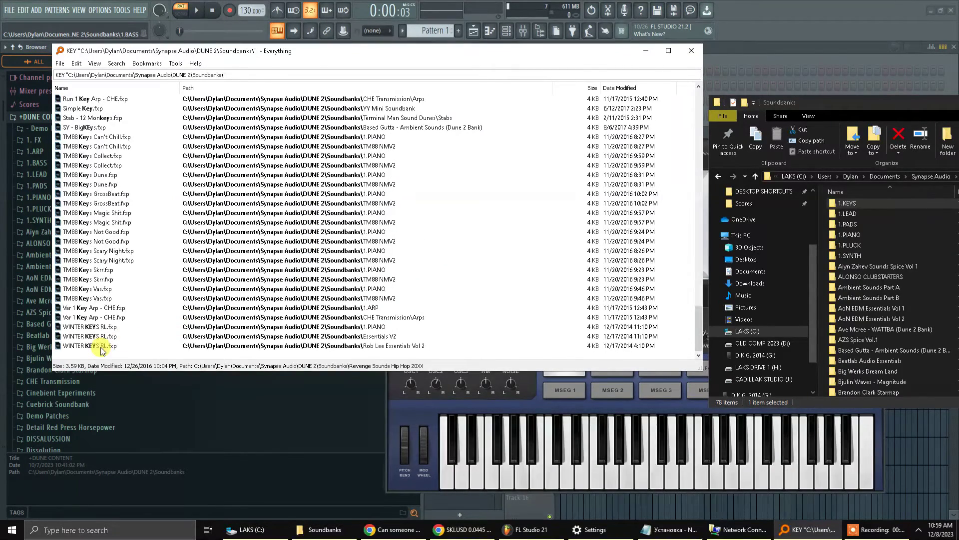
pyautogui.hotkey('ctrl', 'a')
pyautogui.moveTo(104, 223); pyautogui.dragTo(902, 248)
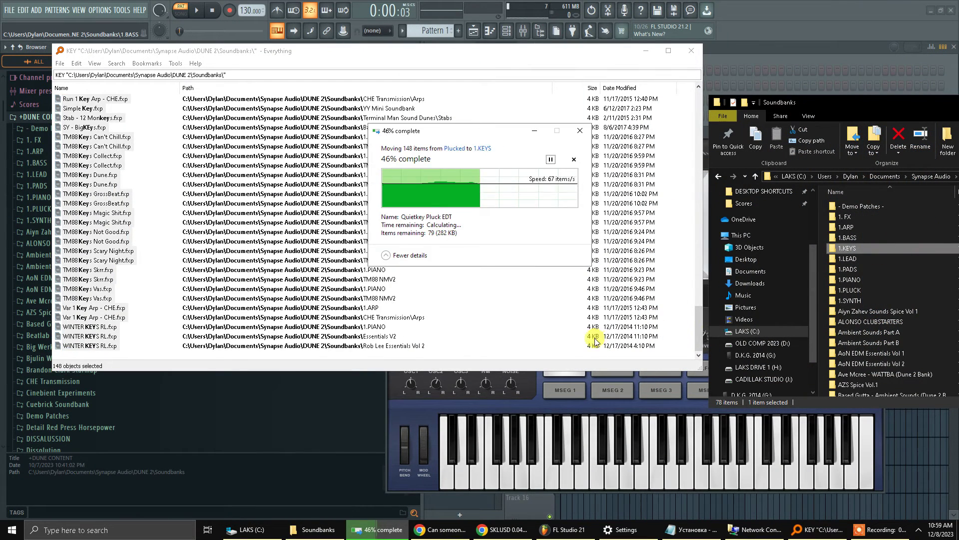
pyautogui.click(447, 205)
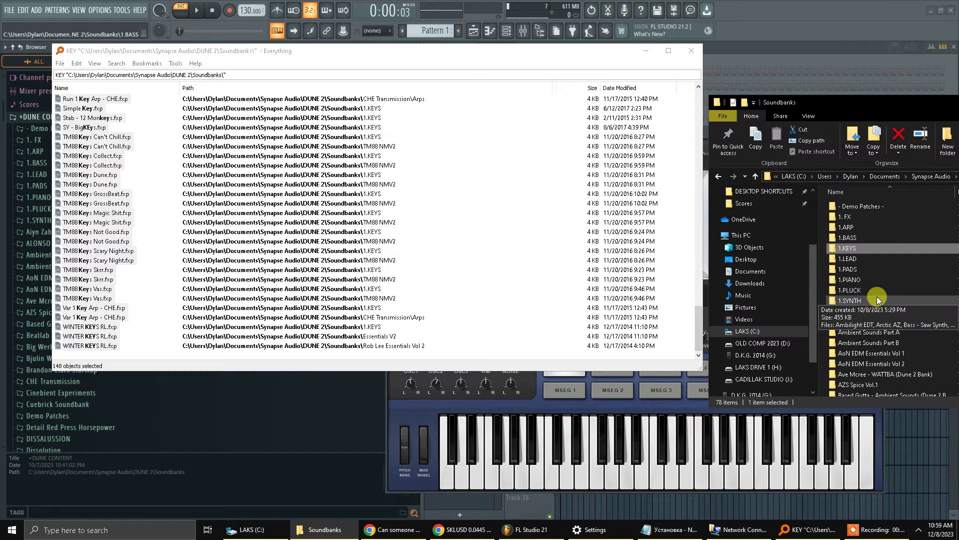
# Change the search keyword to SEQ within the DUNE 2 Soundbanks path
pyautogui.click(66, 77)
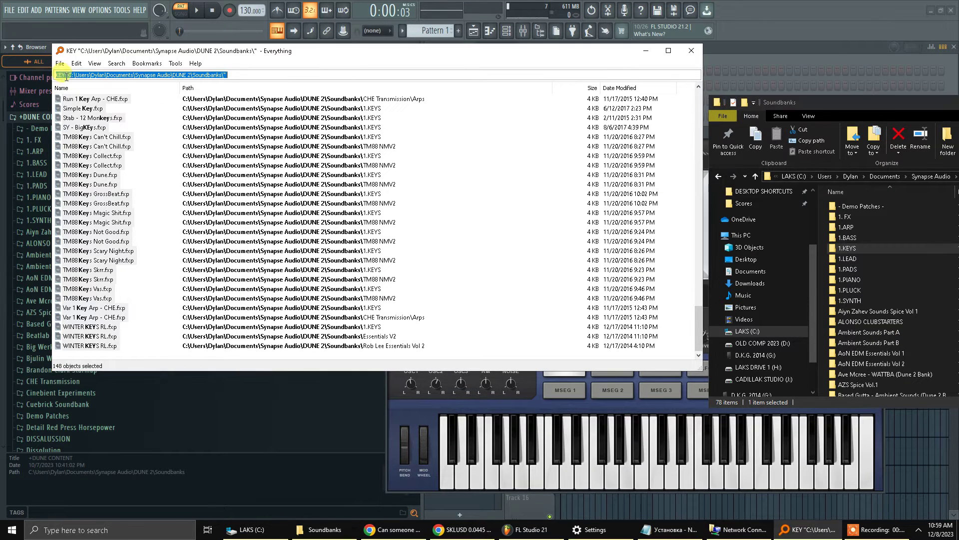
pyautogui.moveTo(65, 74); pyautogui.dragTo(42, 73)
pyautogui.write('SEQ')
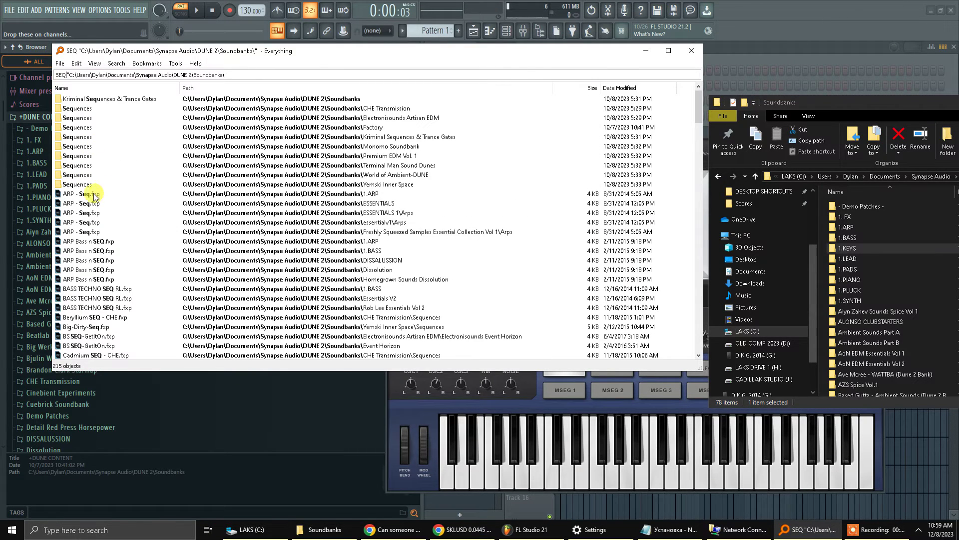
# Move all SEQ preset files, from ARP - Seq.fxp to World Saw 1 SEQ - CHE.fxp, into the 1.ARP folder, excluding folders and skipping duplicates
pyautogui.click(80, 195)
pyautogui.scroll(-20, 81, 195)
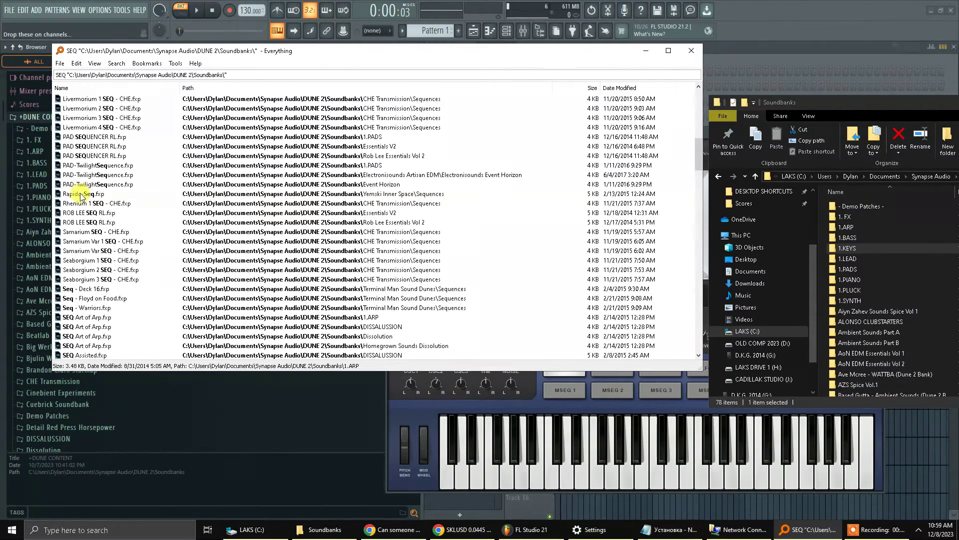
pyautogui.scroll(-20, 80, 195)
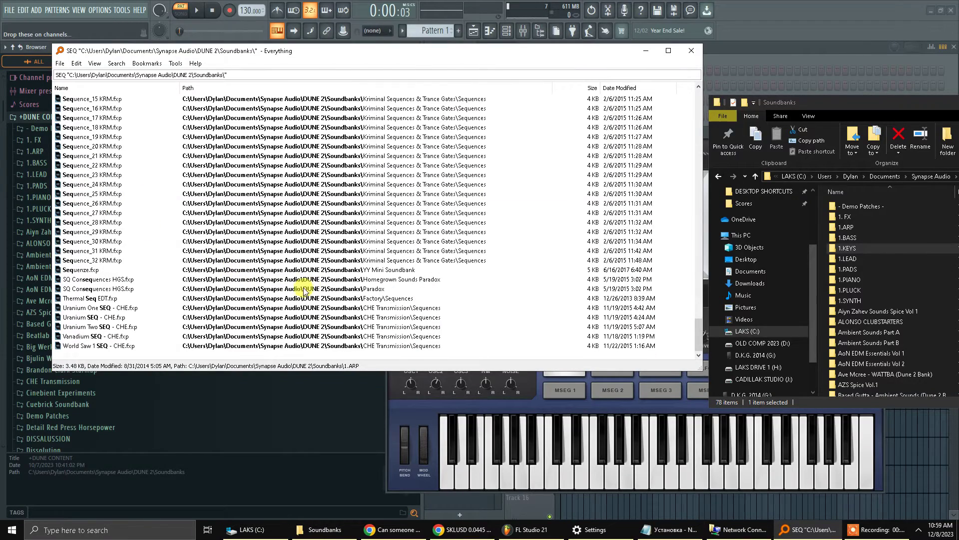
pyautogui.keyDown('ctrl'); pyautogui.click(107, 347); pyautogui.keyUp('ctrl')
pyautogui.scroll(20, 168, 318)
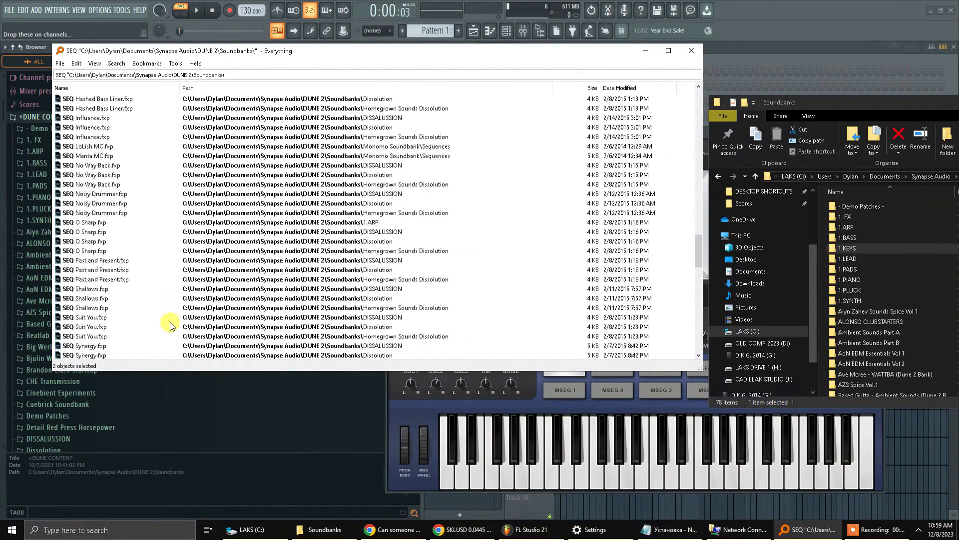
pyautogui.scroll(20, 168, 319)
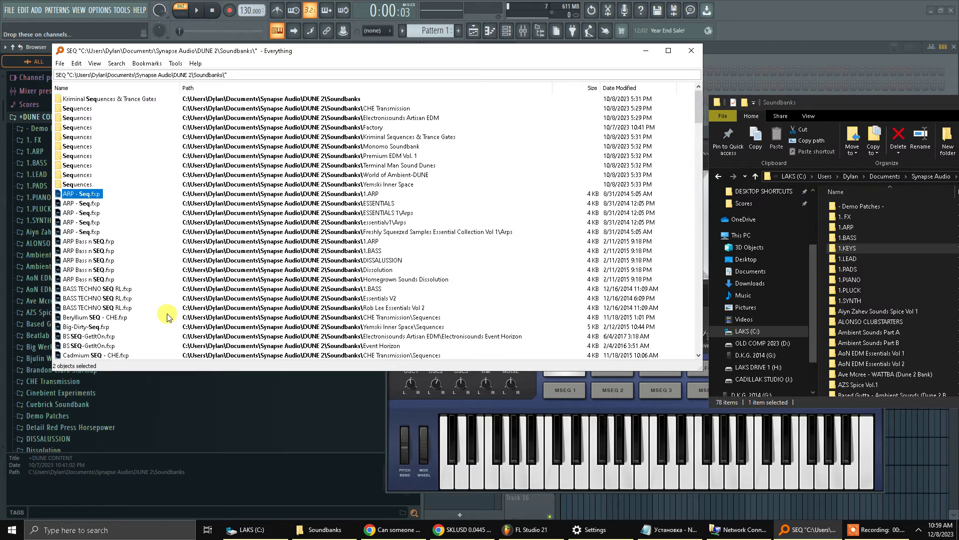
pyautogui.keyDown('shift'); pyautogui.click(88, 195); pyautogui.keyUp('shift')
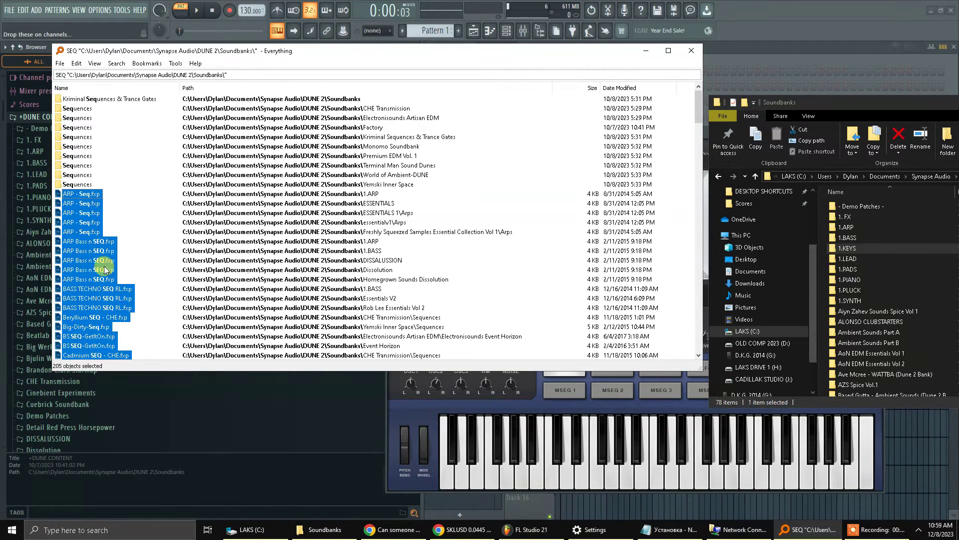
pyautogui.moveTo(371, 258); pyautogui.dragTo(875, 234)
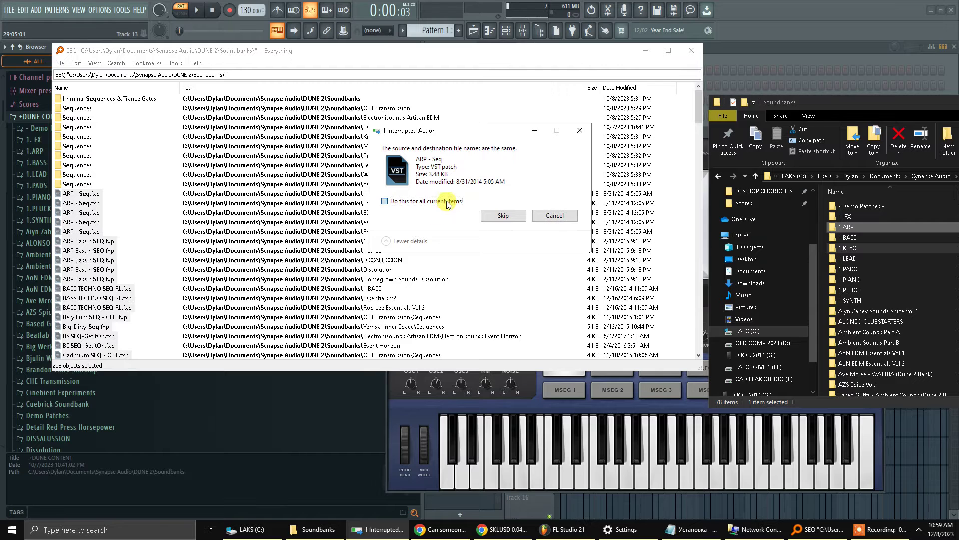
pyautogui.click(501, 214)
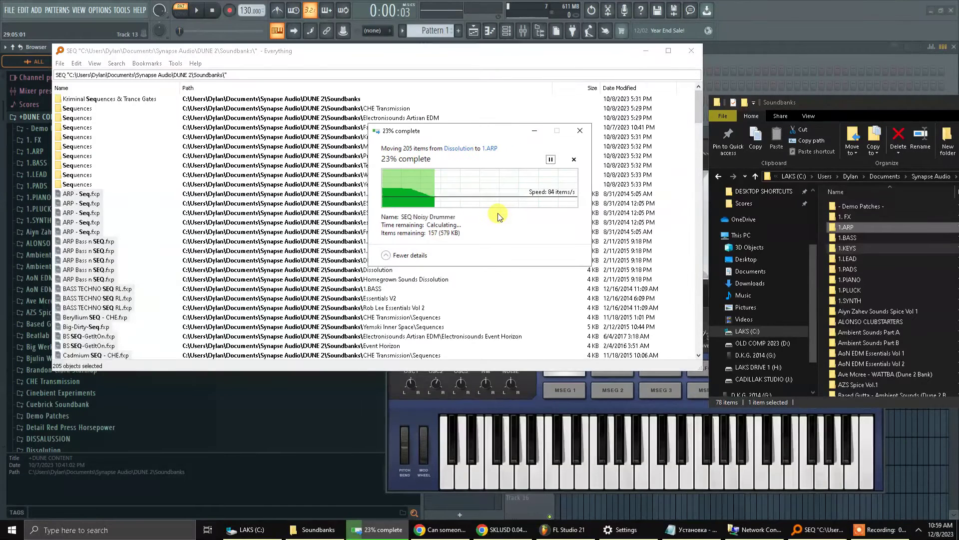
pyautogui.click(470, 210)
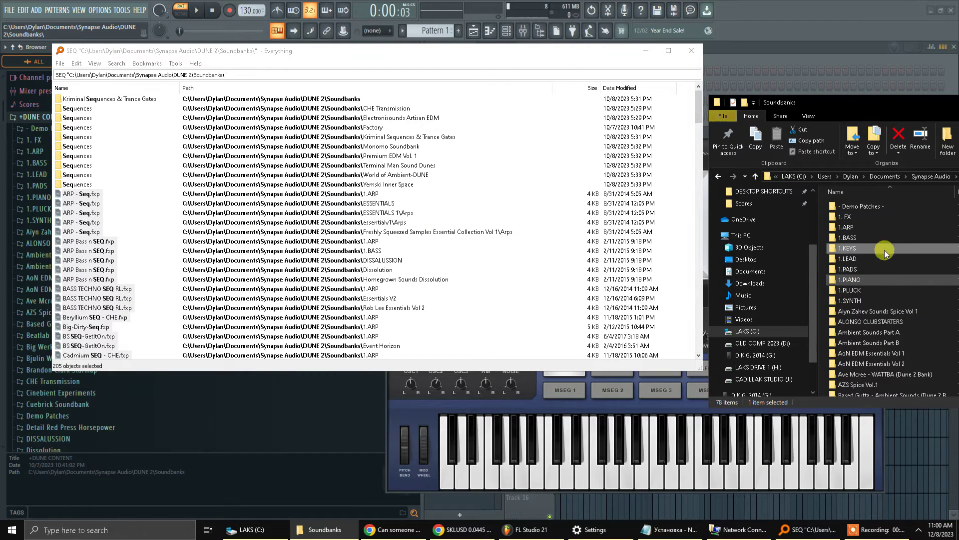
# Change the search keyword to STRING and select all preset files from Devils Strings.fxp to Voca - String Theory.fxp, leaving out the folder
pyautogui.click(68, 75)
pyautogui.doubleClick(66, 75)
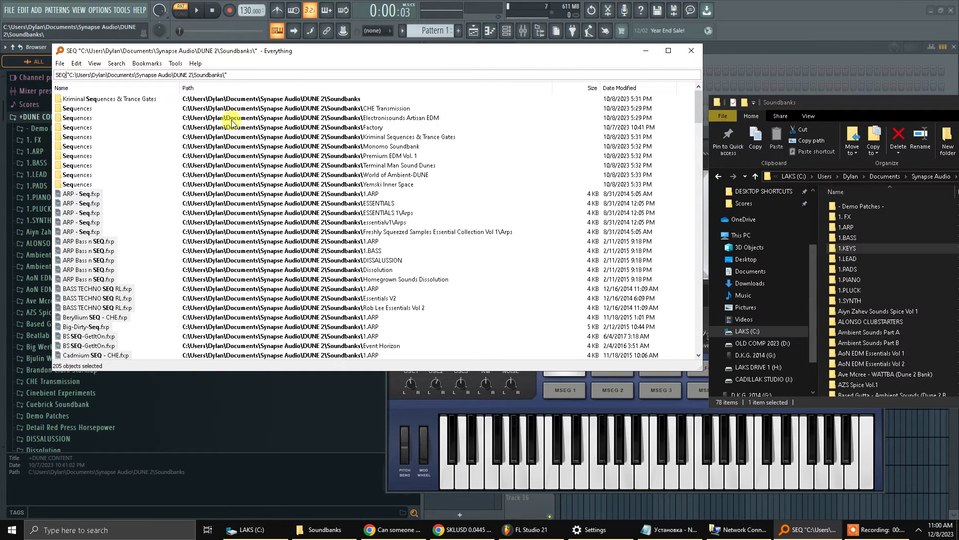
pyautogui.write('STRI')
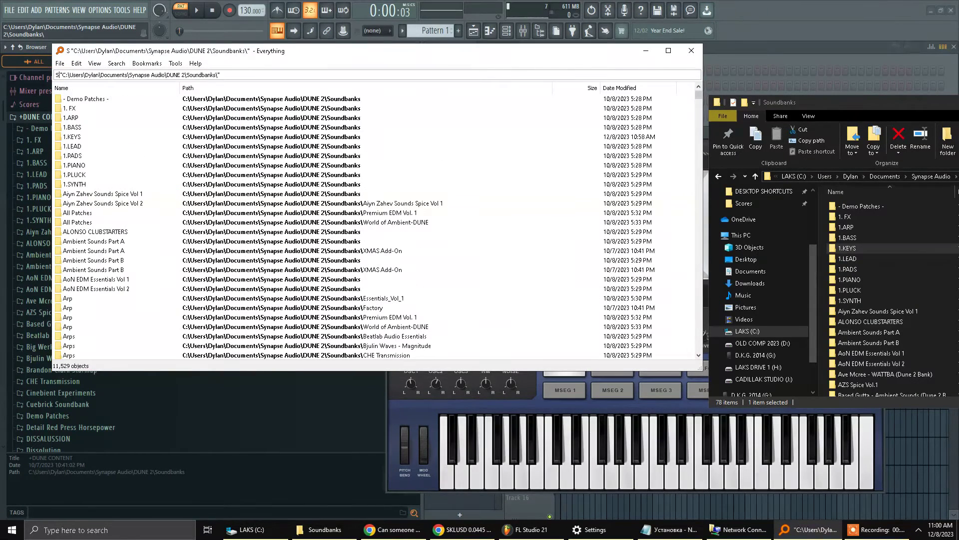
pyautogui.write('NG')
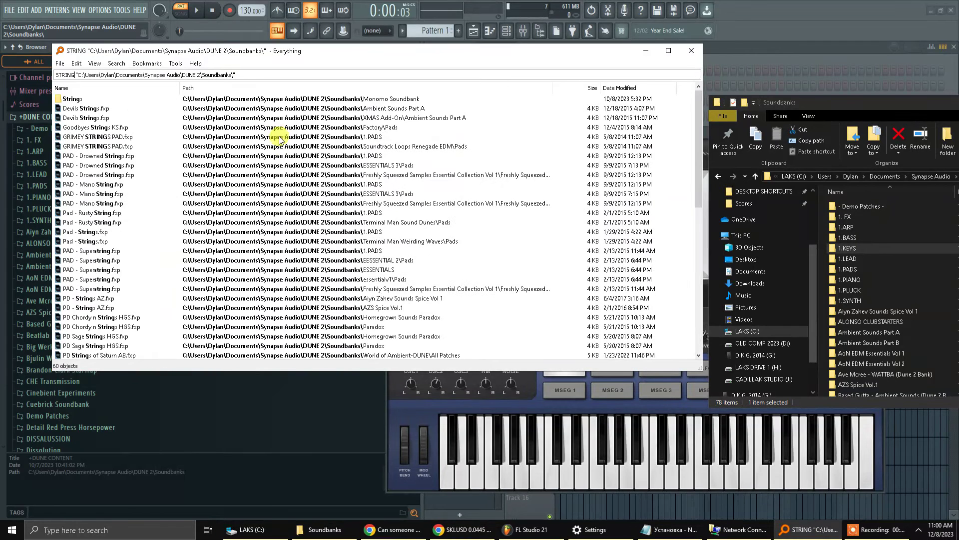
pyautogui.click(93, 110)
pyautogui.scroll(-11, 151, 198)
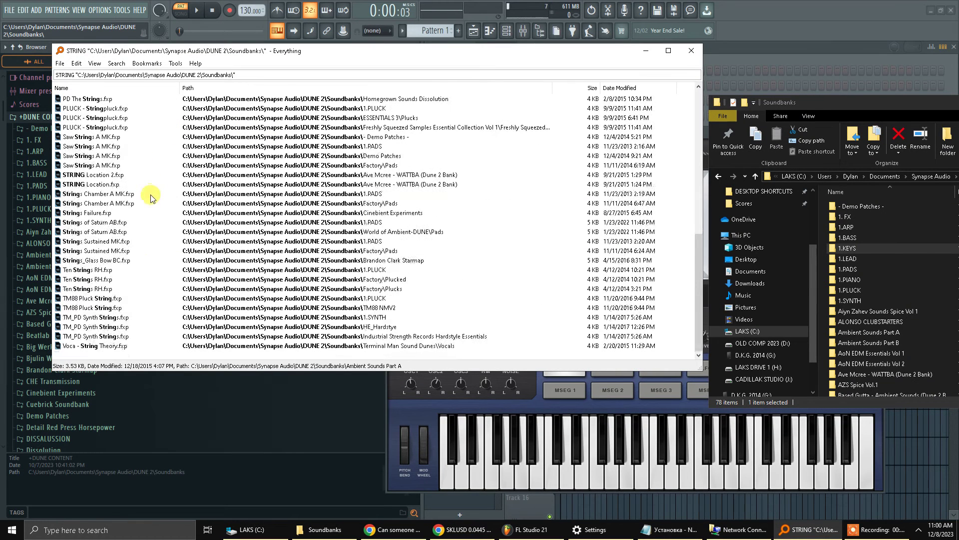
pyautogui.keyDown('shift'); pyautogui.click(125, 344); pyautogui.keyUp('shift')
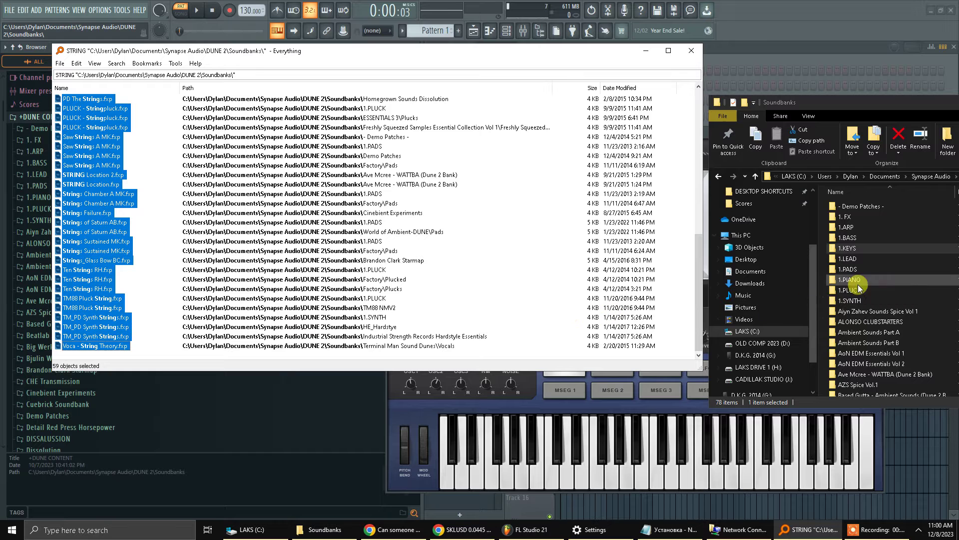
# Create a new folder named 1.STRINGS in the Soundbanks folder
pyautogui.rightClick(891, 273)
pyautogui.moveTo(891, 394)
pyautogui.click(836, 396)
pyautogui.write('1.STRINGS')
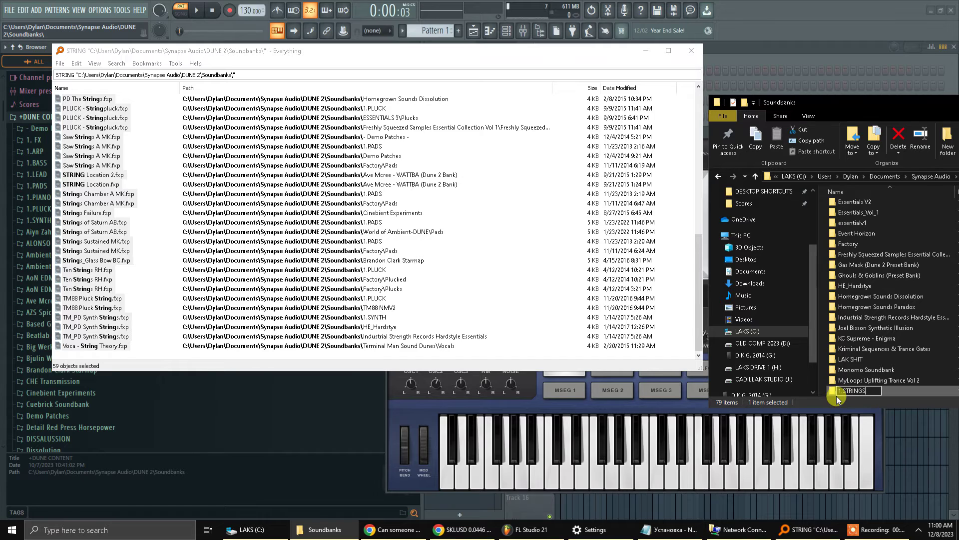
pyautogui.press('Return')
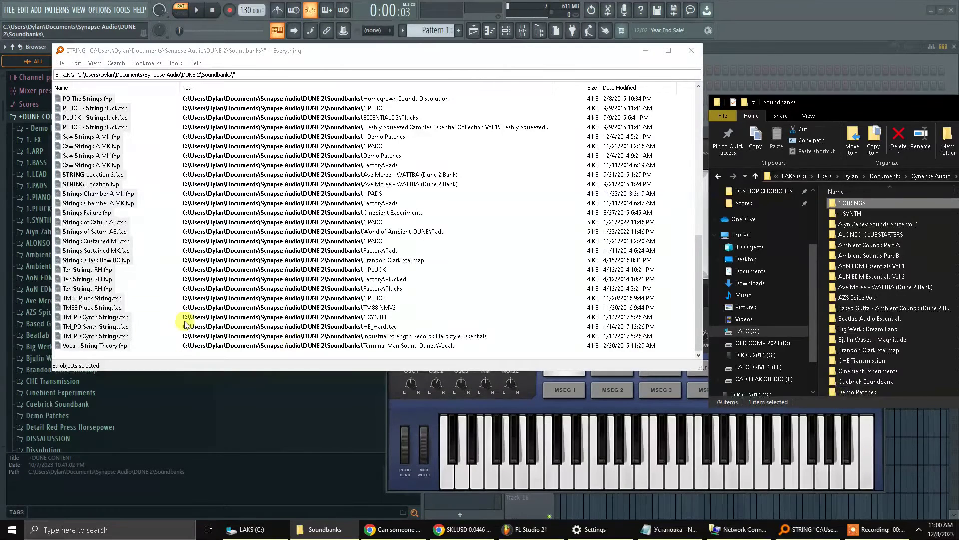
# Move the selected string preset files into the 1.STRINGS folder, skipping files with the same names
pyautogui.click(350, 51)
pyautogui.moveTo(127, 164); pyautogui.dragTo(885, 245)
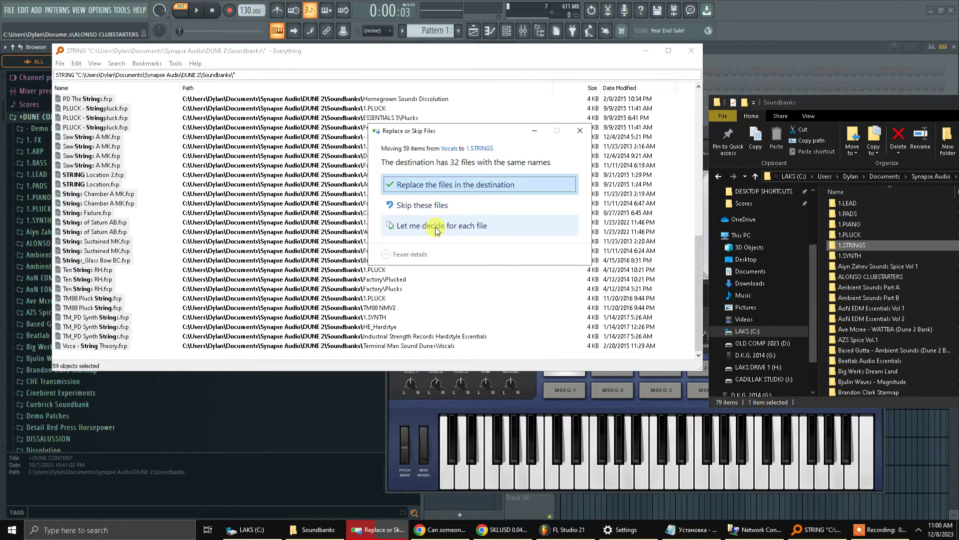
pyautogui.click(418, 210)
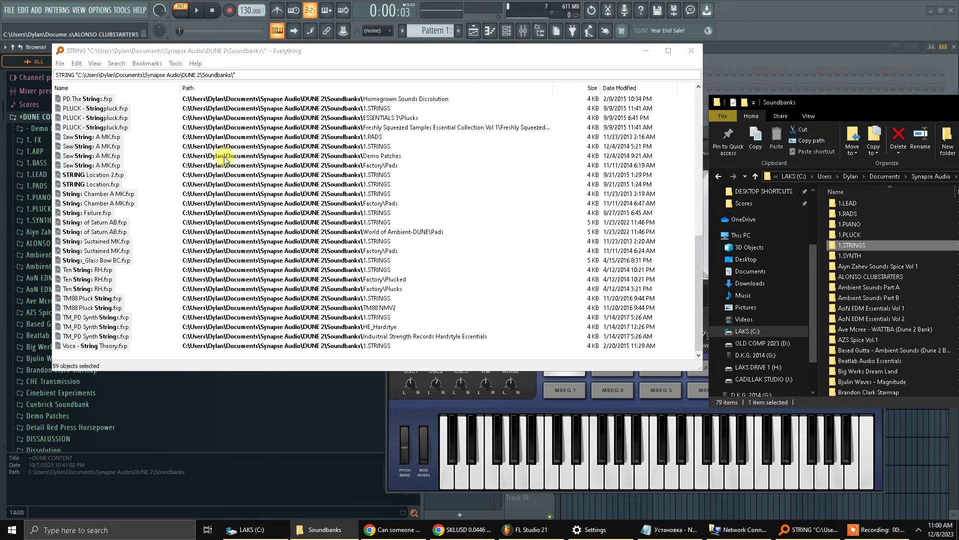
# Replace the search keyword with PLUCK, keeping the DUNE 2 Soundbanks path in the query
pyautogui.click(73, 75)
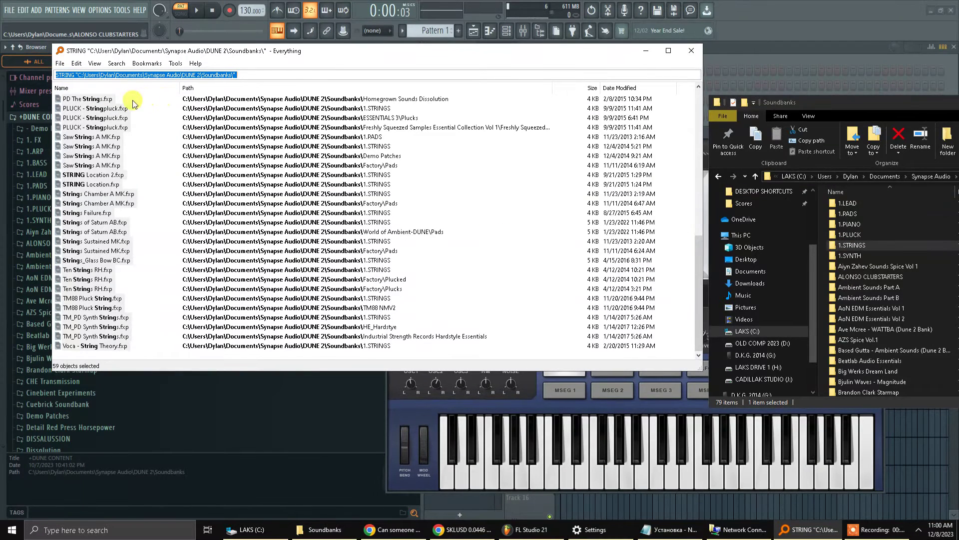
pyautogui.click(71, 76)
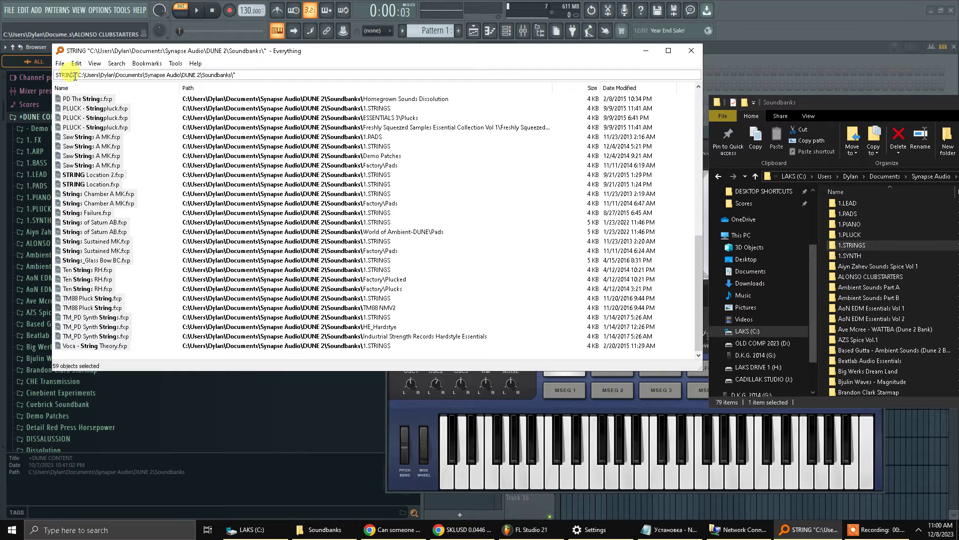
pyautogui.press('BackSpace')
pyautogui.press('BackSpace')
pyautogui.press('BackSpace')
pyautogui.press('BackSpace')
pyautogui.press('BackSpace')
pyautogui.press('BackSpace')
pyautogui.press('BackSpace')
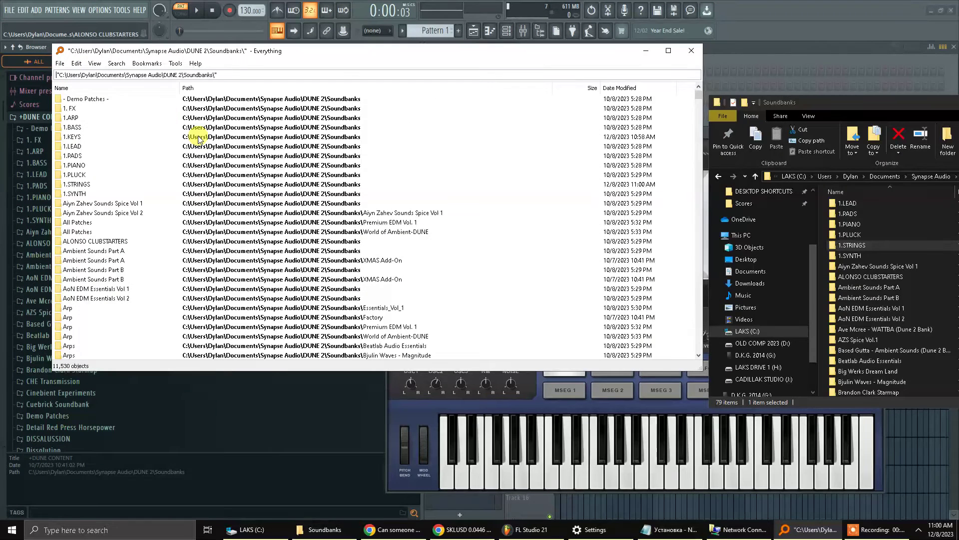
pyautogui.write('PLUCK')
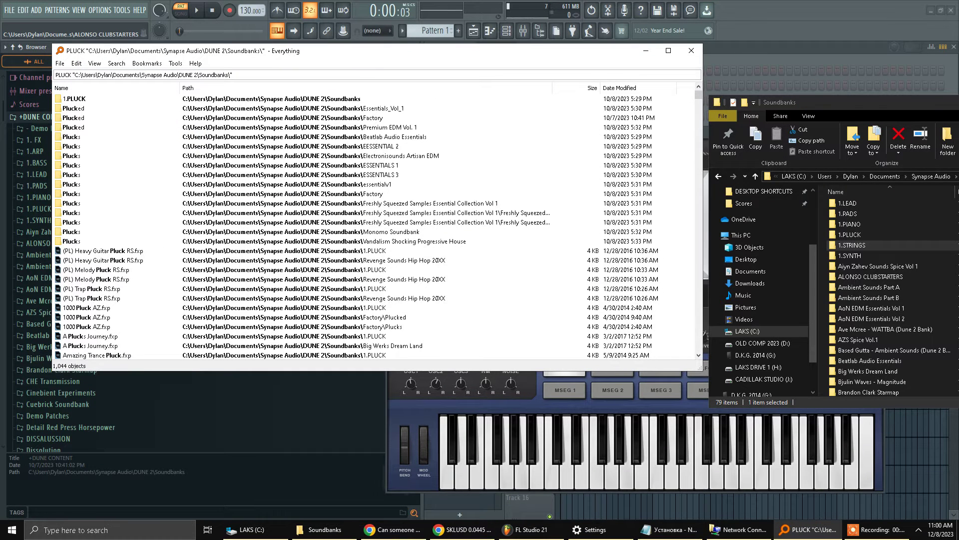
# Move all pluck preset files, from (PL) Heavy Guitar Pluck RS.fxp to Zip Pluck Lead.fxp, into the 1.PLUCK folder, excluding folders and skipping duplicates
pyautogui.click(85, 251)
pyautogui.scroll(-15, 170, 257)
pyautogui.scroll(-12, 606, 213)
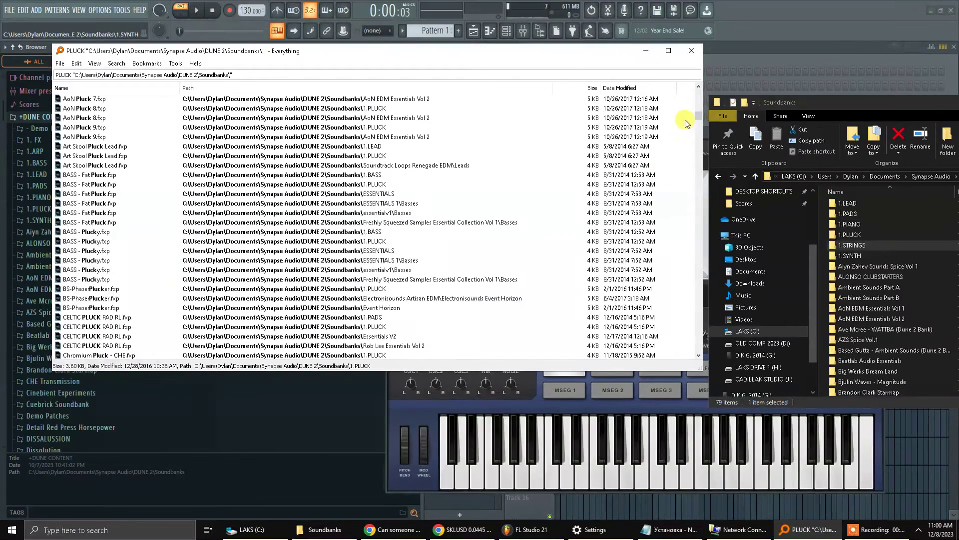
pyautogui.moveTo(700, 118); pyautogui.dragTo(696, 354)
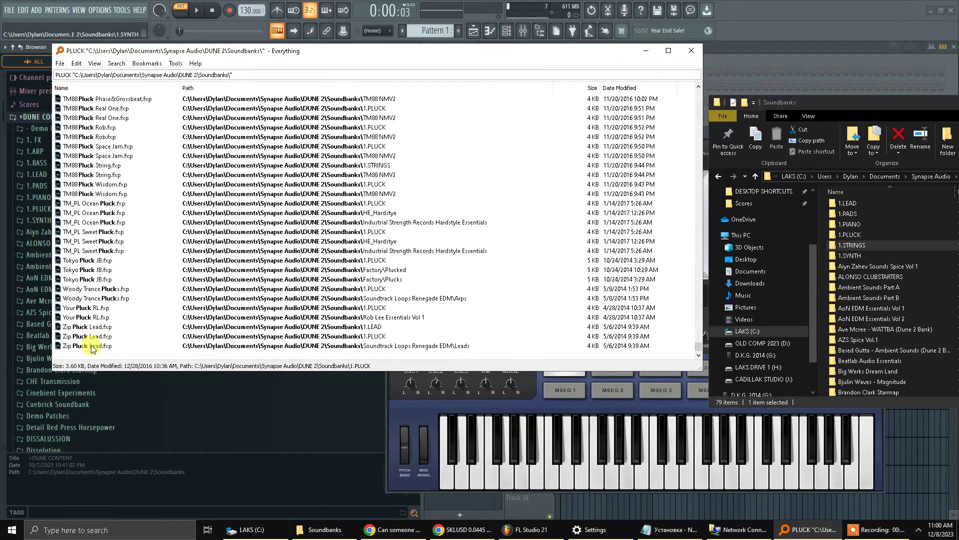
pyautogui.hotkey('ctrl', 'a')
pyautogui.moveTo(98, 230); pyautogui.dragTo(870, 235)
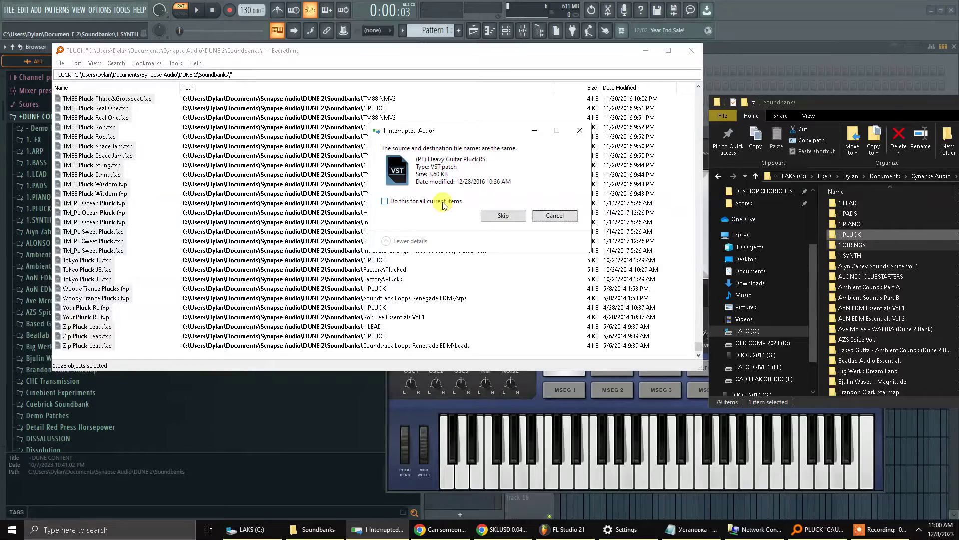
pyautogui.click(503, 216)
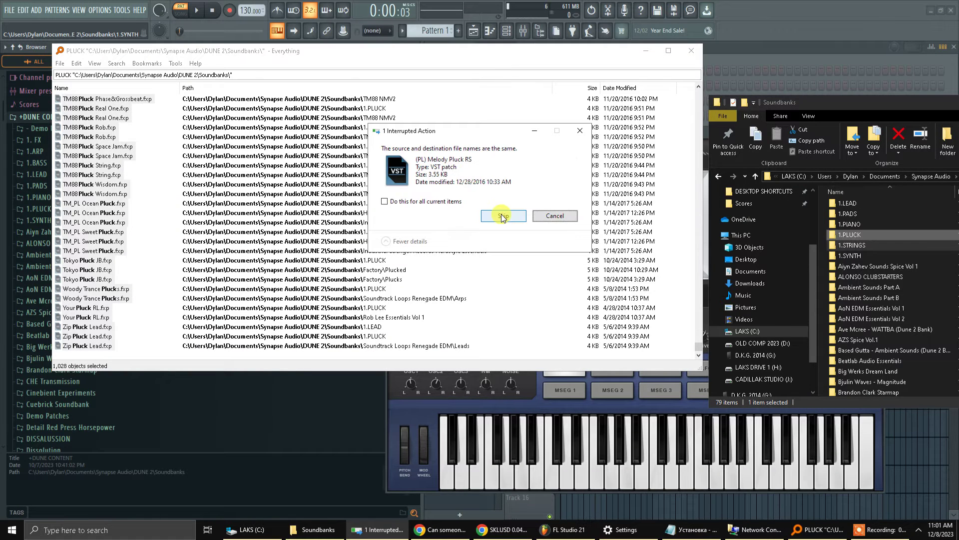
pyautogui.click(458, 201)
pyautogui.click(505, 216)
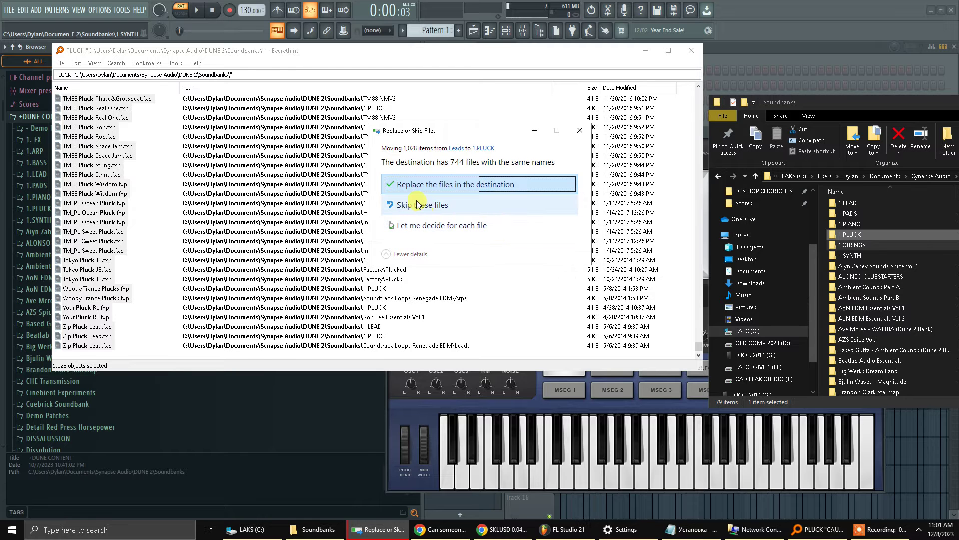
pyautogui.click(433, 206)
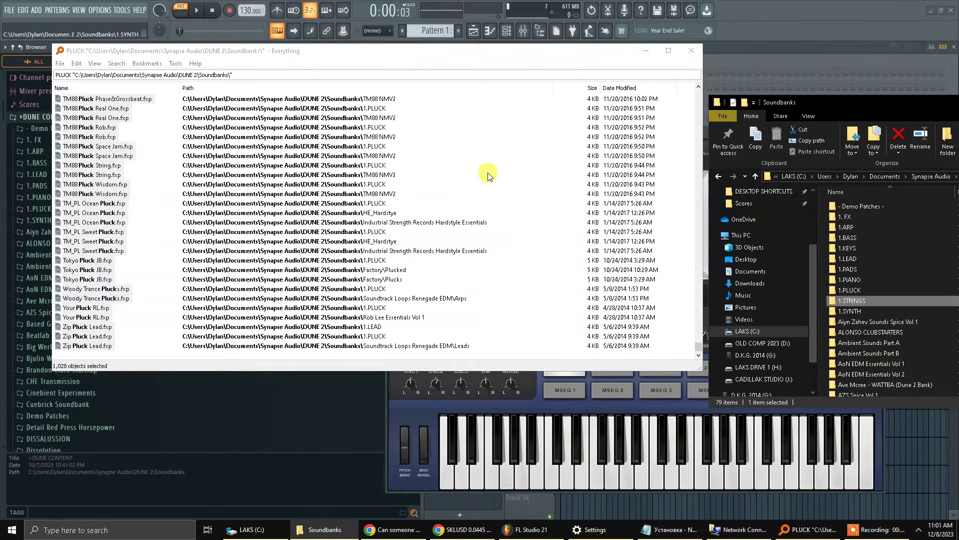
# Close the Everything search window, switch to FL Studio and make its browser narrower
pyautogui.moveTo(405, 45); pyautogui.dragTo(400, 66)
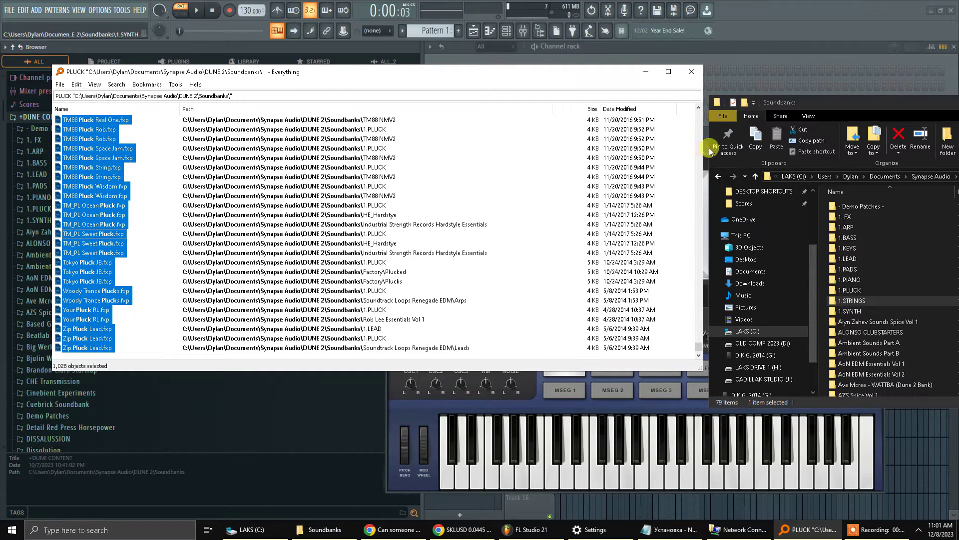
pyautogui.click(690, 73)
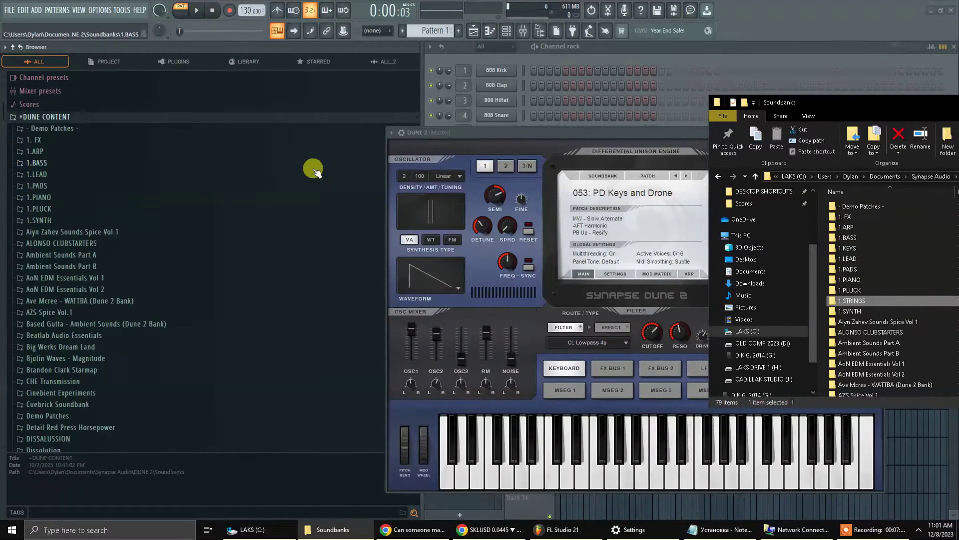
pyautogui.moveTo(423, 108); pyautogui.dragTo(264, 118)
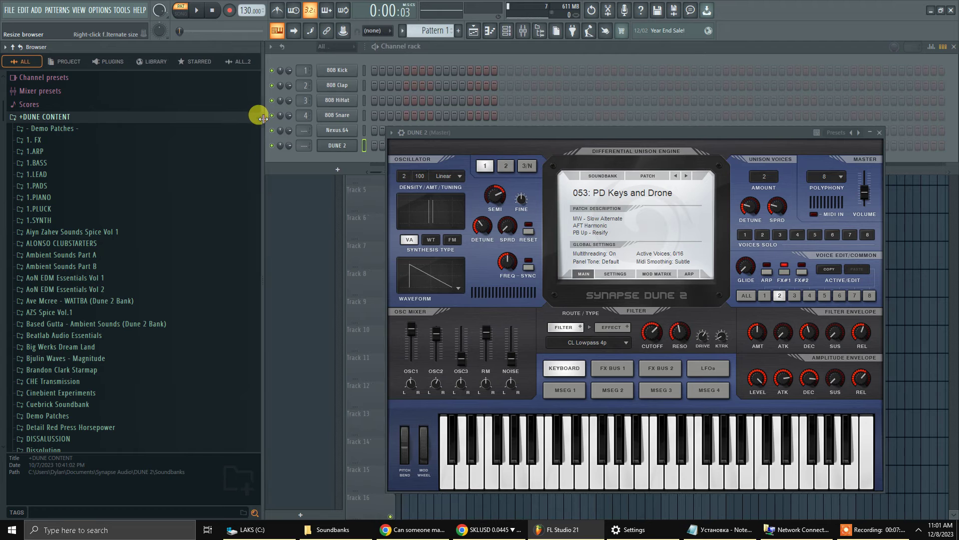
# Examine the sorted category folders under +DUNE CONTENT, including 1.ARP, and look through the presets in 1.LEAD
pyautogui.click(68, 150)
pyautogui.click(64, 81)
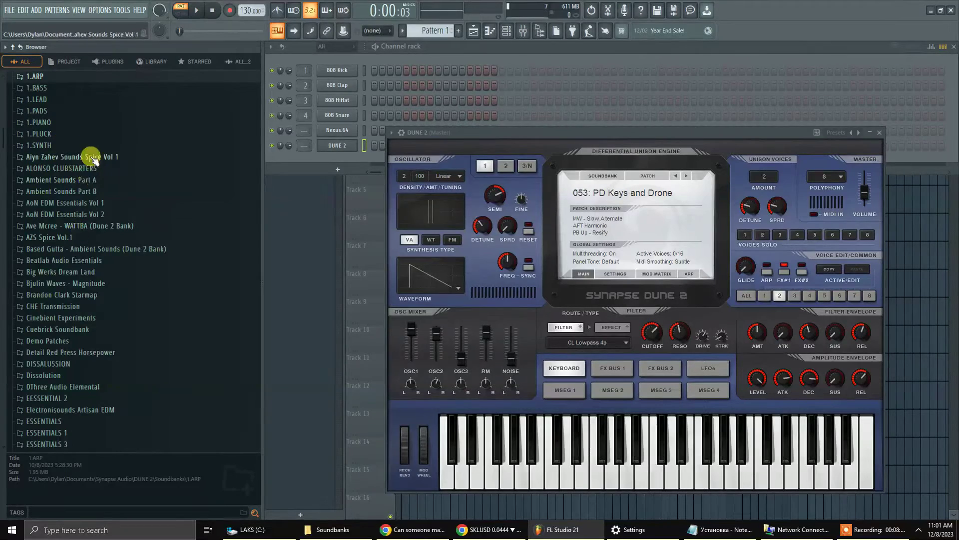
pyautogui.scroll(-10, 52, 259)
pyautogui.scroll(12, 55, 240)
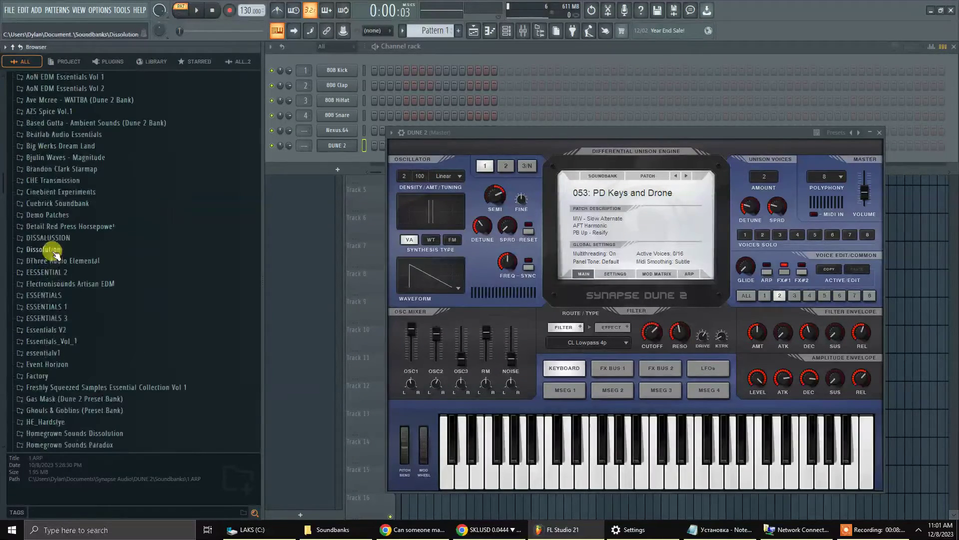
pyautogui.scroll(3, 60, 150)
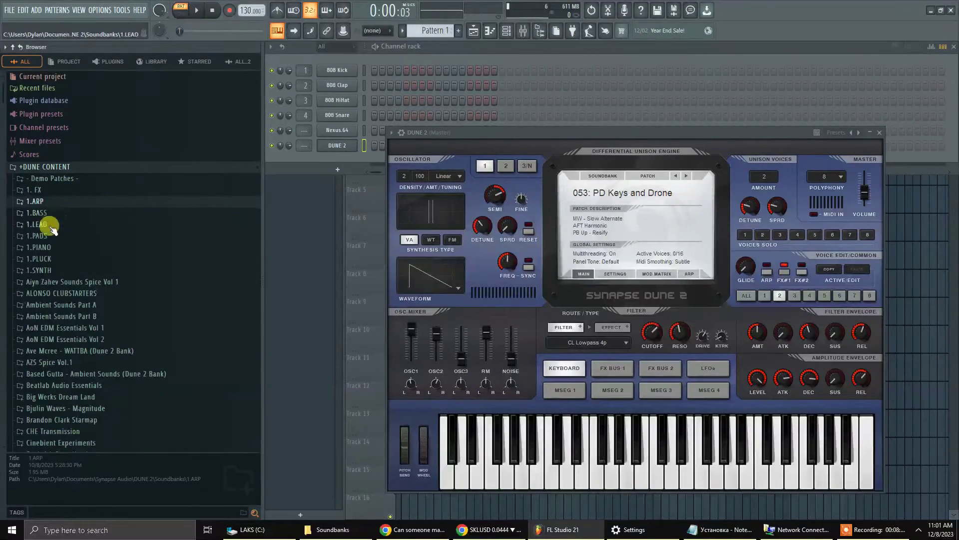
pyautogui.click(49, 221)
pyautogui.scroll(-10, 70, 227)
pyautogui.scroll(-20, 72, 229)
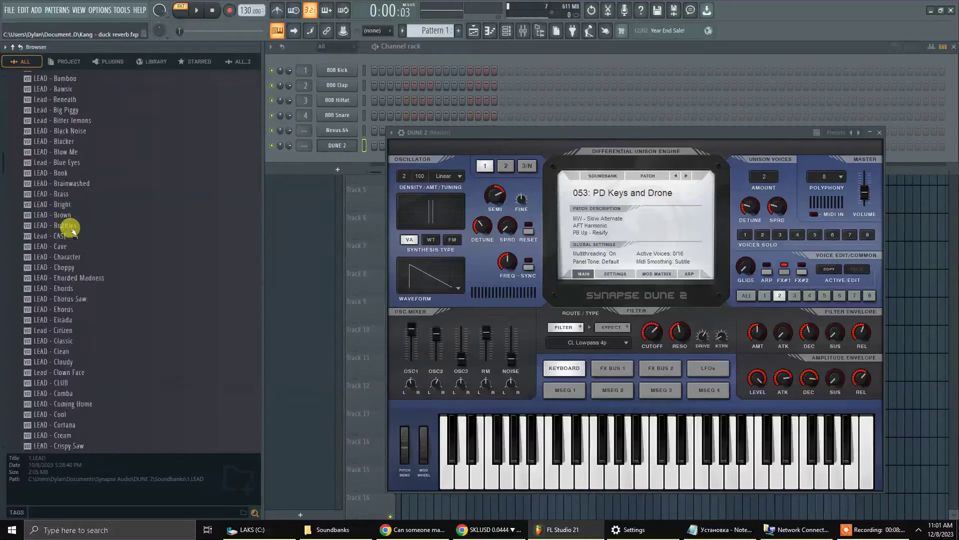
pyautogui.scroll(-20, 71, 229)
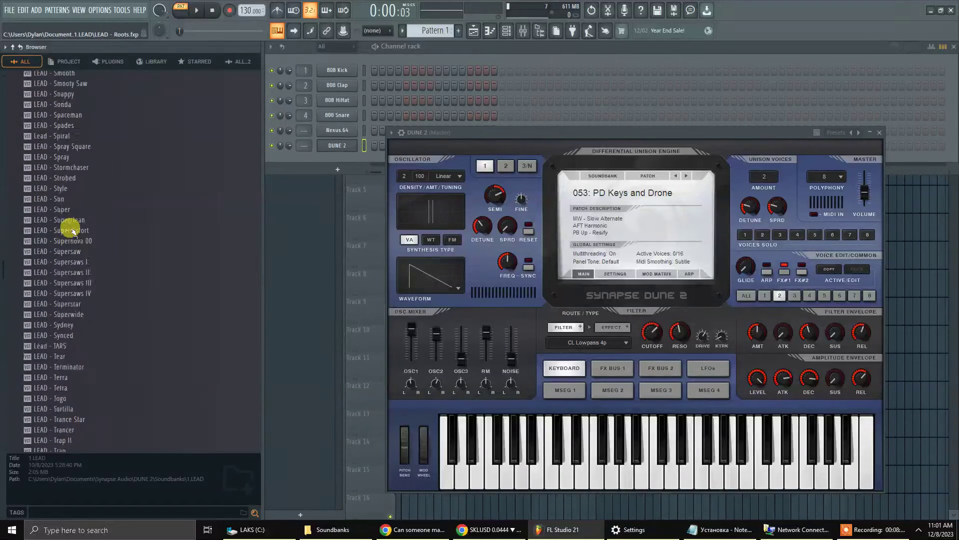
# Look through the remaining 1.LEAD presets, collapse the browser folders and expand +SERUM CONTENT to view its category folders
pyautogui.click(71, 225)
pyautogui.scroll(-20, 71, 229)
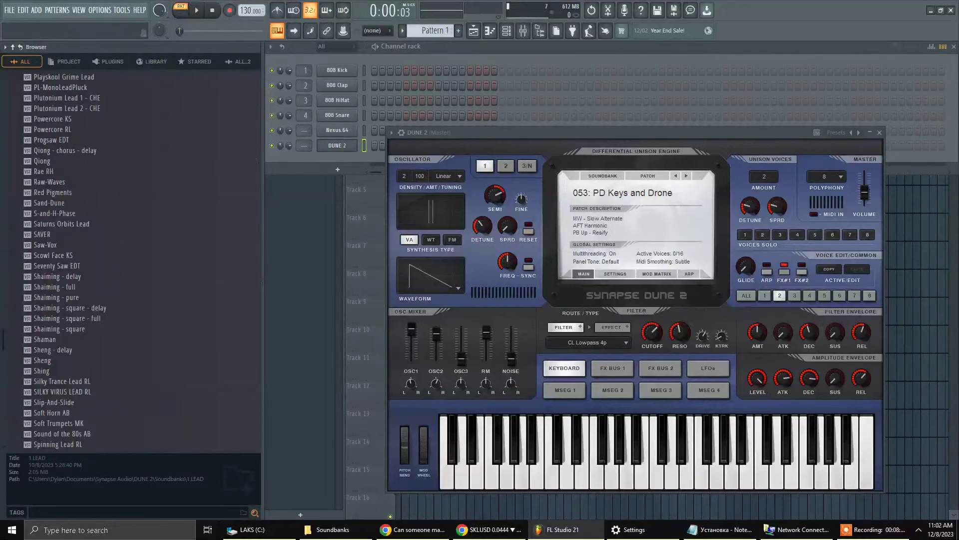
pyautogui.click(19, 48)
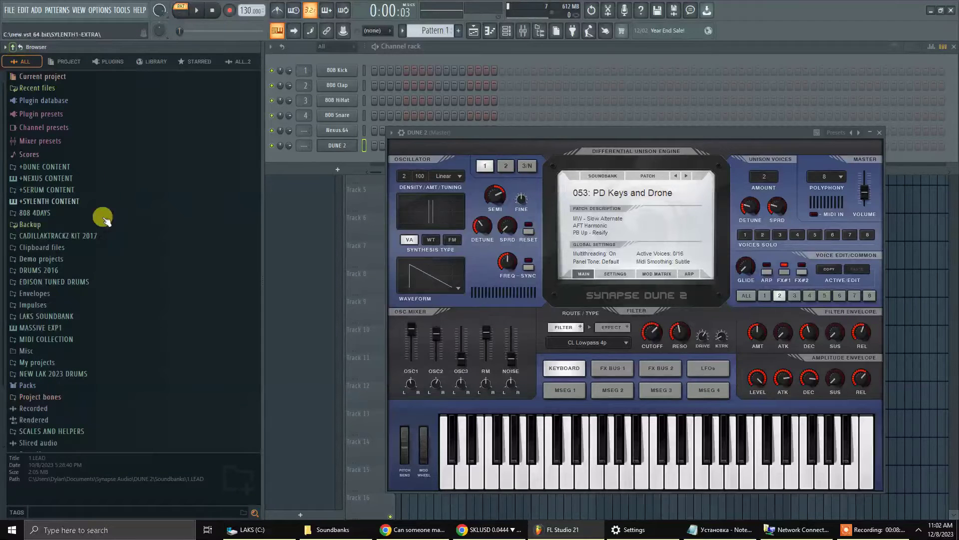
pyautogui.click(62, 192)
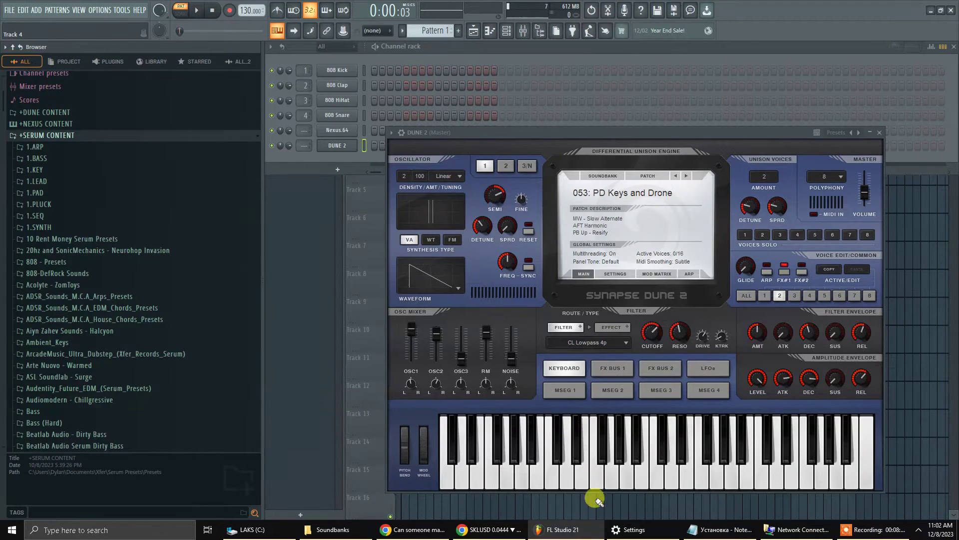
# Add a new Serum_x64 instrument channel to the channel rack
pyautogui.moveTo(602, 527)
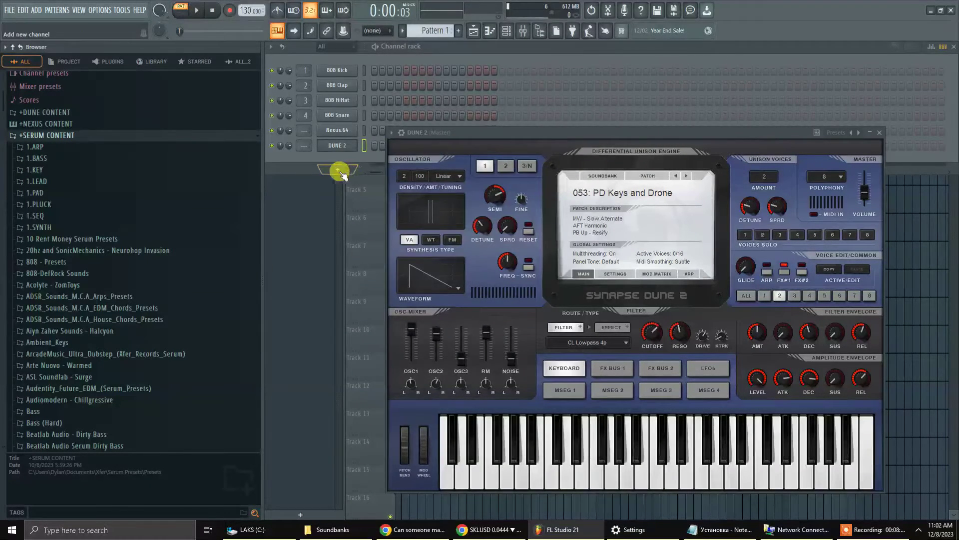
pyautogui.click(338, 170)
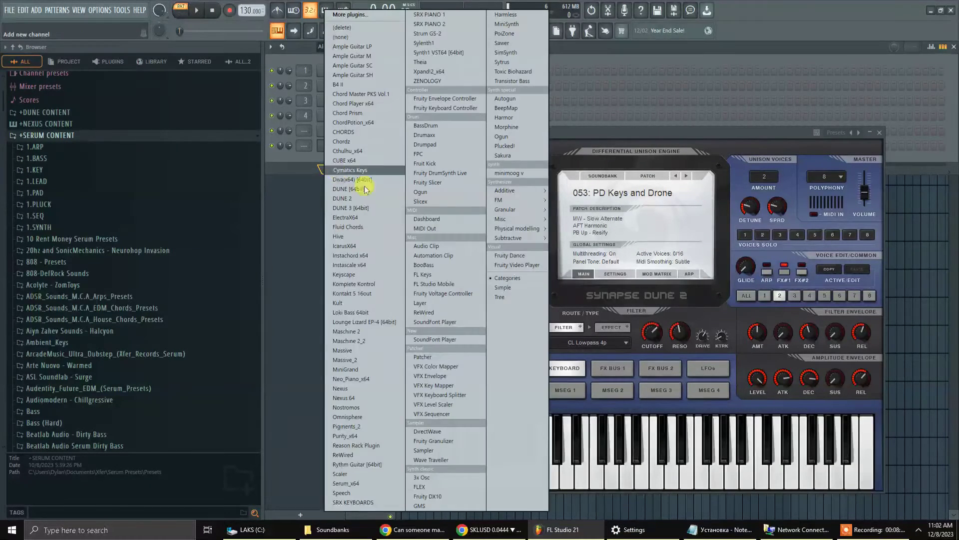
pyautogui.click(355, 484)
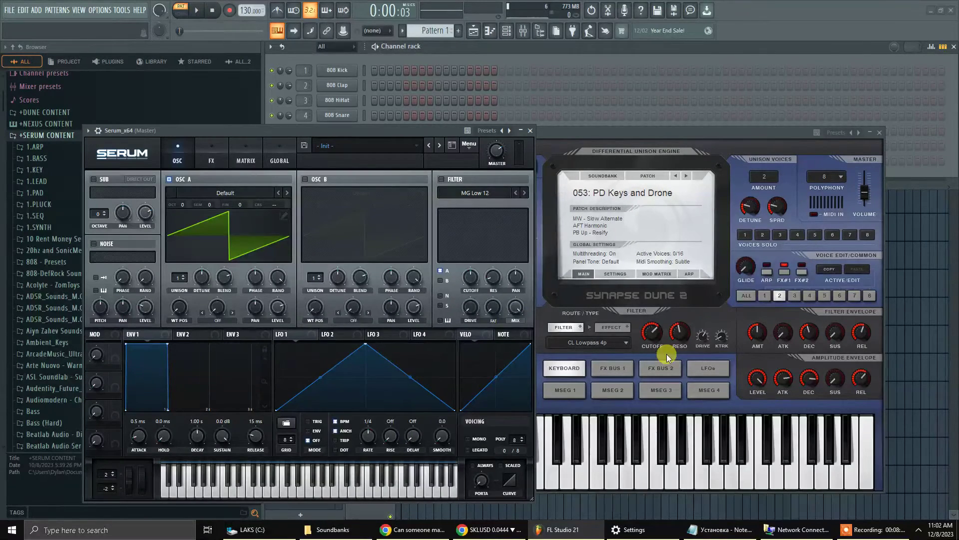
# Examine the category folders in Serum's preset list, including 1.LEAD, 1.PLUCK and Acolyte - ZomToys
pyautogui.click(319, 150)
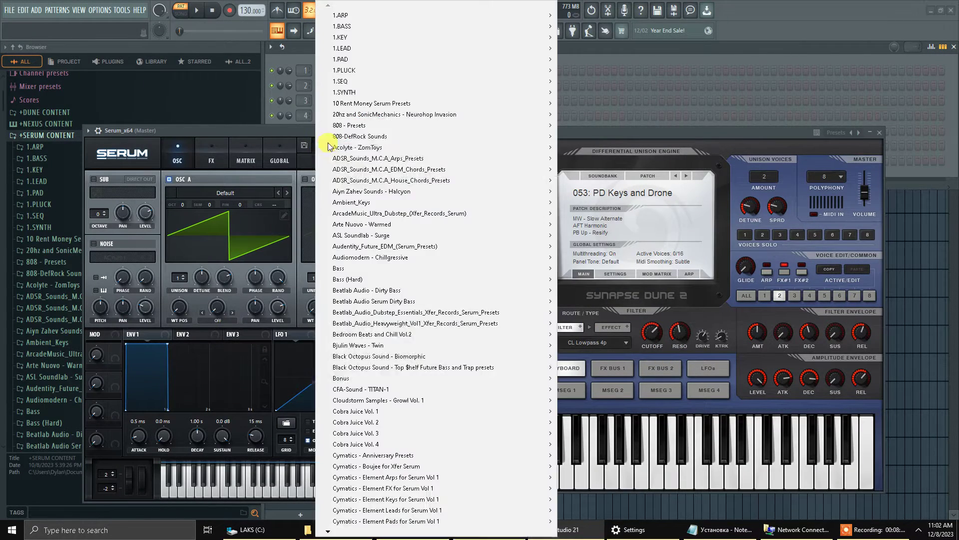
pyautogui.moveTo(347, 138)
pyautogui.moveTo(400, 36)
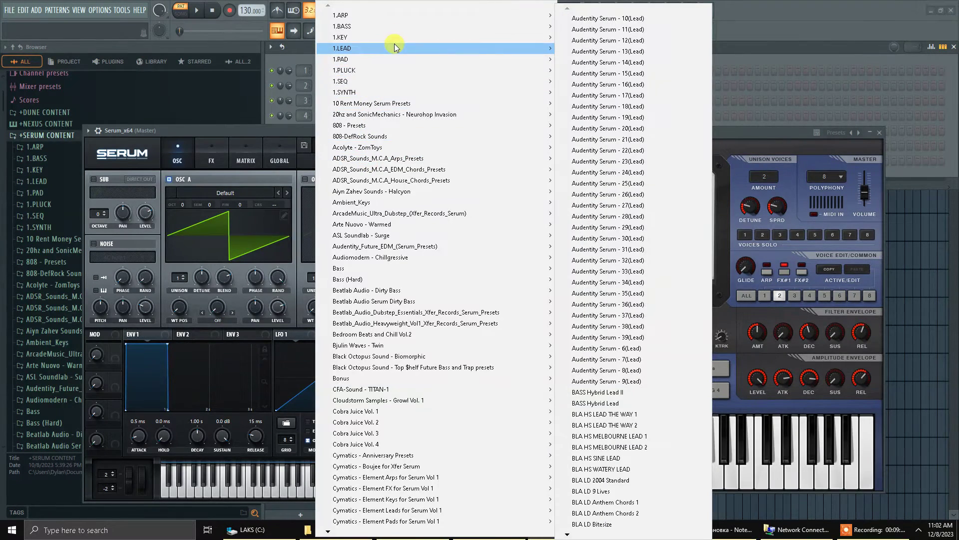
pyautogui.moveTo(374, 59)
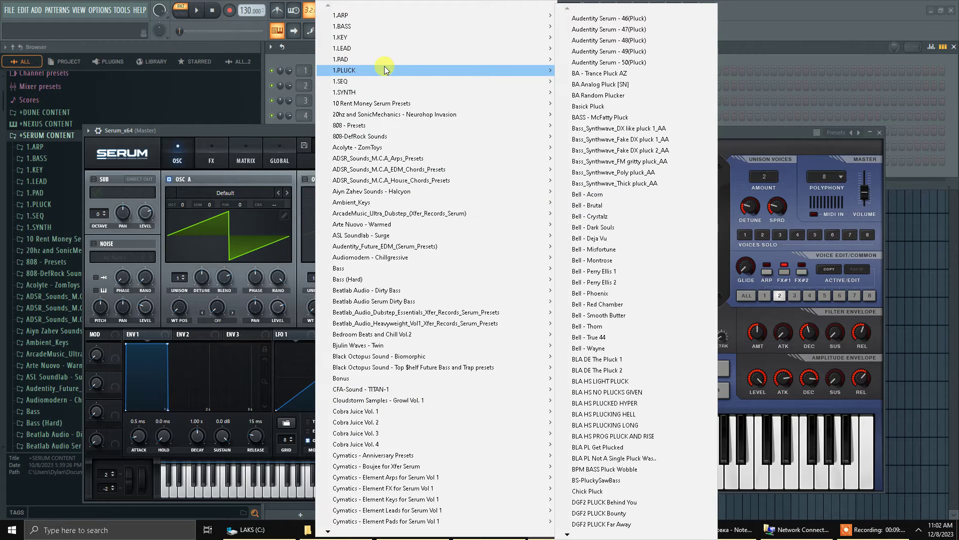
pyautogui.click(301, 129)
pyautogui.click(328, 145)
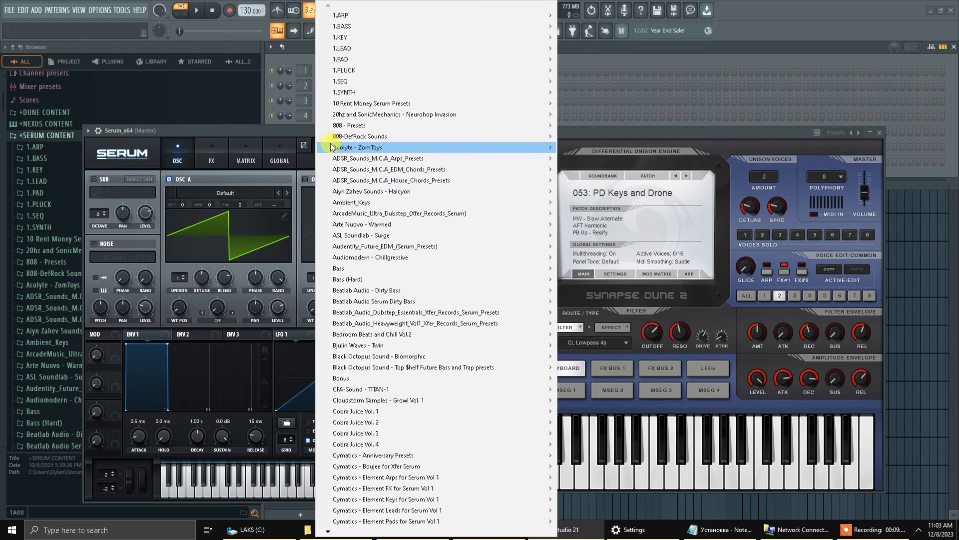
pyautogui.click(373, 147)
pyautogui.click(382, 149)
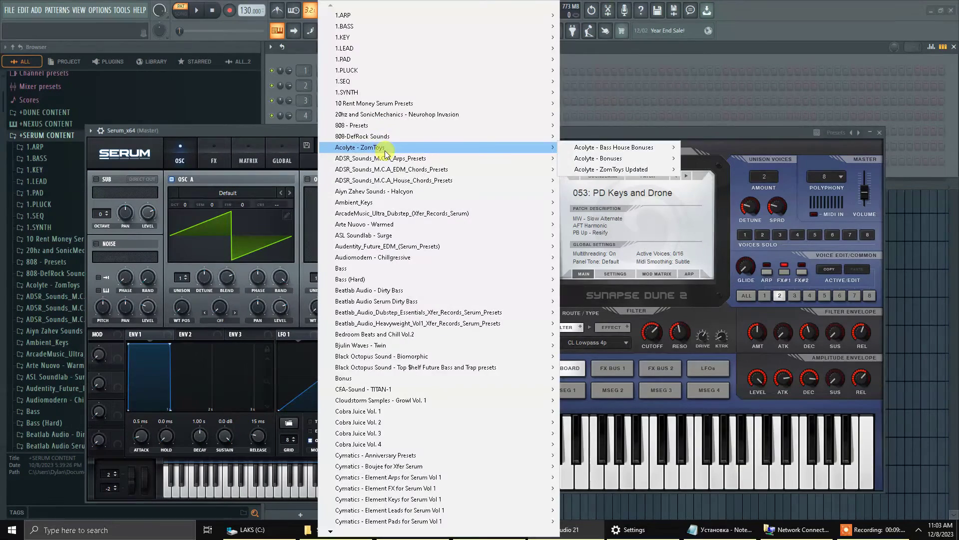
pyautogui.click(295, 132)
# Check where Serum stores its presets by viewing the parent Presets folder while loading a preset, without loading one
pyautogui.click(464, 146)
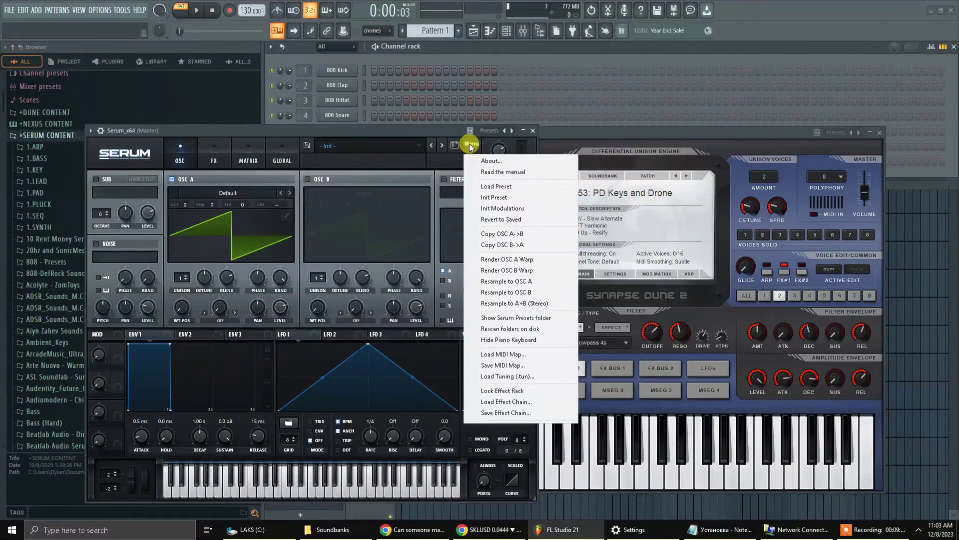
pyautogui.click(514, 193)
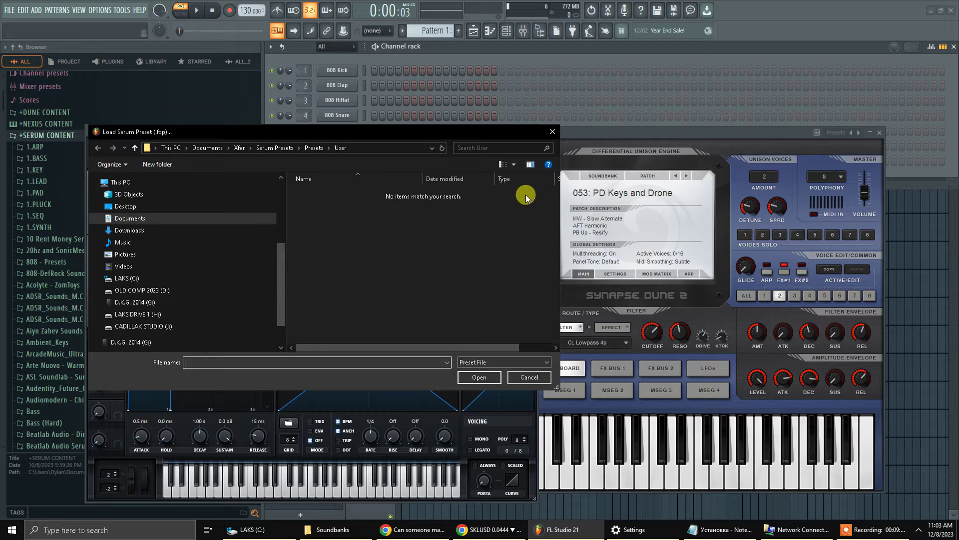
pyautogui.click(314, 148)
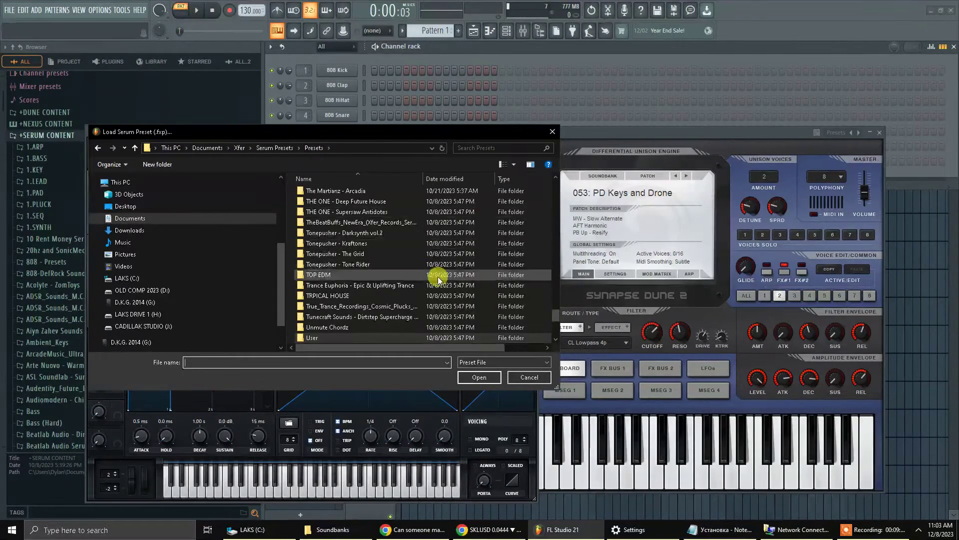
pyautogui.click(535, 381)
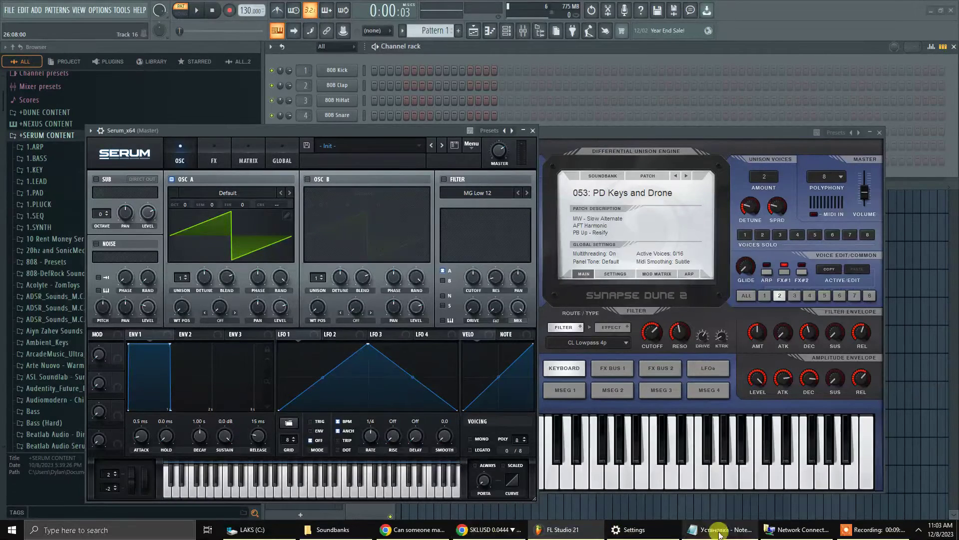
# Launch the Everything search app and open its Advanced Search dialog
pyautogui.click(176, 524)
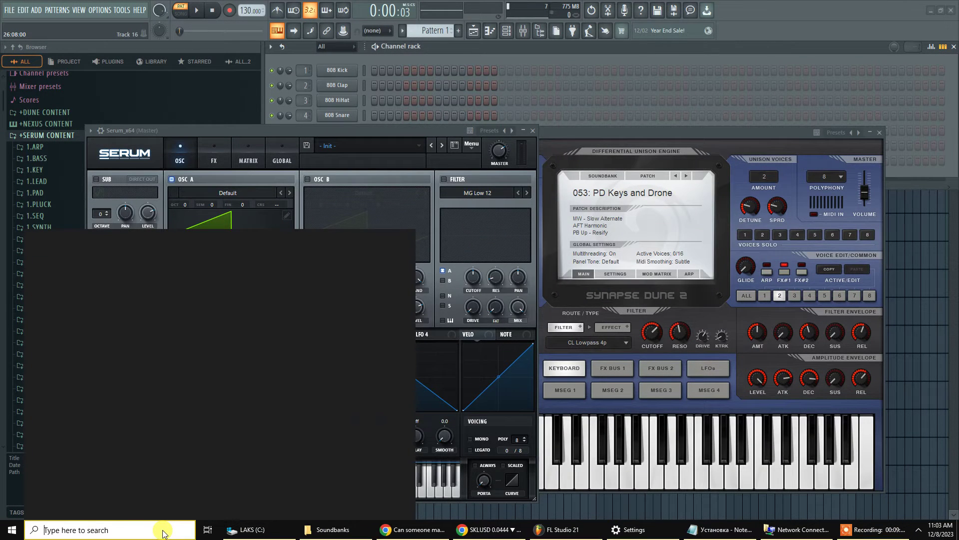
pyautogui.write('everyt')
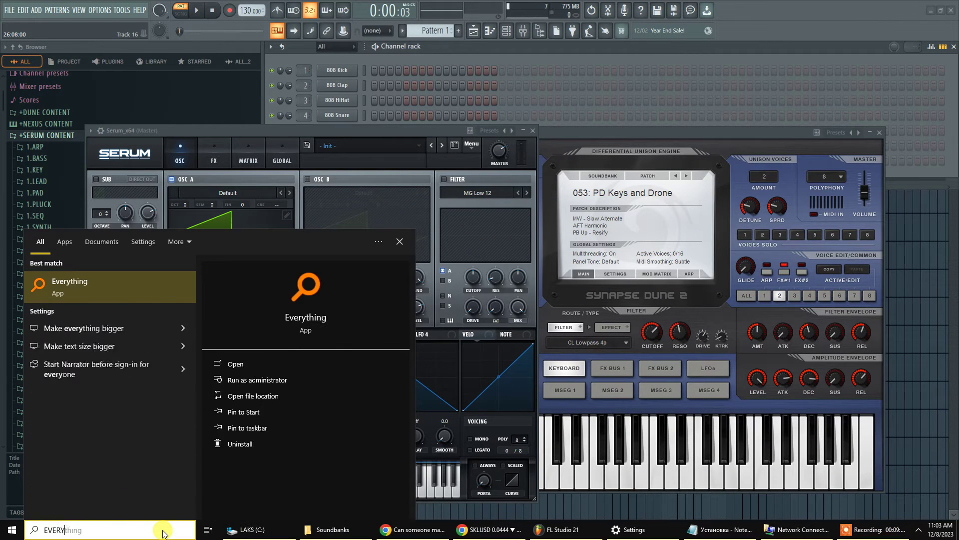
pyautogui.press('Return')
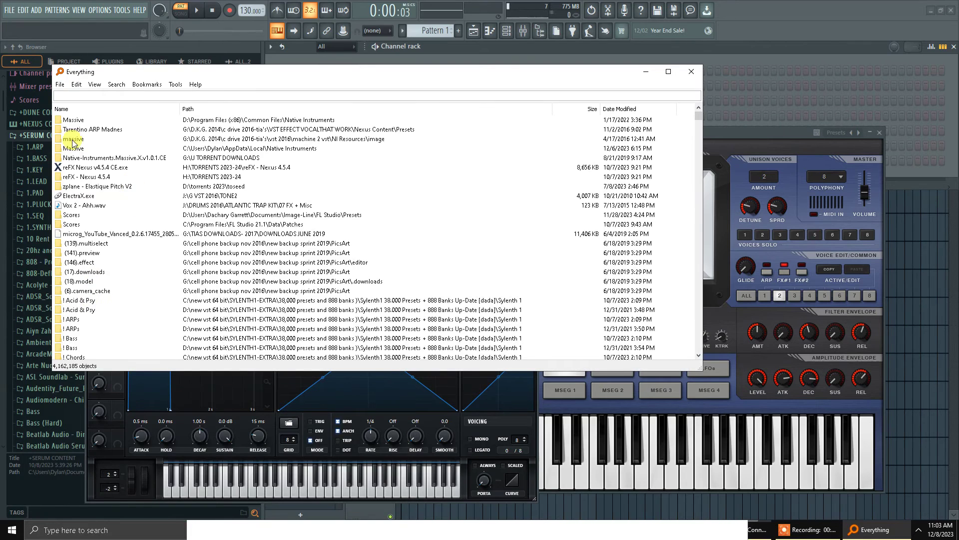
pyautogui.click(116, 85)
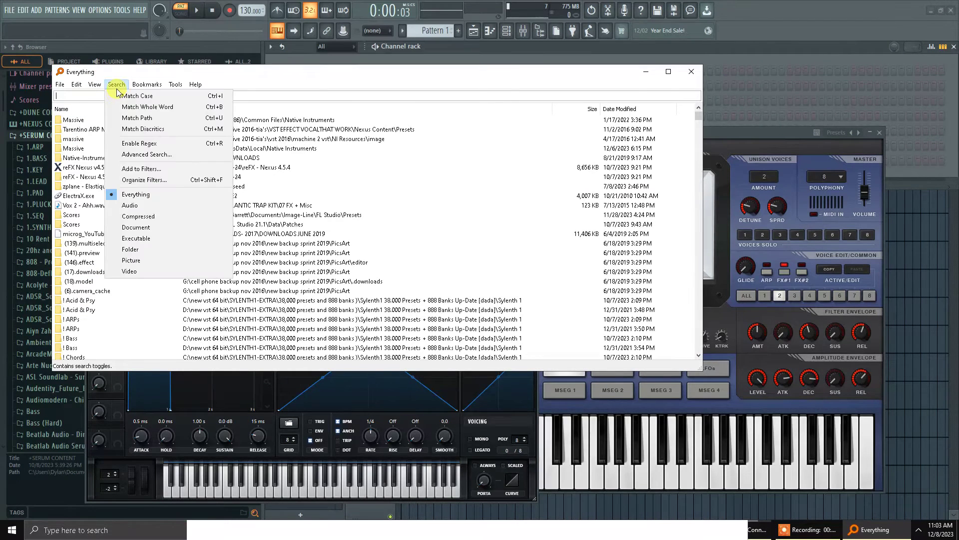
pyautogui.click(146, 154)
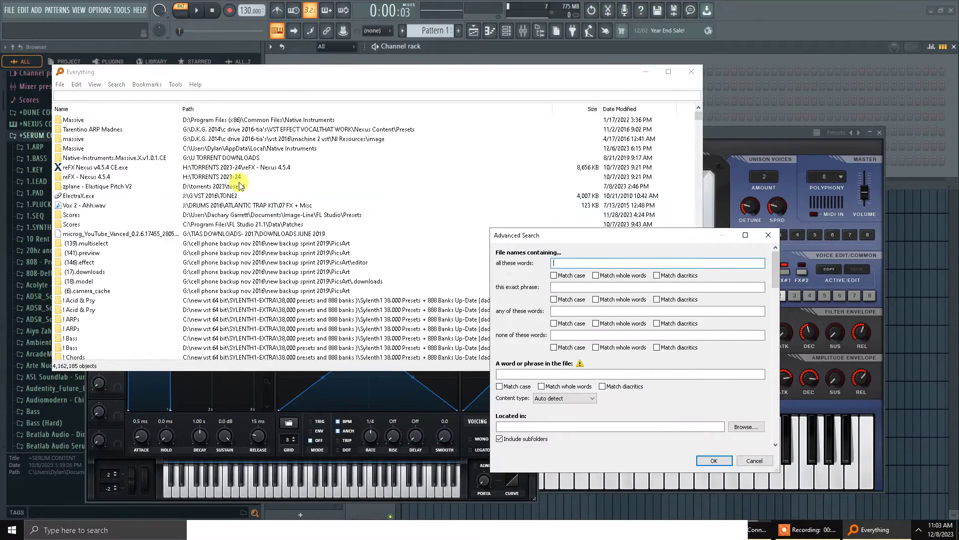
# Set the search location to the Presets folder inside Documents, Xfer, Serum Presets
pyautogui.click(746, 426)
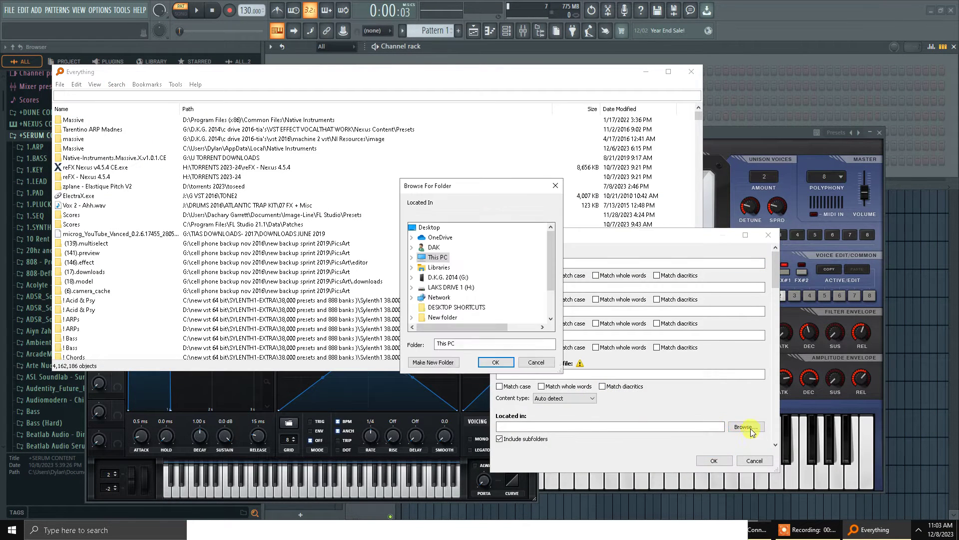
pyautogui.click(412, 256)
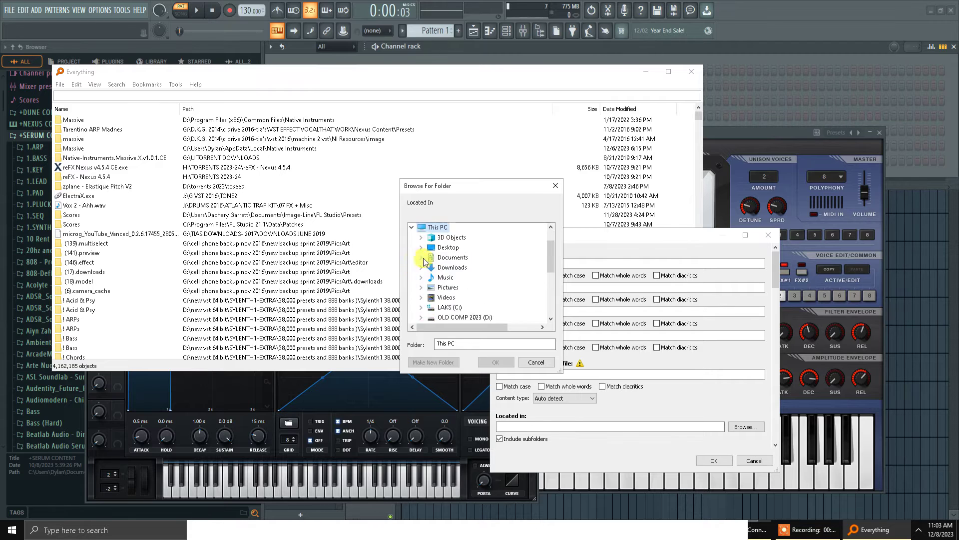
pyautogui.click(452, 257)
pyautogui.scroll(-5, 533, 285)
pyautogui.scroll(-3, 533, 287)
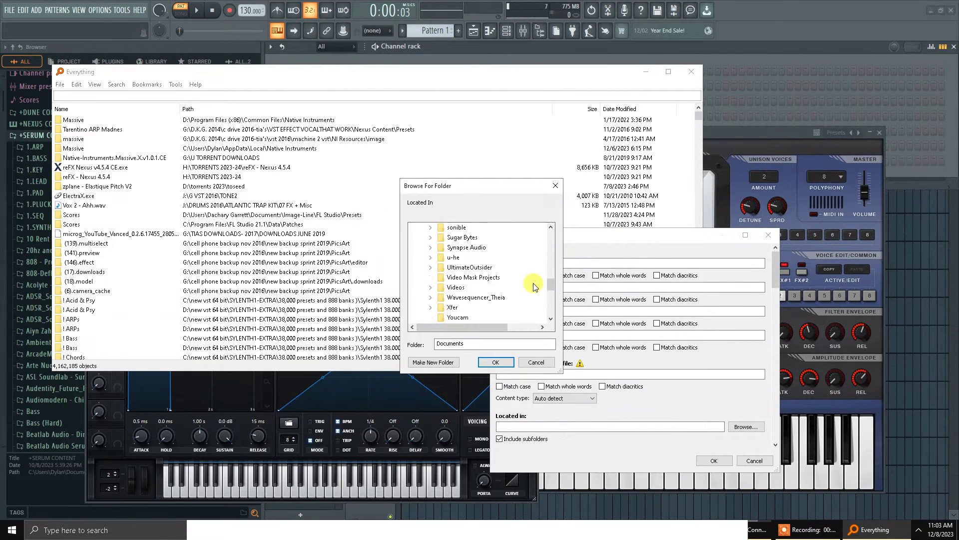
pyautogui.click(430, 247)
pyautogui.doubleClick(474, 267)
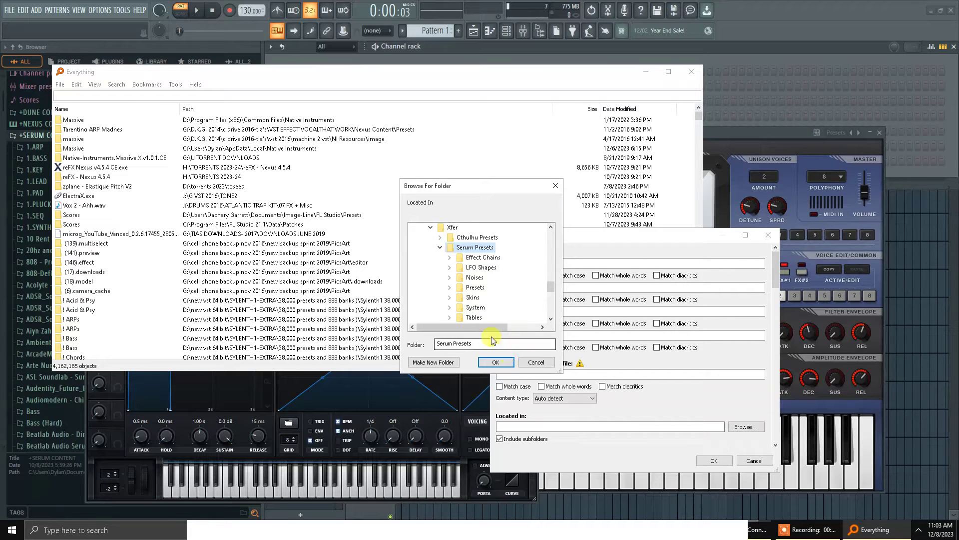
pyautogui.doubleClick(475, 287)
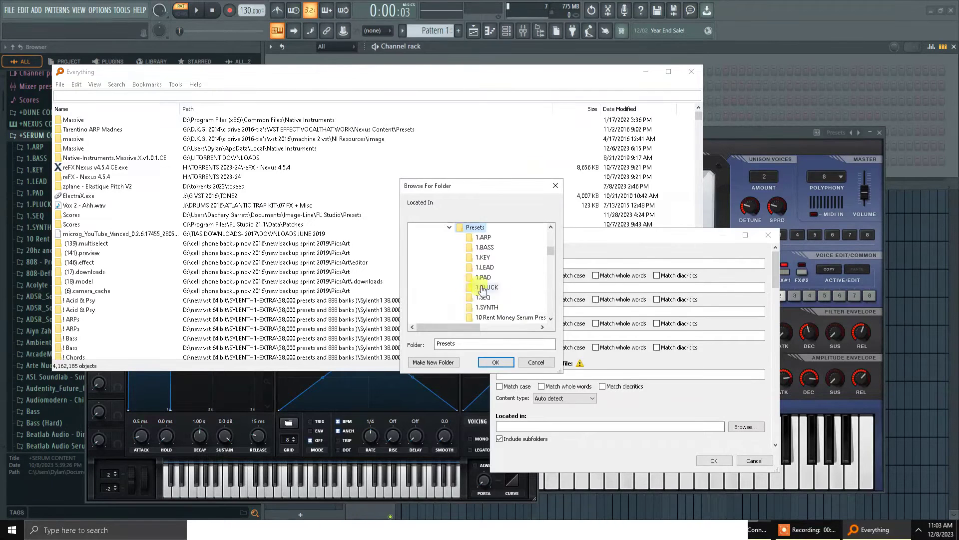
pyautogui.click(508, 363)
# Search the Serum presets for ARP and select every preset file from ADSR ARP 01.fxp to the end of the list, excluding the folders
pyautogui.click(578, 263)
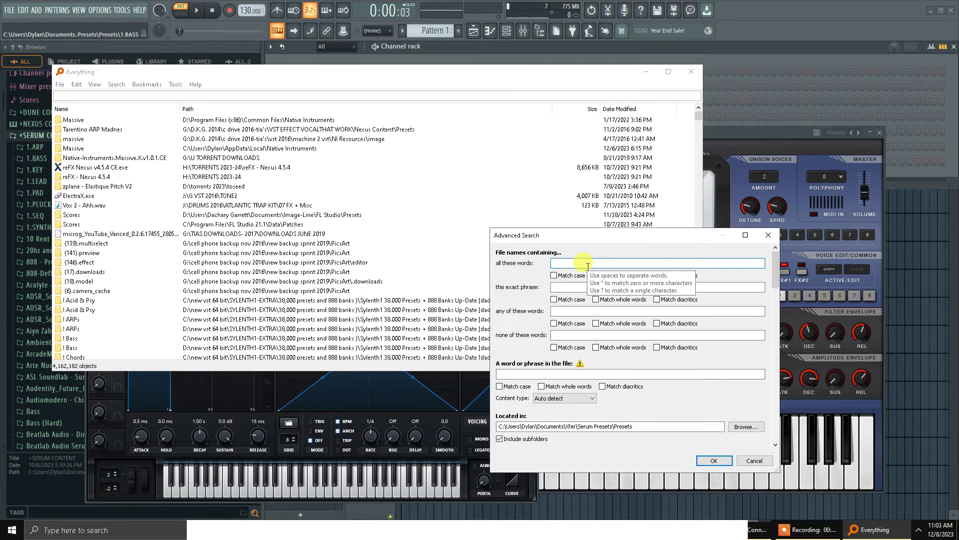
pyautogui.press('Return')
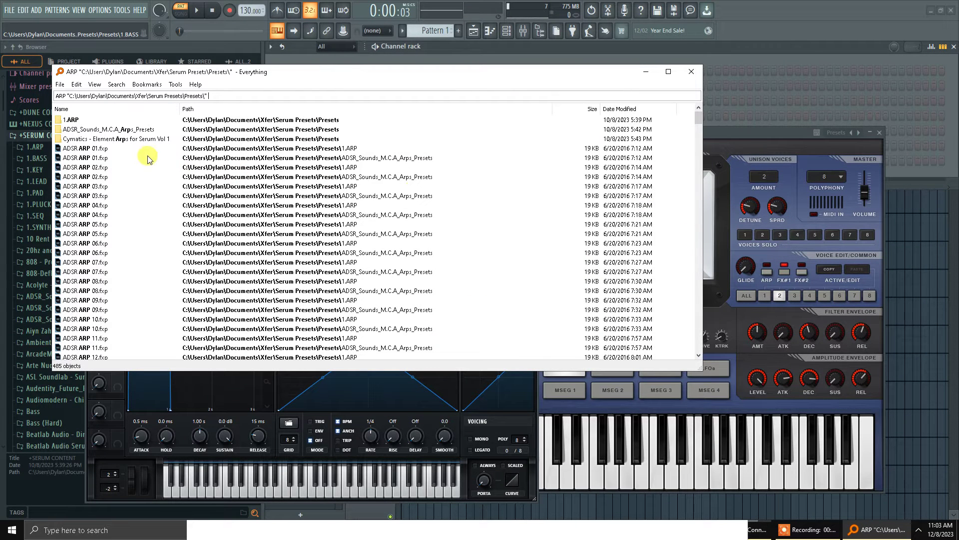
pyautogui.click(97, 149)
pyautogui.scroll(-15, 498, 221)
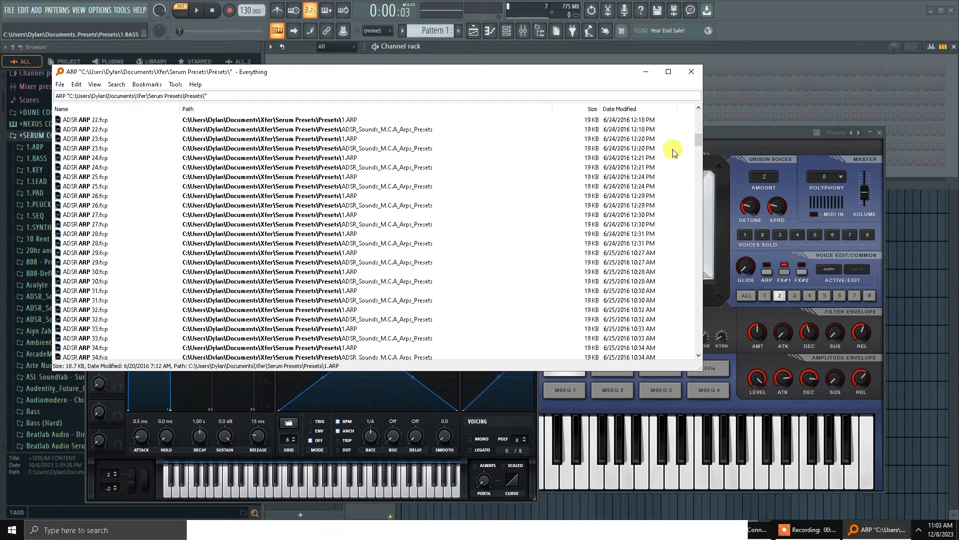
pyautogui.moveTo(700, 136); pyautogui.dragTo(693, 349)
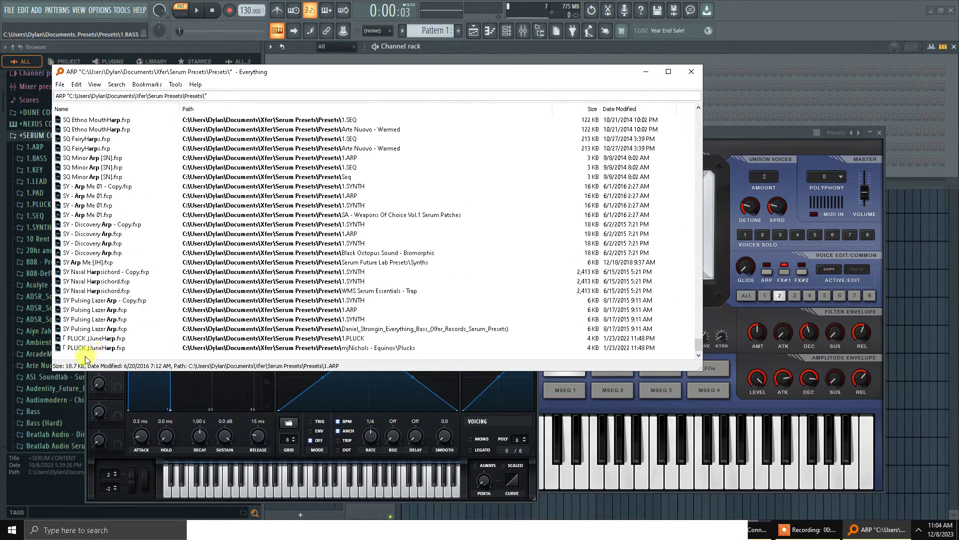
pyautogui.keyDown('shift'); pyautogui.click(119, 349); pyautogui.keyUp('shift')
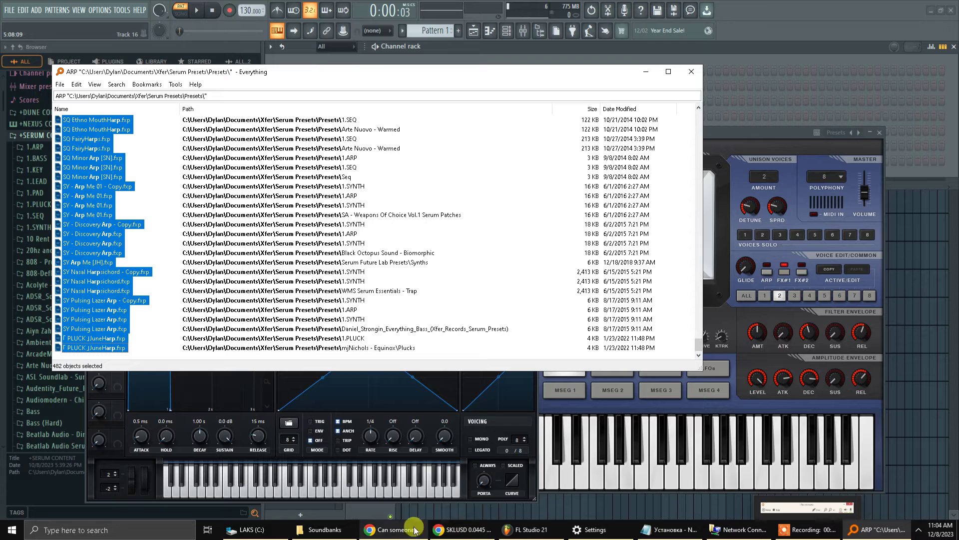
# Switch to File Explorer, open Documents, Xfer, Serum Presets, Presets as the destination, and return to the selected files in Everything
pyautogui.click(310, 530)
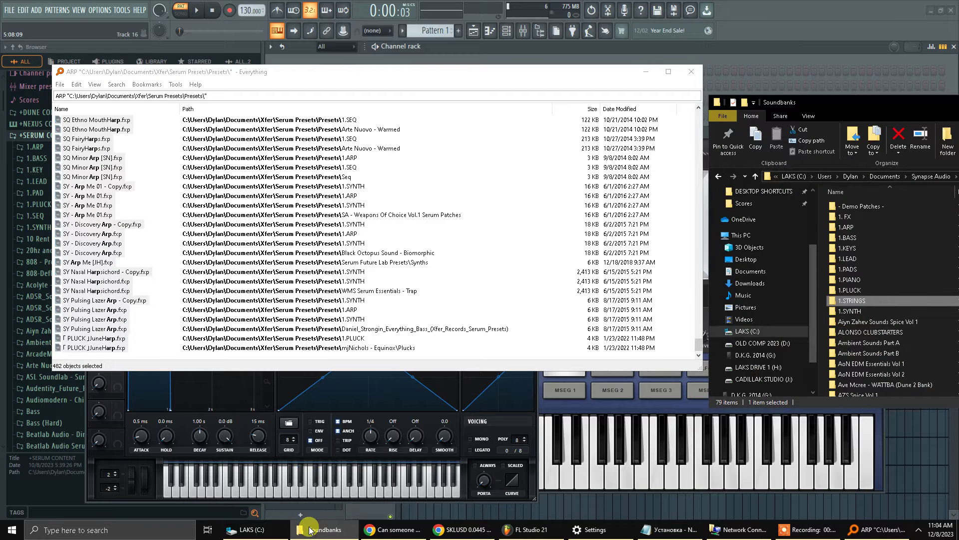
pyautogui.click(885, 178)
pyautogui.scroll(-6, 880, 270)
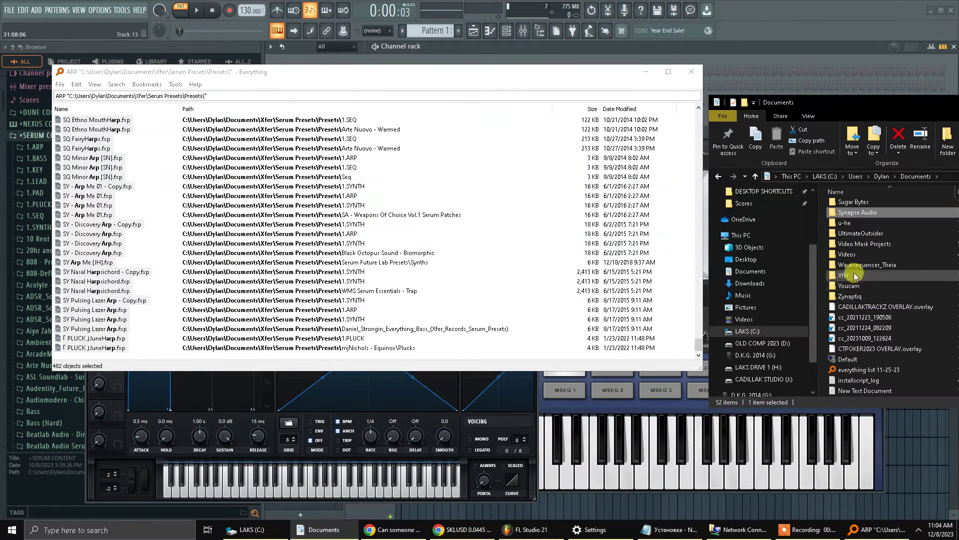
pyautogui.click(844, 277)
pyautogui.doubleClick(843, 277)
pyautogui.click(854, 219)
pyautogui.doubleClick(854, 219)
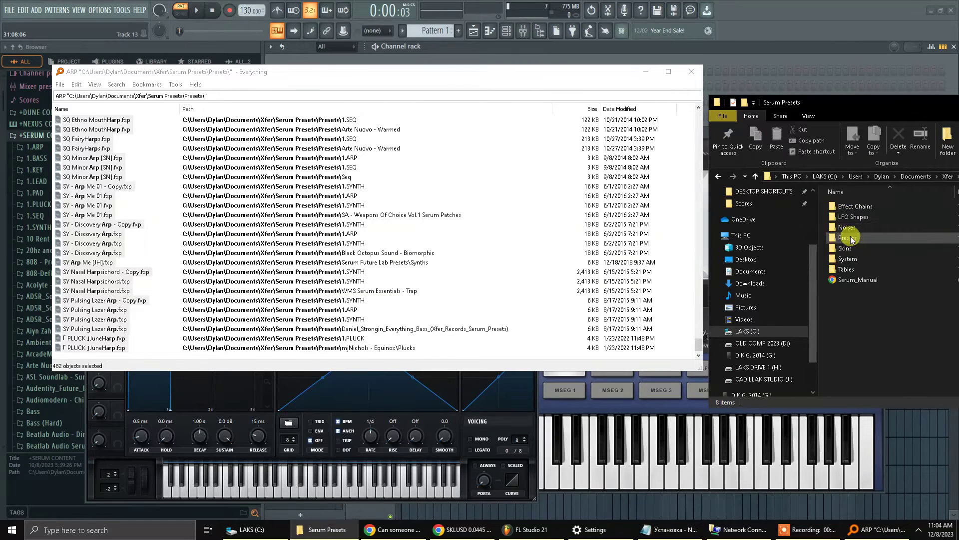
pyautogui.doubleClick(848, 237)
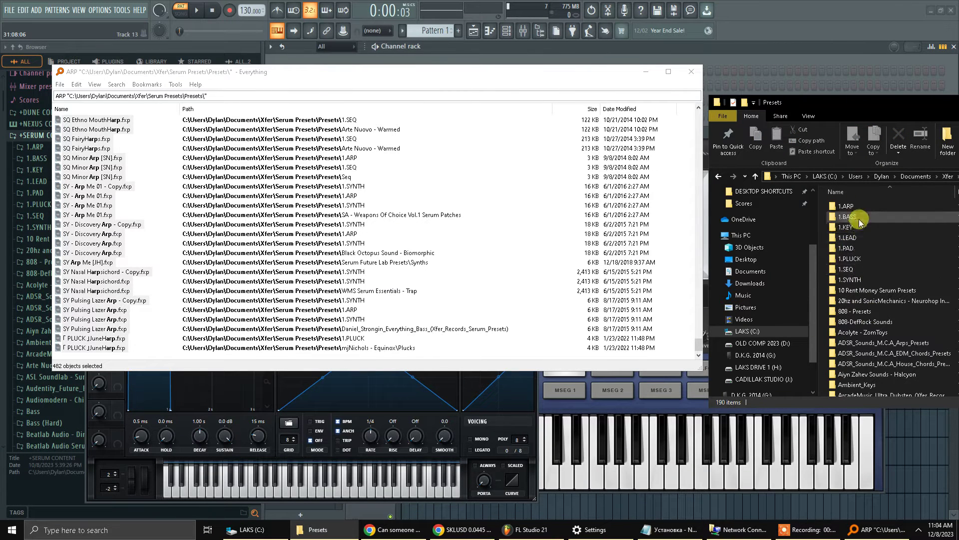
pyautogui.click(337, 82)
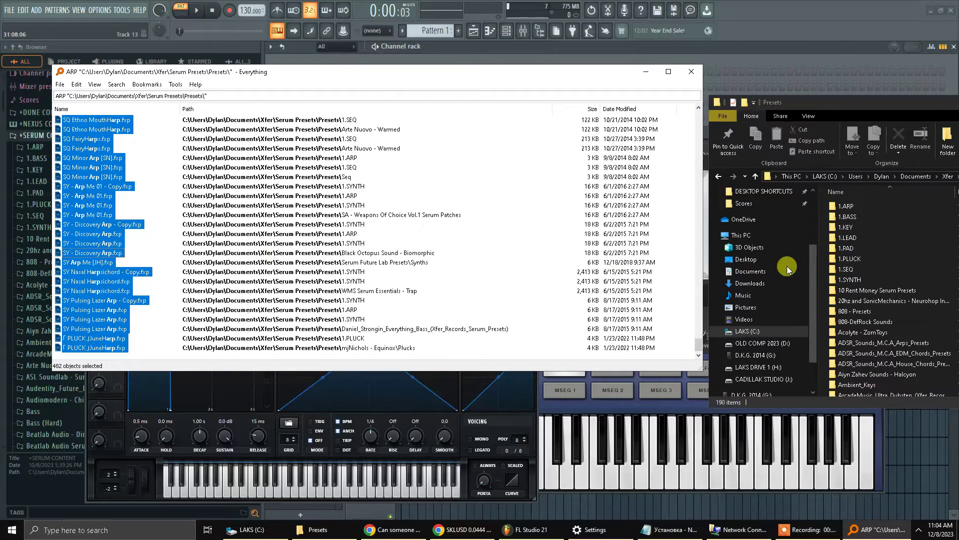
# Move the selected ARP preset files into the 1.ARP folder, skipping every file that is already there or has a duplicate name
pyautogui.click(856, 209)
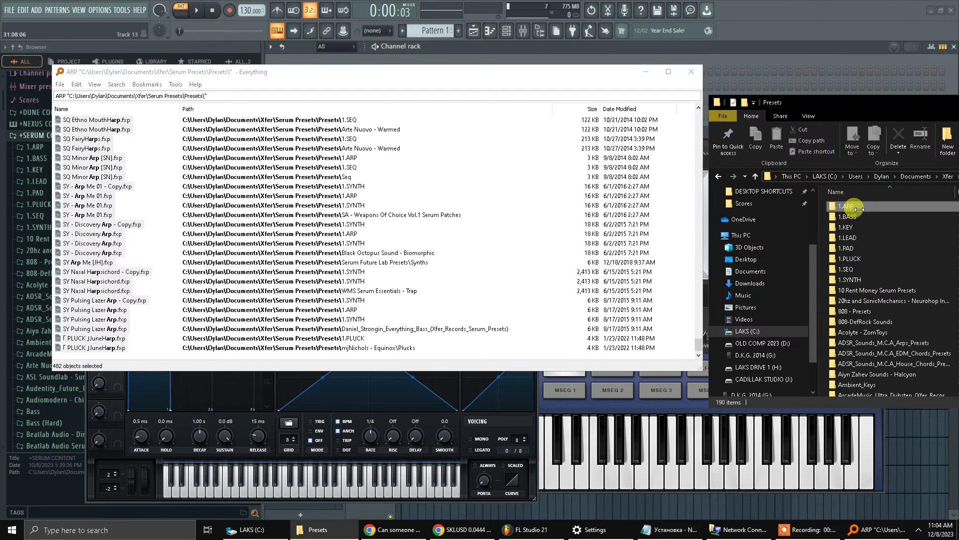
pyautogui.moveTo(856, 209); pyautogui.dragTo(857, 209)
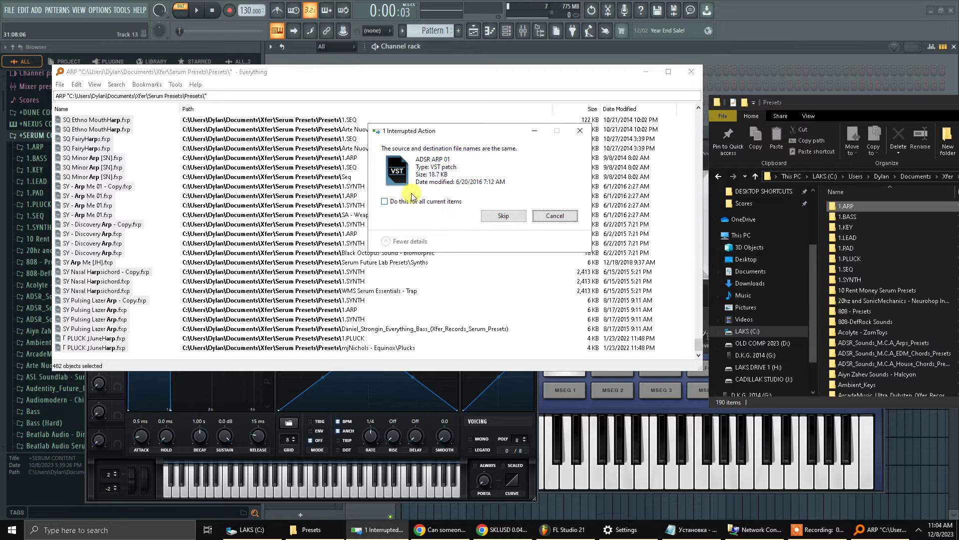
pyautogui.click(502, 215)
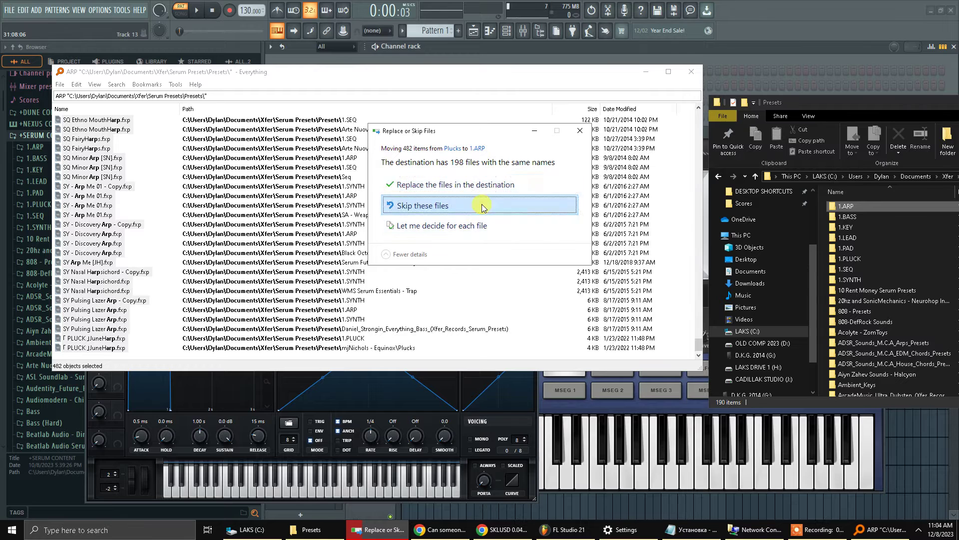
pyautogui.click(482, 205)
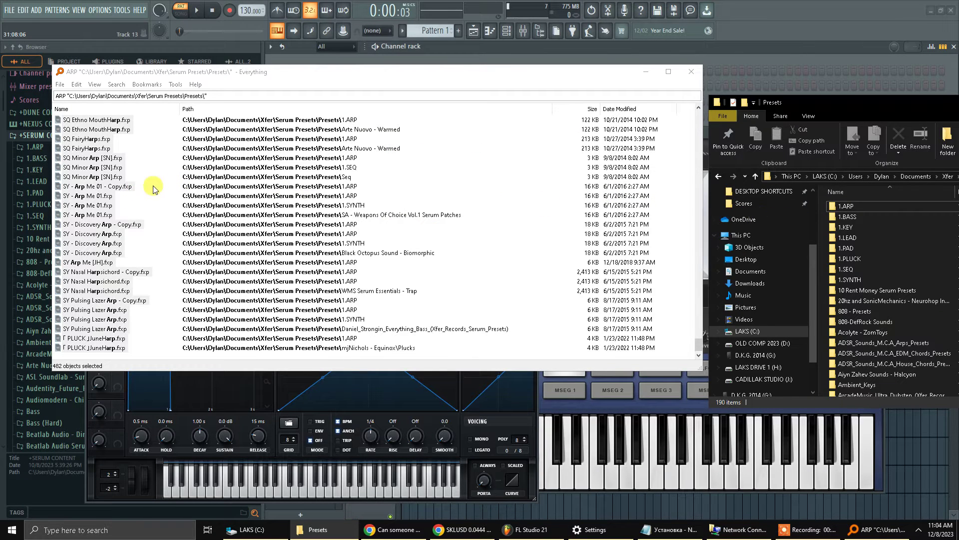
# Replace the search term ARP with BASS in Everything, keeping the Serum Presets path
pyautogui.click(66, 96)
pyautogui.click(68, 97)
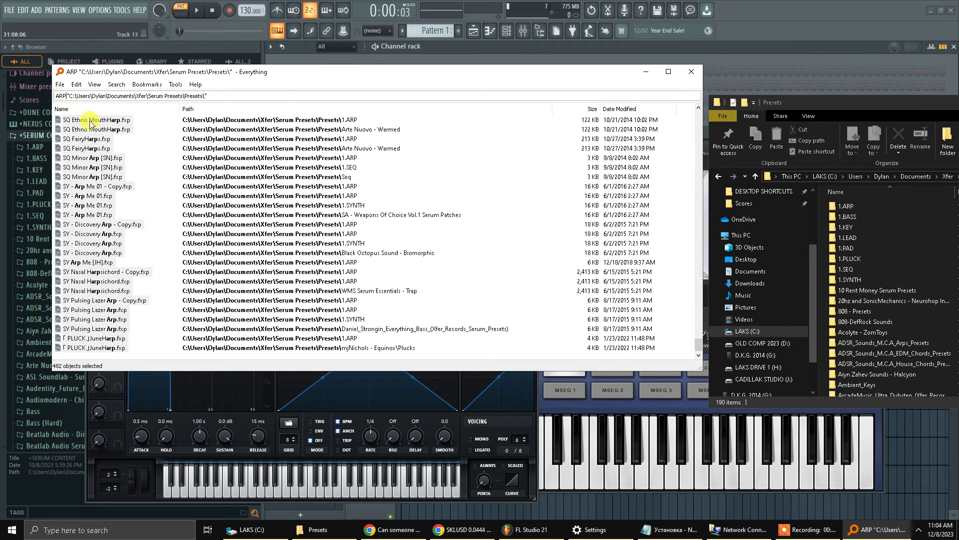
pyautogui.press('BackSpace')
pyautogui.press('BackSpace')
pyautogui.press('BackSpace')
pyautogui.press('BackSpace')
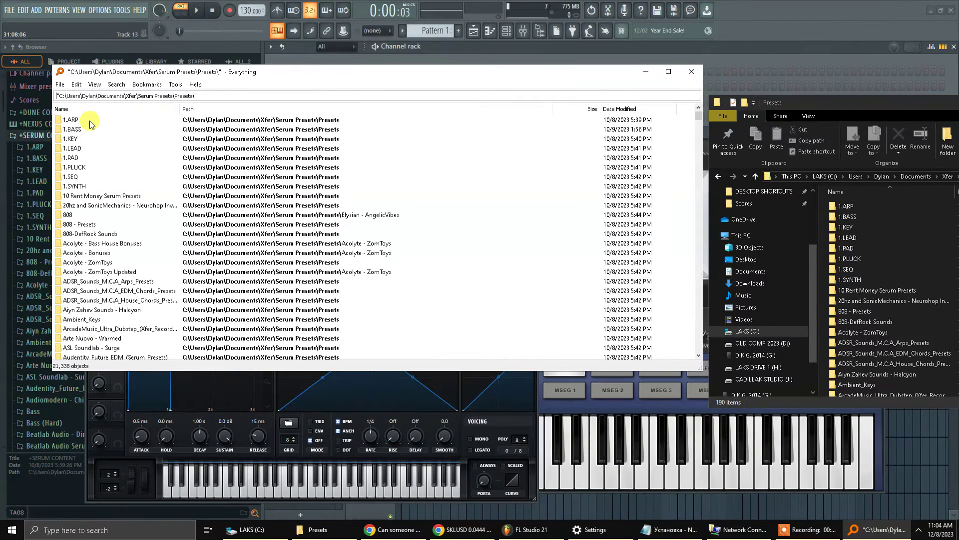
pyautogui.write('BASS')
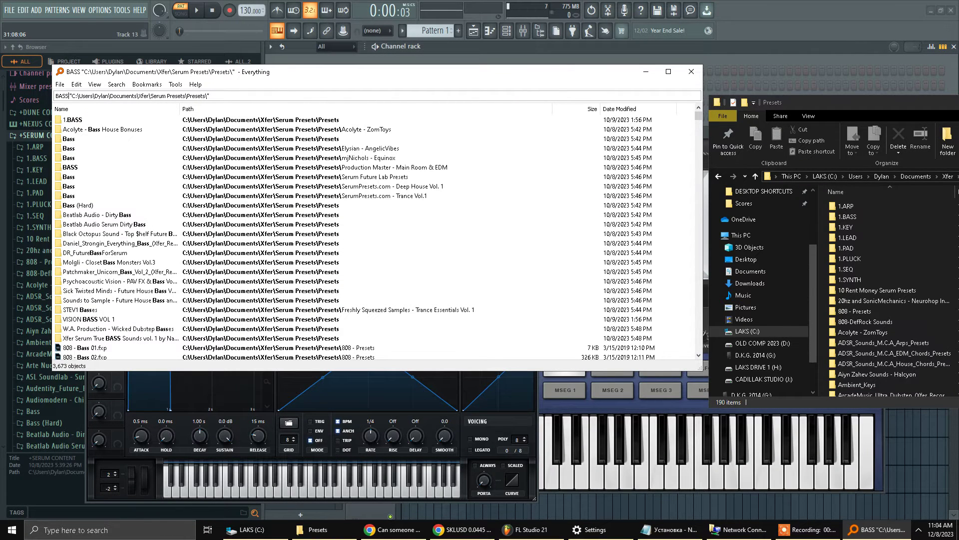
# Select every BASS preset file from 808 - Bass 01.fxp to the end of the results, excluding the folders
pyautogui.scroll(-6, 125, 199)
pyautogui.click(102, 176)
pyautogui.scroll(-5, 222, 227)
pyautogui.scroll(-2, 221, 227)
pyautogui.moveTo(696, 120); pyautogui.dragTo(698, 347)
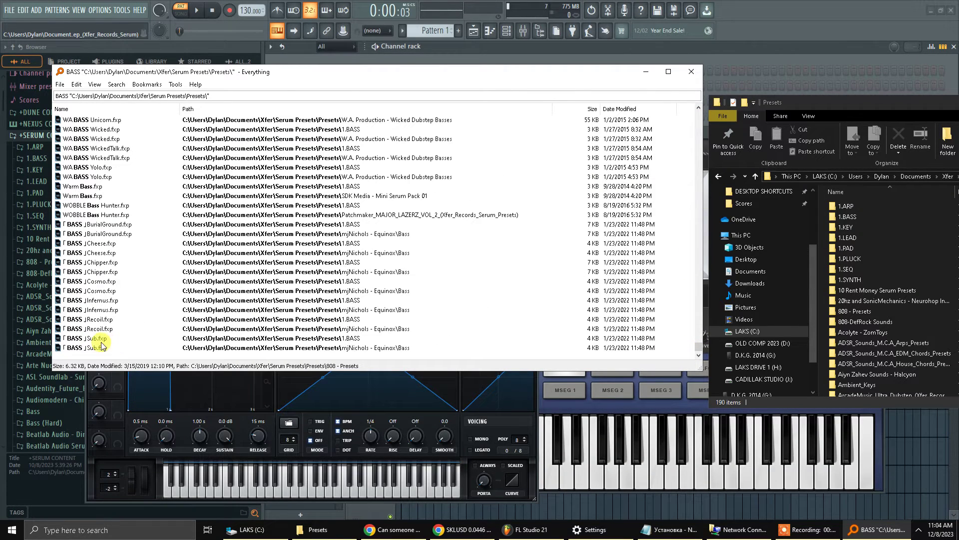
pyautogui.keyDown('shift'); pyautogui.click(94, 342); pyautogui.keyUp('shift')
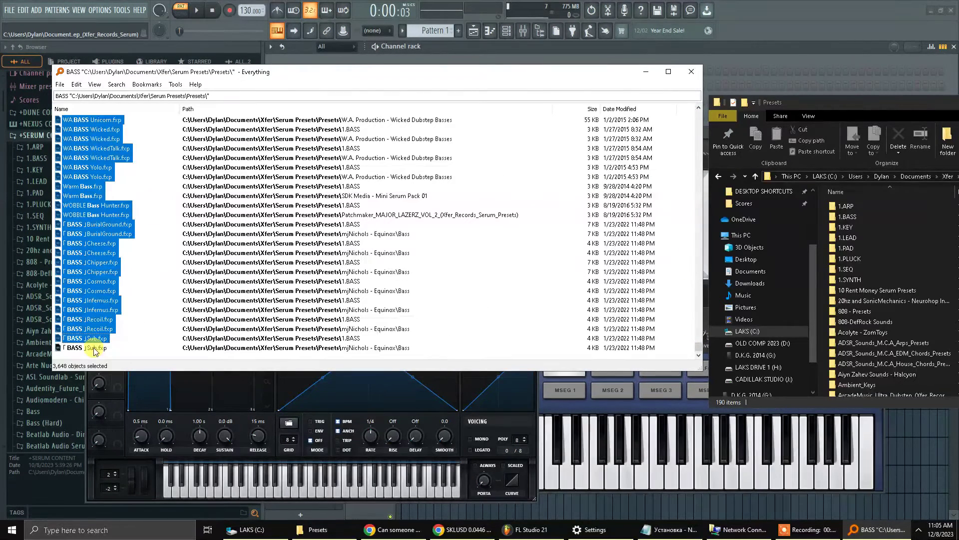
pyautogui.scroll(5, 100, 262)
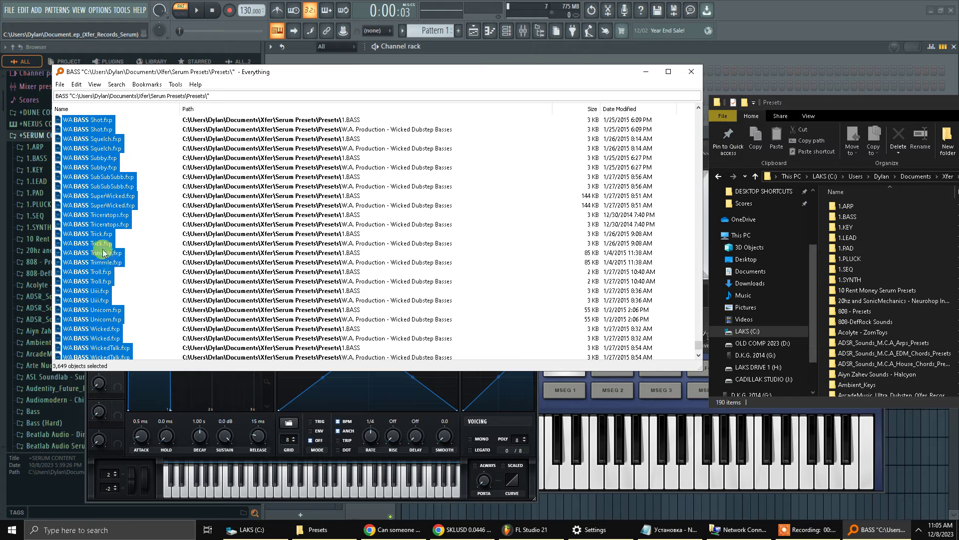
pyautogui.scroll(-5, 104, 235)
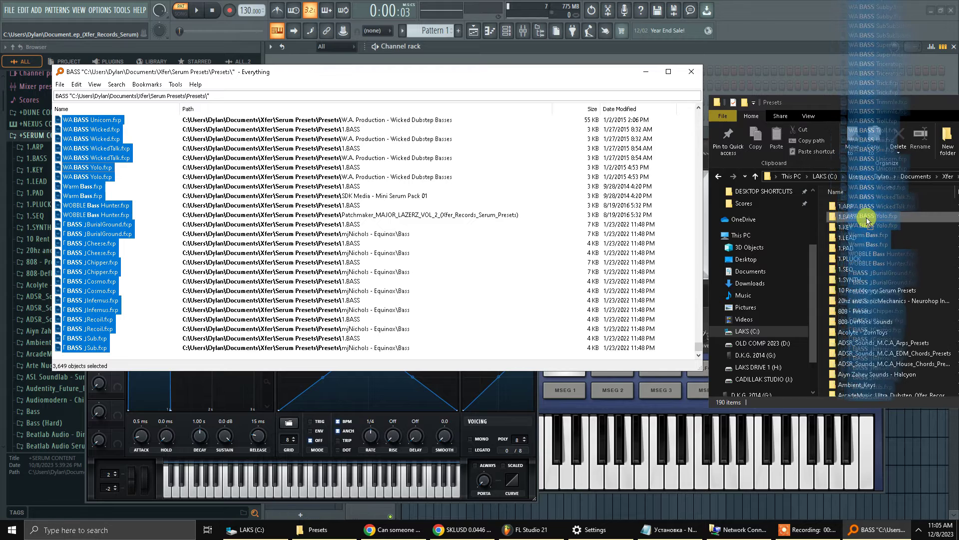
# Move the selected BASS preset files into the 1.BASS folder, skipping all files with matching names
pyautogui.hotkey('alt', 'Tab')
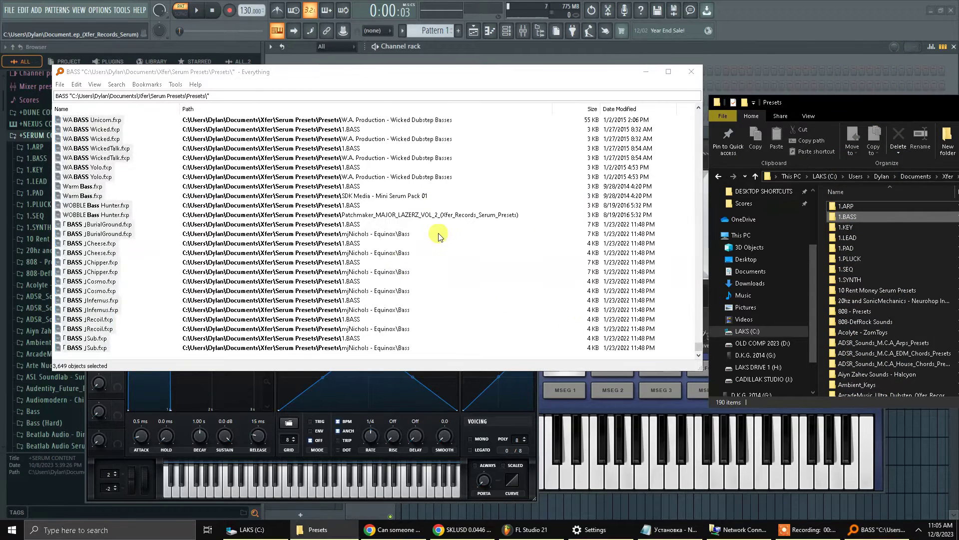
pyautogui.moveTo(871, 244); pyautogui.dragTo(849, 217)
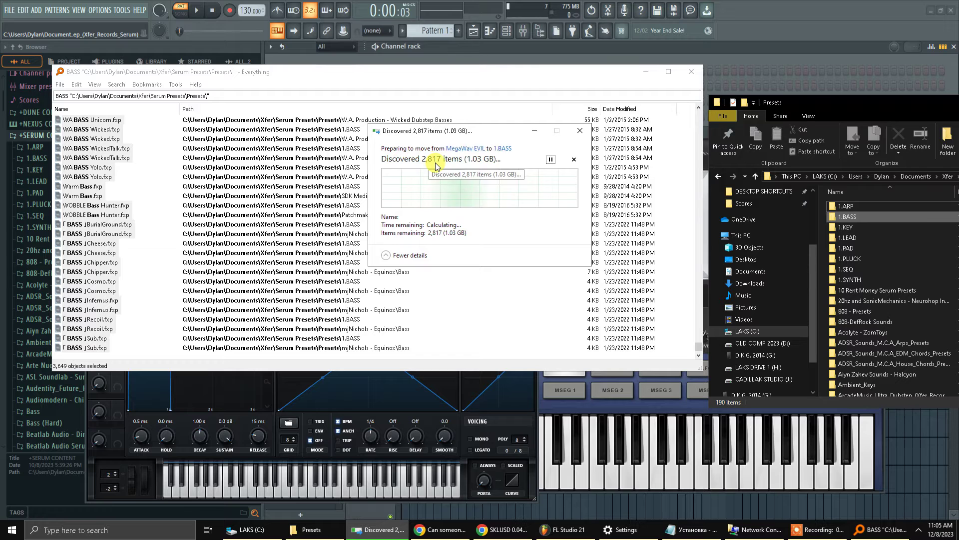
pyautogui.click(417, 202)
pyautogui.click(503, 216)
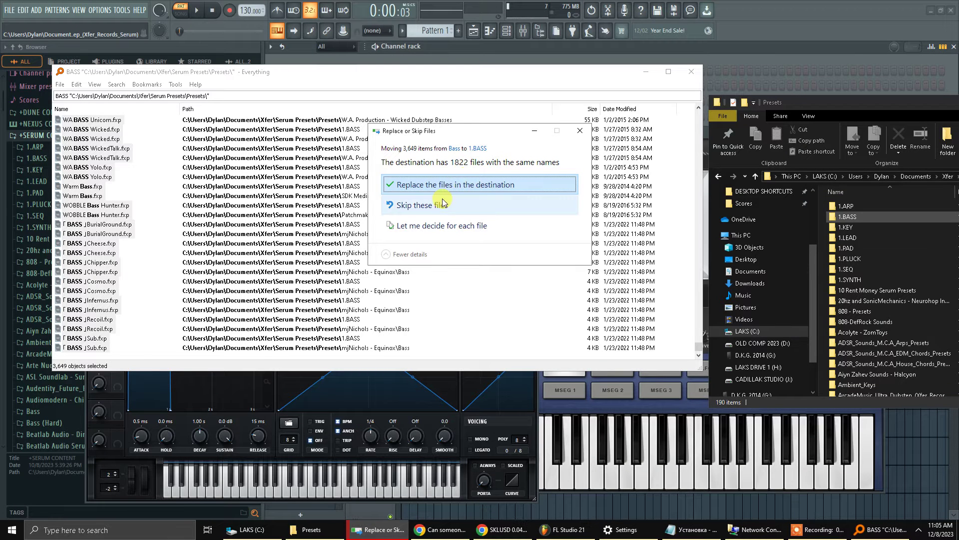
pyautogui.click(429, 209)
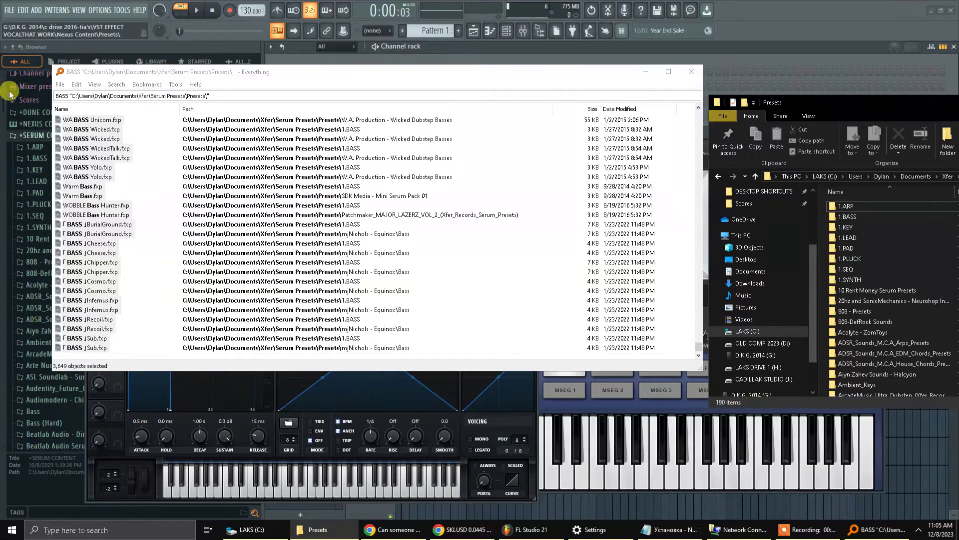
# Change the Everything search term from BASS to KEY within the same Serum Presets path
pyautogui.click(70, 95)
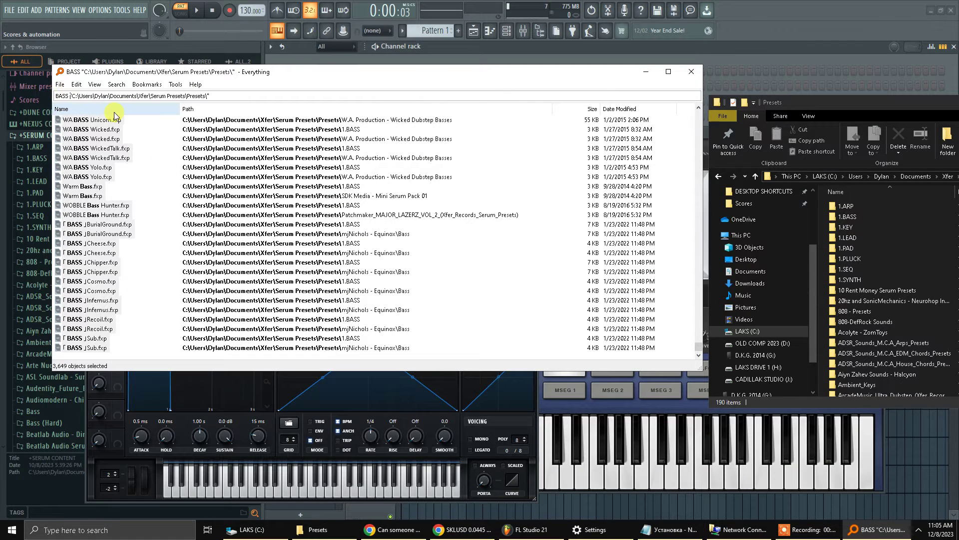
pyautogui.press('BackSpace')
pyautogui.press('BackSpace')
pyautogui.press('BackSpace')
pyautogui.press('BackSpace')
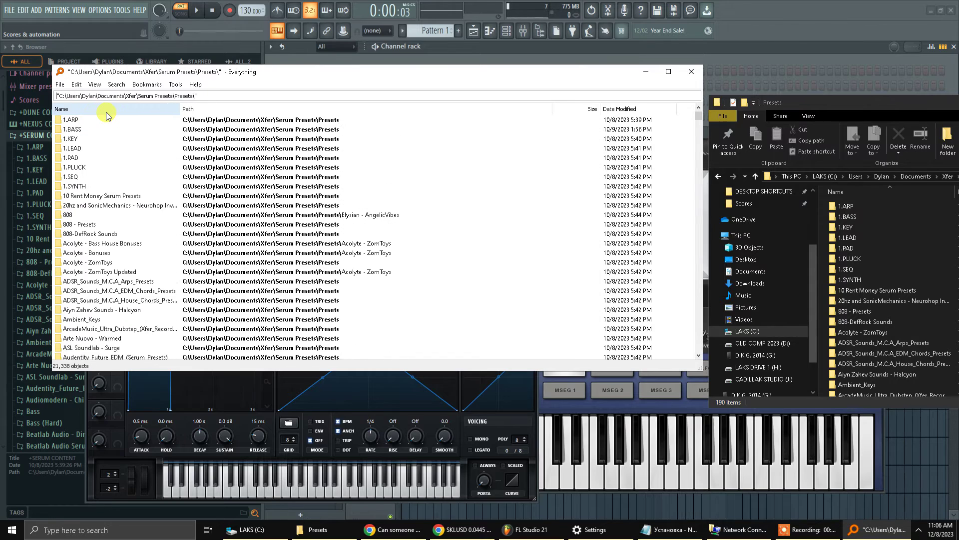
pyautogui.write('KEY')
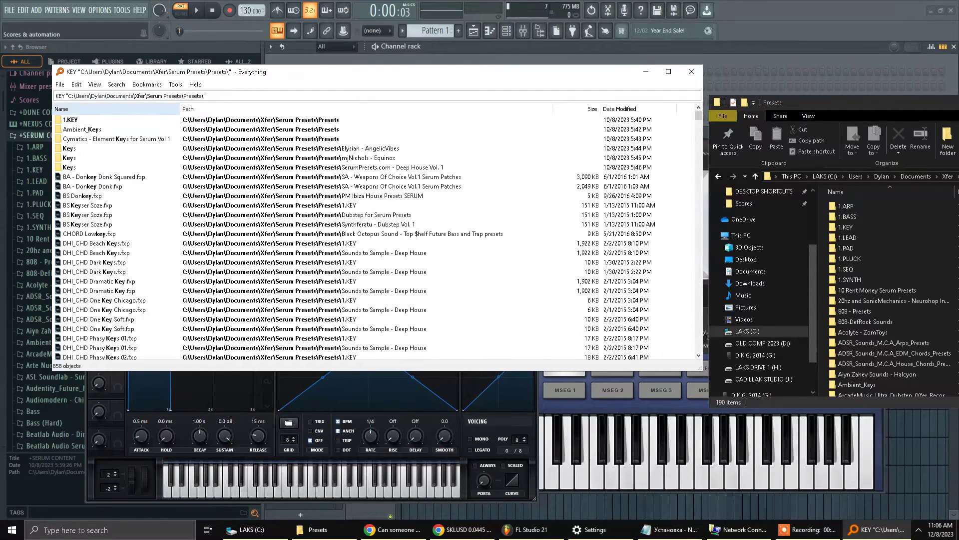
# Select all KEY preset files from BA - Donkey Donk Square.fxp through the last result, leaving out the folders
pyautogui.click(113, 176)
pyautogui.scroll(-10, 130, 210)
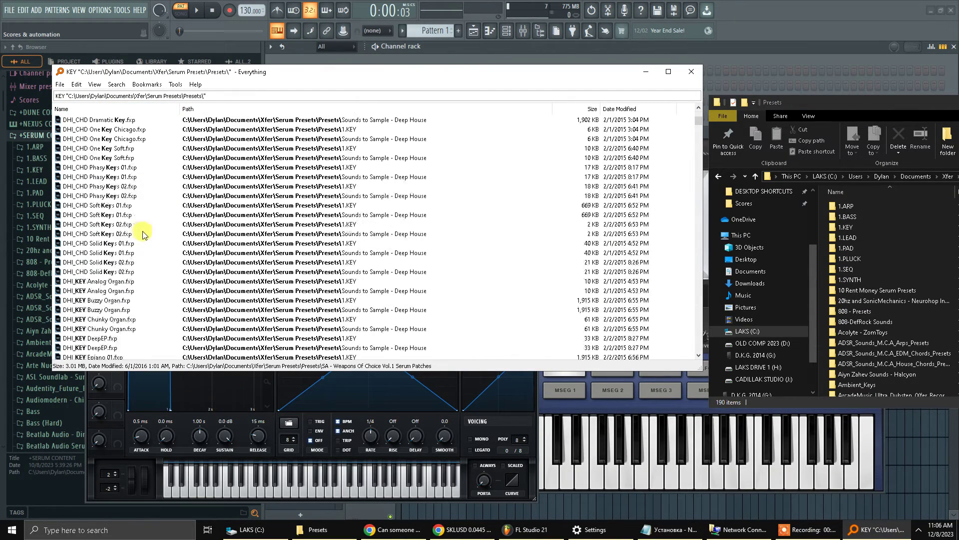
pyautogui.scroll(-20, 146, 235)
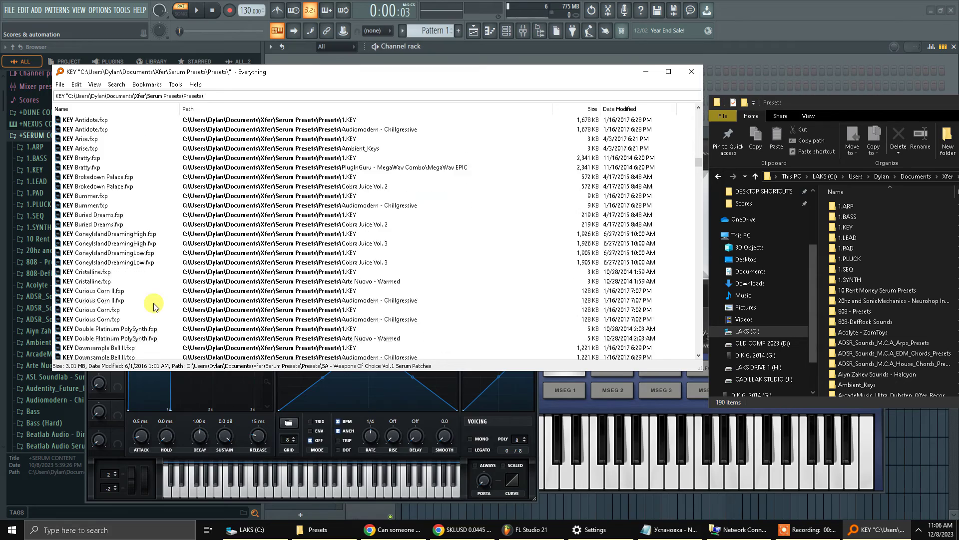
pyautogui.scroll(-15, 155, 305)
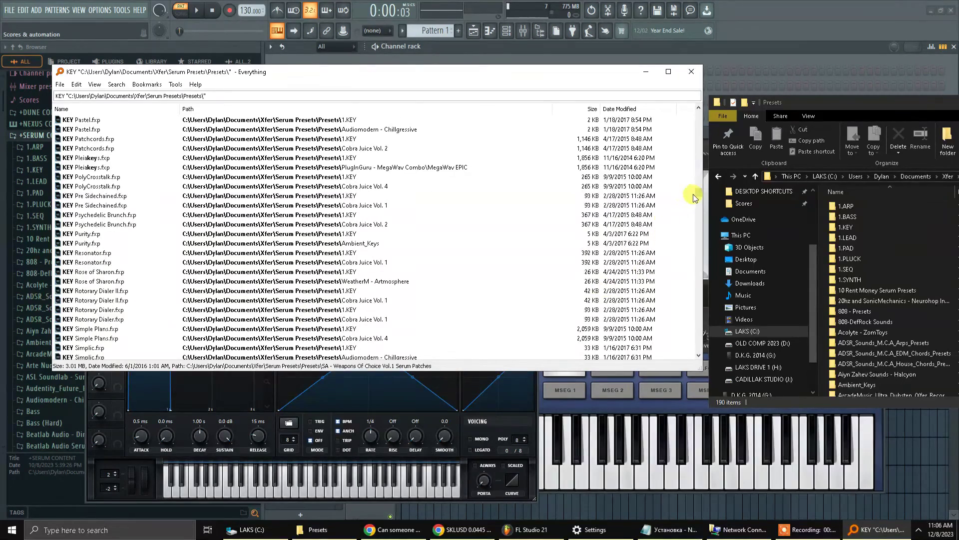
pyautogui.moveTo(697, 193); pyautogui.dragTo(697, 356)
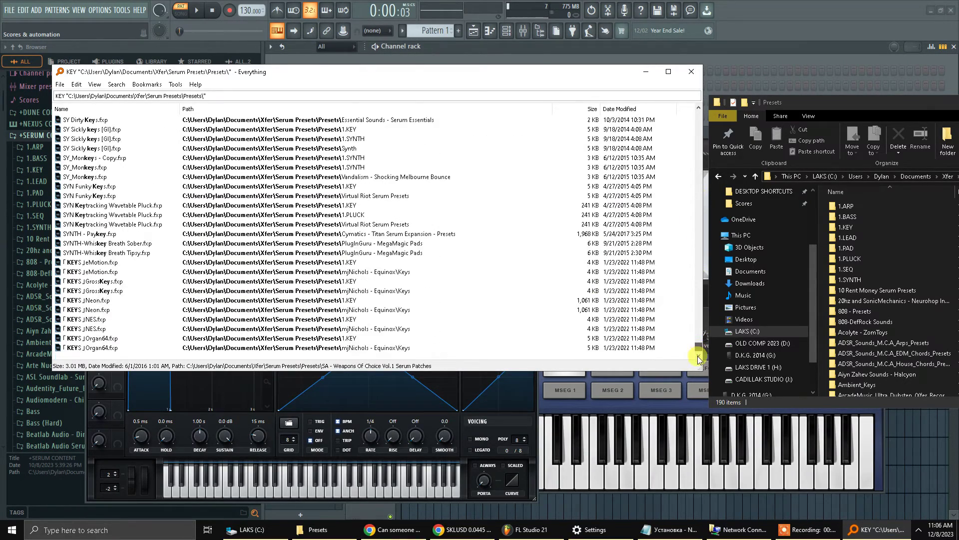
pyautogui.hotkey('ctrl', 'a')
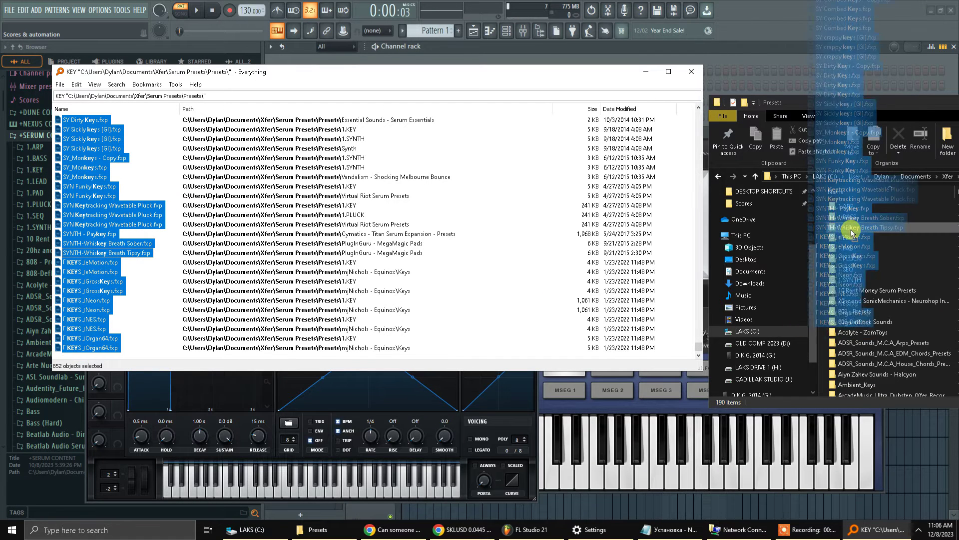
# Move the selected KEY preset files into the 1.KEY folder and skip all same-named files
pyautogui.click(850, 228)
pyautogui.hotkey('ctrl', 'v')
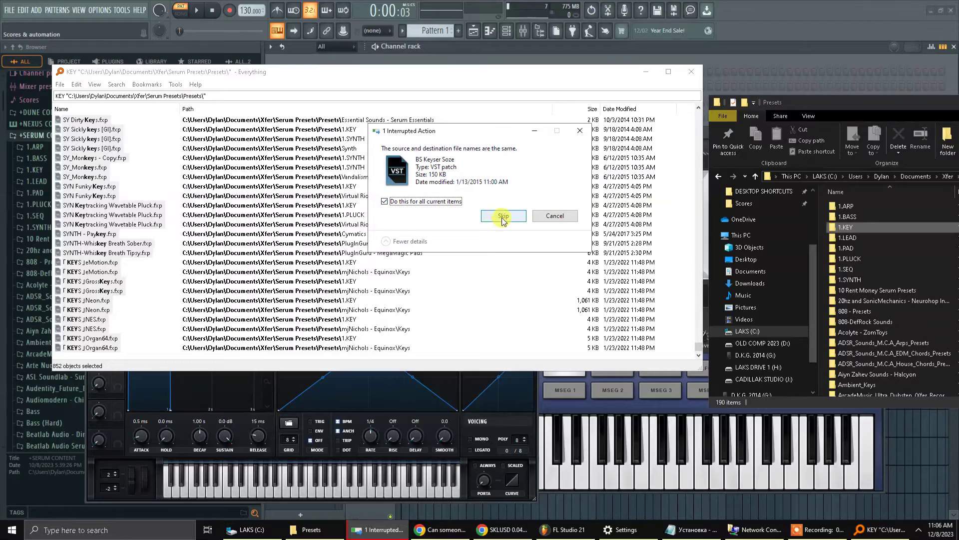
pyautogui.click(492, 215)
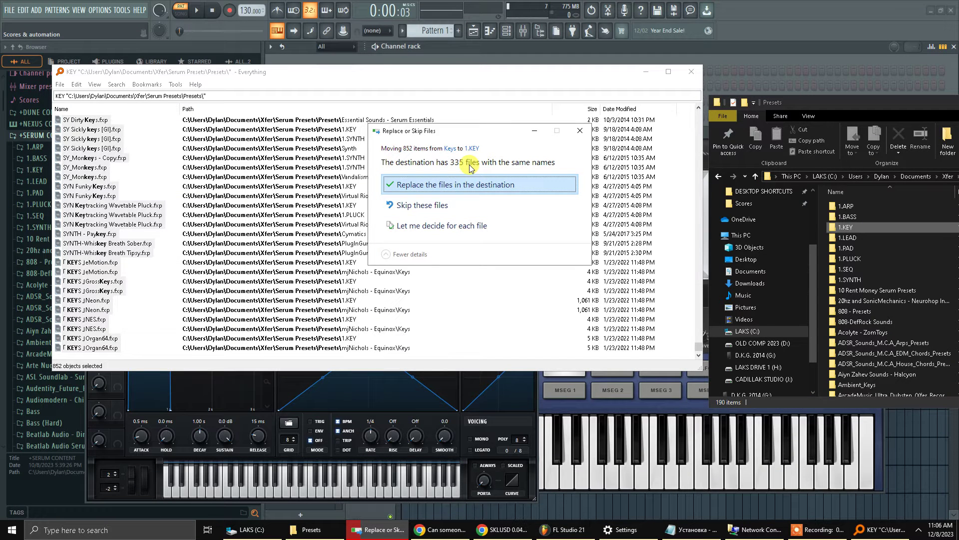
pyautogui.click(457, 207)
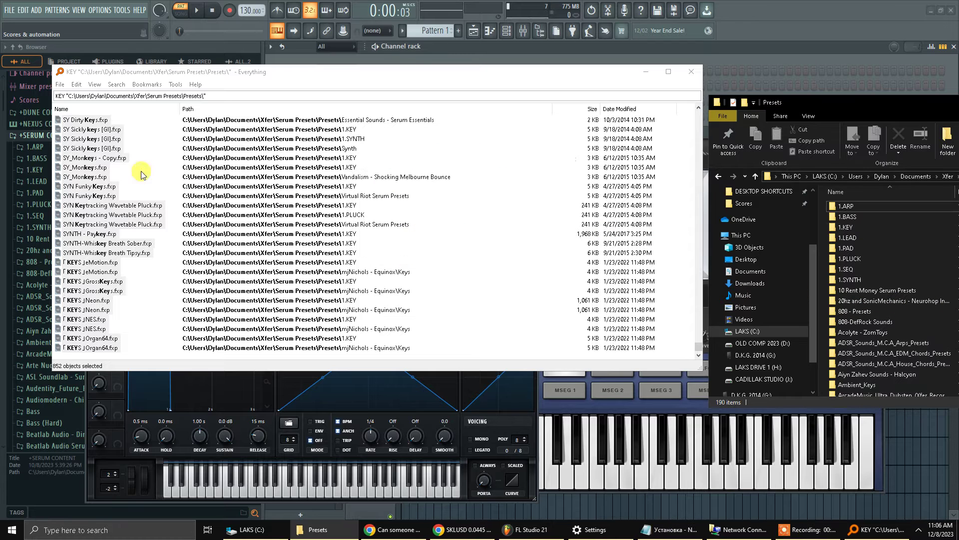
# Search the Serum Presets path for LEAD in place of KEY
pyautogui.click(65, 96)
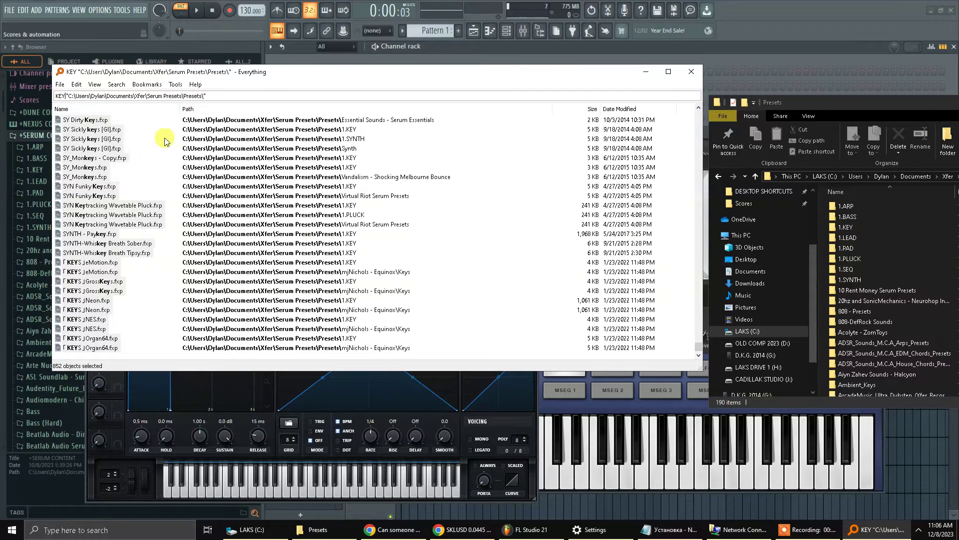
pyautogui.press('BackSpace')
pyautogui.press('BackSpace')
pyautogui.press('BackSpace')
pyautogui.write('LEAD')
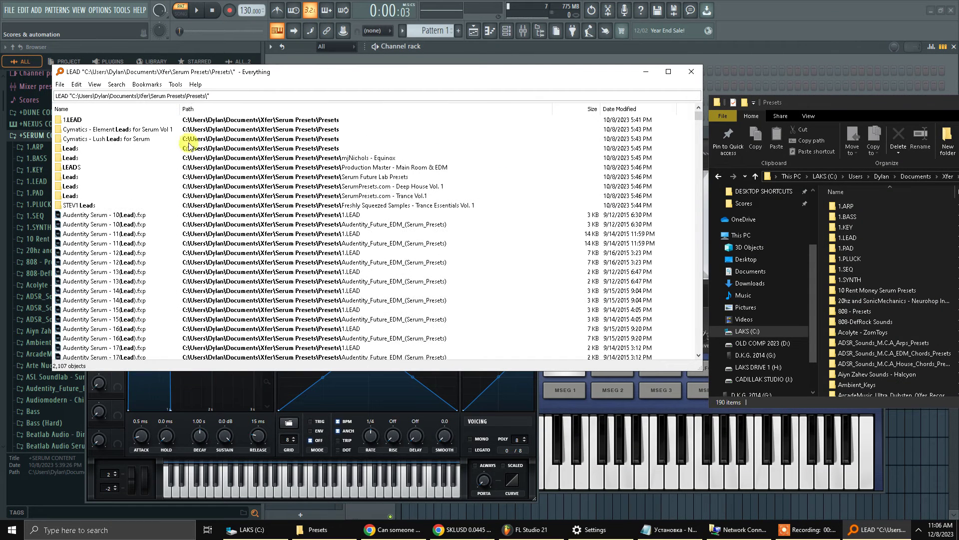
# Select all LEAD preset files from Audentity Serum - 10(Lead).fxp to the end of the list, without the folders
pyautogui.click(77, 216)
pyautogui.moveTo(699, 121); pyautogui.dragTo(702, 370)
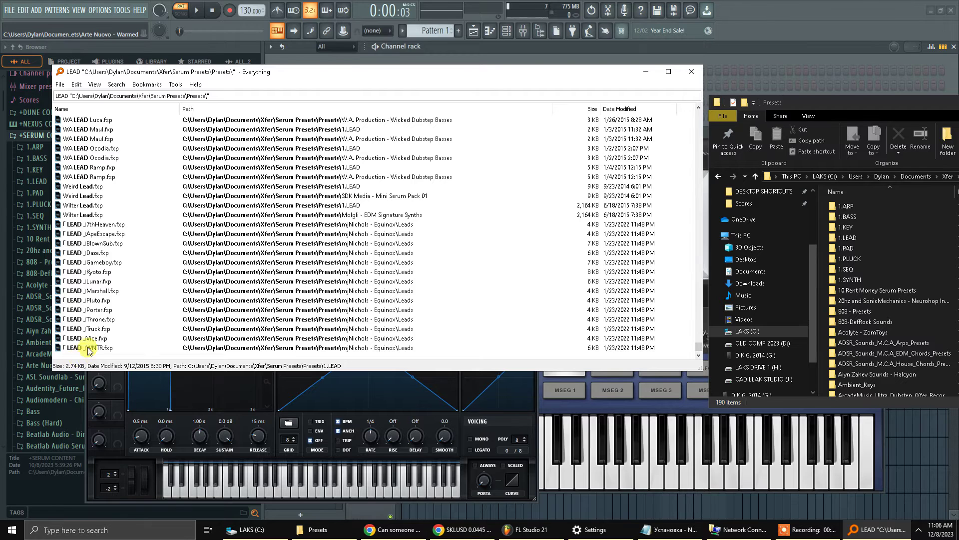
pyautogui.hotkey('ctrl', 'a')
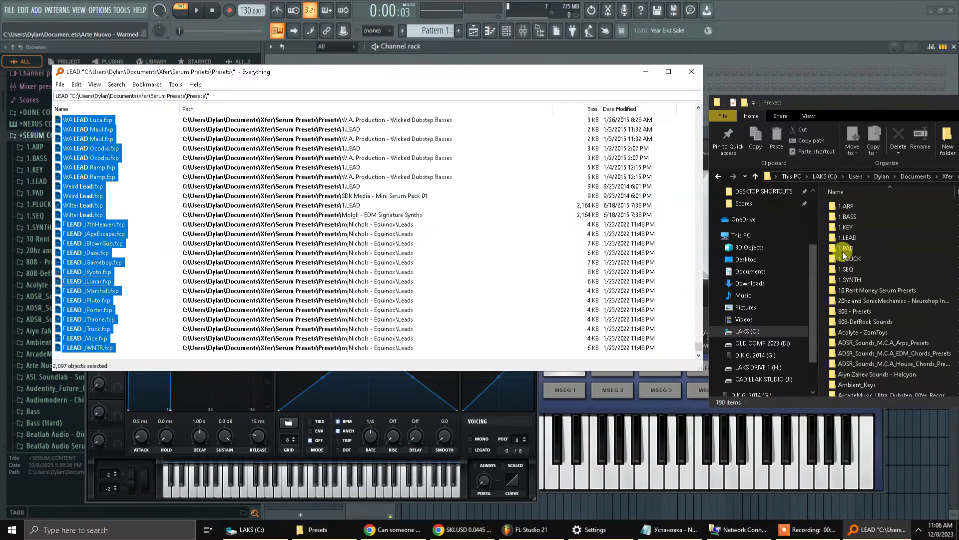
# Move the selected LEAD preset files into the 1.LEAD folder, dismissing the unrelated install error and skipping all same-named files
pyautogui.moveTo(856, 237); pyautogui.dragTo(856, 240)
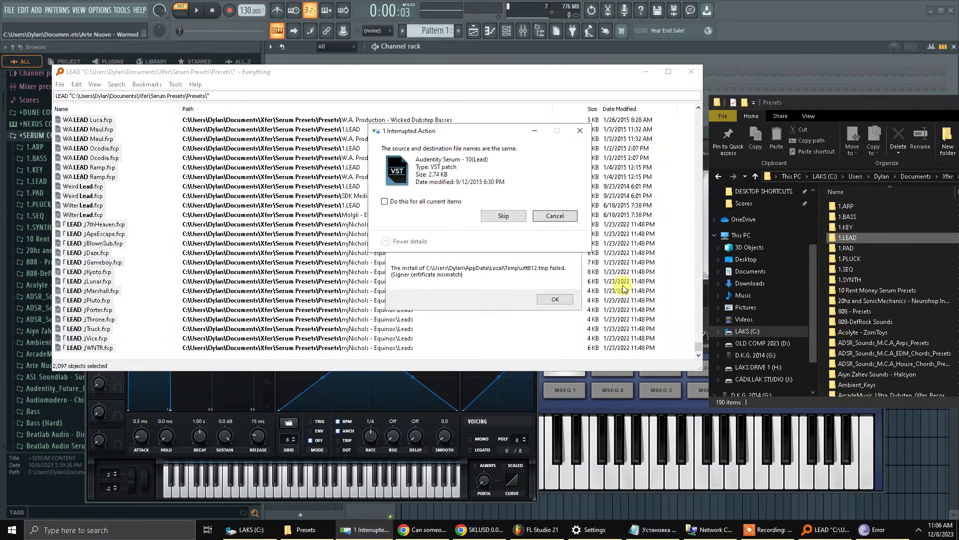
pyautogui.click(549, 297)
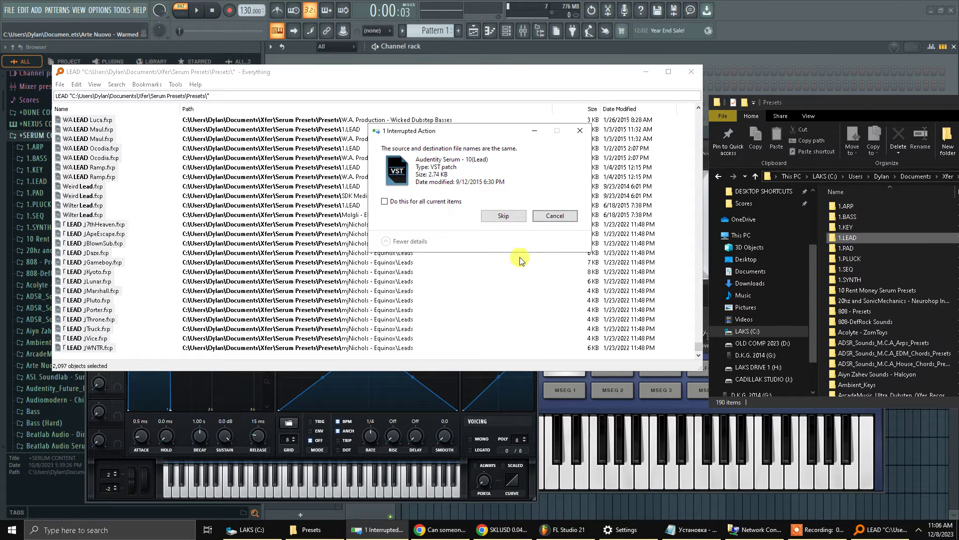
pyautogui.click(395, 201)
pyautogui.click(502, 216)
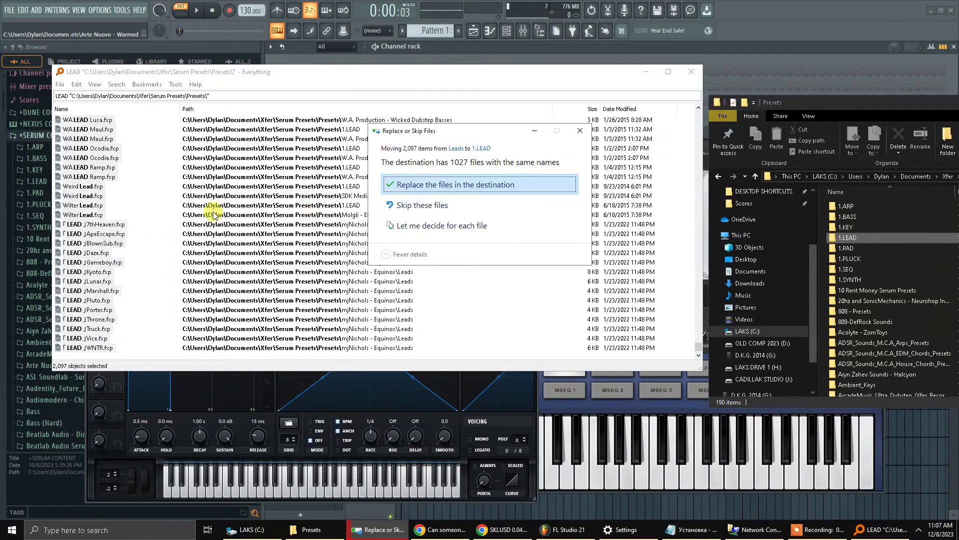
pyautogui.click(450, 207)
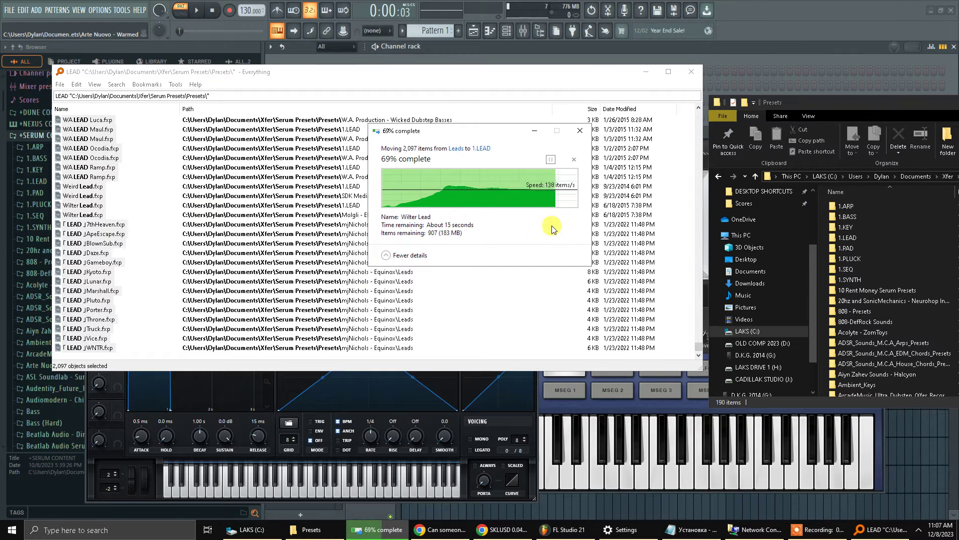
# Search the Serum Presets path for PIANO in place of LEAD
pyautogui.click(67, 96)
pyautogui.click(67, 96)
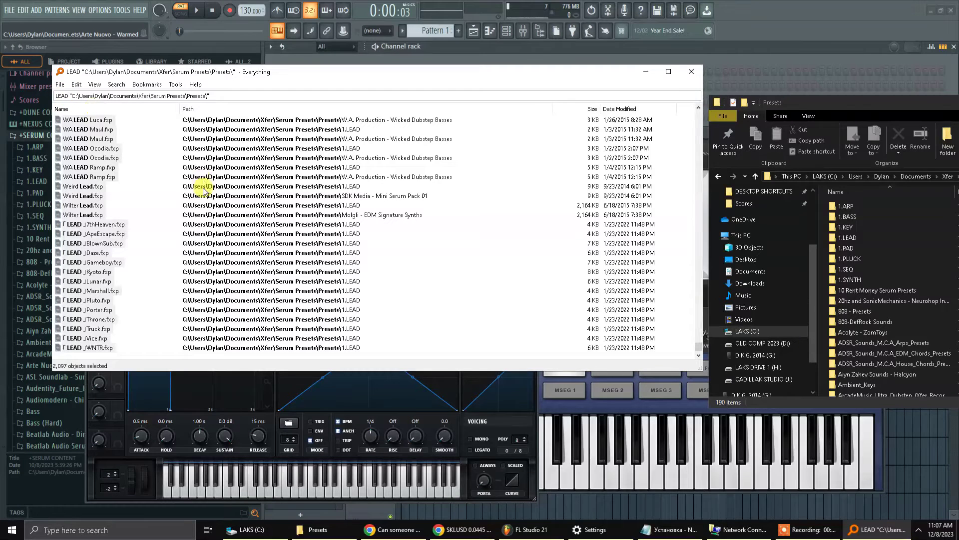
pyautogui.hotkey('ctrl', 'Delete')
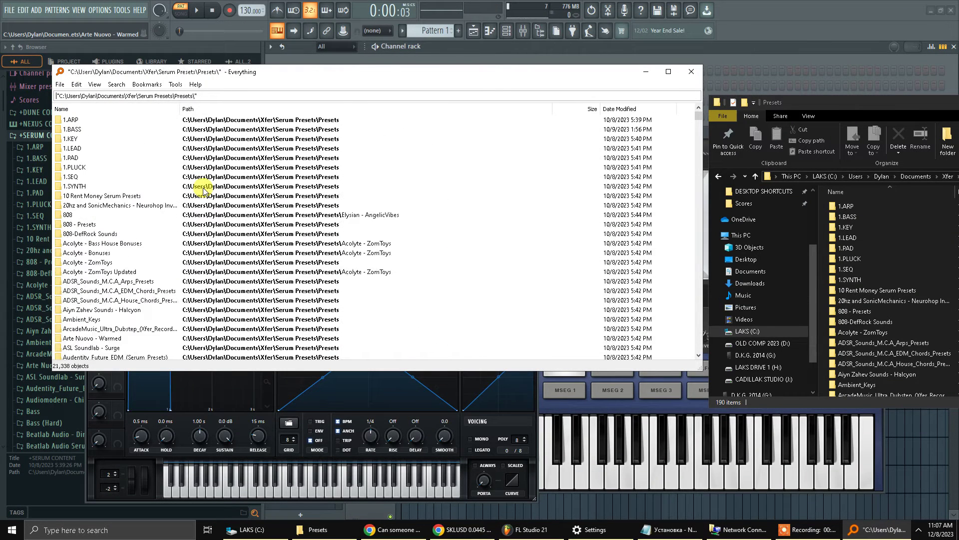
pyautogui.write('PIANO')
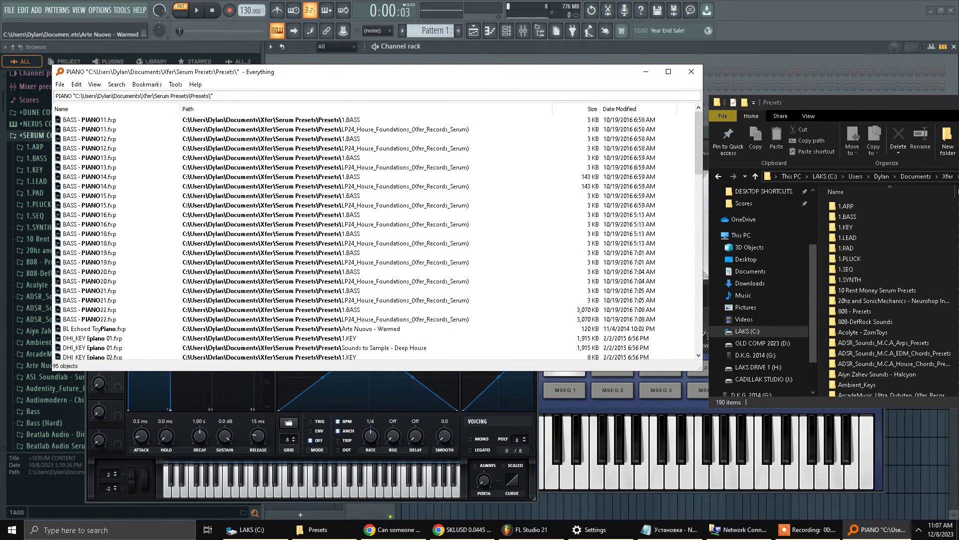
# Select all PIANO preset files from the first BASS - PIANO11.fxp to Synthetic Piano.fxp at the end of the list
pyautogui.scroll(-20, 439, 242)
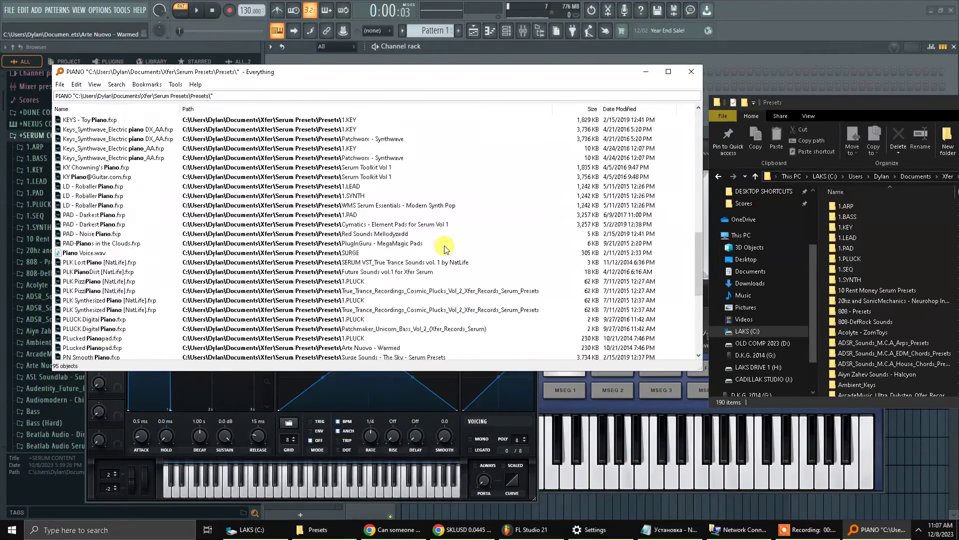
pyautogui.scroll(20, 443, 247)
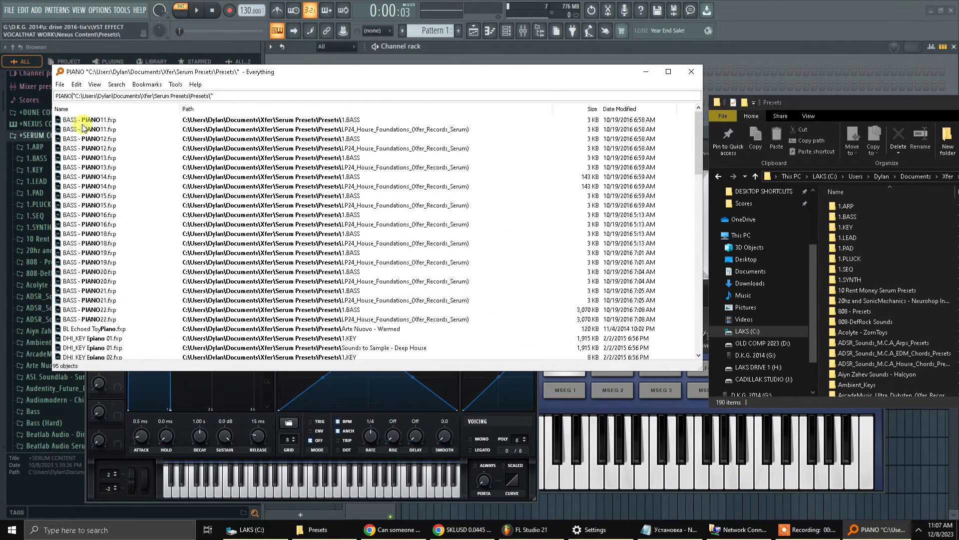
pyautogui.click(97, 122)
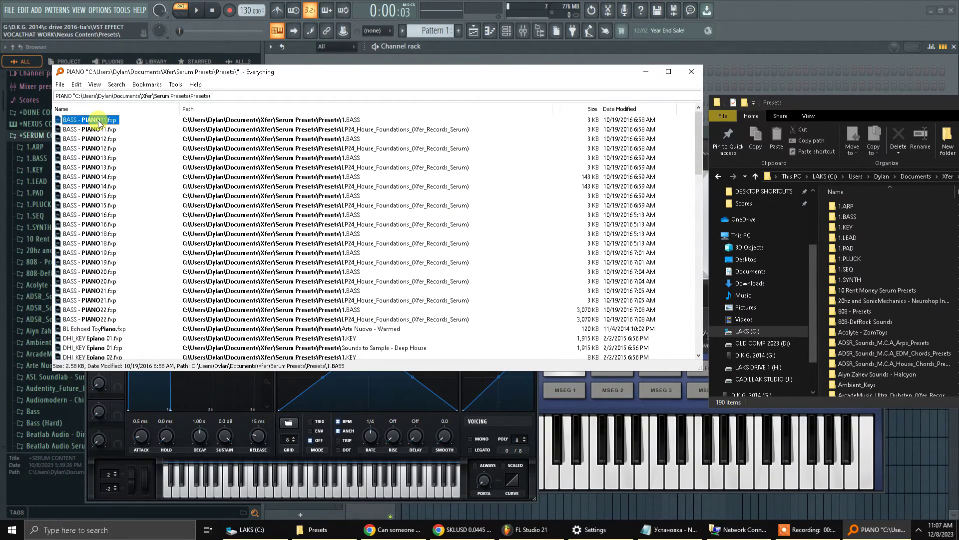
pyautogui.scroll(-20, 174, 266)
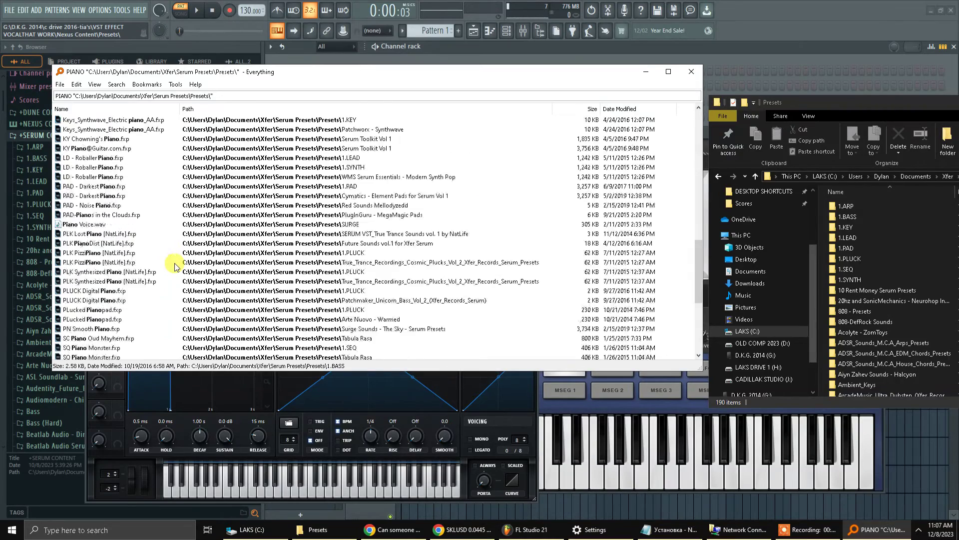
pyautogui.keyDown('shift'); pyautogui.click(100, 348); pyautogui.keyUp('shift')
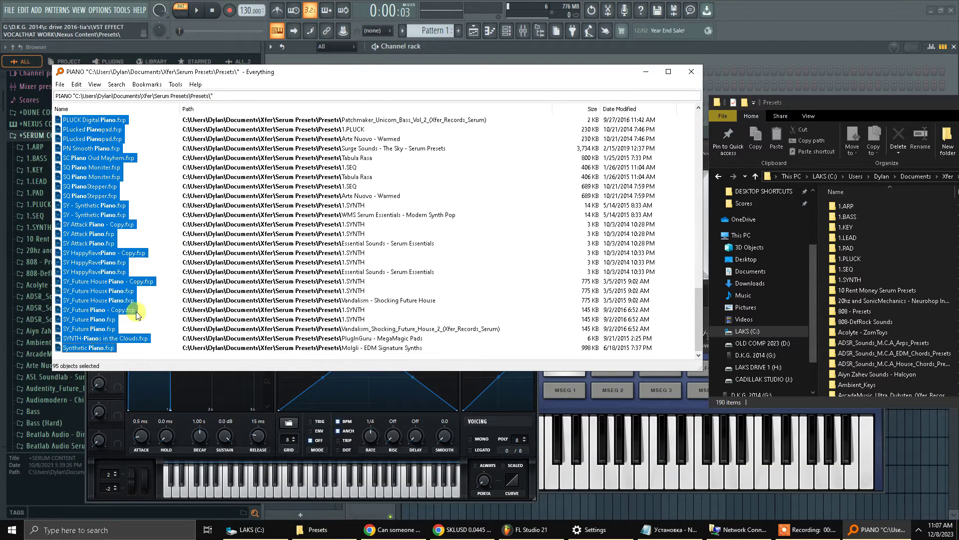
# Move the selected PIANO preset files into the 1.KEY folder and skip all same-named files
pyautogui.moveTo(120, 234); pyautogui.dragTo(898, 225)
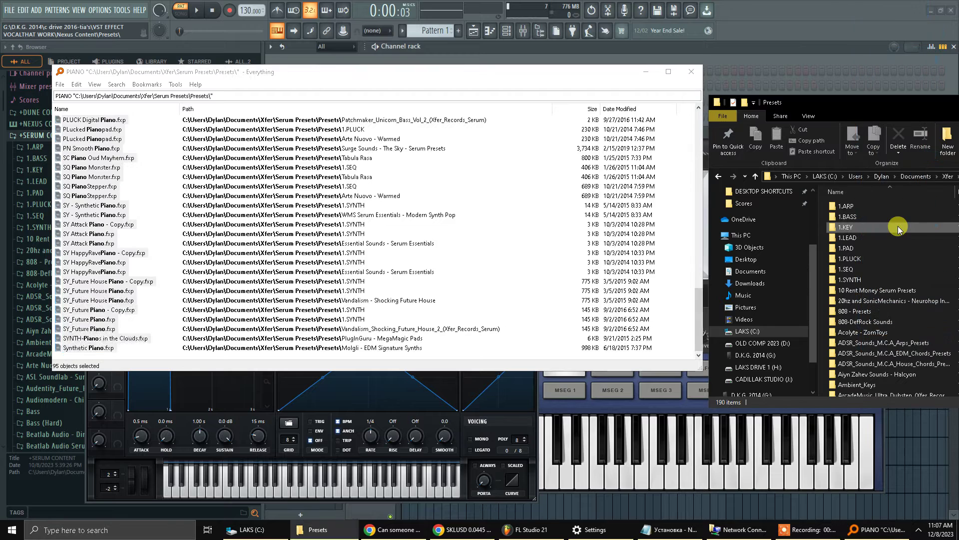
pyautogui.click(504, 215)
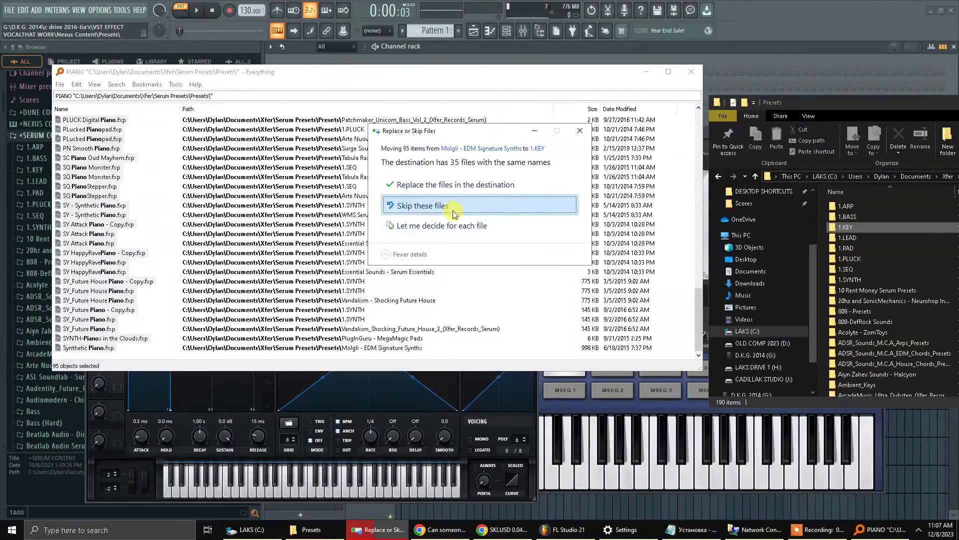
pyautogui.click(472, 213)
# Search the Serum Presets path for SYNT in place of PIANO
pyautogui.click(66, 96)
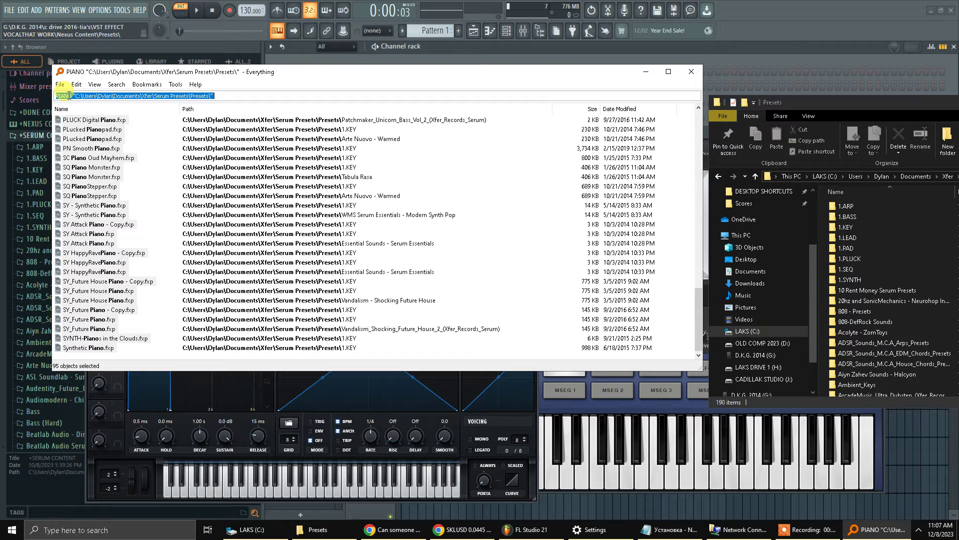
pyautogui.click(71, 95)
pyautogui.press('BackSpace')
pyautogui.press('BackSpace')
pyautogui.press('BackSpace')
pyautogui.press('BackSpace')
pyautogui.press('BackSpace')
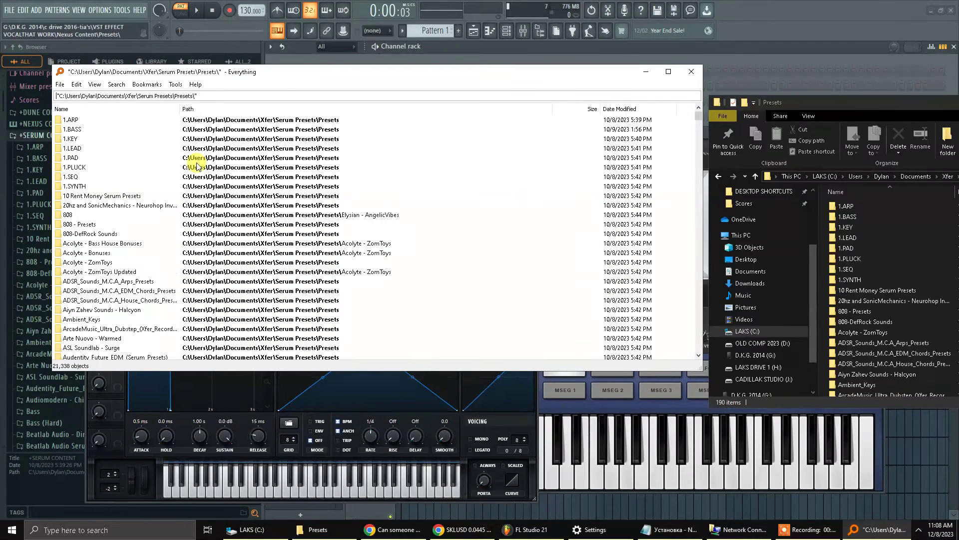
pyautogui.write('SYNT ')
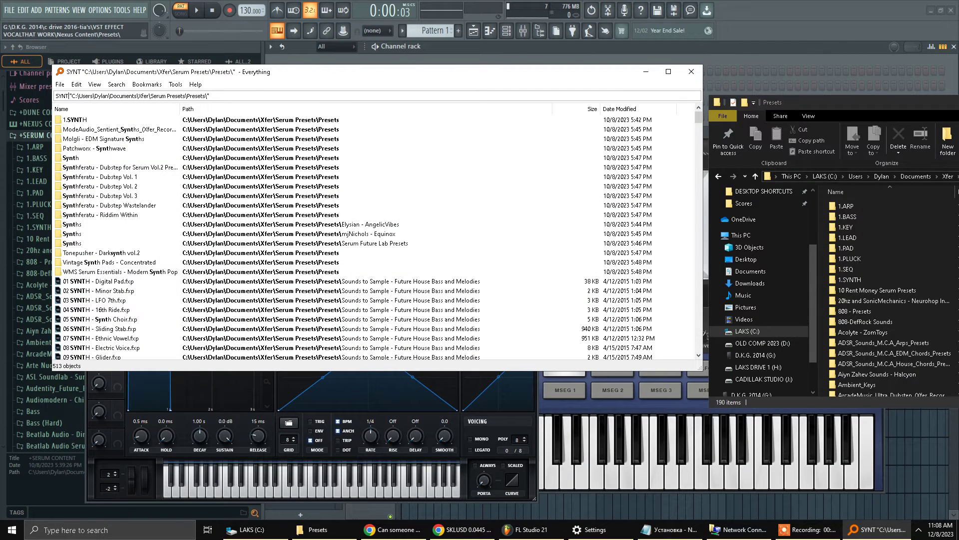
pyautogui.write('N')
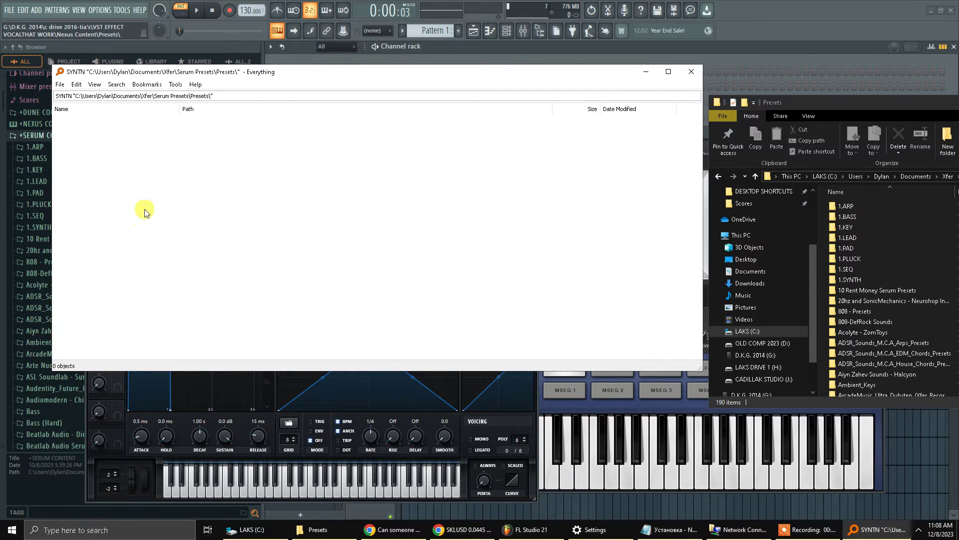
pyautogui.press('BackSpace')
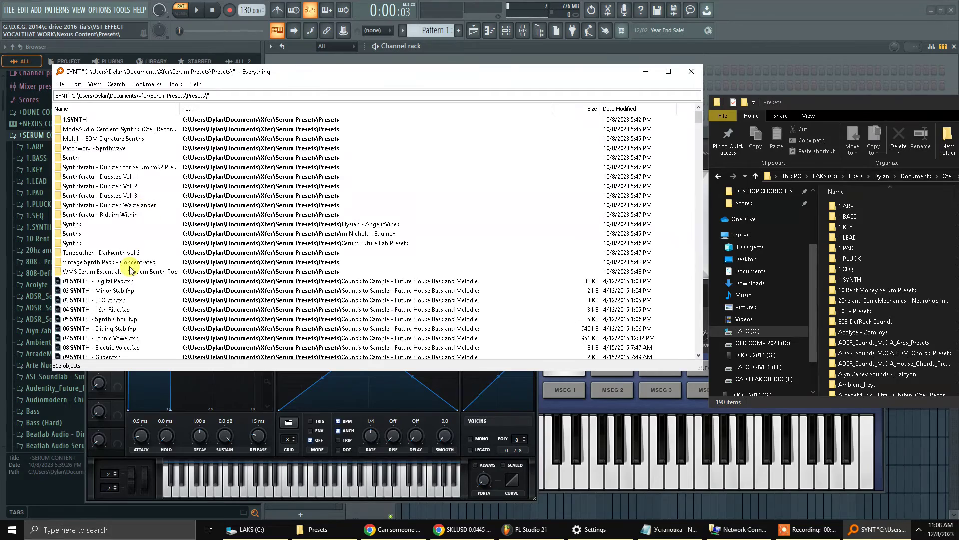
# Select all SYNT preset files from 01 SYNTH - Digital Pad.fxp to the end of the list, without the folders
pyautogui.click(122, 283)
pyautogui.scroll(-10, 150, 290)
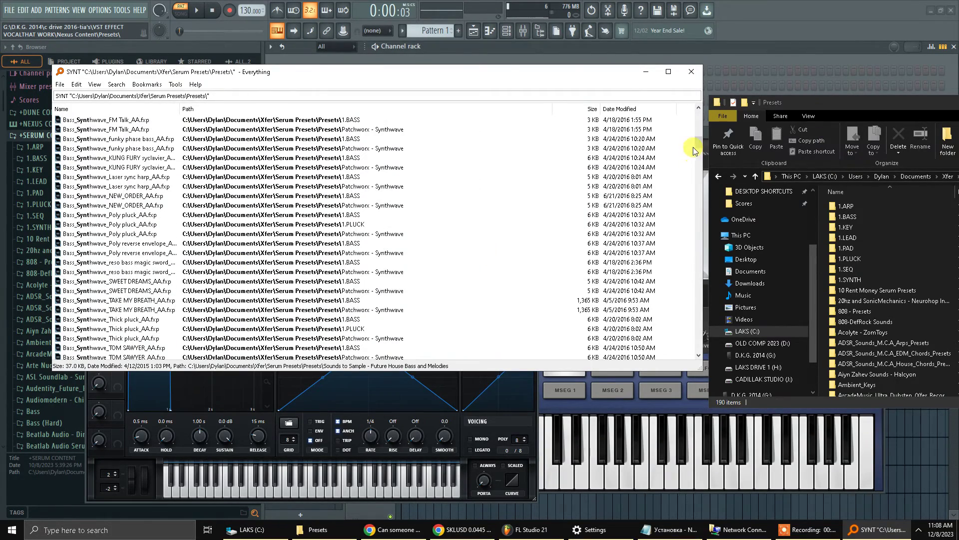
pyautogui.moveTo(703, 141); pyautogui.dragTo(695, 356)
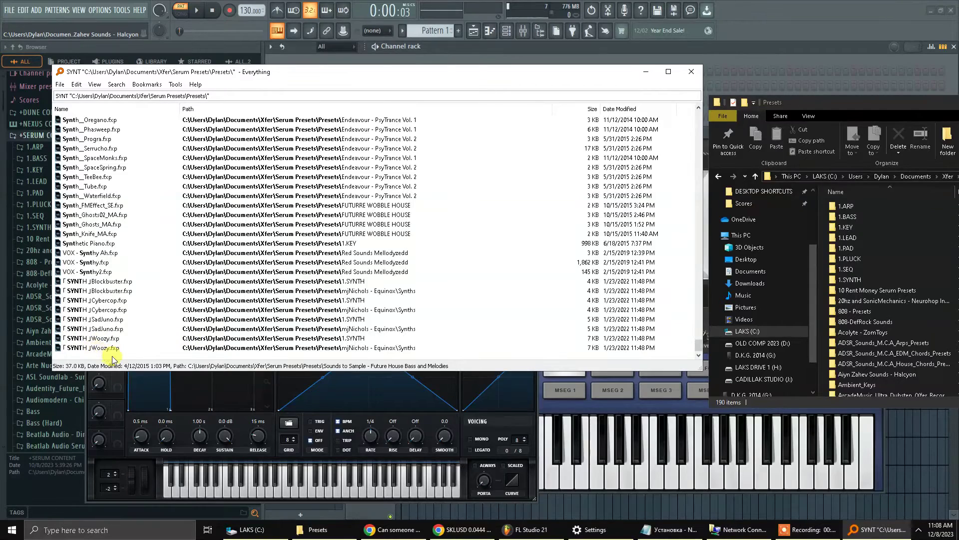
pyautogui.hotkey('ctrl', 'a')
# Move the selected synth preset files into the 1.SYNTH folder and skip all same-named files
pyautogui.moveTo(96, 297); pyautogui.dragTo(855, 280)
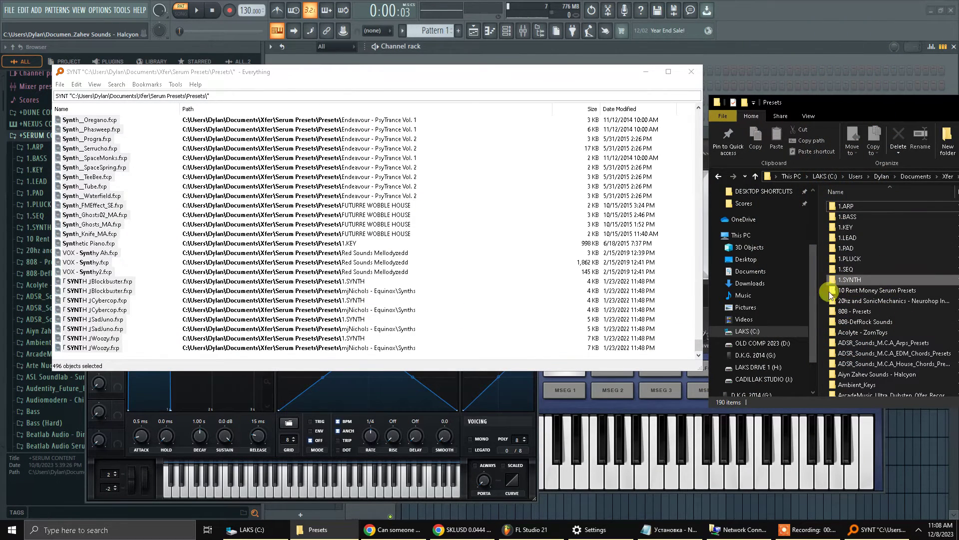
pyautogui.click(450, 201)
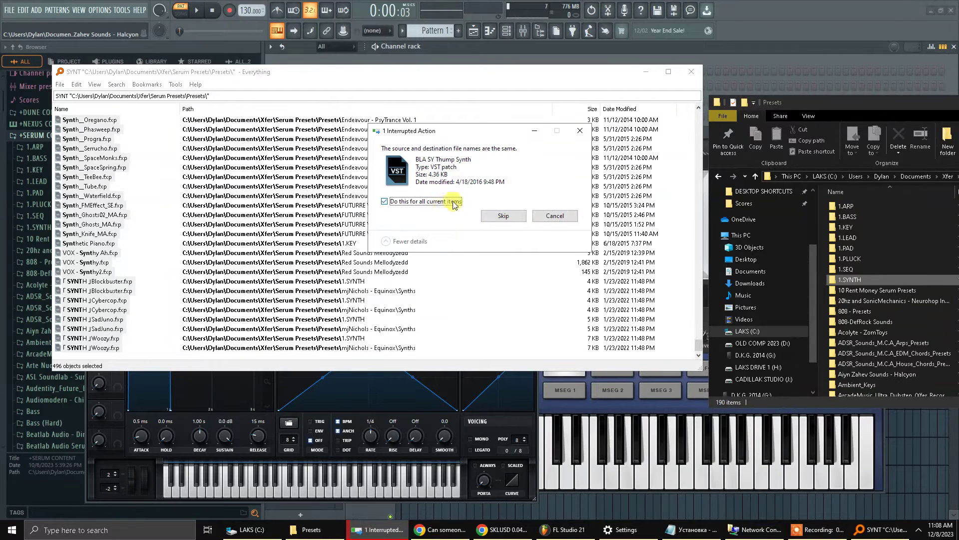
pyautogui.click(512, 217)
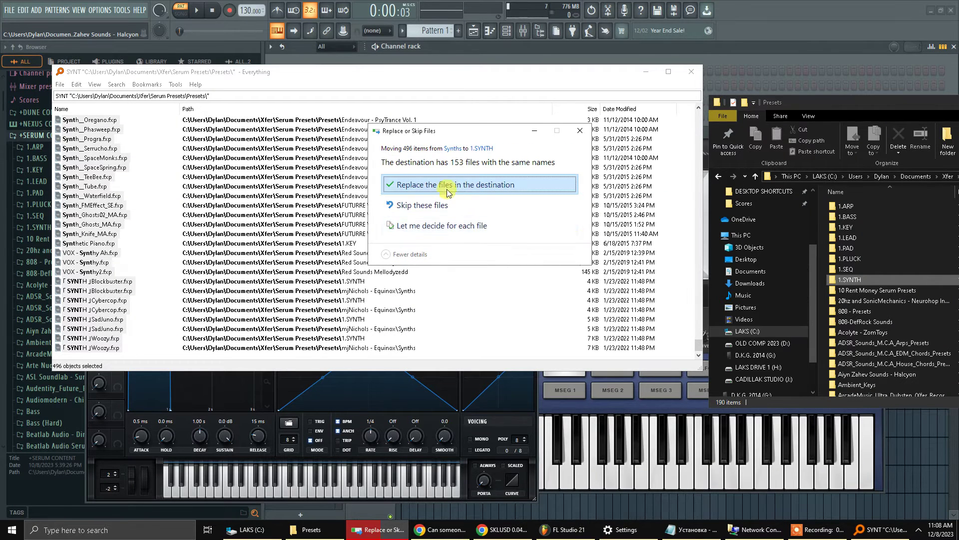
pyautogui.click(432, 207)
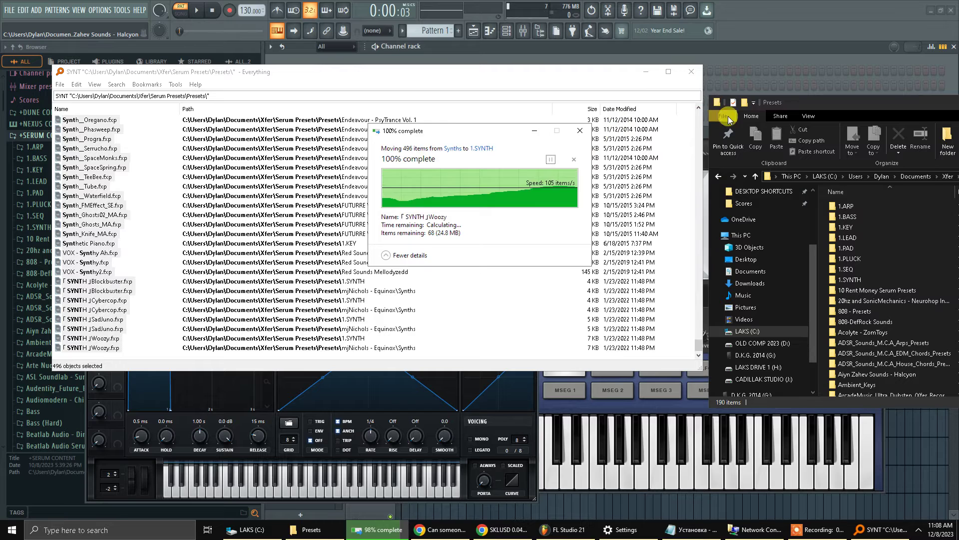
# Switch to FL Studio, collapse the +SERUM CONTENT folder and move the Serum window clear of the browser
pyautogui.click(22, 136)
pyautogui.click(21, 136)
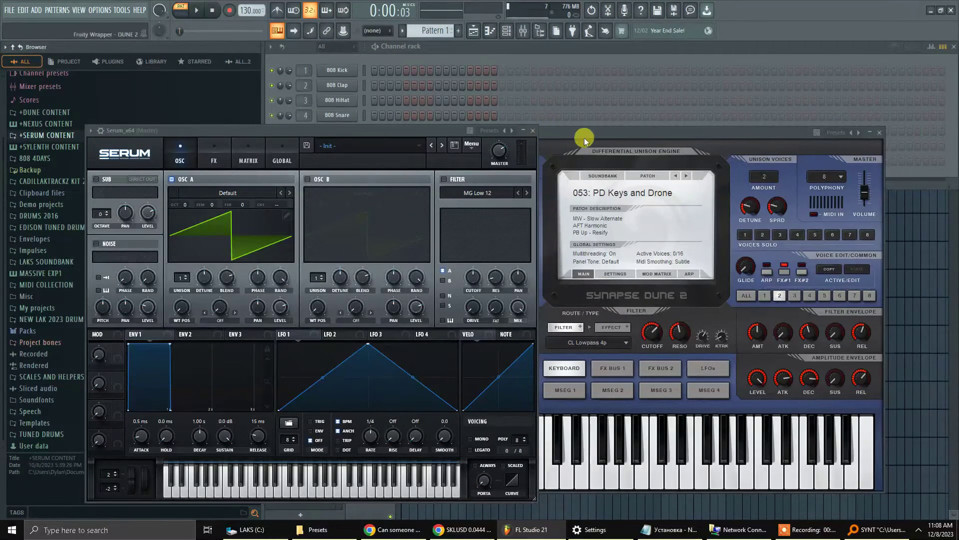
pyautogui.click(43, 146)
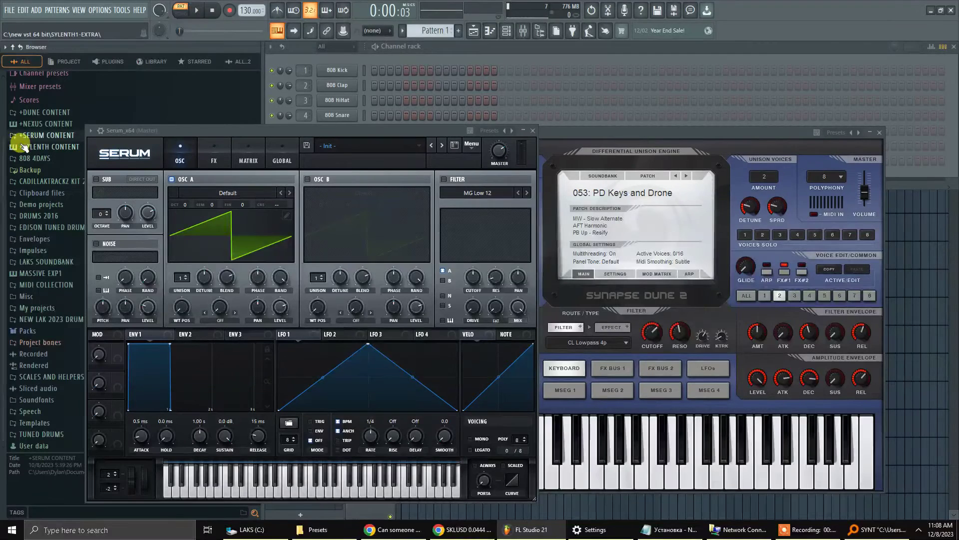
pyautogui.click(56, 150)
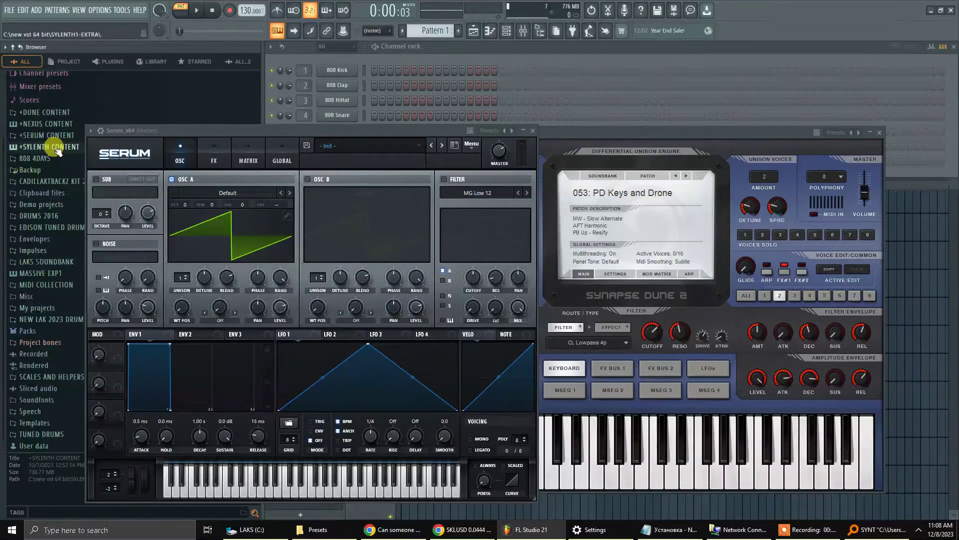
pyautogui.moveTo(300, 135); pyautogui.dragTo(456, 139)
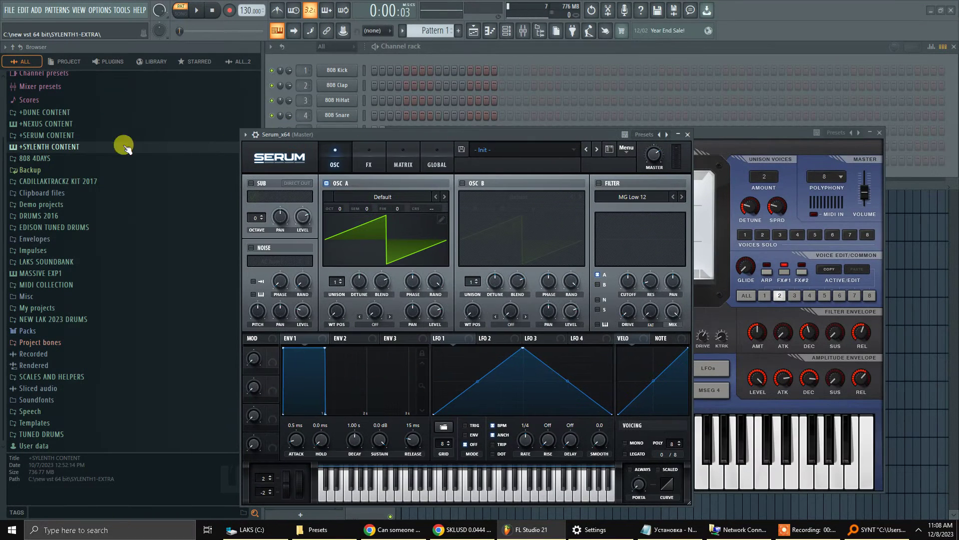
# Expand +SYLENTH CONTENT to view its category folders, collapse it again and move the Serum window lower
pyautogui.click(75, 147)
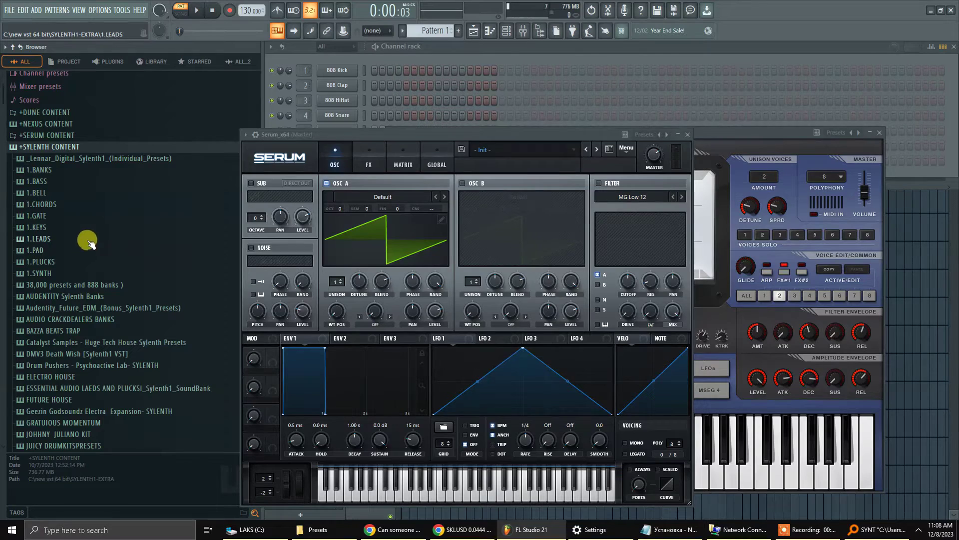
pyautogui.click(97, 148)
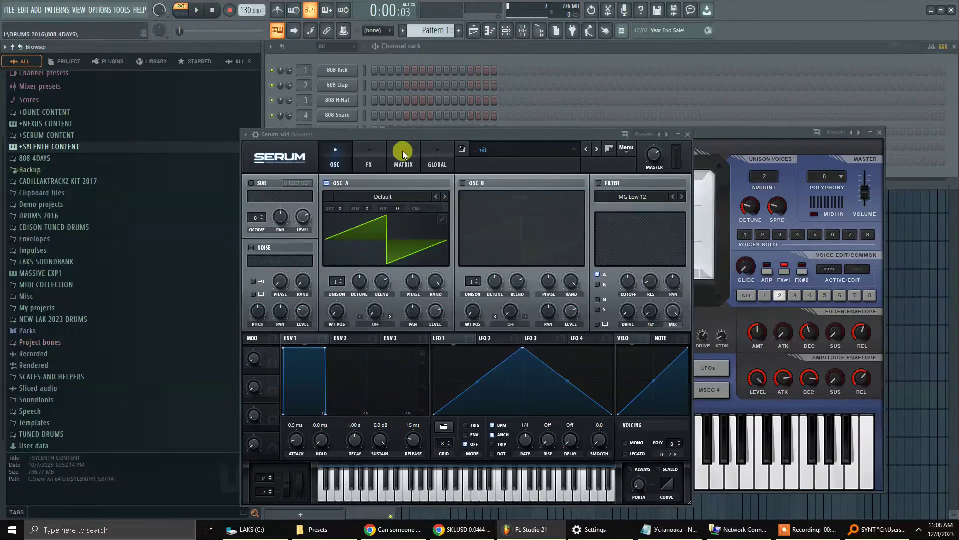
pyautogui.moveTo(462, 135); pyautogui.dragTo(405, 176)
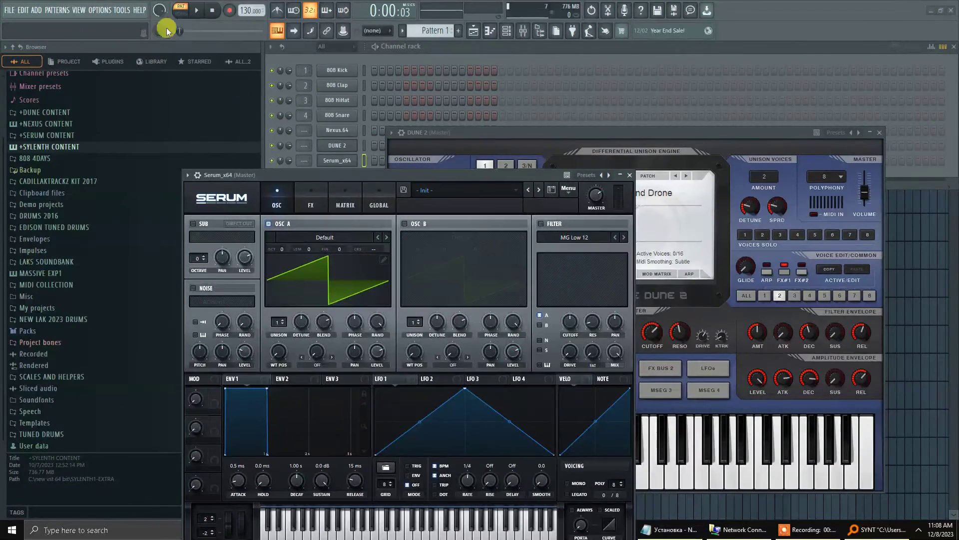
pyautogui.click(94, 11)
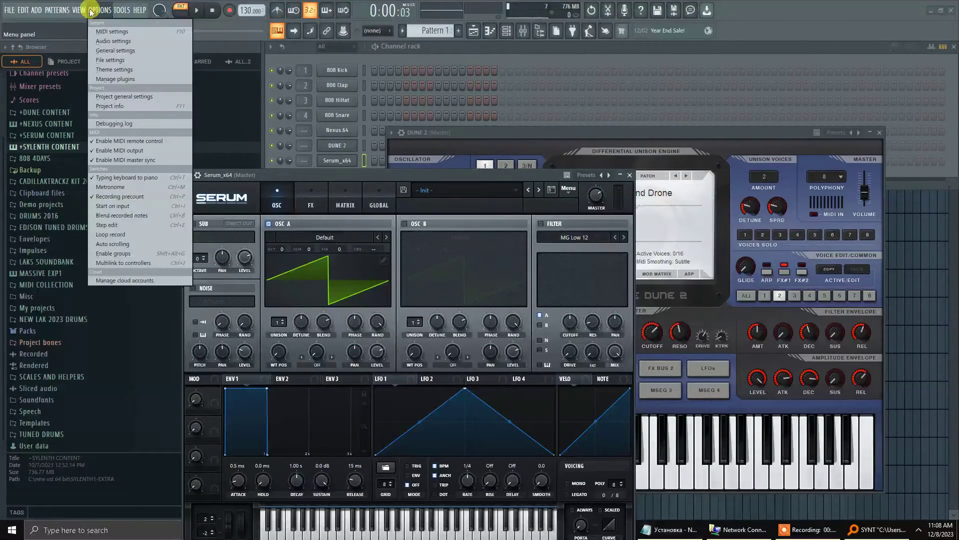
pyautogui.click(240, 128)
pyautogui.click(193, 118)
pyautogui.click(193, 118)
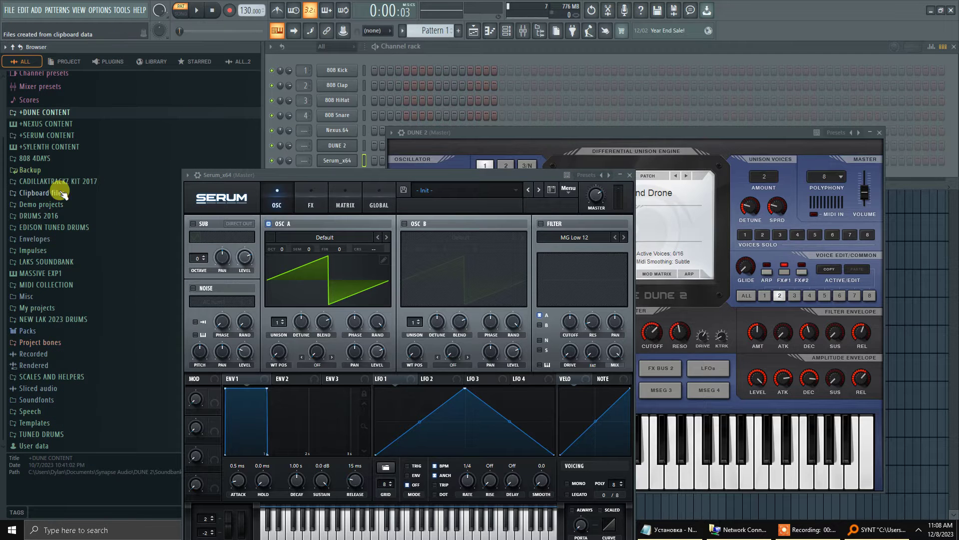
pyautogui.scroll(5, 62, 194)
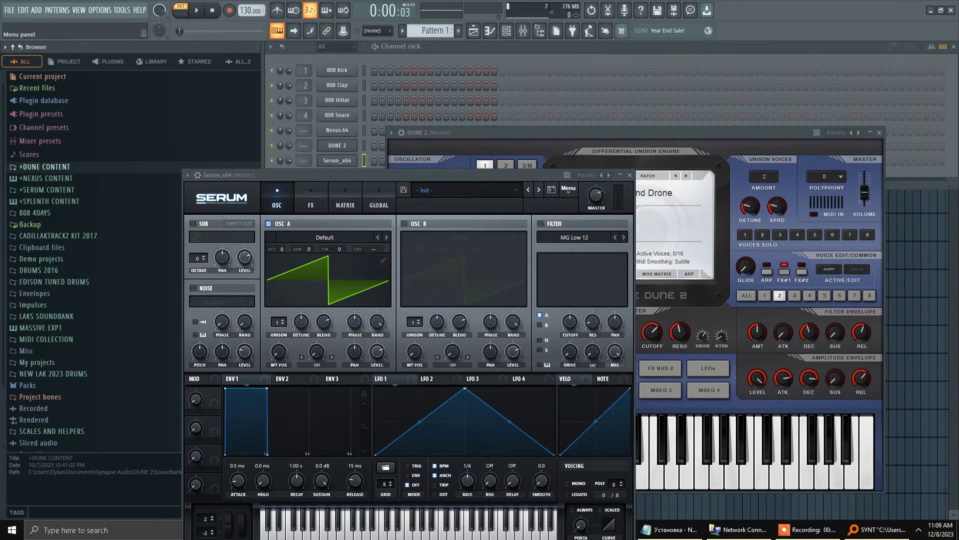
# Review the browser extra search folders and their browser names in the file settings, and close the settings
pyautogui.click(100, 10)
pyautogui.moveTo(121, 10)
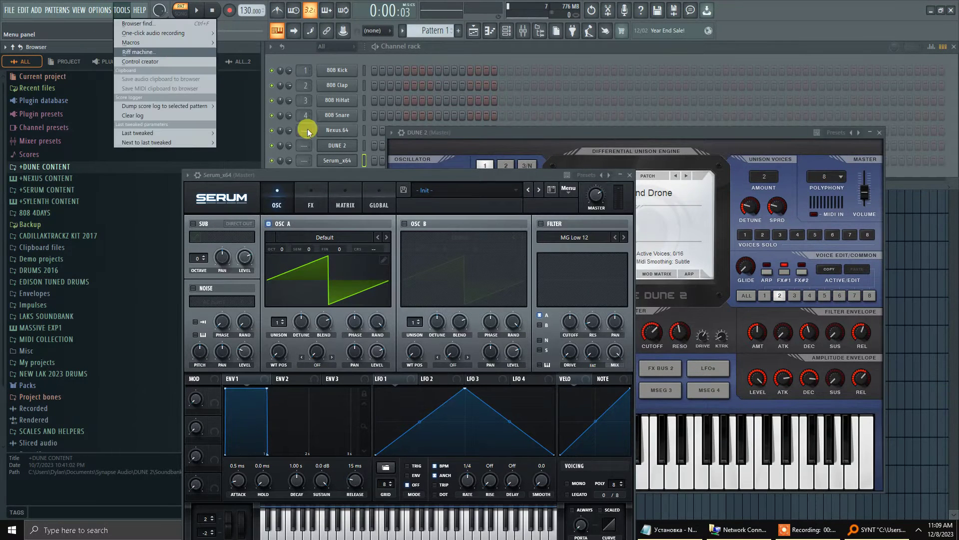
pyautogui.click(115, 33)
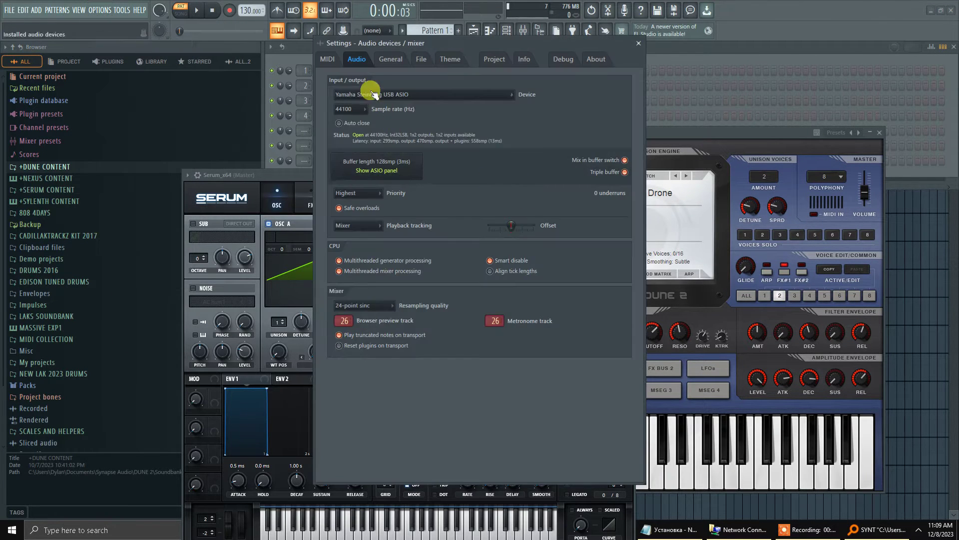
pyautogui.click(385, 59)
pyautogui.click(423, 59)
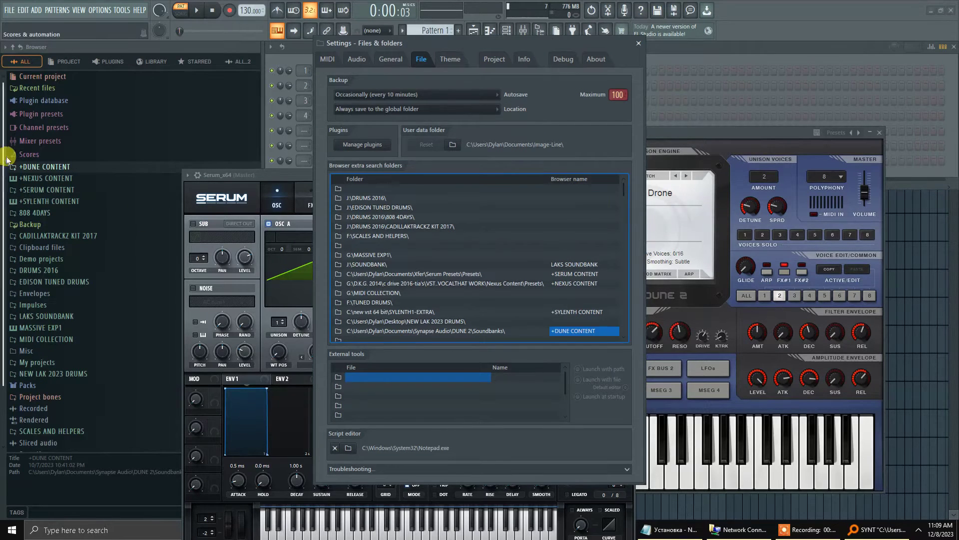
pyautogui.click(638, 44)
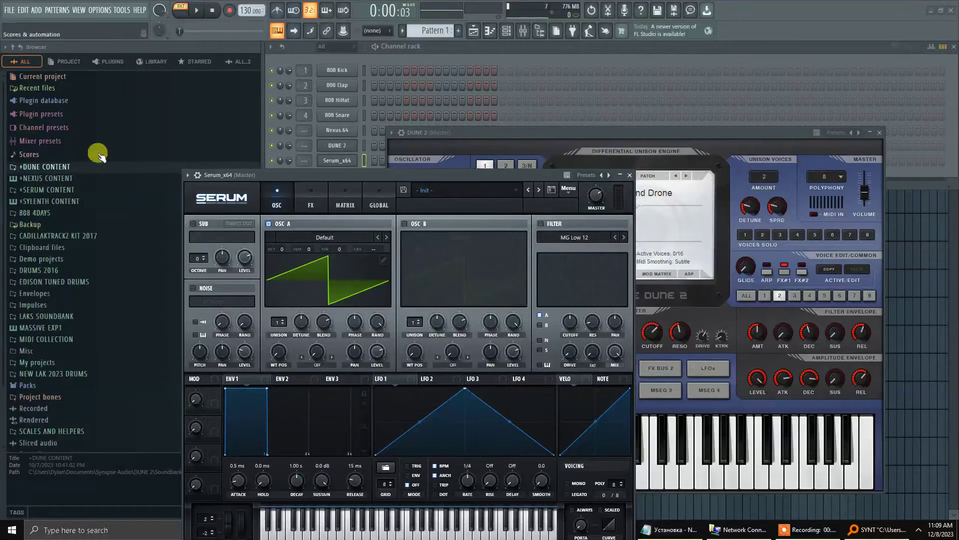
# Expand the +DUNE CONTENT folder and its 1.LEAD category to show the lead presets
pyautogui.click(63, 167)
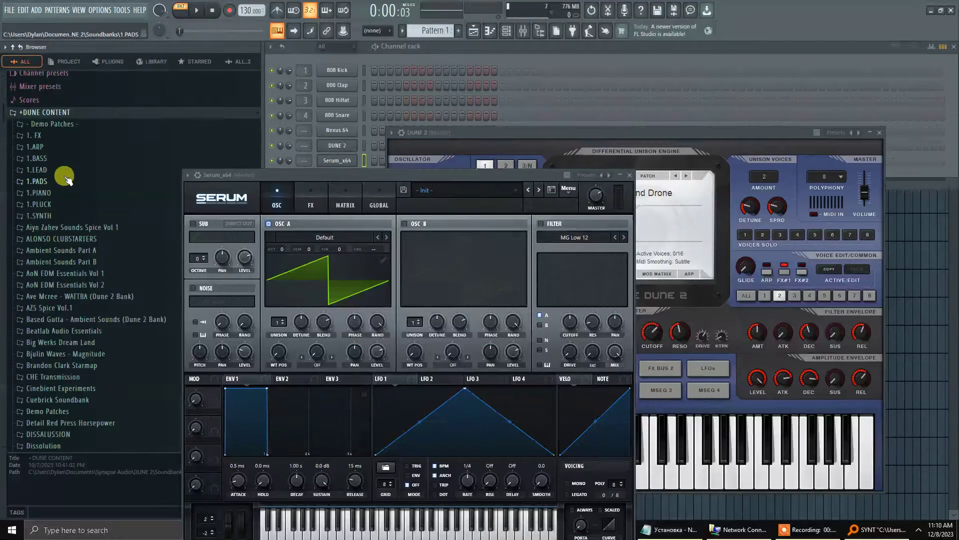
pyautogui.click(50, 169)
pyautogui.scroll(3, 68, 140)
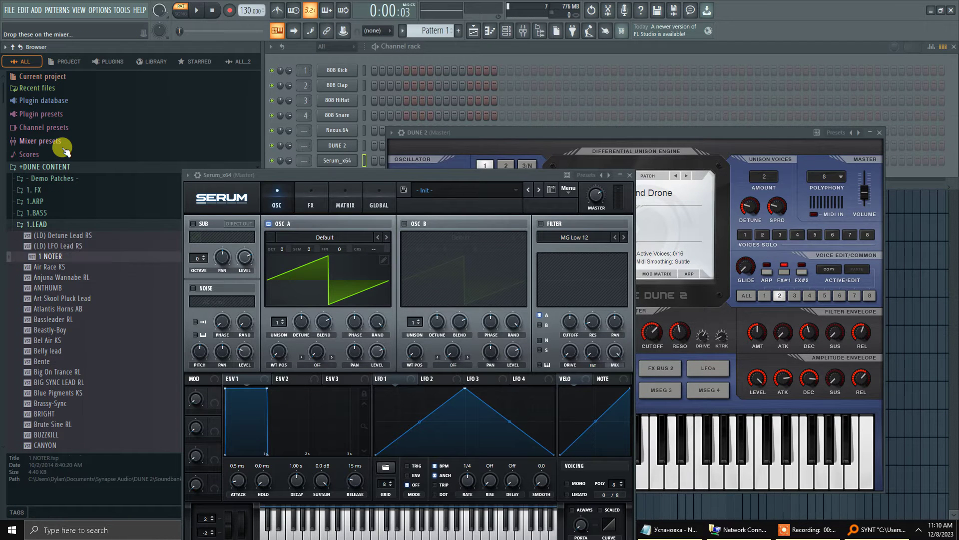
# Step back and forth through the preset files in the 1.LEAD folder
pyautogui.press('Up')
pyautogui.press('Up')
pyautogui.press('Down')
pyautogui.press('Down')
pyautogui.press('Down')
pyautogui.press('Down')
pyautogui.press('Down')
pyautogui.press('Down')
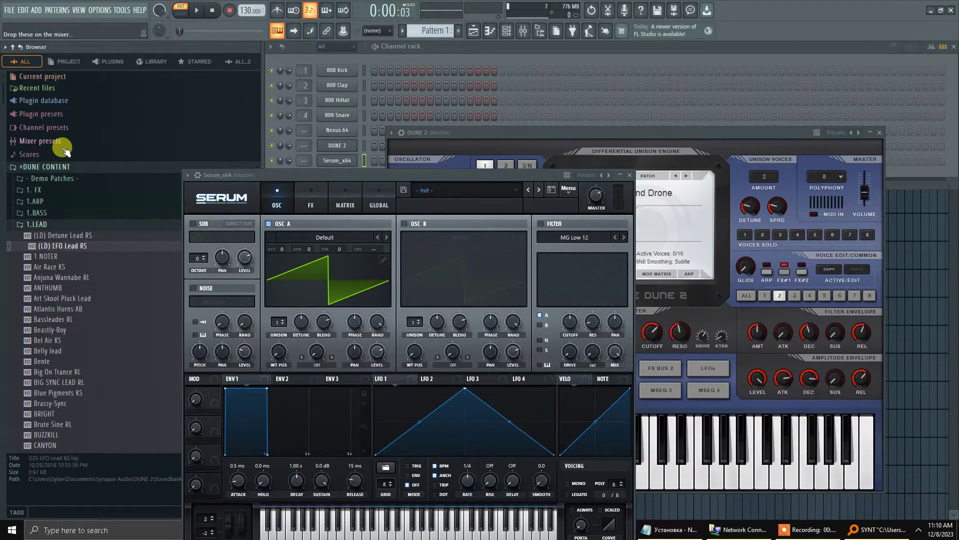
pyautogui.press('Down')
pyautogui.press('Down')
pyautogui.press('Down')
pyautogui.press('Down')
pyautogui.press('Down')
pyautogui.press('Down')
pyautogui.press('Down')
pyautogui.press('Down')
pyautogui.press('Down')
pyautogui.press('Down')
pyautogui.press('Down')
pyautogui.press('Down')
pyautogui.press('Down')
pyautogui.press('Down')
pyautogui.press('Down')
pyautogui.press('Down')
pyautogui.press('Down')
pyautogui.press('Down')
pyautogui.press('Down')
pyautogui.press('Down')
pyautogui.press('Up')
pyautogui.press('Up')
pyautogui.press('Up')
pyautogui.press('Up')
pyautogui.press('Up')
pyautogui.press('Up')
pyautogui.press('Up')
pyautogui.press('Up')
pyautogui.press('Up')
pyautogui.press('Up')
pyautogui.press('Up')
pyautogui.press('Up')
pyautogui.press('Up')
pyautogui.press('Up')
pyautogui.press('Up')
pyautogui.press('Up')
pyautogui.press('Up')
pyautogui.press('Up')
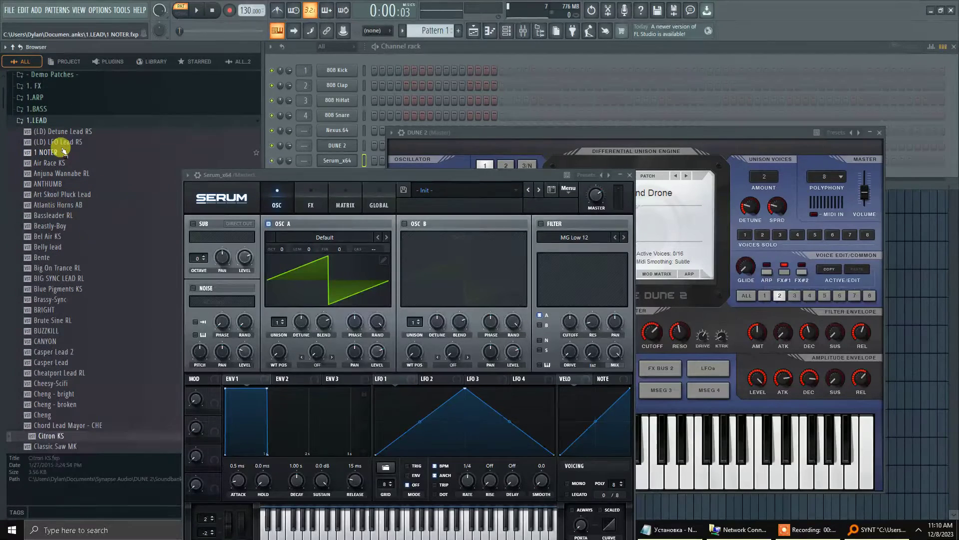
pyautogui.press('Up')
pyautogui.press('Up')
pyautogui.press('Up')
pyautogui.press('Up')
pyautogui.press('Up')
pyautogui.press('Up')
pyautogui.press('Up')
pyautogui.press('Up')
pyautogui.press('Up')
pyautogui.press('Up')
# Try to load the Air Race KS lead preset into the Serum channel
pyautogui.press('Down')
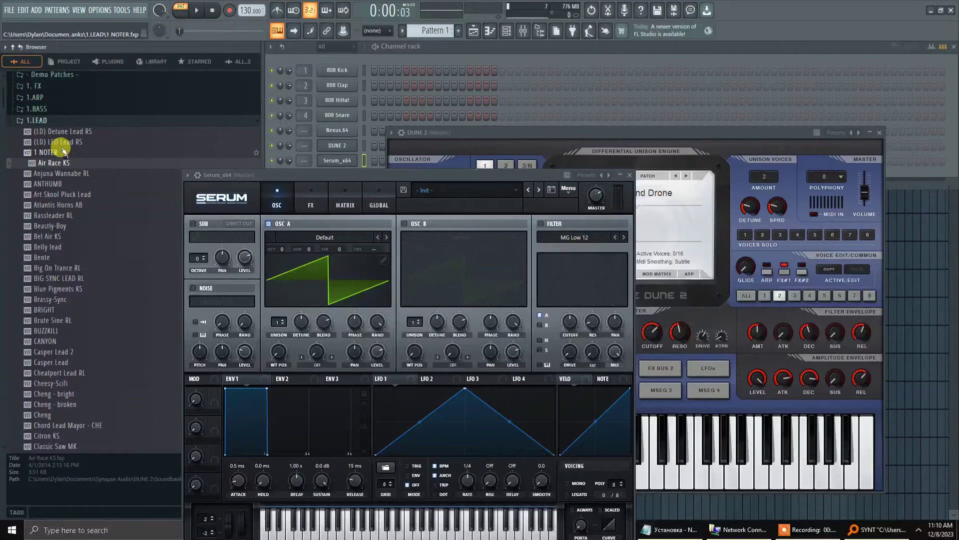
pyautogui.press('Return')
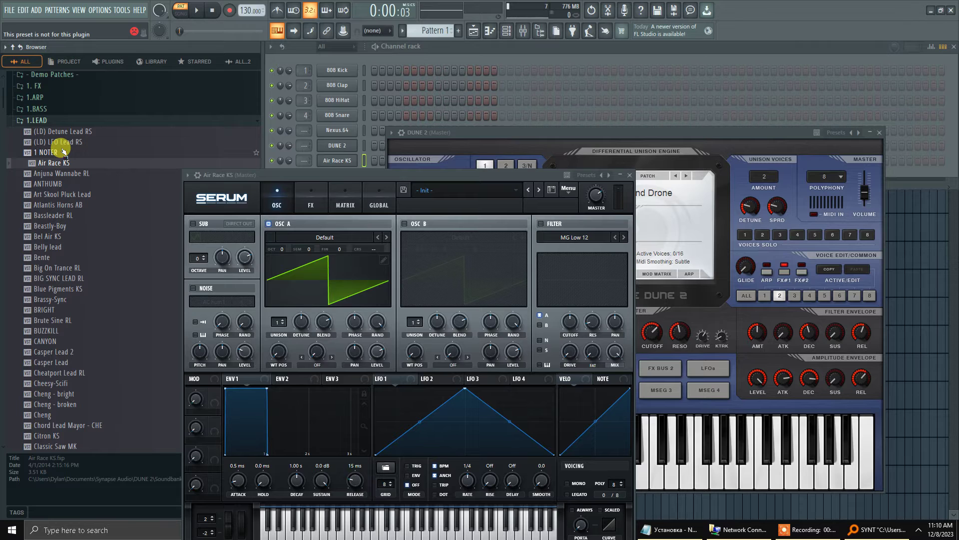
pyautogui.scroll(5, 137, 243)
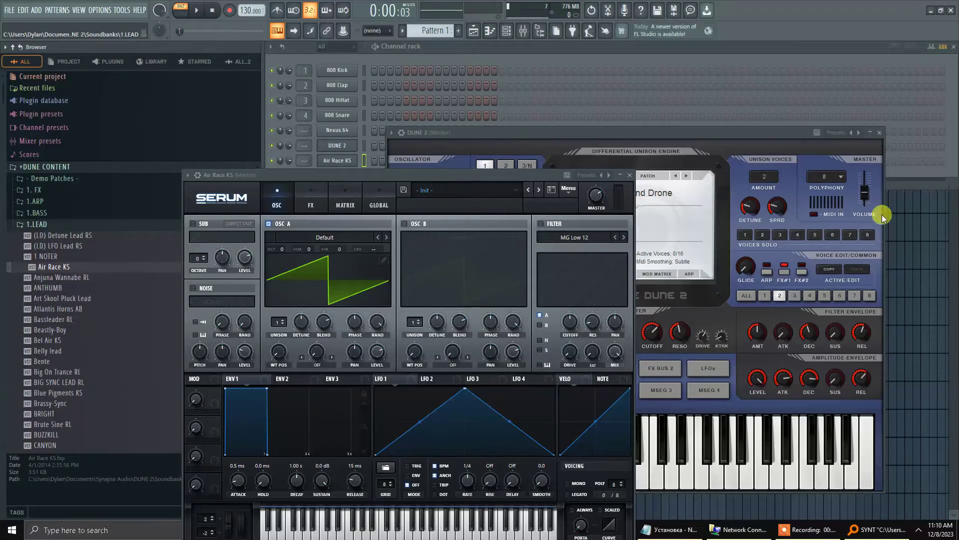
# Bring the DUNE 2 window forward and send the BIG SYNC LEAD RL preset to it
pyautogui.click(670, 148)
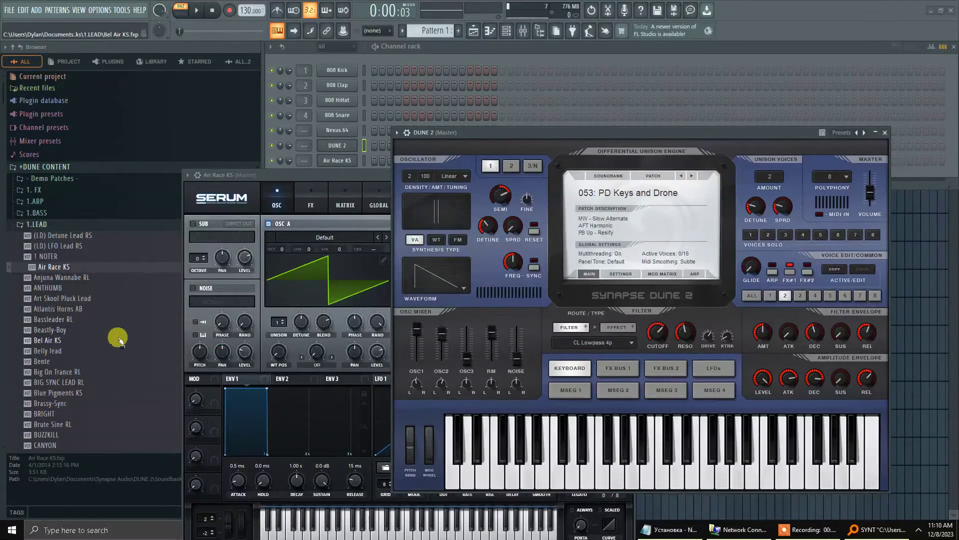
pyautogui.scroll(-6, 100, 310)
pyautogui.rightClick(73, 257)
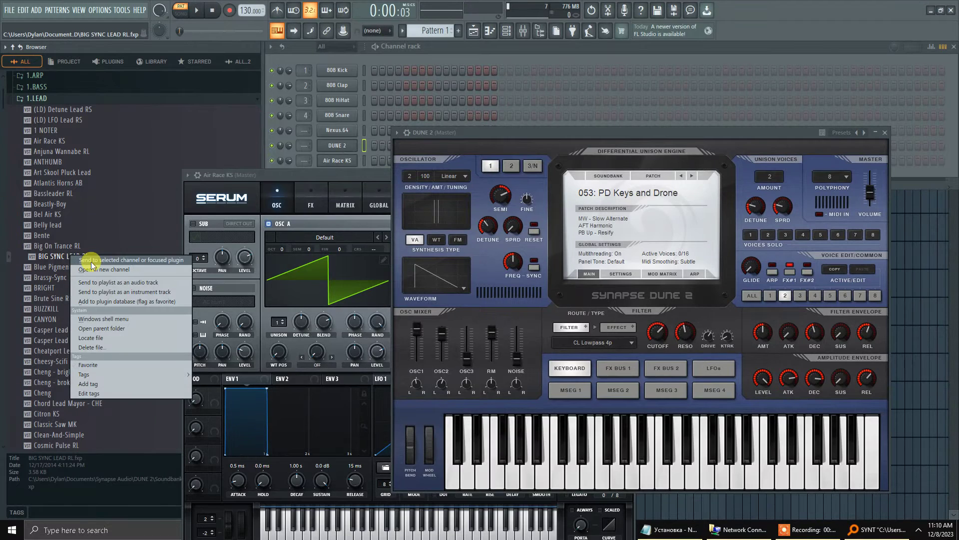
pyautogui.click(115, 265)
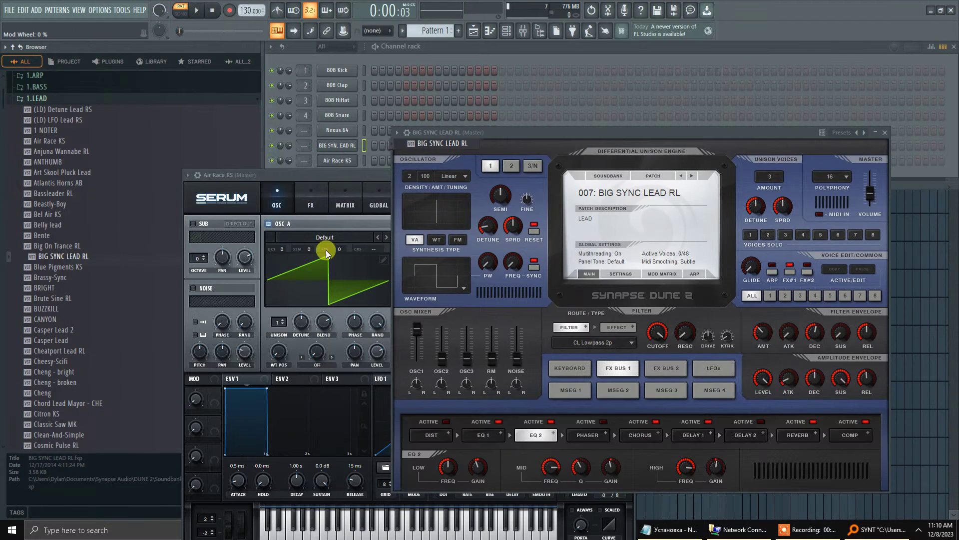
# Send the Casper Lead preset and after it the Cheng - broken preset to DUNE 2
pyautogui.rightClick(80, 344)
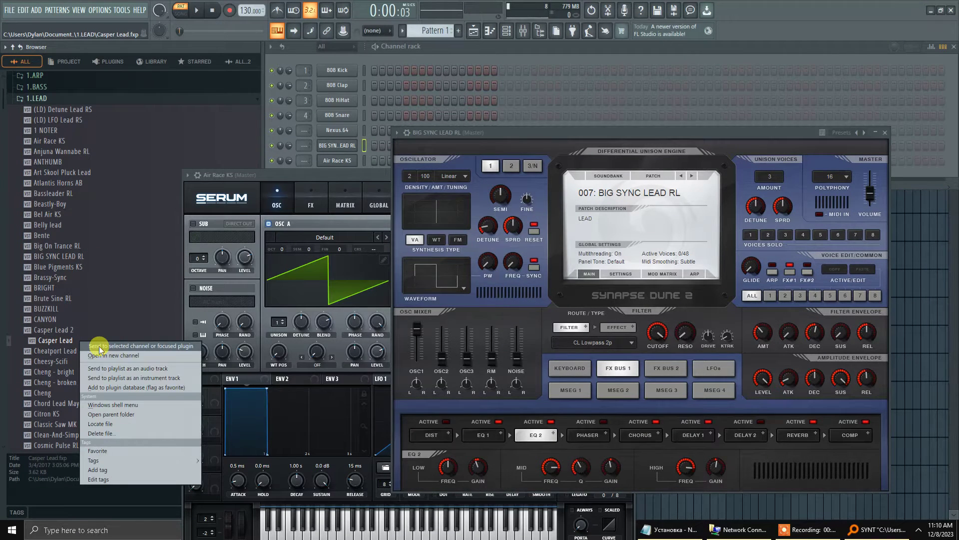
pyautogui.click(98, 346)
pyautogui.rightClick(70, 383)
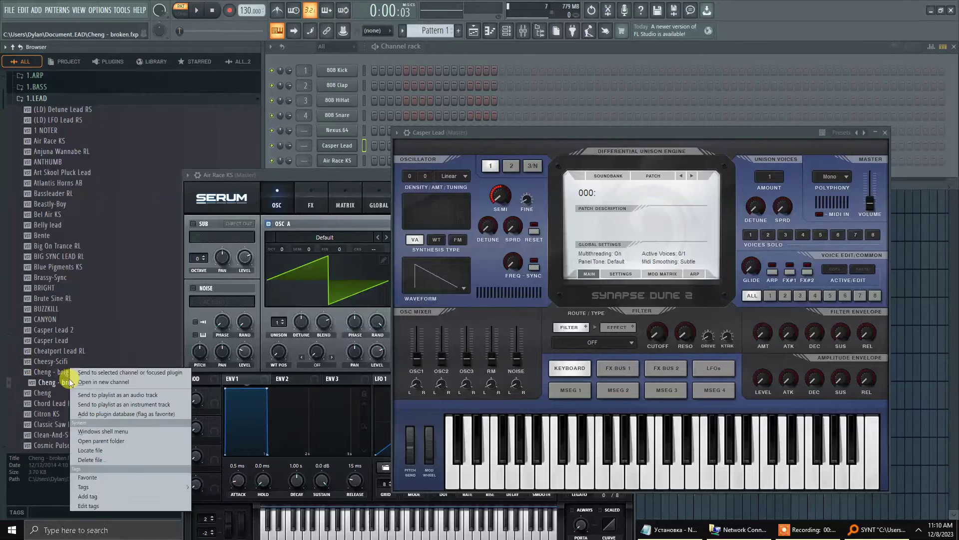
pyautogui.click(93, 372)
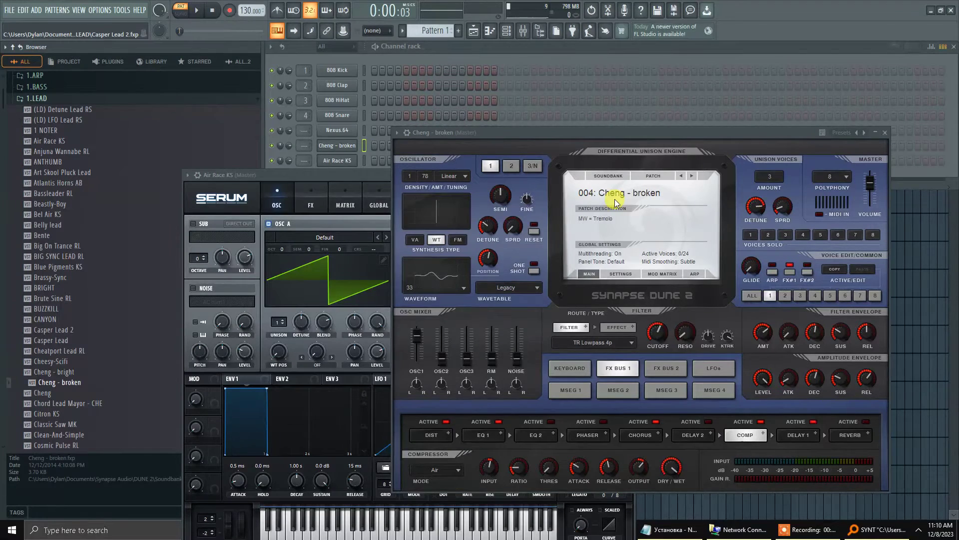
# Look through the rest of the 1.LEAD presets down to the folders that follow it
pyautogui.scroll(-15, 77, 320)
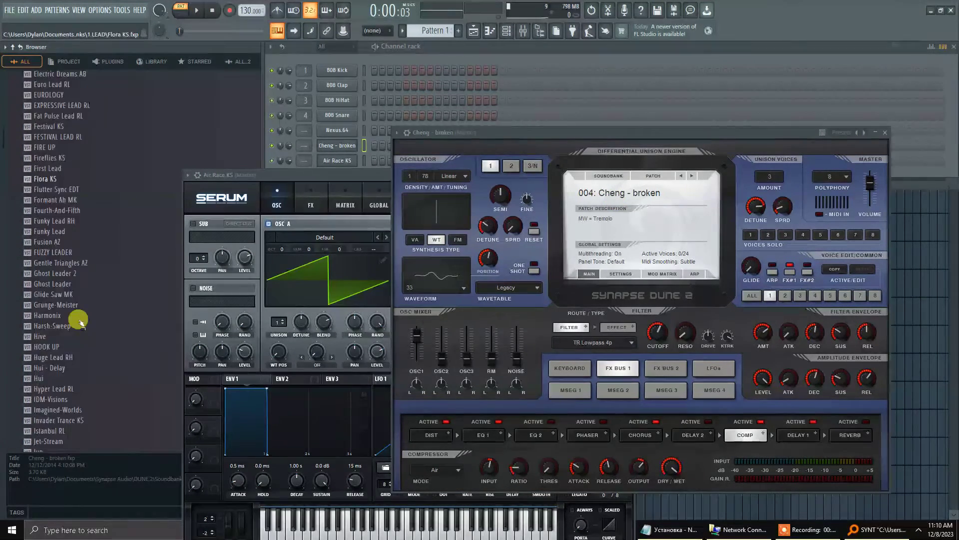
pyautogui.scroll(-15, 85, 296)
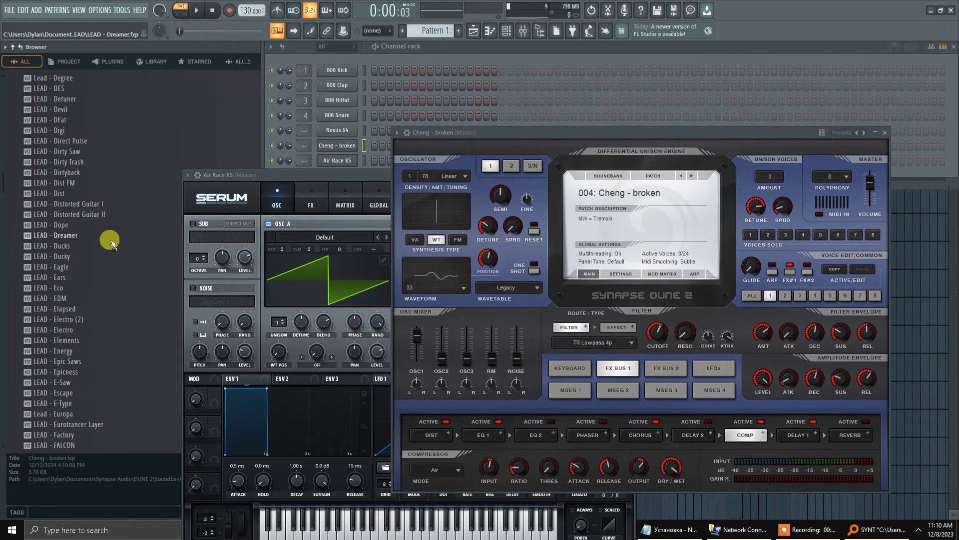
pyautogui.scroll(-20, 110, 242)
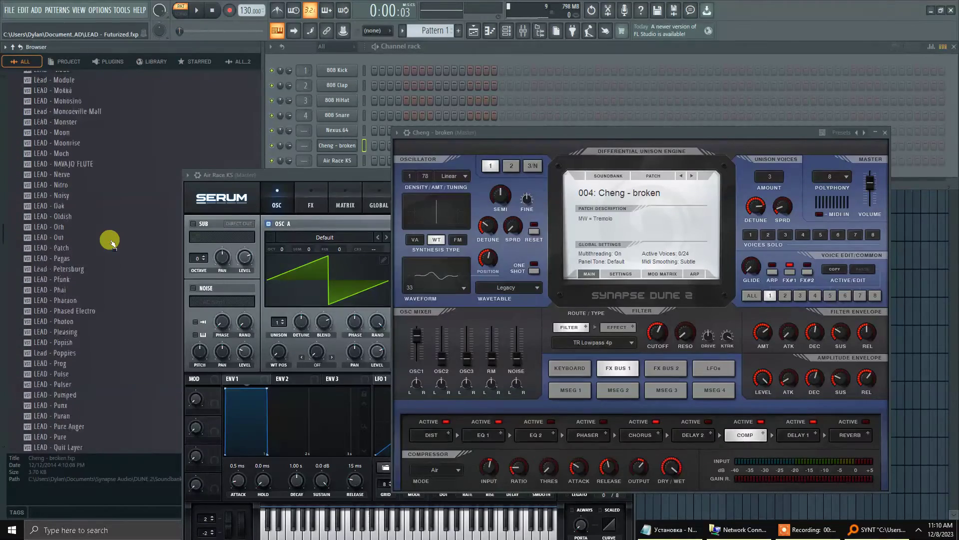
pyautogui.scroll(-20, 111, 242)
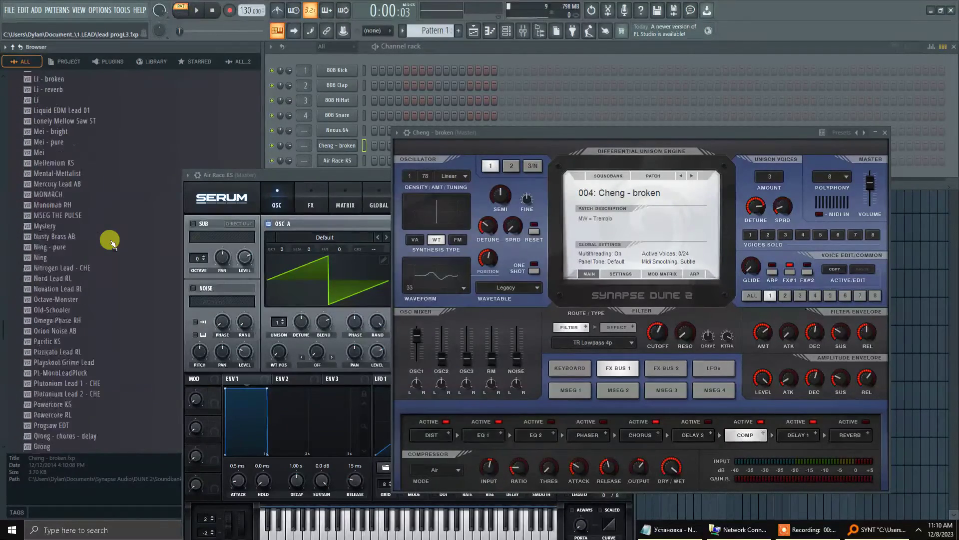
pyautogui.scroll(-20, 111, 242)
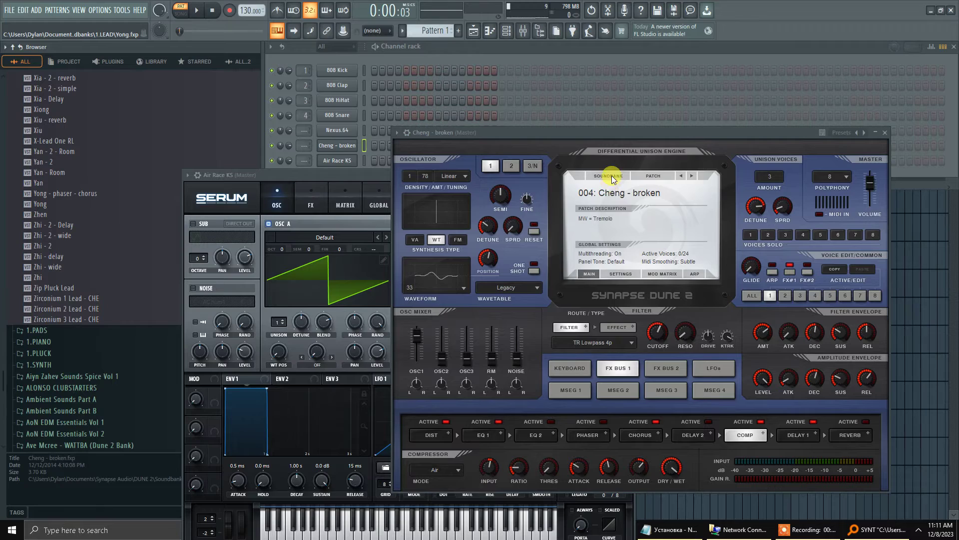
# View DUNE 2's patch list, close it and load the AoN EDM Essentials Vol 2 soundbank
pyautogui.click(614, 194)
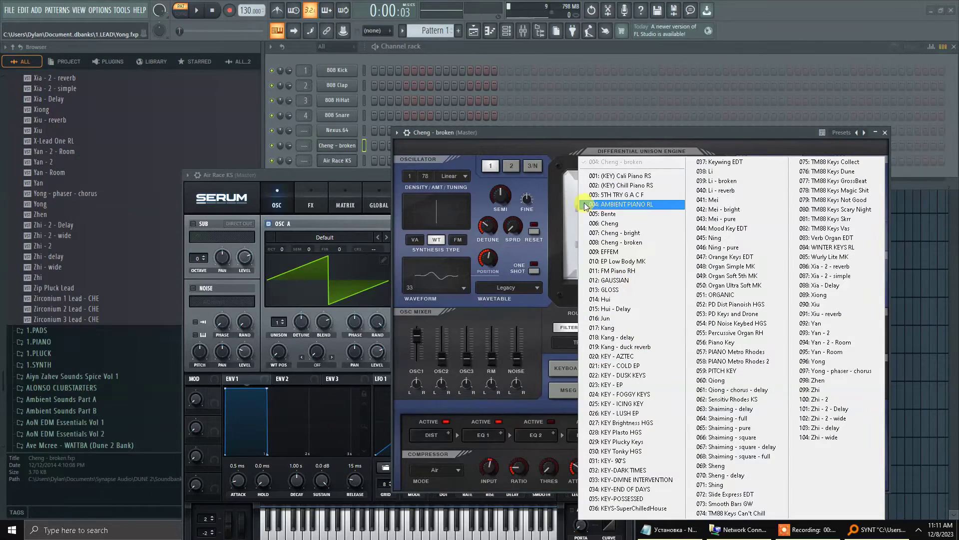
pyautogui.click(573, 195)
pyautogui.click(606, 177)
pyautogui.click(606, 178)
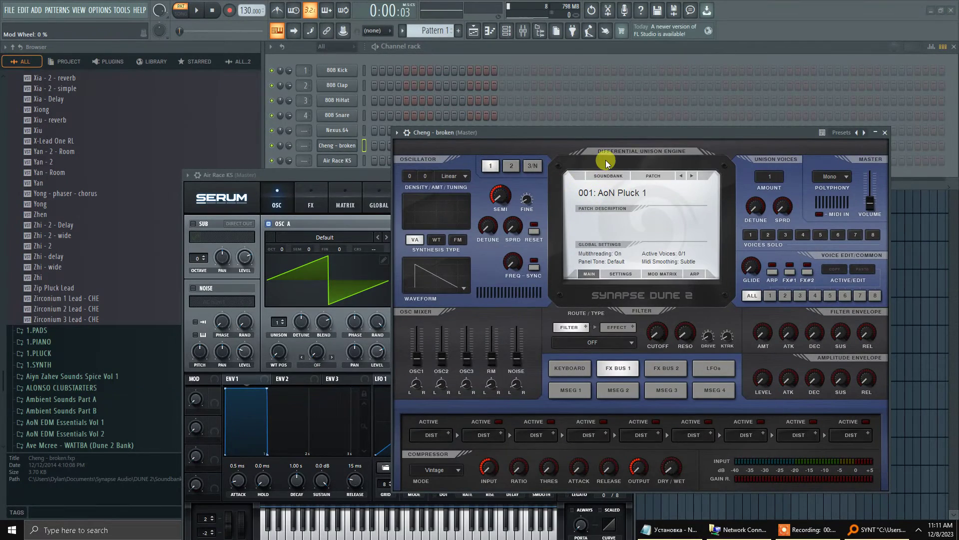
# Browse DUNE 2's soundbanks, load the Pads bank of Vandalism Shocking Progressive House and open its patch list
pyautogui.click(606, 178)
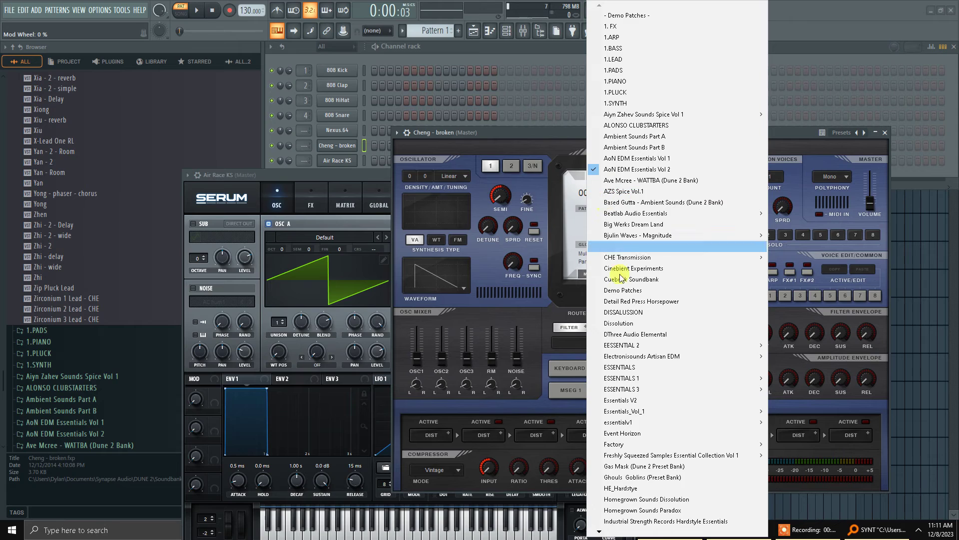
pyautogui.moveTo(600, 533)
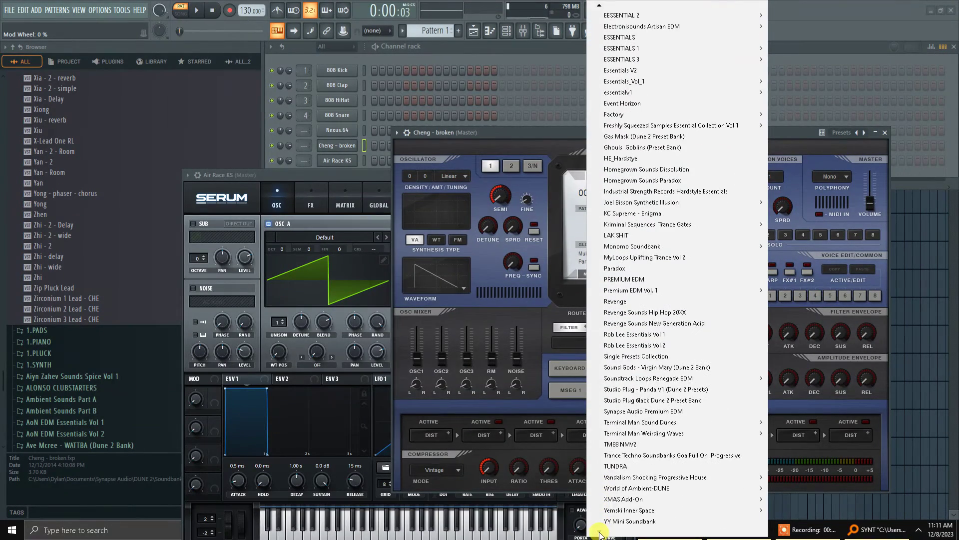
pyautogui.moveTo(670, 376)
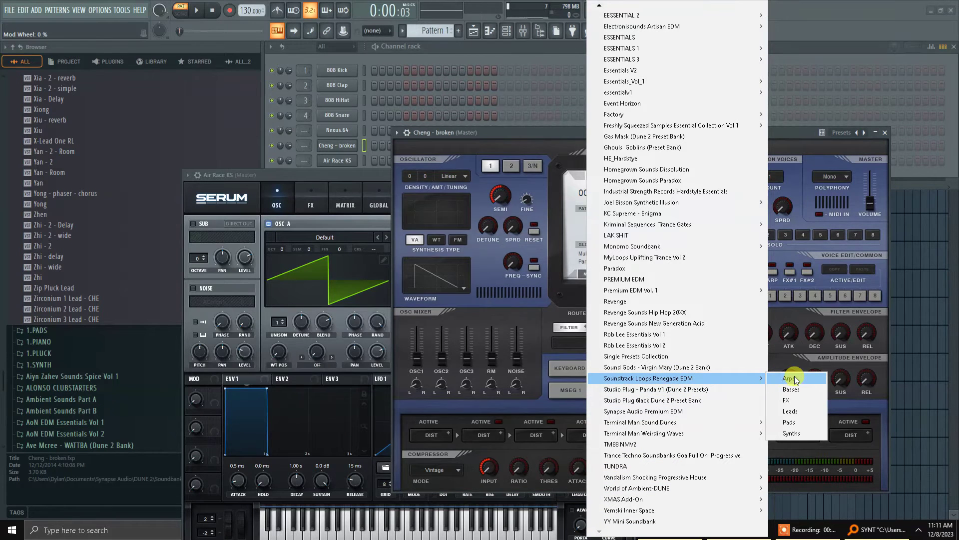
pyautogui.moveTo(734, 477)
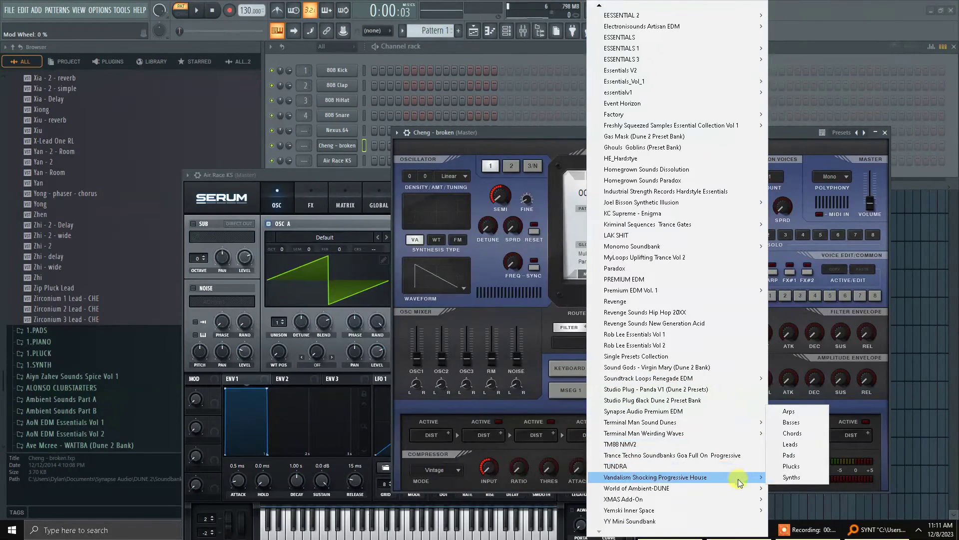
pyautogui.click(789, 456)
pyautogui.click(618, 194)
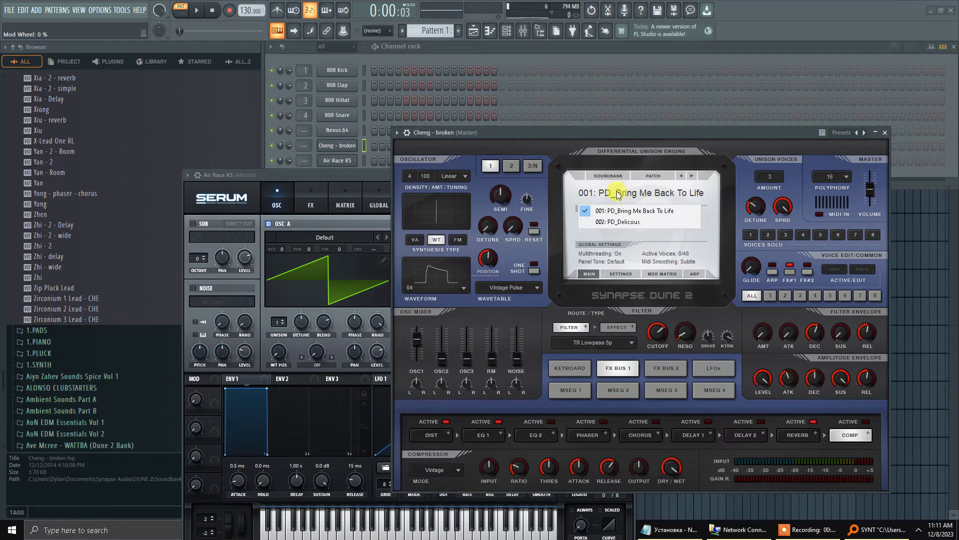
# Bring Serum forward, browse its preset folders and load BLA HS PLEXTRO PUNCH 2 from the Beatlab_Audio_Heavyweight_Vol1 folder
pyautogui.click(339, 174)
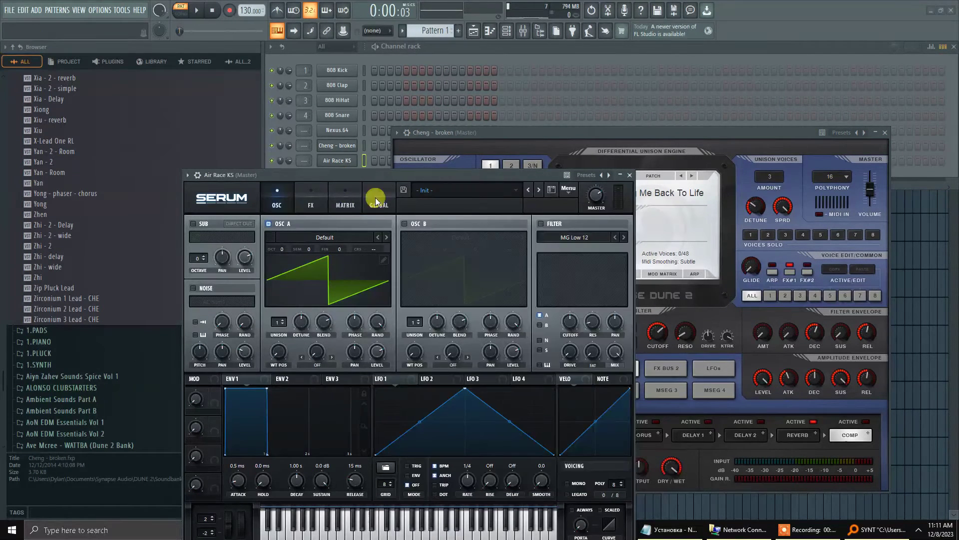
pyautogui.click(457, 196)
pyautogui.moveTo(444, 357)
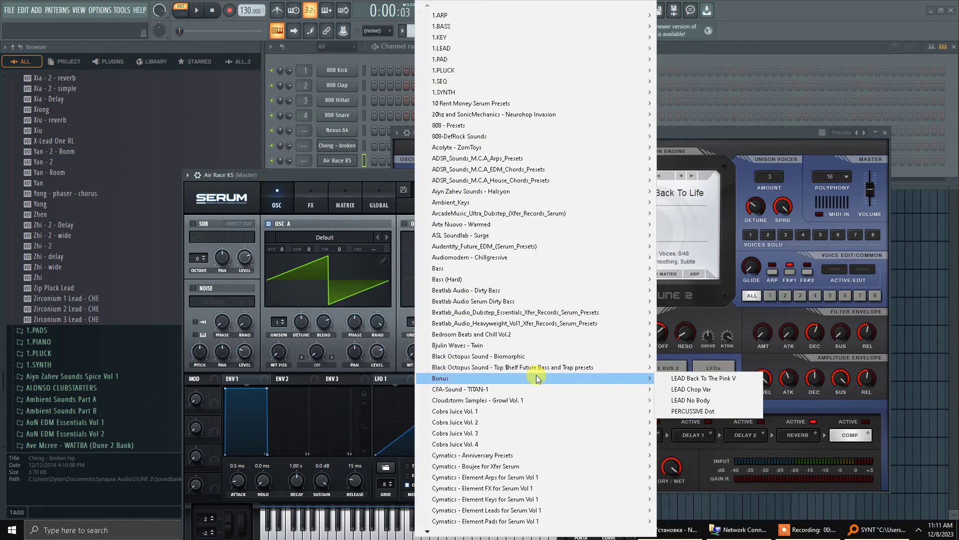
pyautogui.moveTo(536, 388)
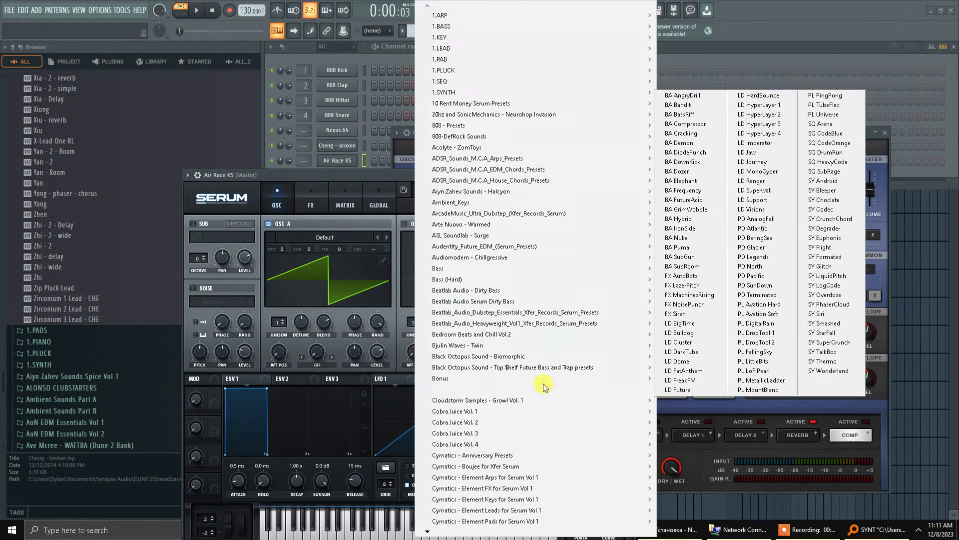
pyautogui.moveTo(570, 367)
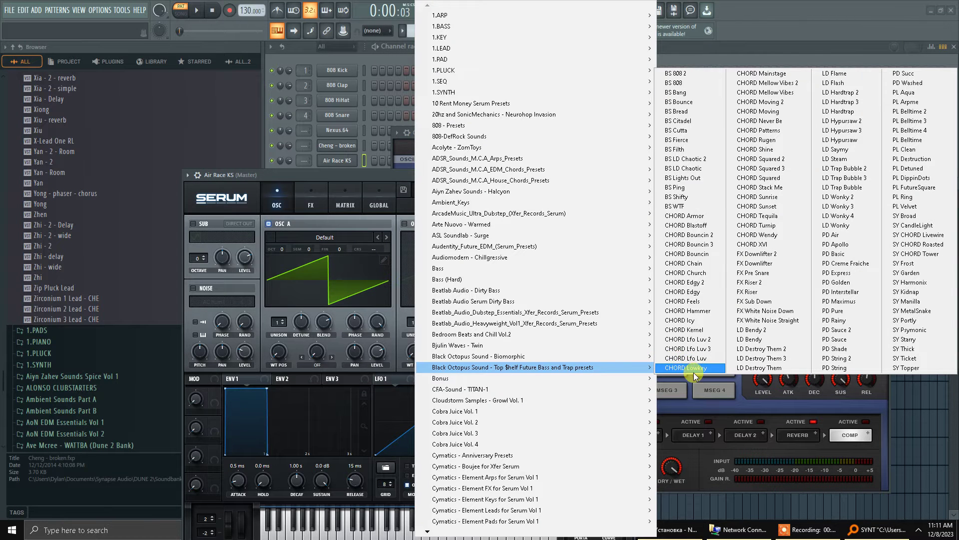
pyautogui.moveTo(645, 348)
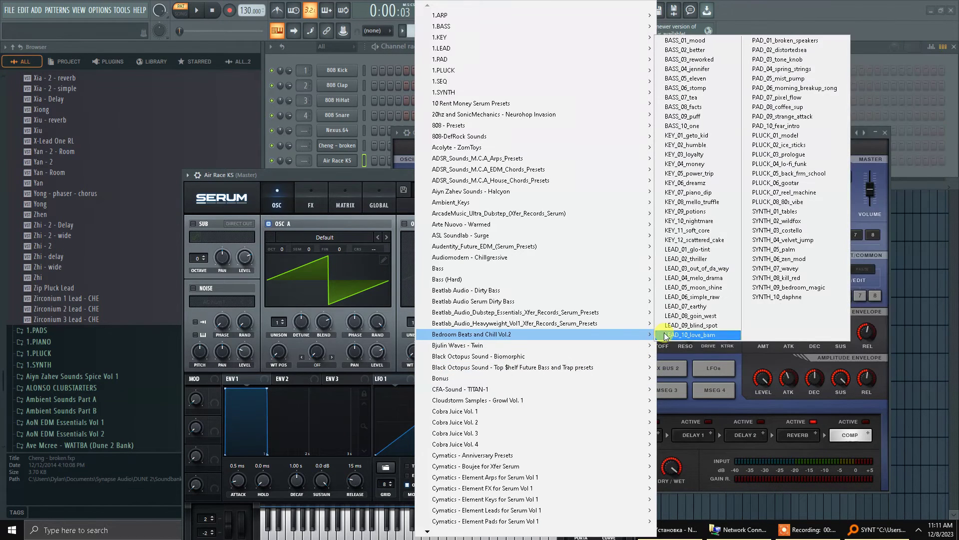
pyautogui.moveTo(650, 323)
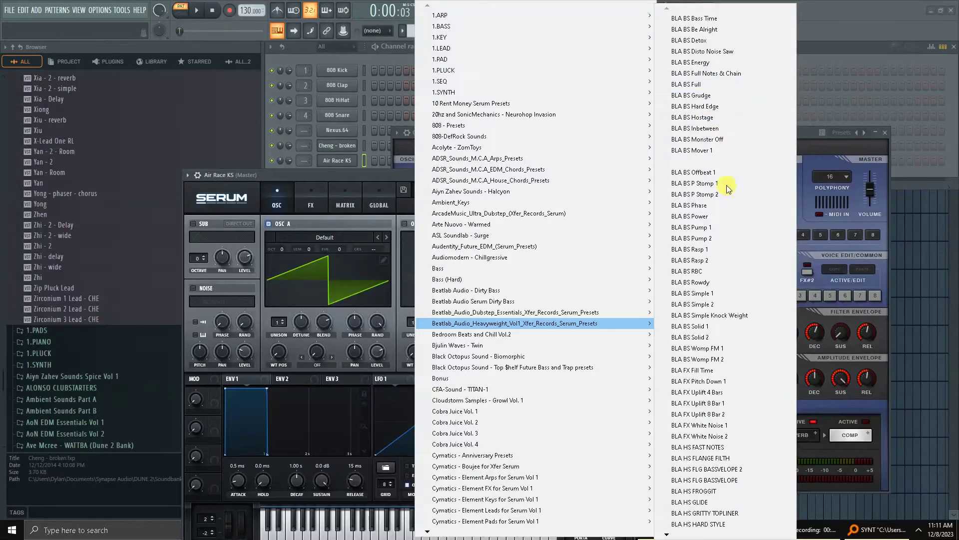
pyautogui.moveTo(674, 533)
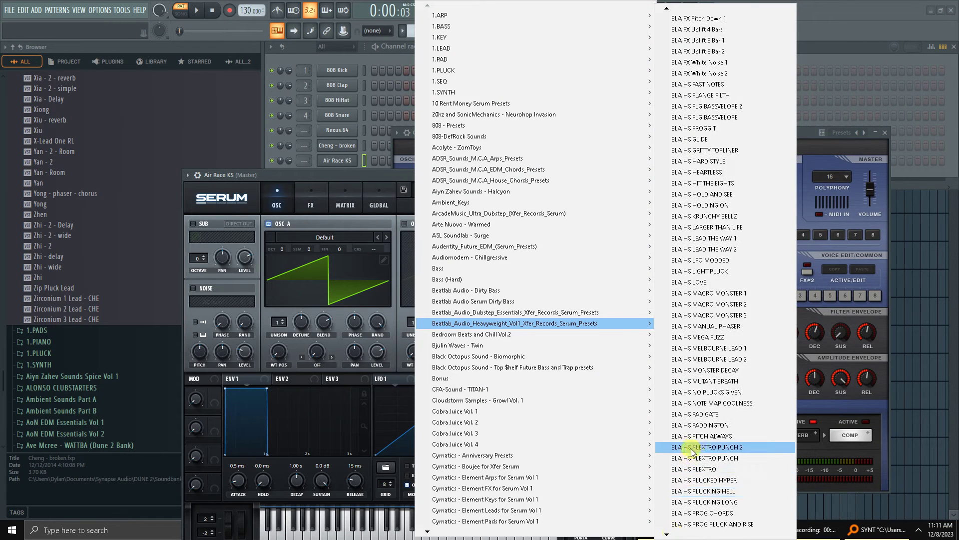
pyautogui.click(692, 447)
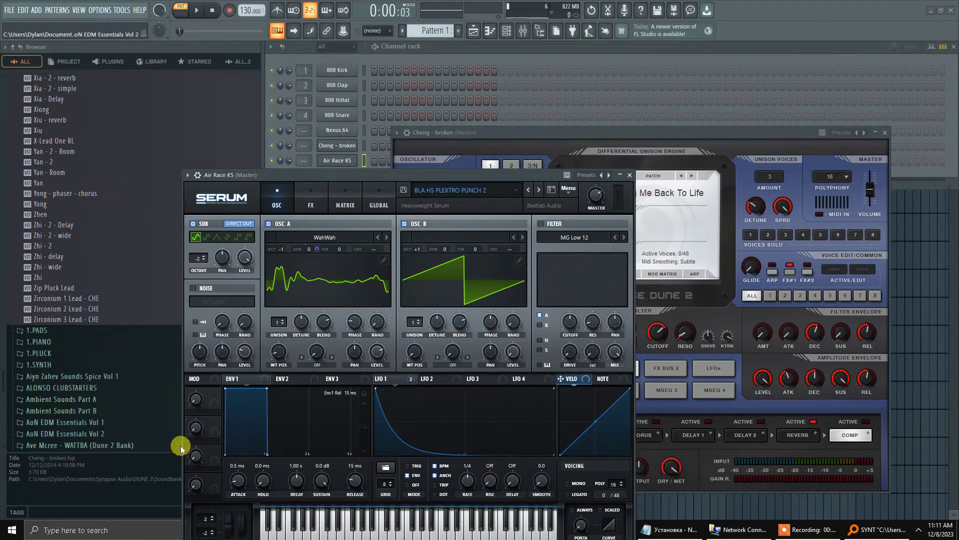
# Look through DUNE 2's soundbank folders and the LEAD presets inside the 1.LEAD folder in the browser
pyautogui.scroll(-15, 97, 208)
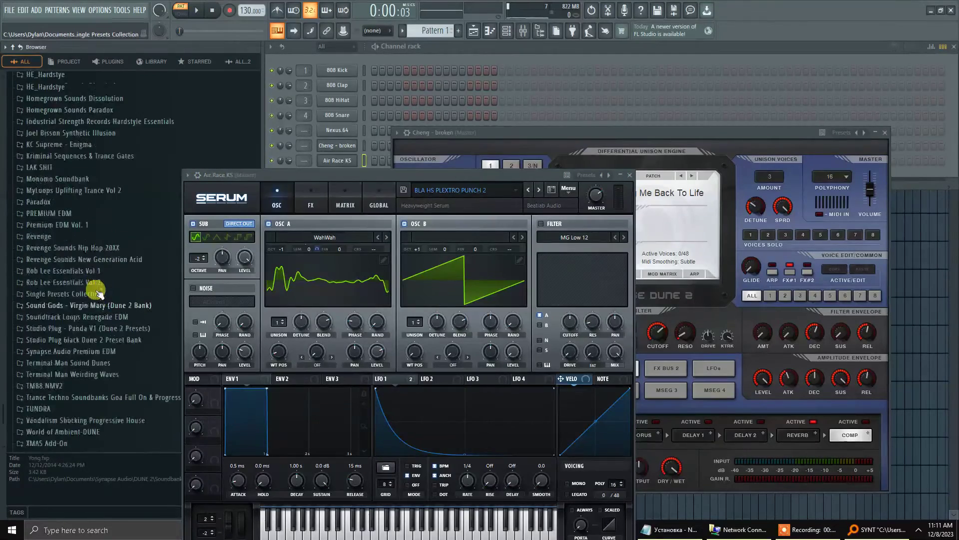
pyautogui.scroll(-15, 97, 293)
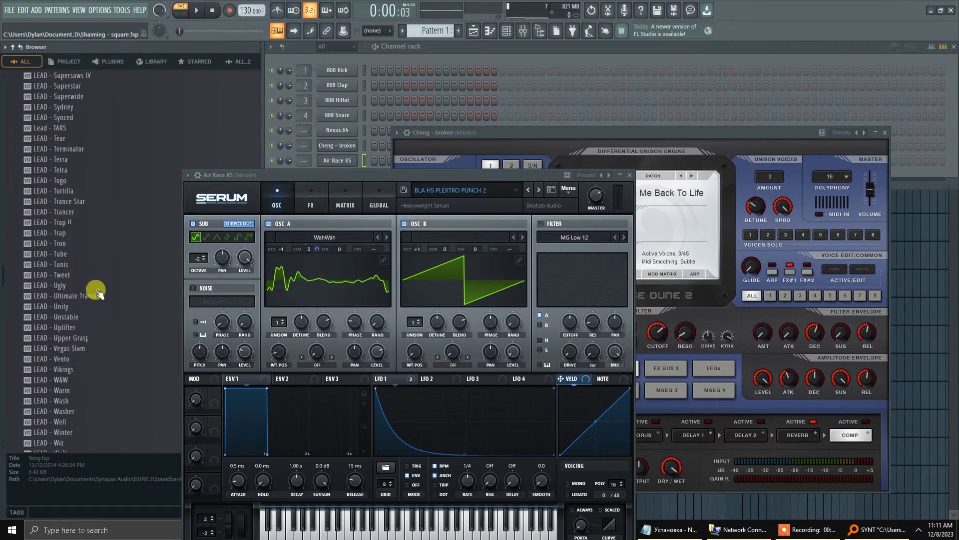
pyautogui.scroll(12, 115, 216)
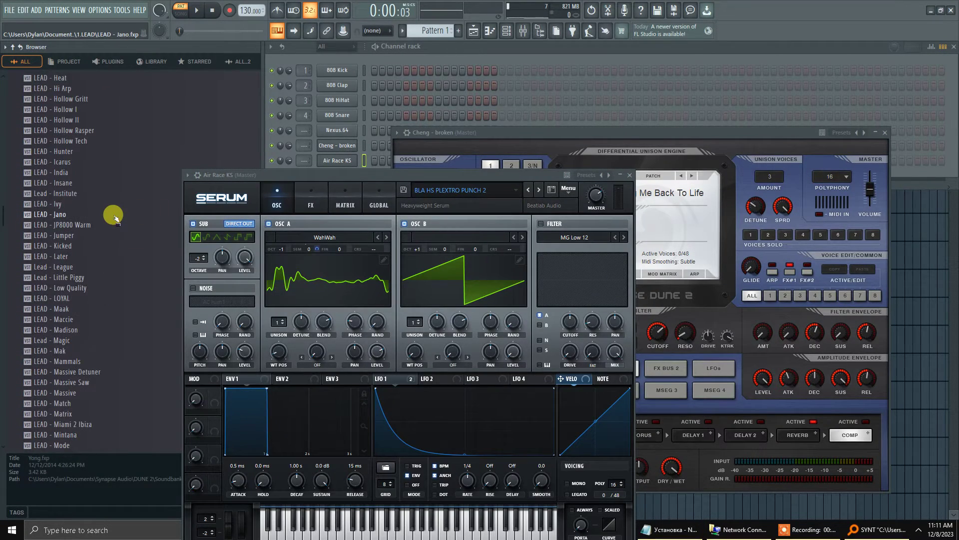
pyautogui.scroll(-20, 115, 215)
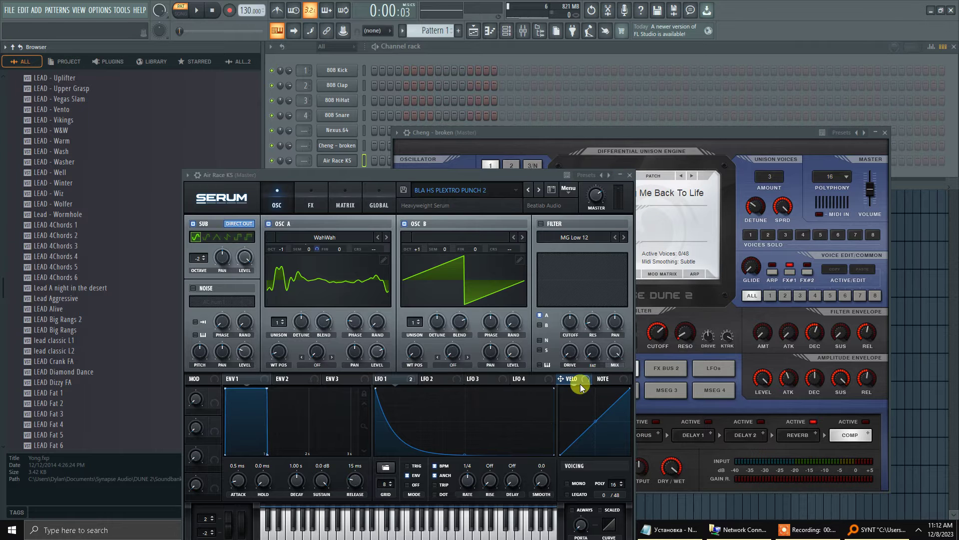
# Close the Serum and DUNE 2 plugin windows and collapse the browser's open folders
pyautogui.click(629, 175)
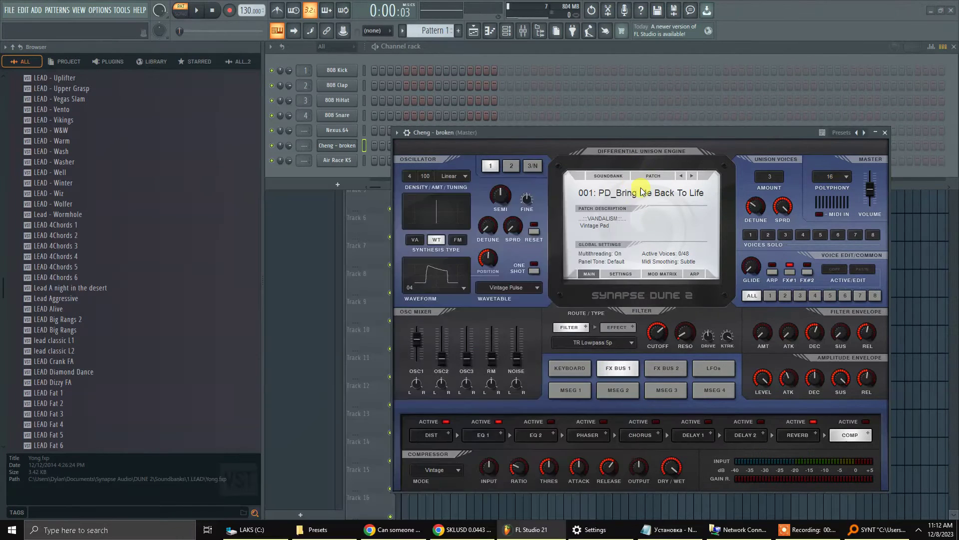
pyautogui.click(886, 133)
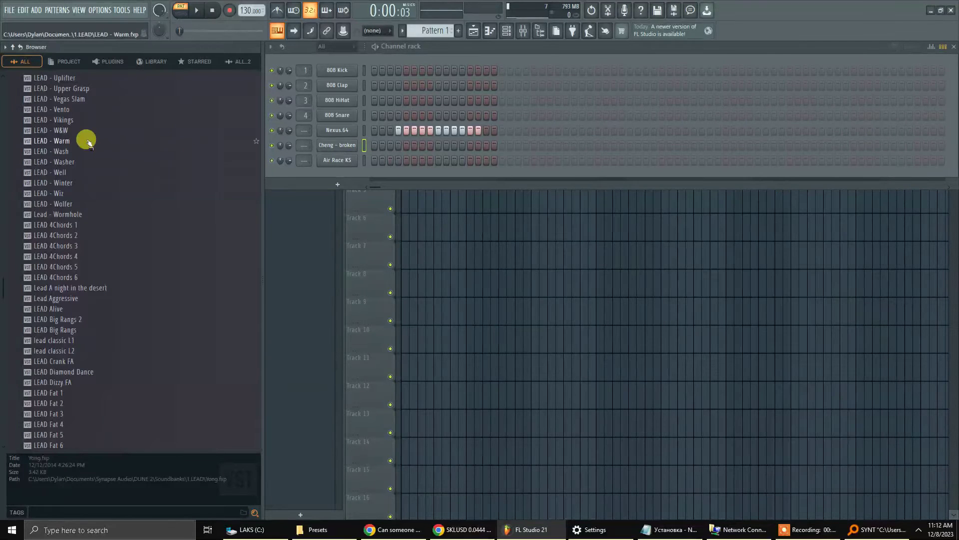
pyautogui.click(20, 48)
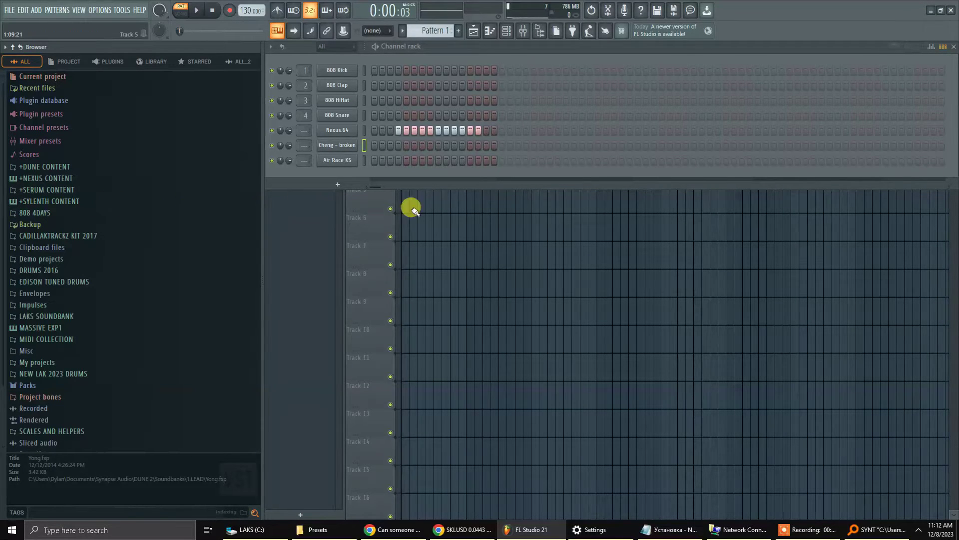
# View the category folders in +SYLENTH CONTENT and the 1.KEY presets in +SERUM CONTENT, collapsing each folder after viewing
pyautogui.click(75, 201)
pyautogui.click(75, 201)
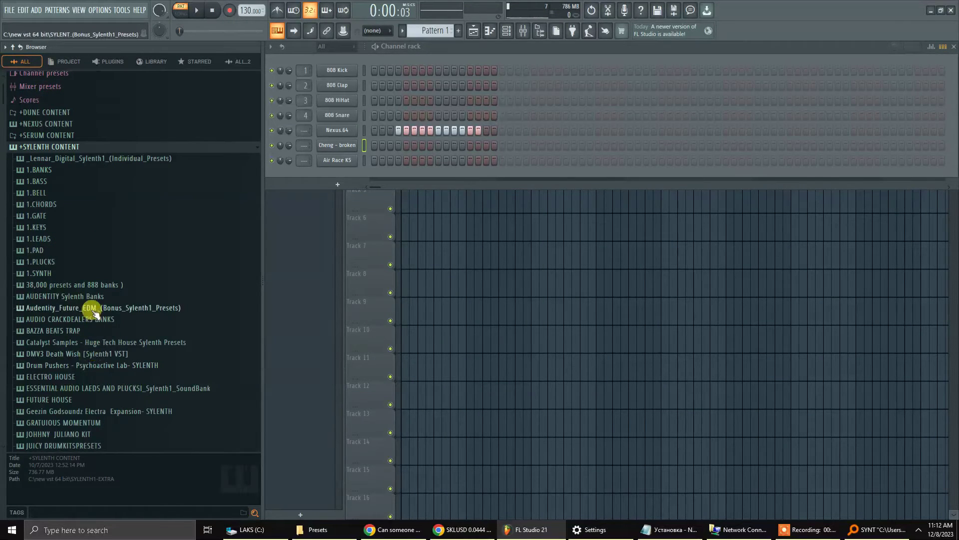
pyautogui.click(92, 151)
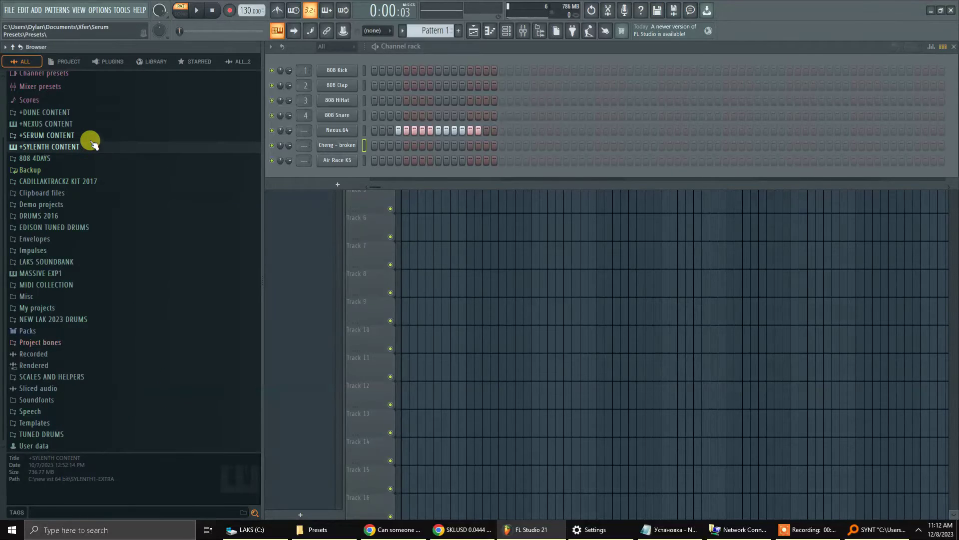
pyautogui.click(91, 150)
pyautogui.click(62, 180)
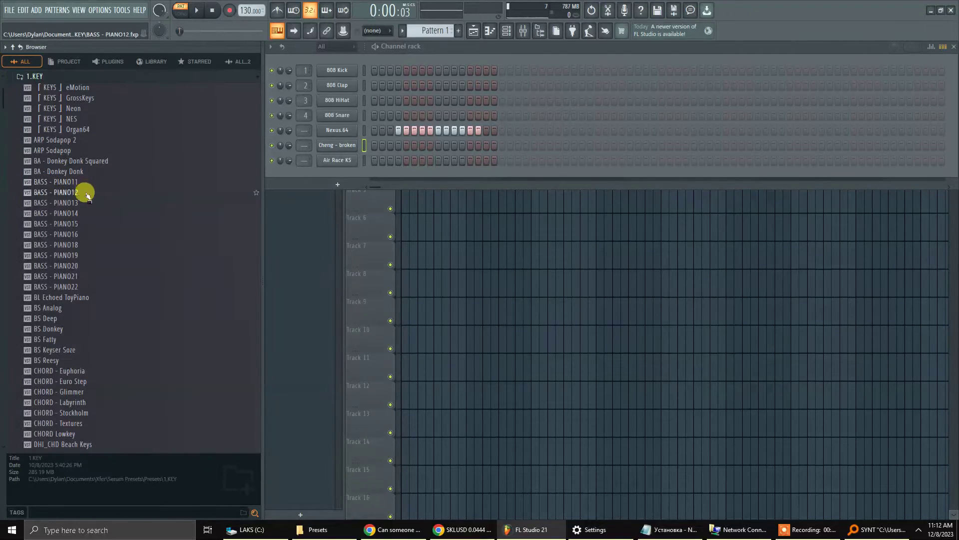
pyautogui.scroll(-10, 57, 283)
pyautogui.scroll(10, 58, 283)
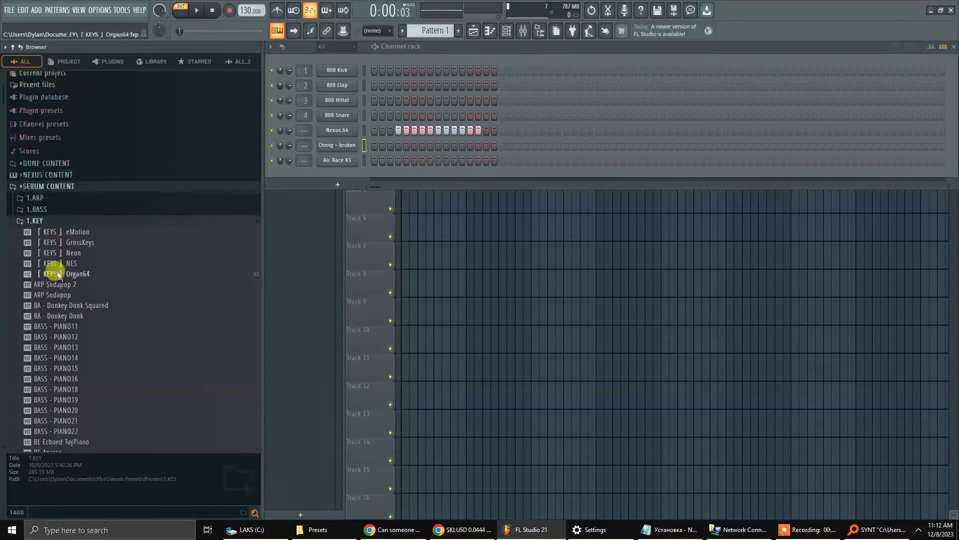
pyautogui.click(68, 189)
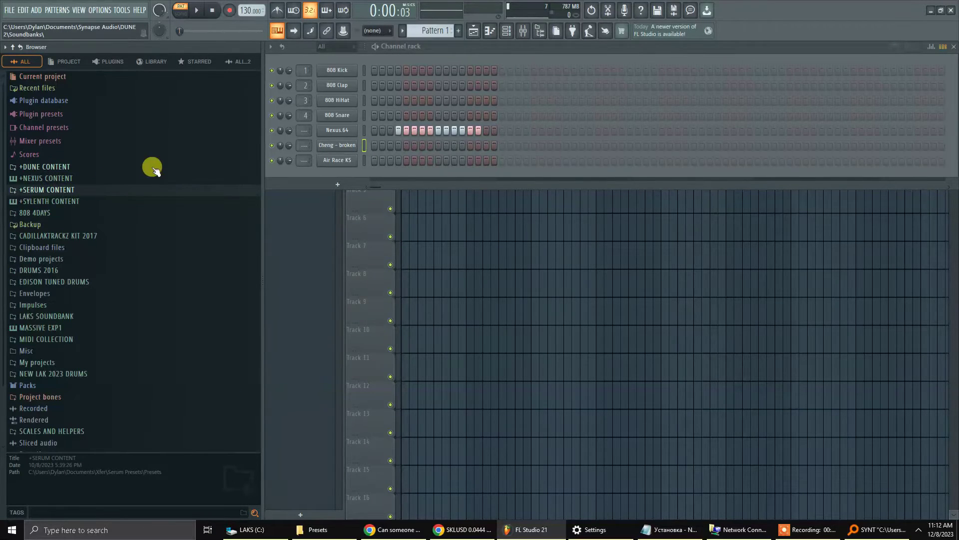
# Clear the steps in the Nexus 64 channel's row and minimize FL Studio to reach the desktop
pyautogui.moveTo(474, 131); pyautogui.dragTo(432, 129)
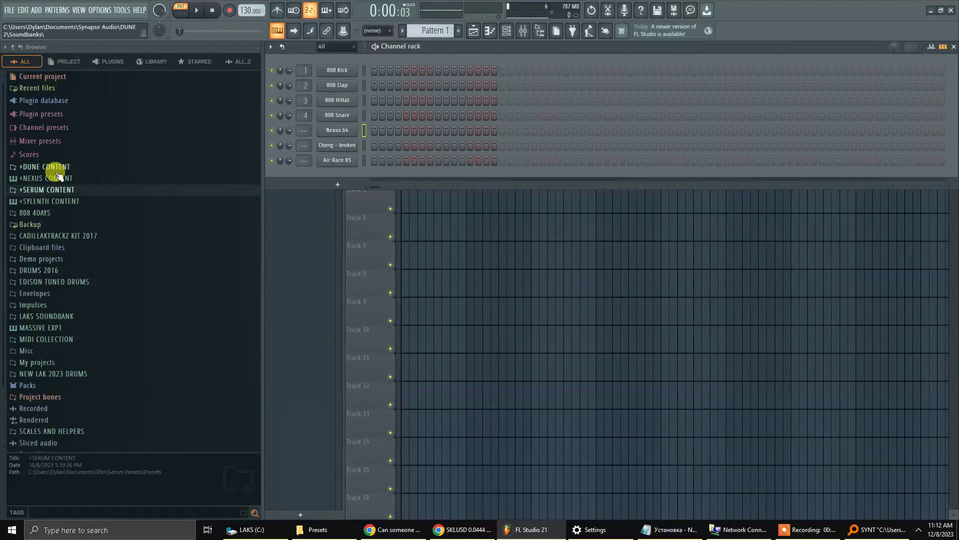
pyautogui.moveTo(787, 528)
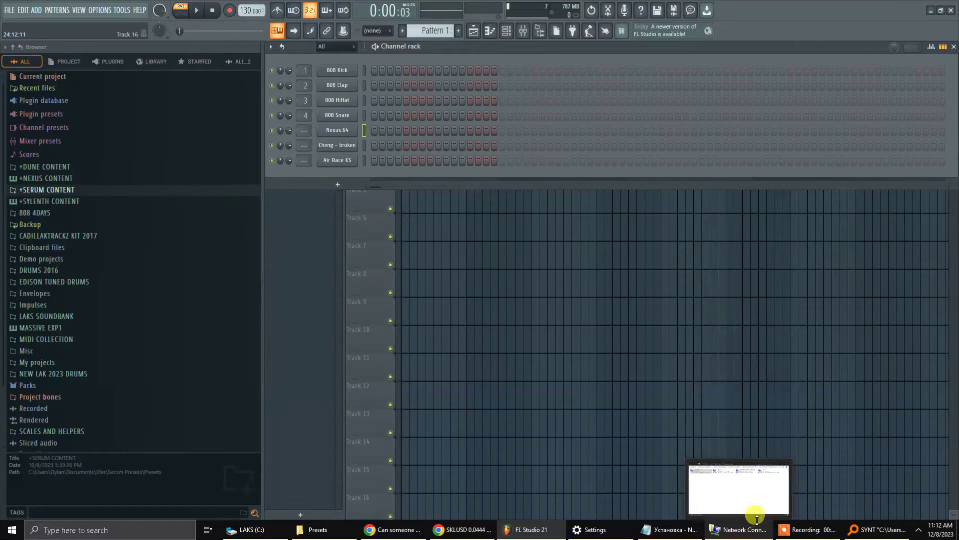
pyautogui.click(930, 10)
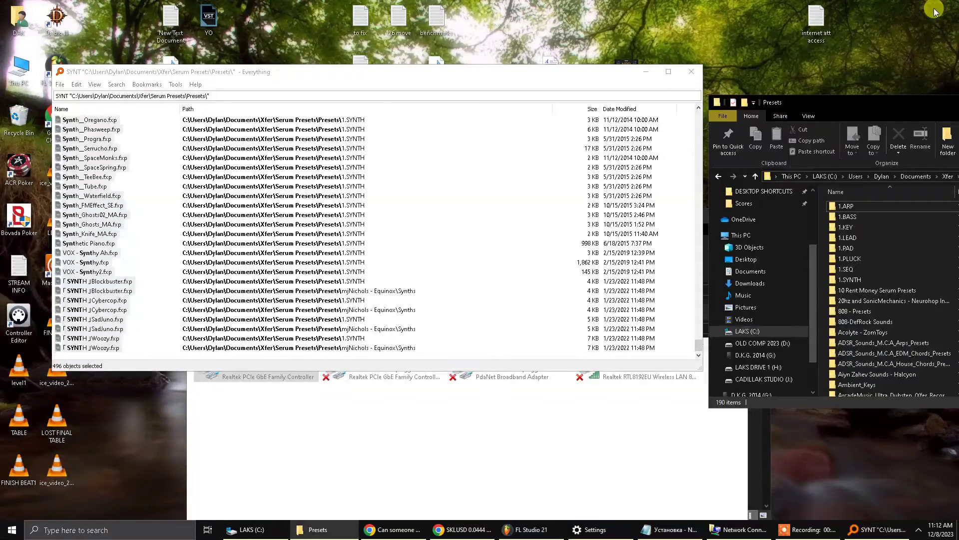
# Move the Everything search window aside, launch Nexus Preset Organizer from the desktop and minimize Everything
pyautogui.moveTo(614, 70); pyautogui.dragTo(611, 149)
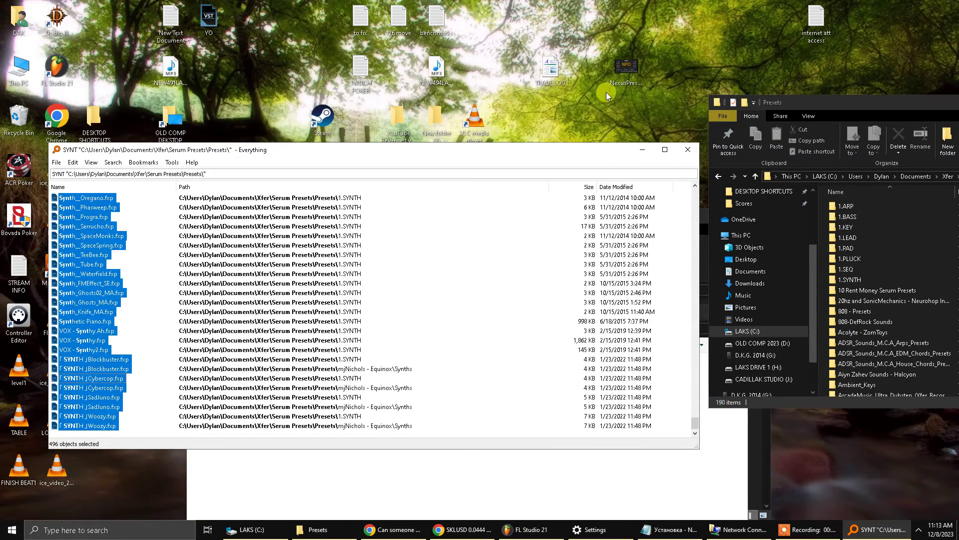
pyautogui.doubleClick(630, 74)
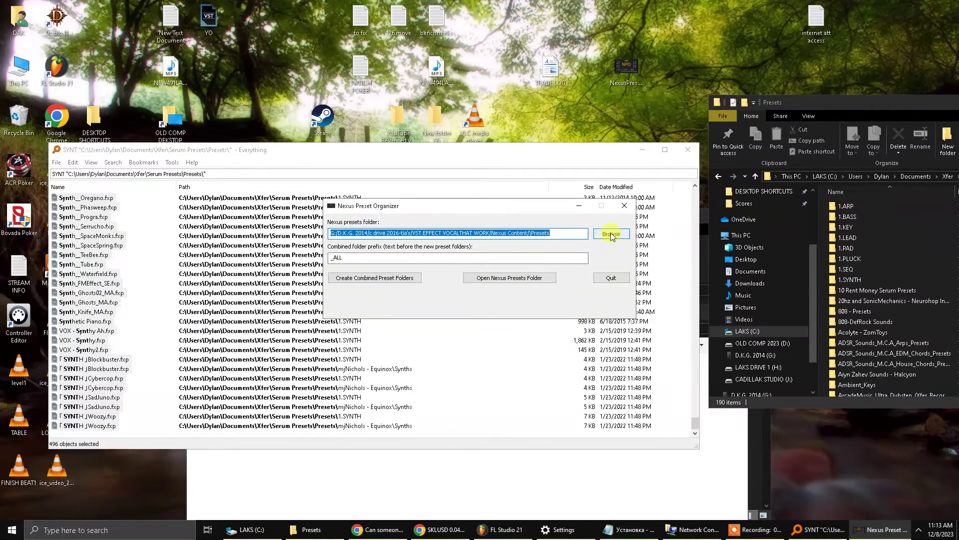
pyautogui.click(639, 151)
# Hide the desktop icons and move the Nexus Preset Organizer window clear of the windows behind it
pyautogui.rightClick(598, 140)
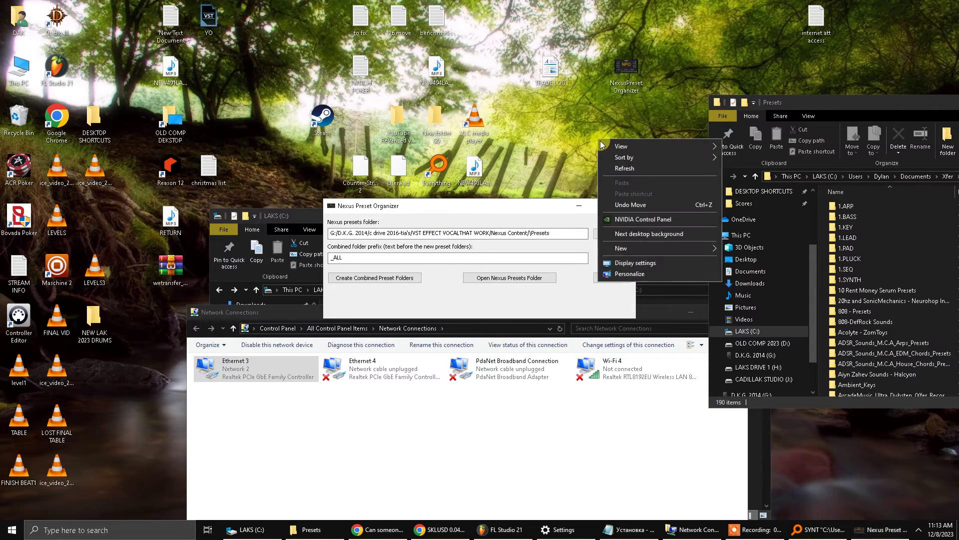
pyautogui.moveTo(679, 145)
pyautogui.click(773, 209)
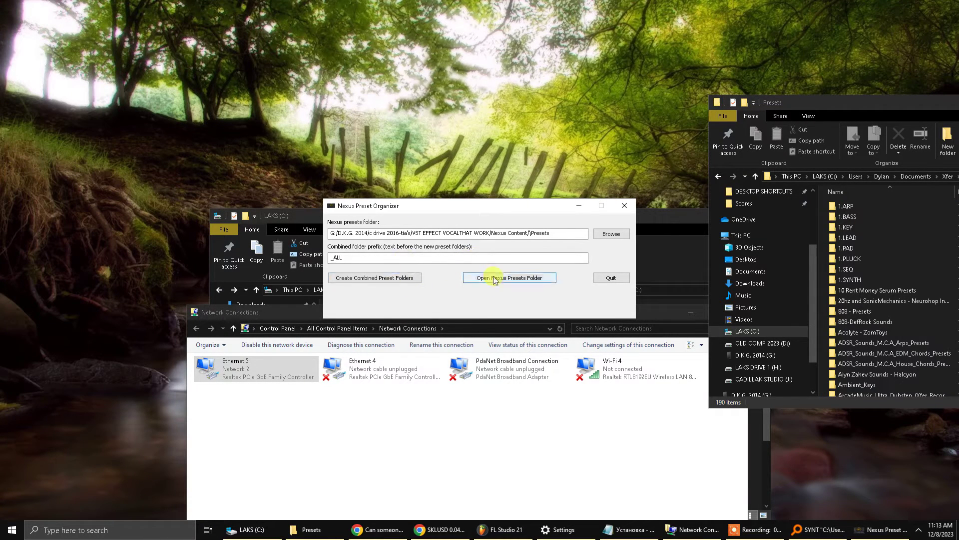
pyautogui.moveTo(543, 212); pyautogui.dragTo(561, 99)
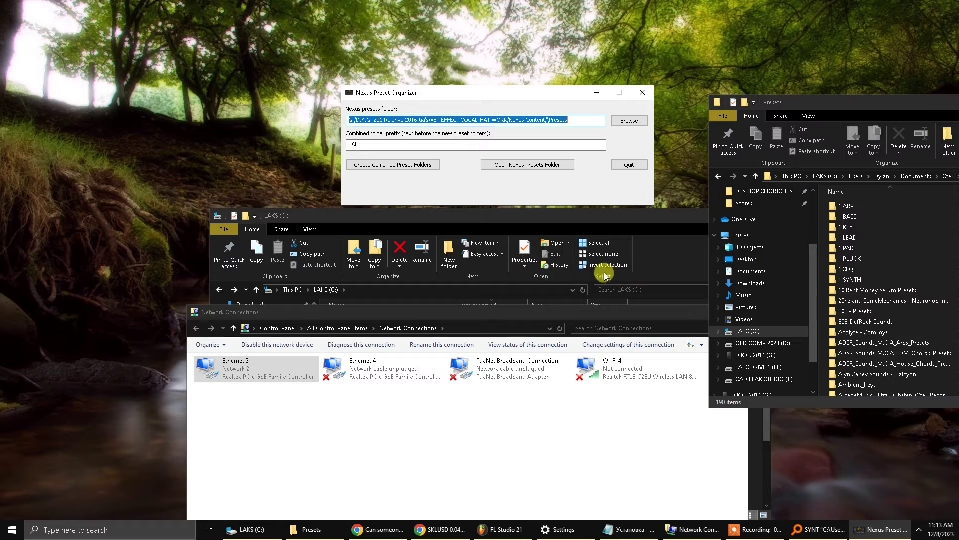
# Close the Network Connections window and the LAKS (C:) folder window
pyautogui.click(544, 426)
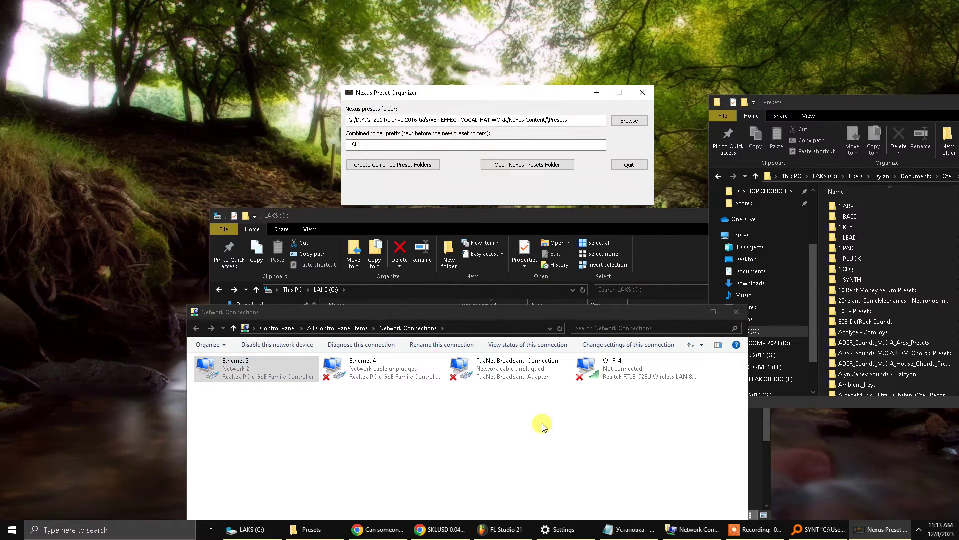
pyautogui.click(736, 315)
pyautogui.moveTo(649, 217); pyautogui.dragTo(618, 228)
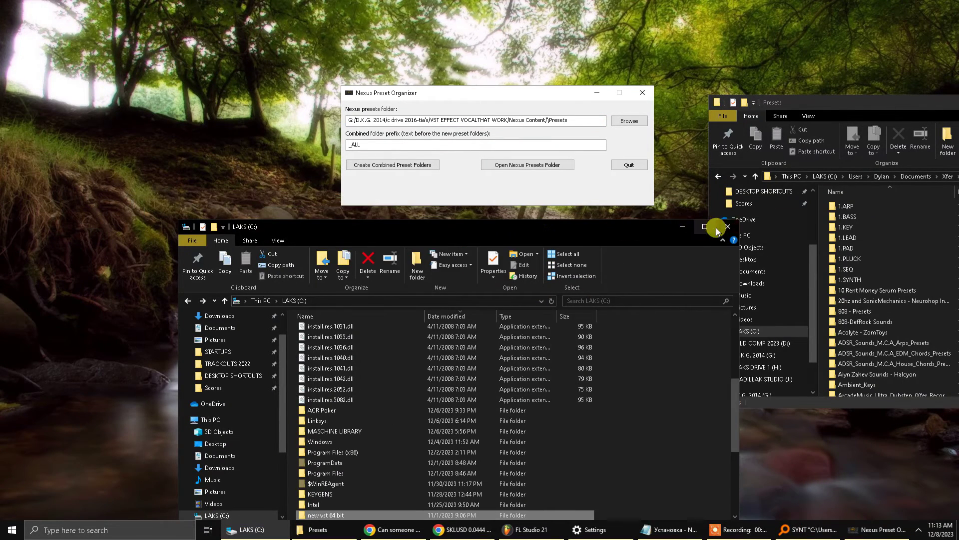
pyautogui.click(728, 227)
# Maximize the Serum Presets folder window to examine its pack folders and 1.BASS, 1.LEAD and 1.PLUCK category folders, and close it
pyautogui.moveTo(901, 106); pyautogui.dragTo(517, 95)
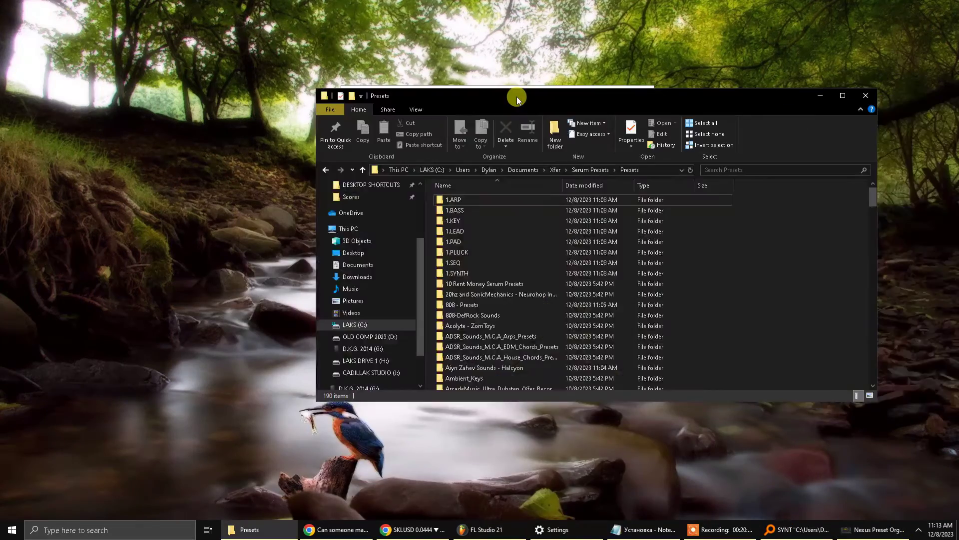
pyautogui.doubleClick(516, 94)
pyautogui.scroll(-20, 373, 289)
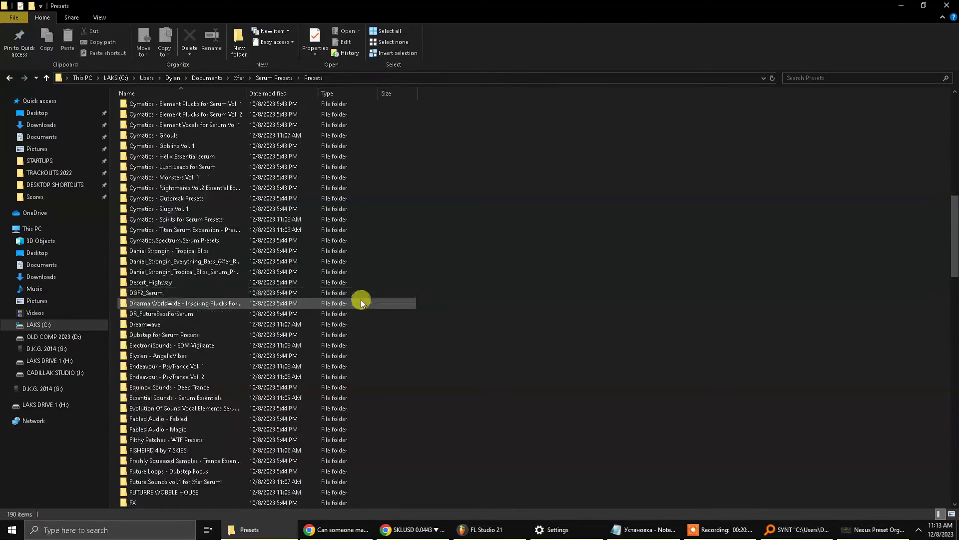
pyautogui.scroll(20, 405, 372)
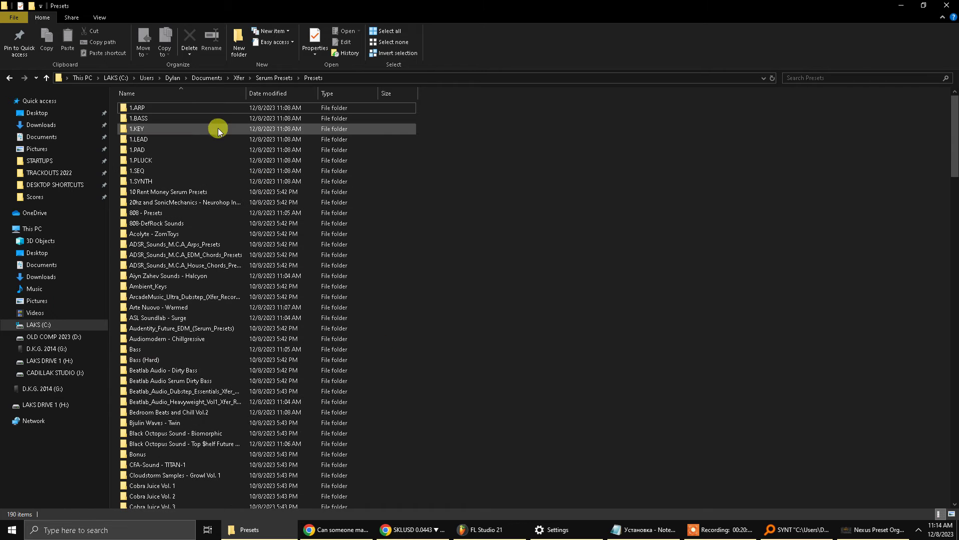
pyautogui.click(152, 122)
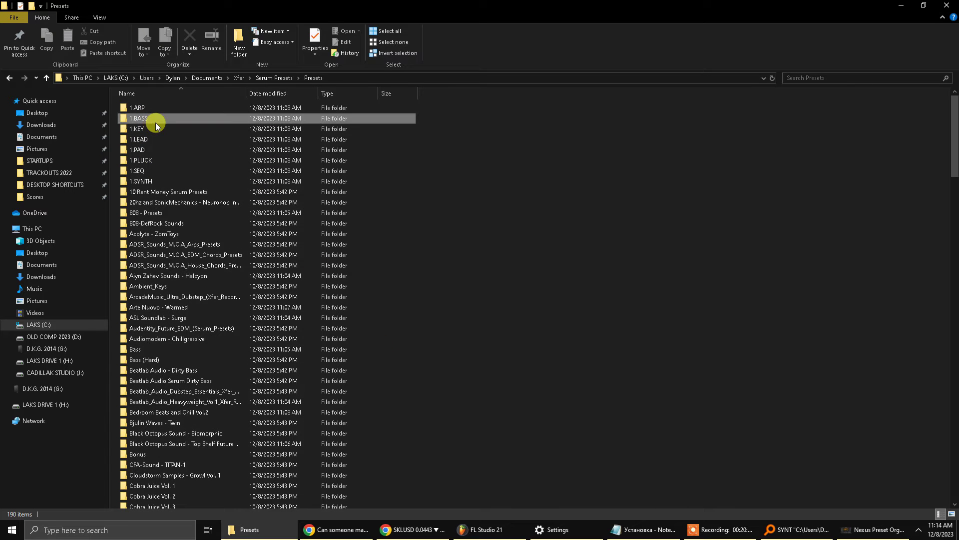
pyautogui.click(156, 139)
pyautogui.click(158, 160)
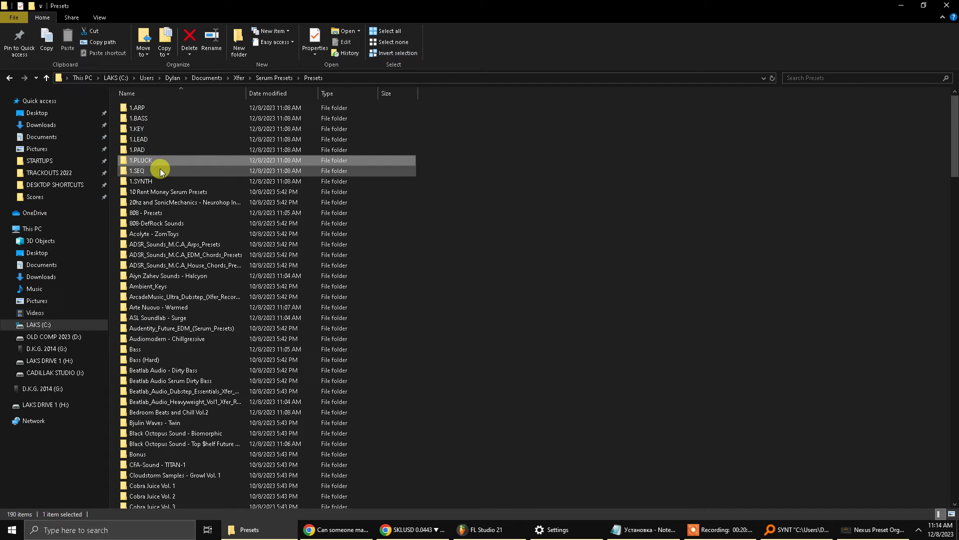
pyautogui.click(169, 141)
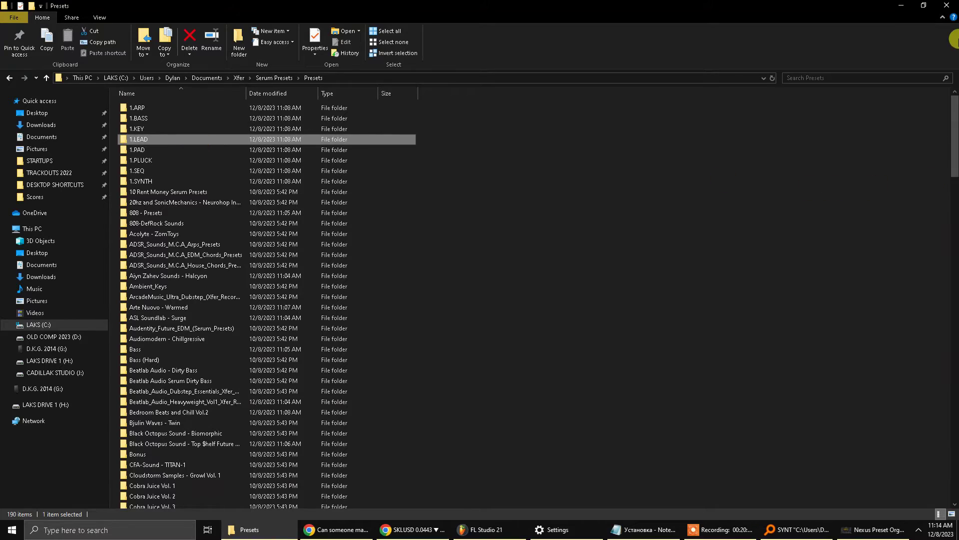
pyautogui.click(946, 5)
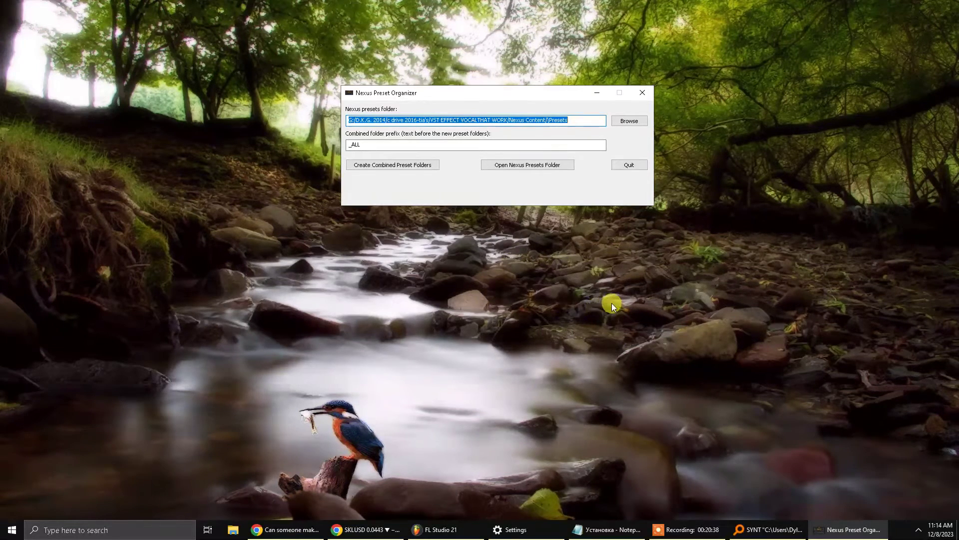
# Show the desktop icons and open the DESKTOP SHORTCUTS folder
pyautogui.rightClick(296, 243)
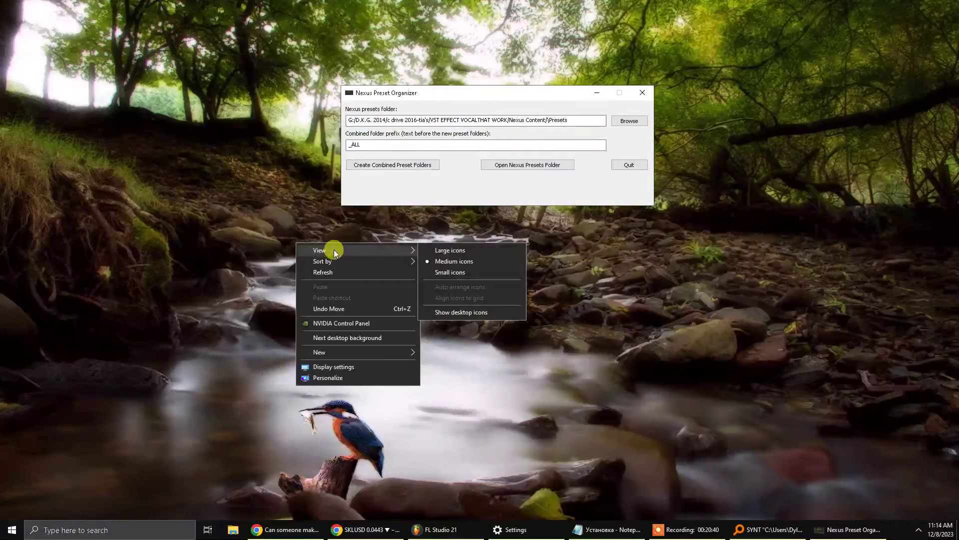
pyautogui.click(437, 313)
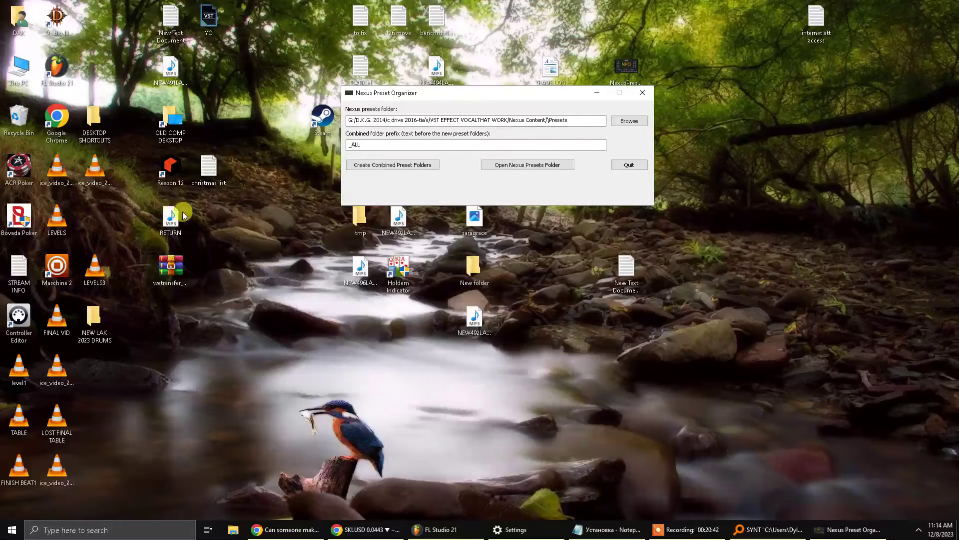
pyautogui.doubleClick(100, 124)
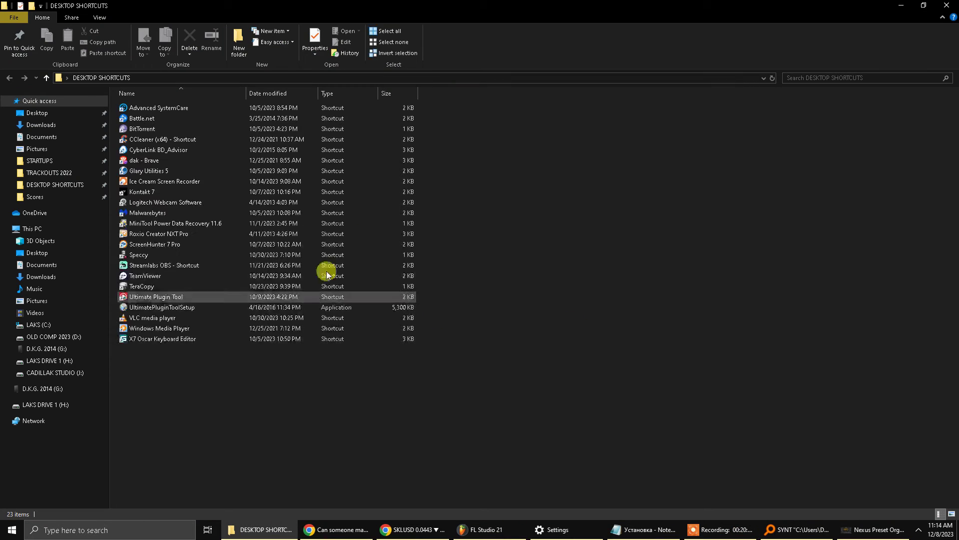
# Start the UltimatePluginToolSetup installer, find and launch the installed UltimatePluginTool, and move its window to view the list of wizards
pyautogui.doubleClick(161, 307)
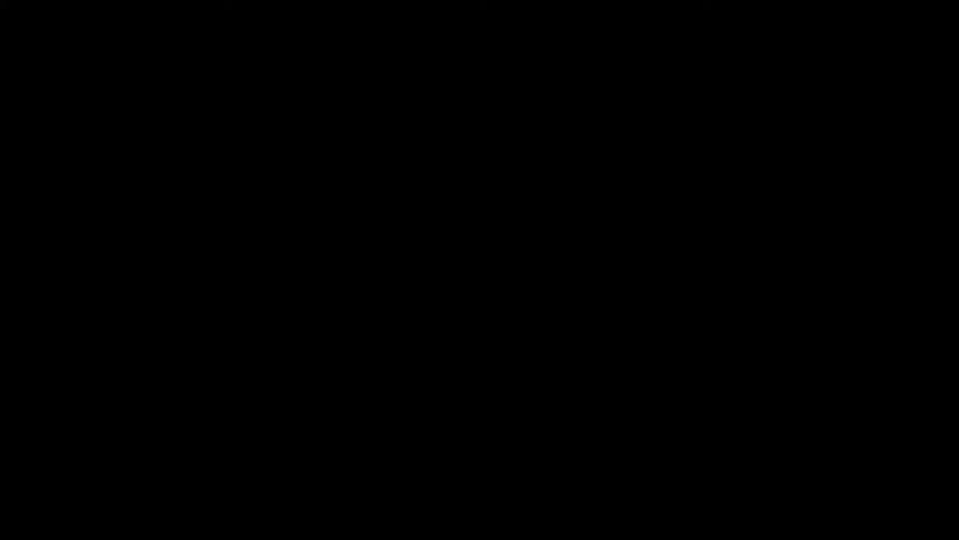
pyautogui.click(452, 332)
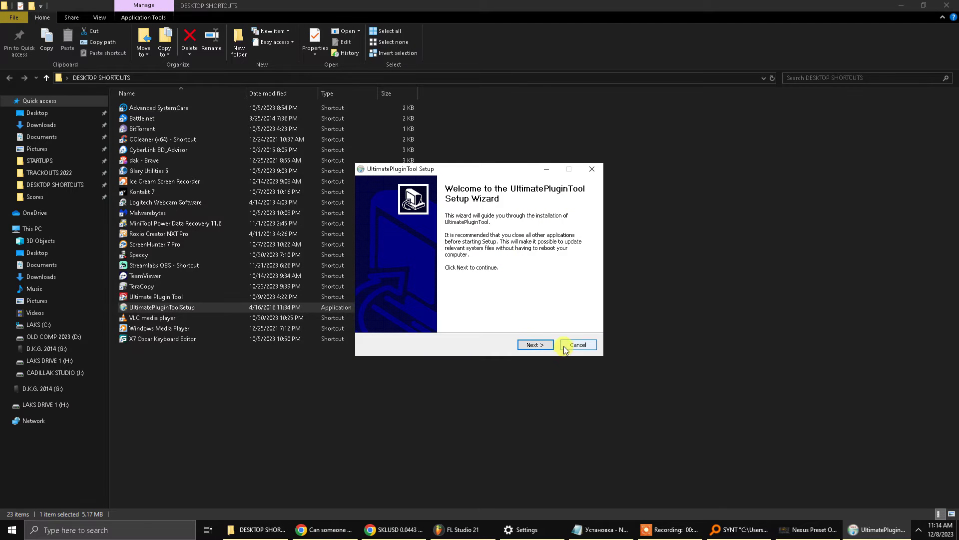
pyautogui.click(147, 529)
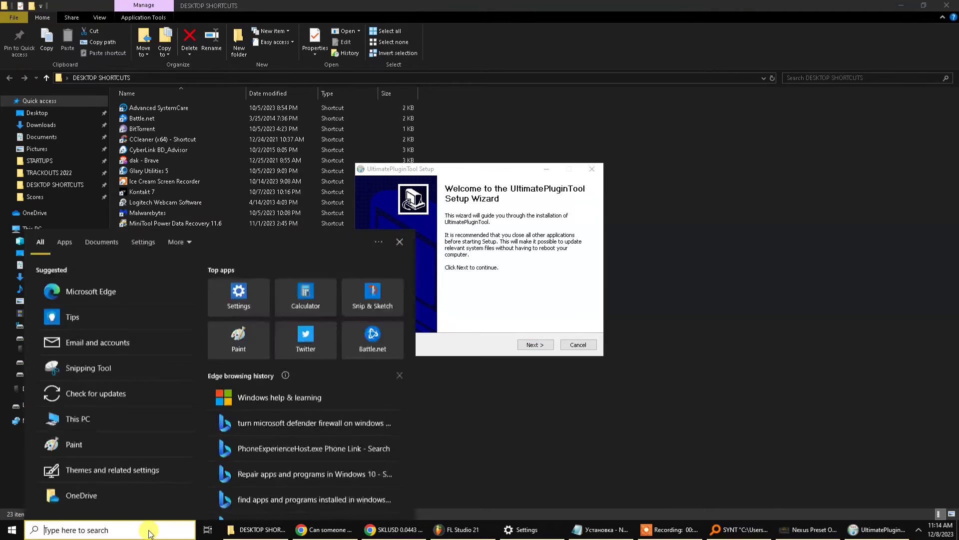
pyautogui.write('Ul')
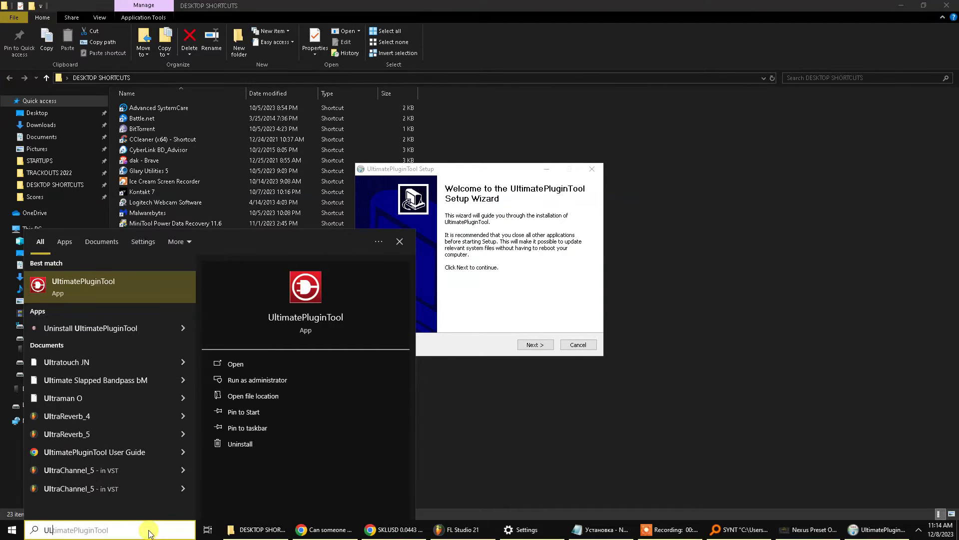
pyautogui.press('Return')
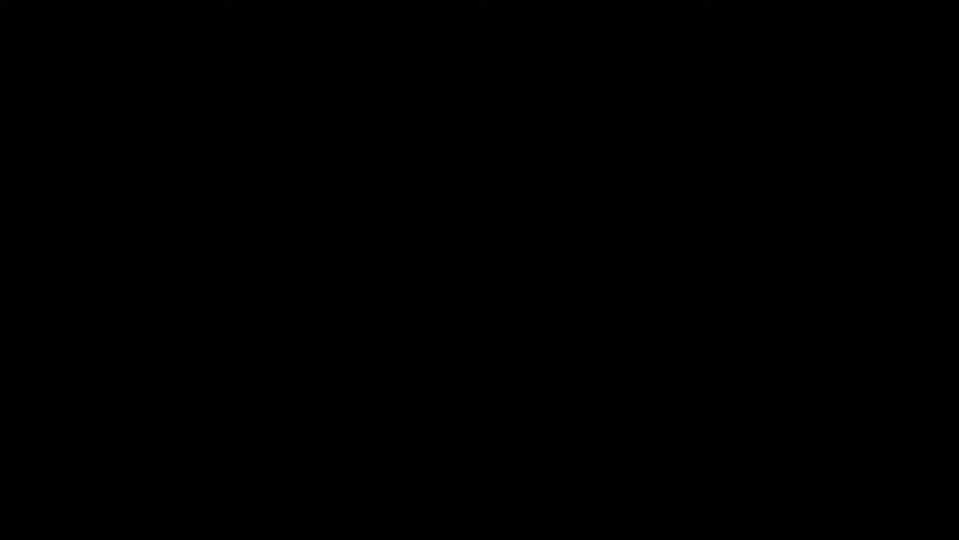
pyautogui.click(439, 331)
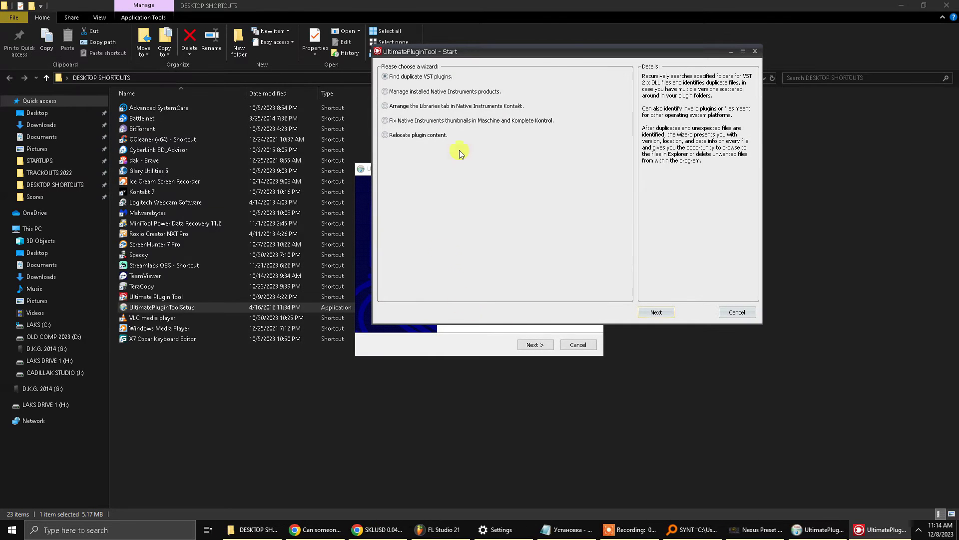
pyautogui.moveTo(570, 51); pyautogui.dragTo(576, 219)
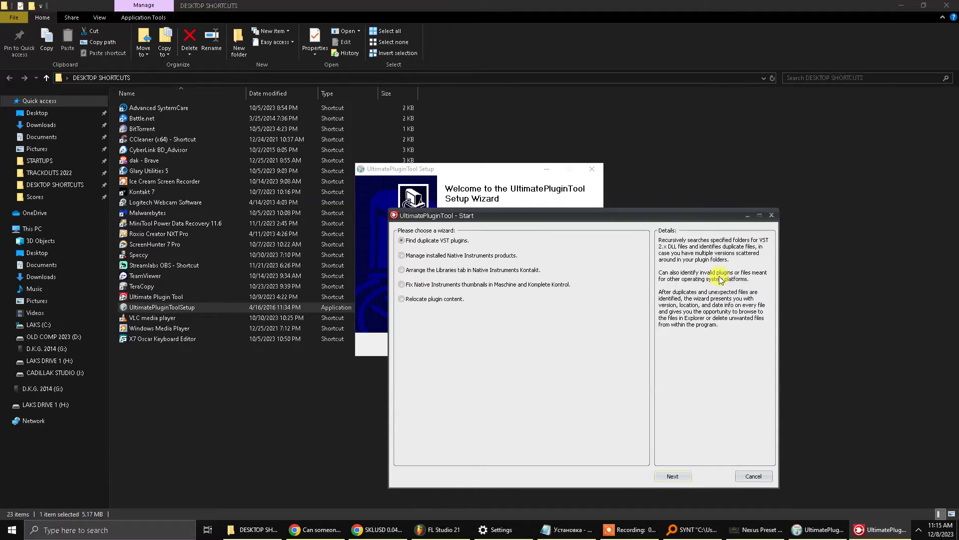
# Close UltimatePluginTool and quit the UltimatePluginTool Setup wizard without installing
pyautogui.click(774, 217)
pyautogui.click(578, 345)
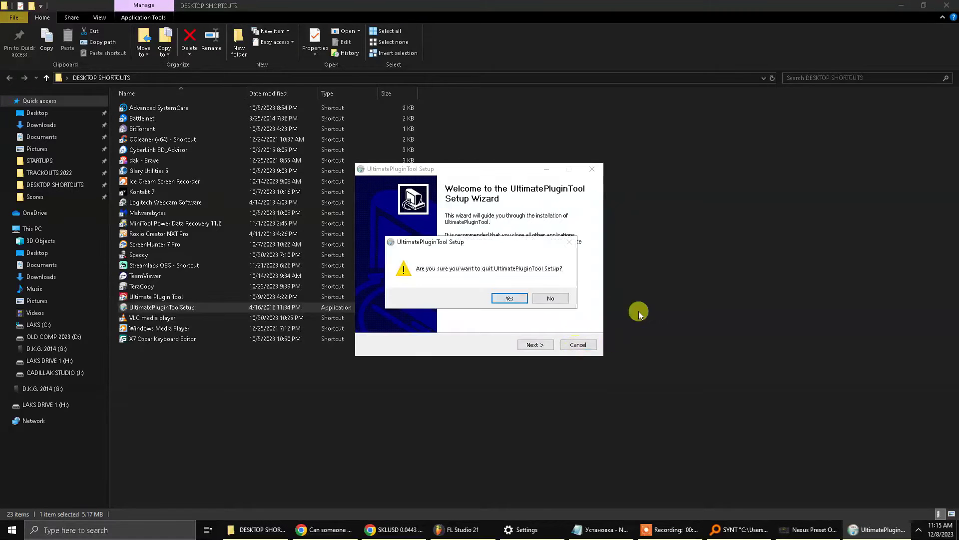
pyautogui.click(550, 298)
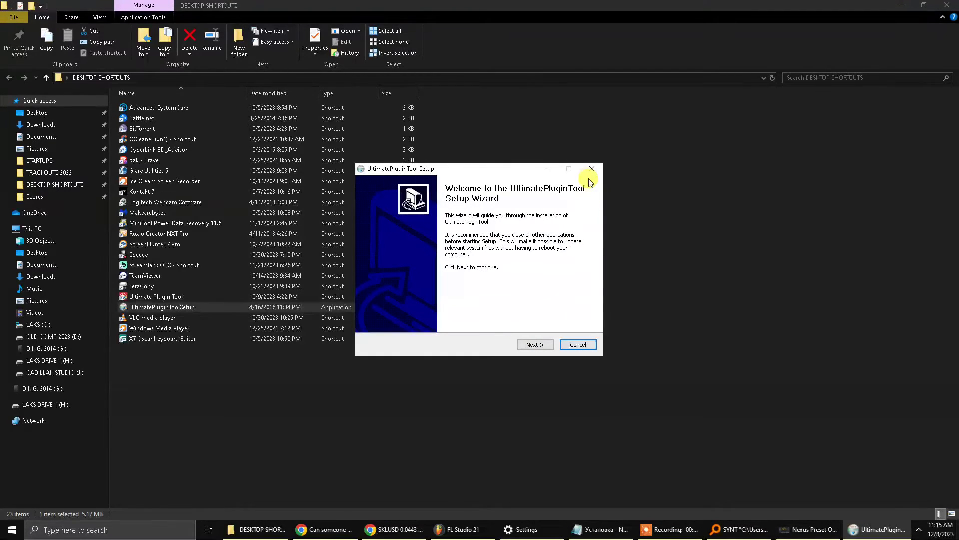
pyautogui.click(592, 170)
pyautogui.click(506, 299)
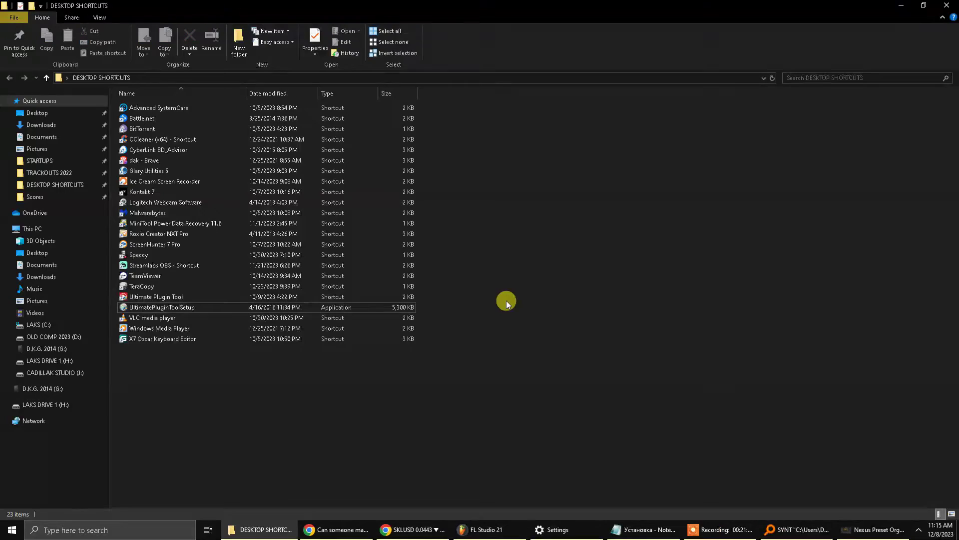
# Close the DESKTOP SHORTCUTS folder and the Nexus Preset Organizer window
pyautogui.click(946, 5)
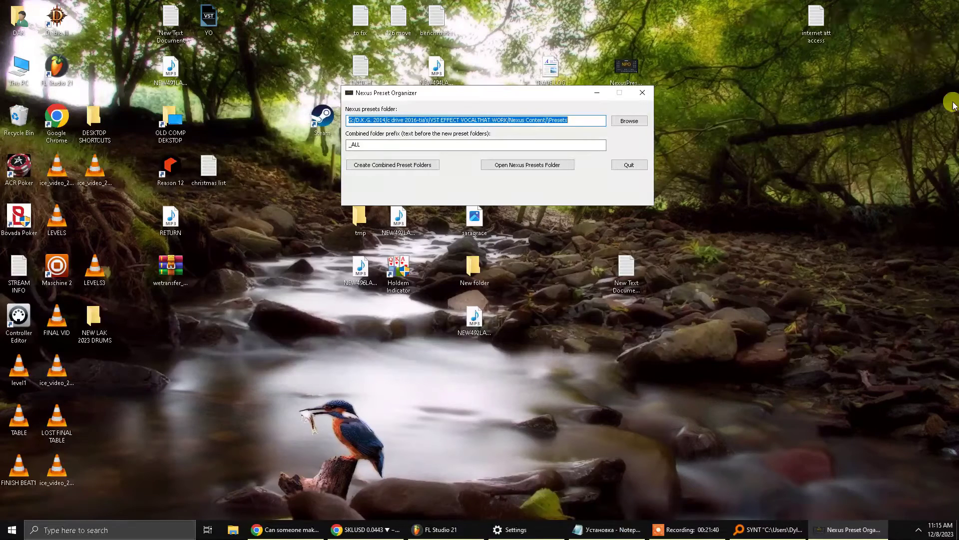
pyautogui.moveTo(530, 102); pyautogui.dragTo(669, 315)
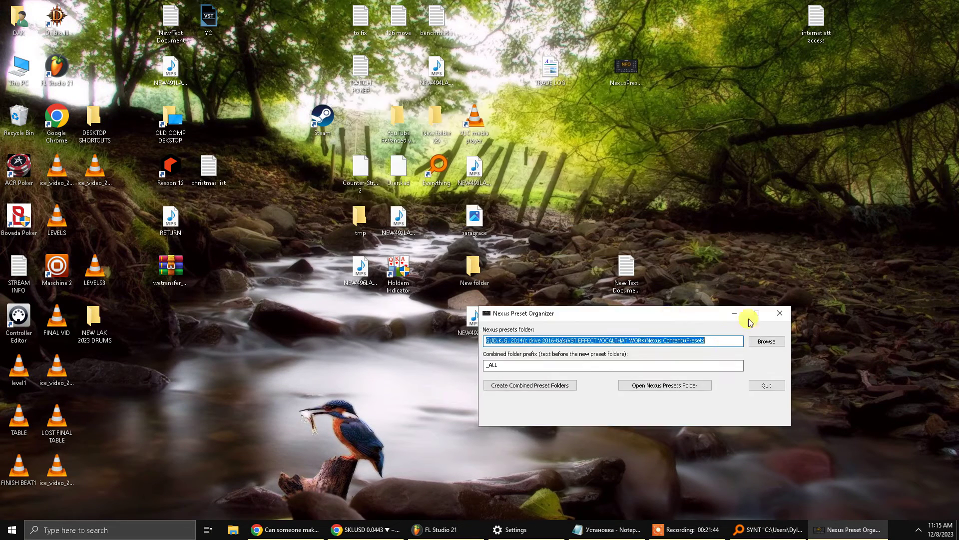
pyautogui.click(779, 313)
# Switch to FL Studio and expand +DUNE CONTENT in the browser to examine its category and pack folders
pyautogui.click(449, 529)
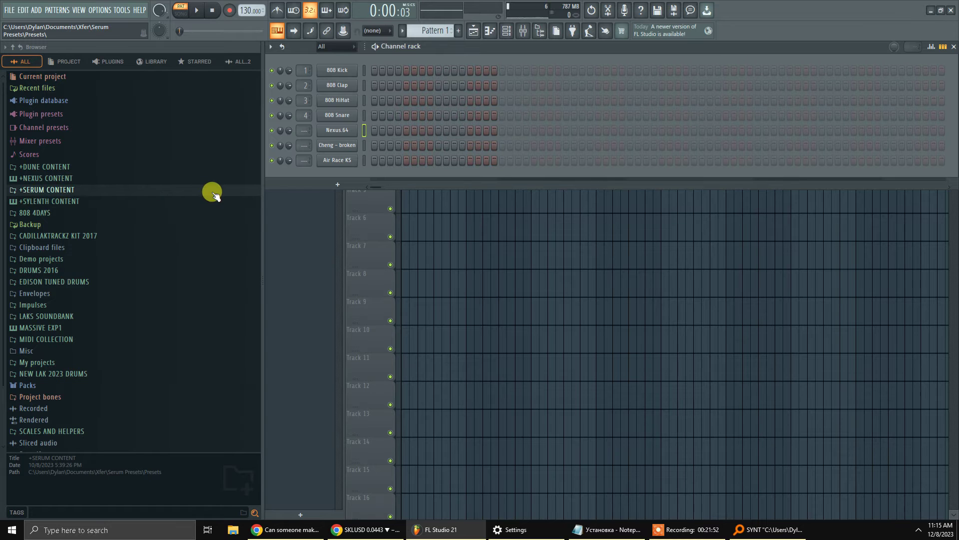
pyautogui.click(73, 172)
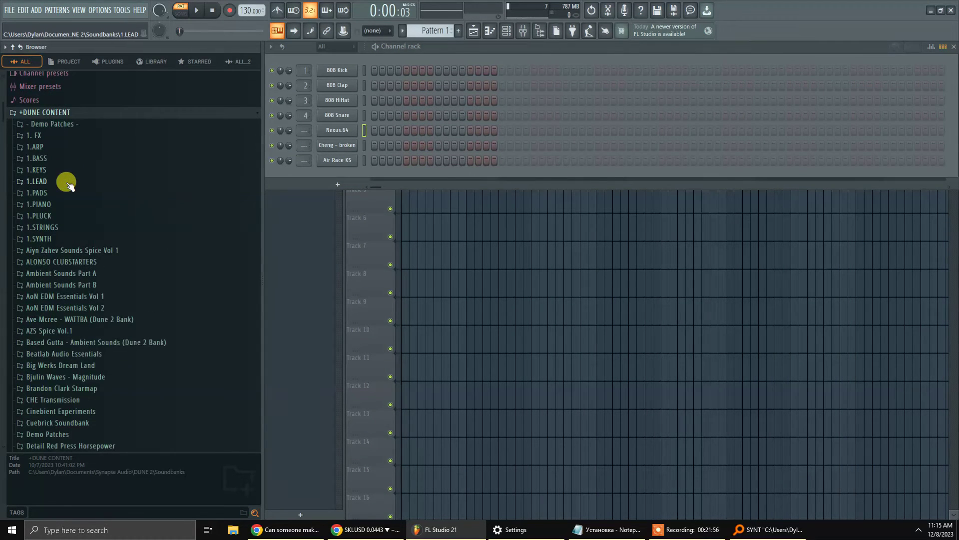
pyautogui.scroll(-5, 67, 180)
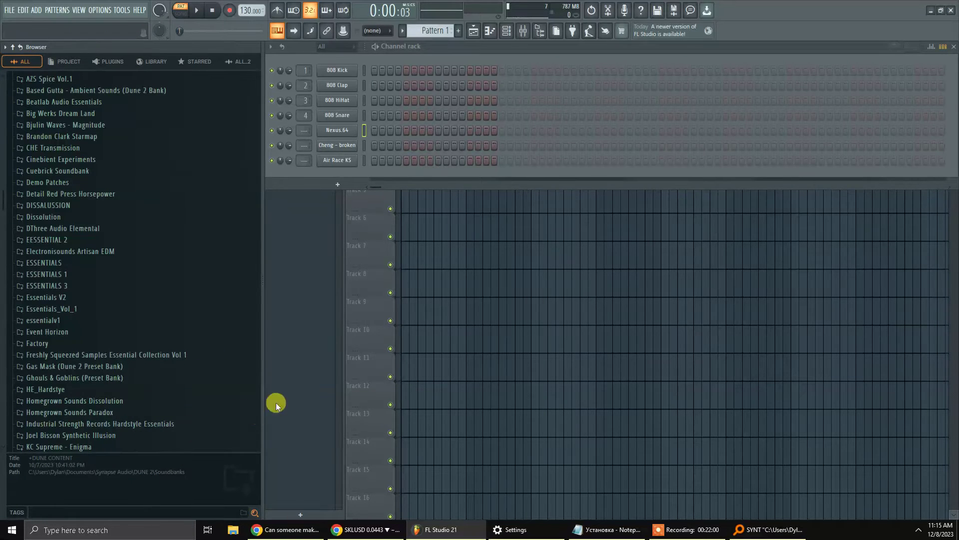
pyautogui.scroll(3, 213, 413)
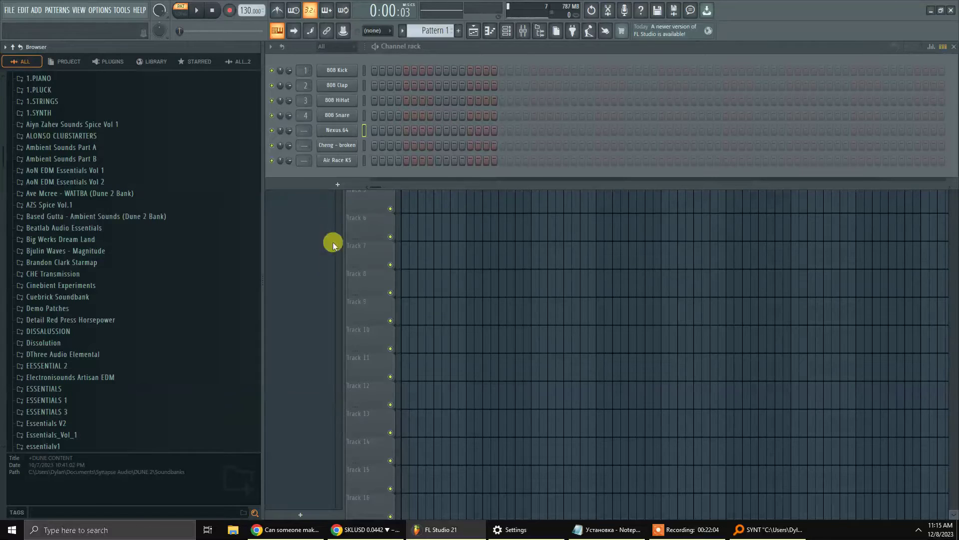
pyautogui.scroll(-5, 95, 200)
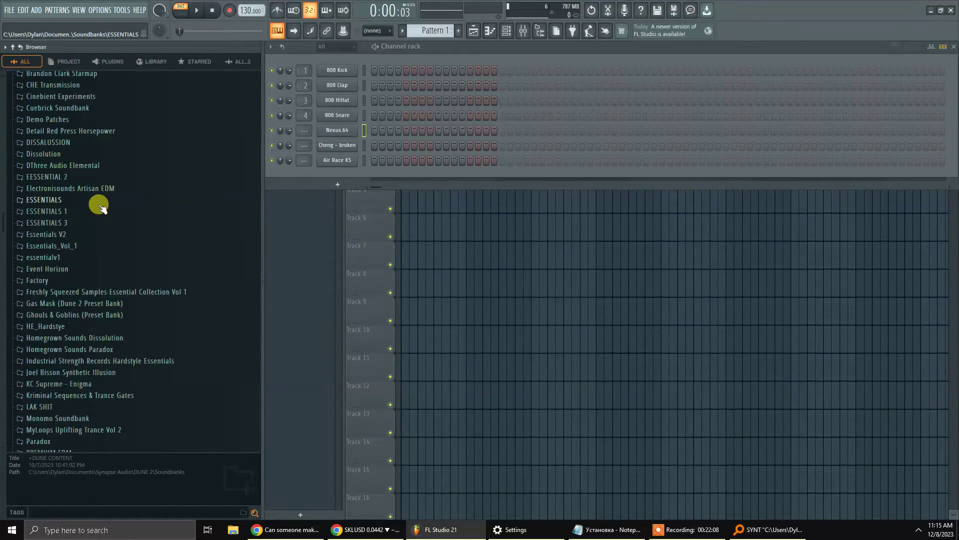
# Open the Cheng - broken and Nexus 64 channels, browse Nexus to XP Andromeda, highlight the Sq Alpha Centauri preset, and close Nexus
pyautogui.click(349, 143)
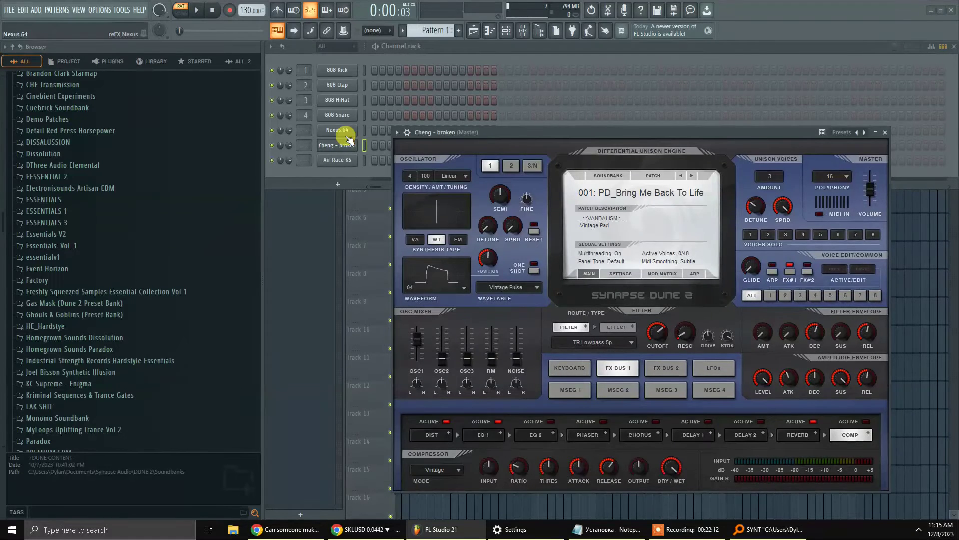
pyautogui.click(341, 131)
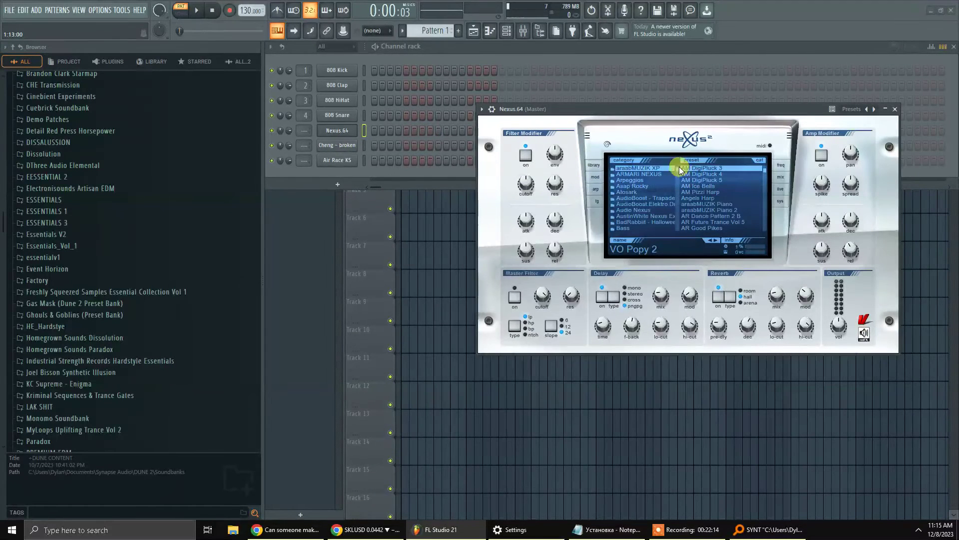
pyautogui.scroll(-4, 678, 172)
pyautogui.scroll(-15, 678, 173)
pyautogui.scroll(-10, 681, 204)
pyautogui.click(630, 199)
pyautogui.scroll(-5, 710, 192)
pyautogui.moveTo(766, 170); pyautogui.dragTo(761, 215)
pyautogui.click(714, 210)
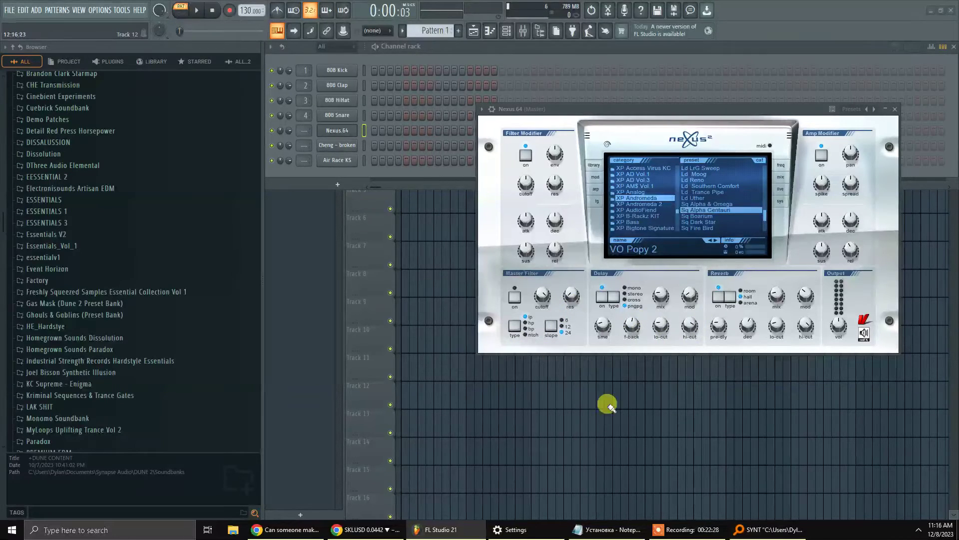
pyautogui.moveTo(701, 534)
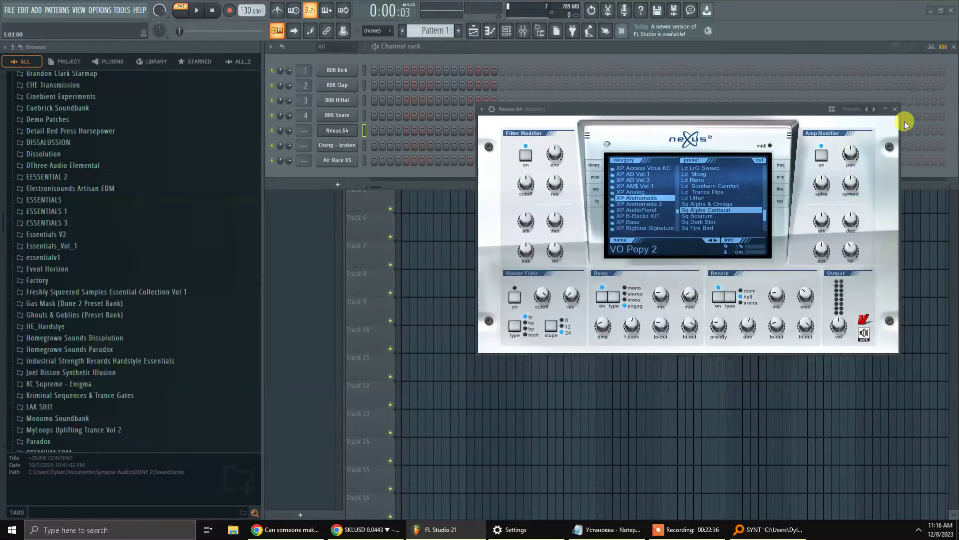
pyautogui.click(895, 109)
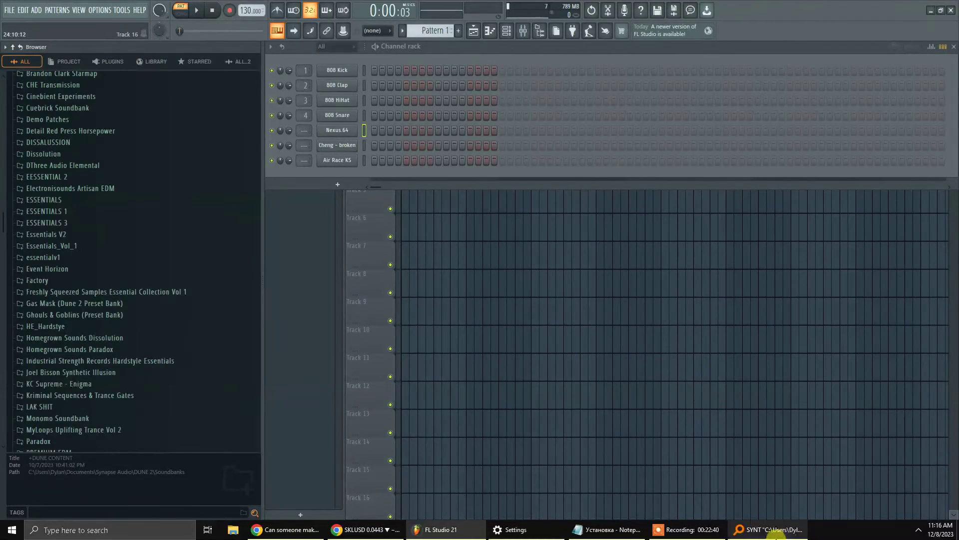
# Switch to the Everything window, deselect the SYNT search results for the Serum Presets folder, and look over the program's commands
pyautogui.click(755, 530)
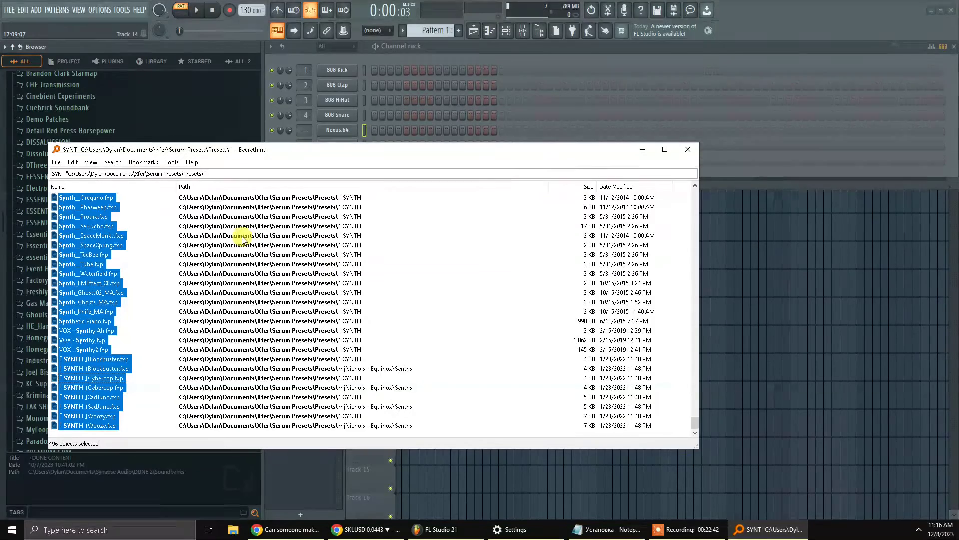
pyautogui.click(375, 334)
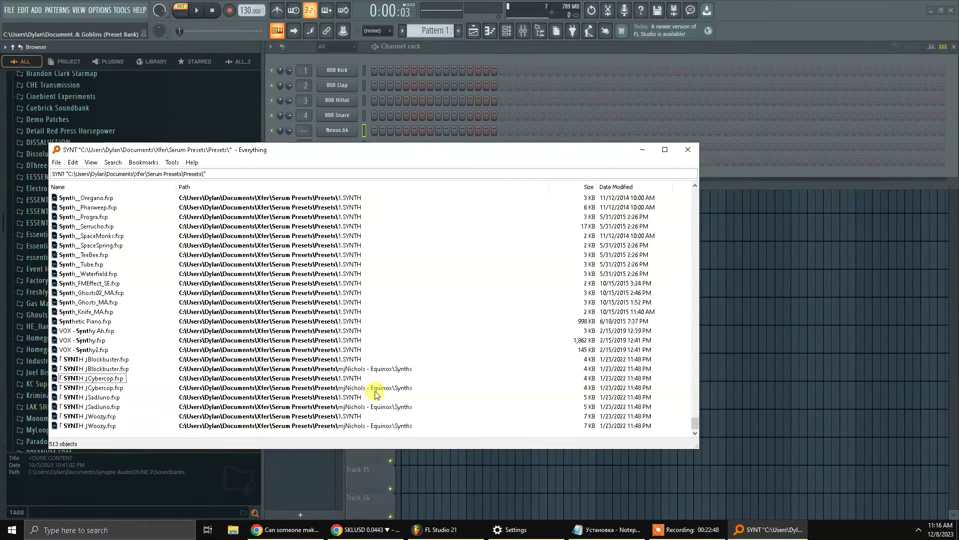
pyautogui.scroll(5, 395, 385)
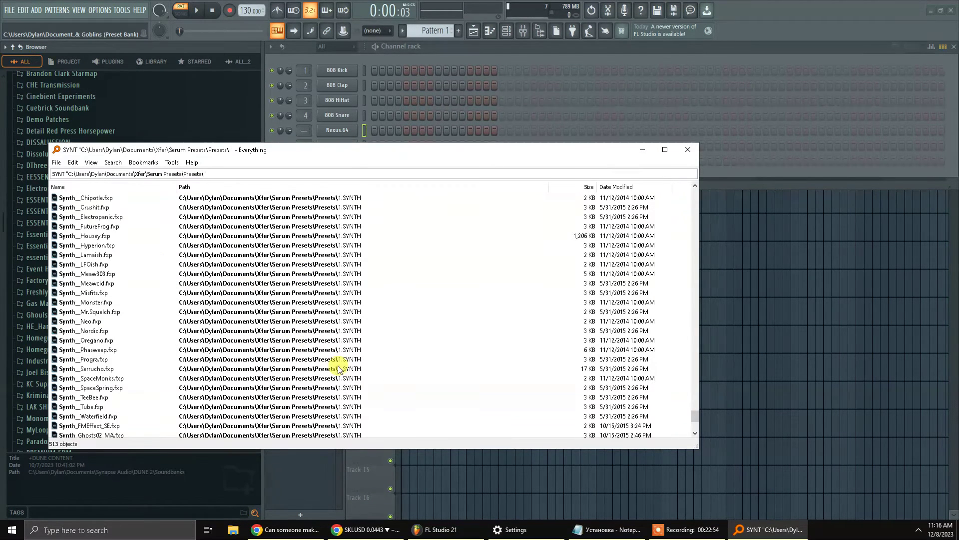
pyautogui.click(56, 163)
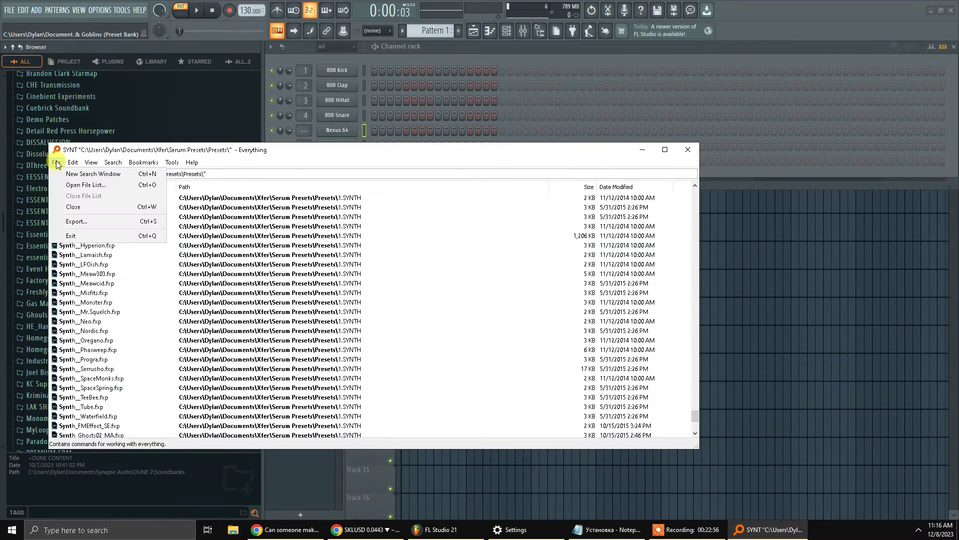
pyautogui.moveTo(191, 163)
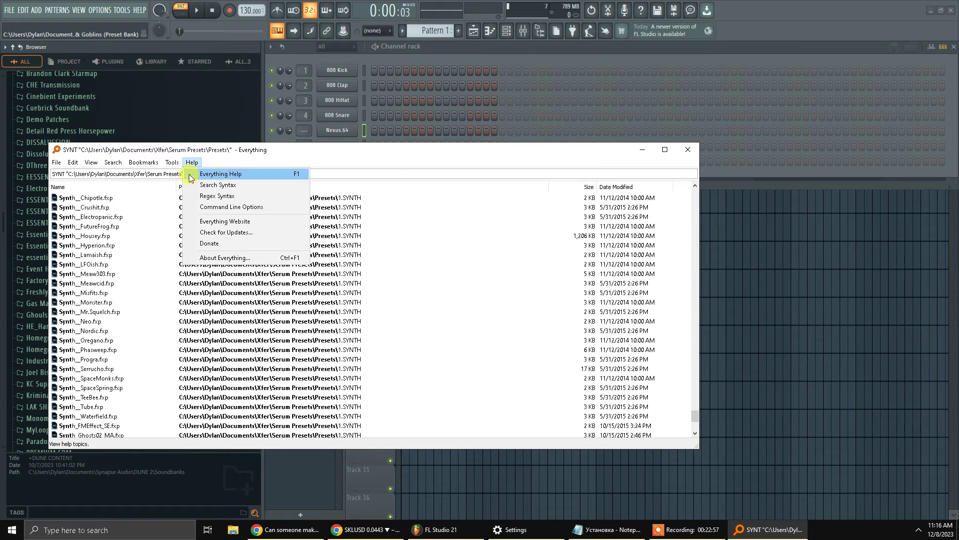
pyautogui.click(395, 170)
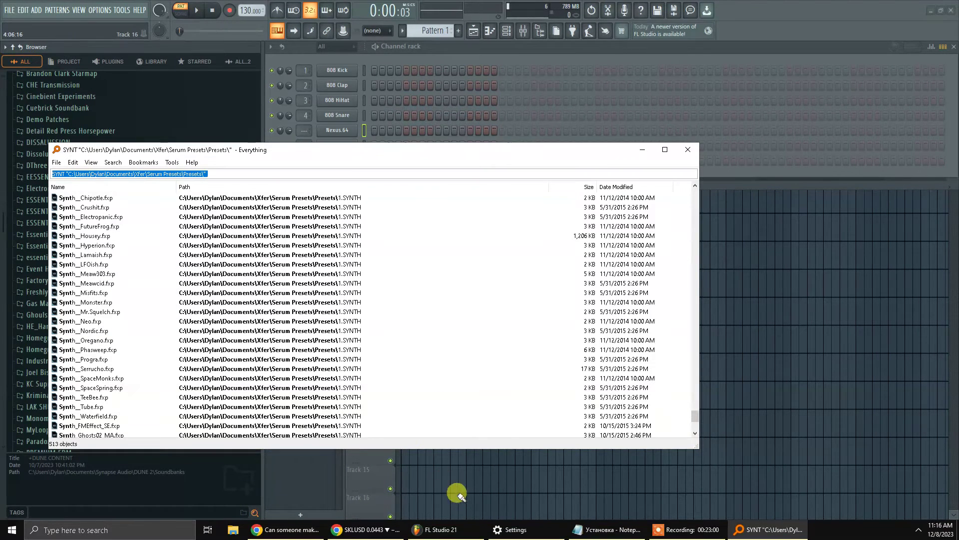
# Examine the names and folder paths of the earlier SYNT search results, and close the Everything window
pyautogui.scroll(18, 422, 361)
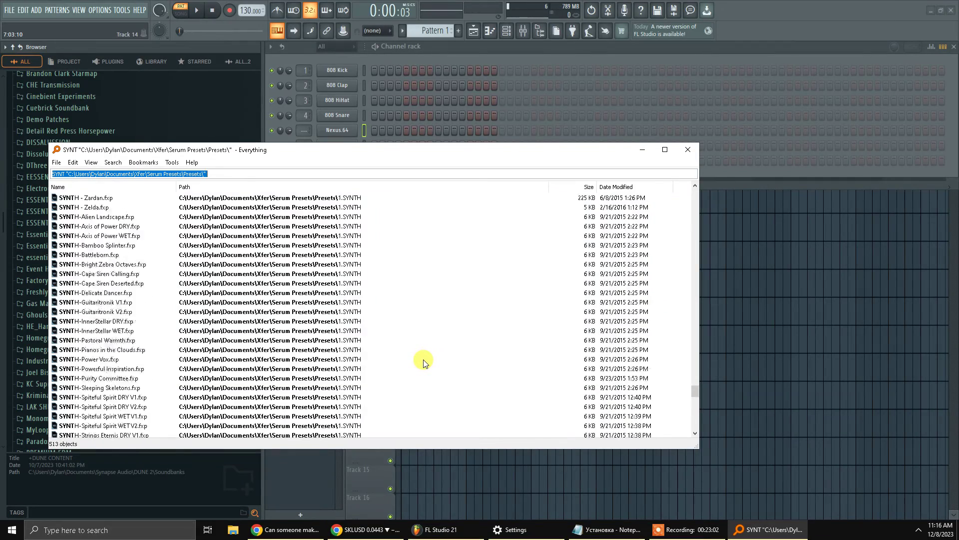
pyautogui.scroll(20, 423, 361)
pyautogui.scroll(20, 423, 361)
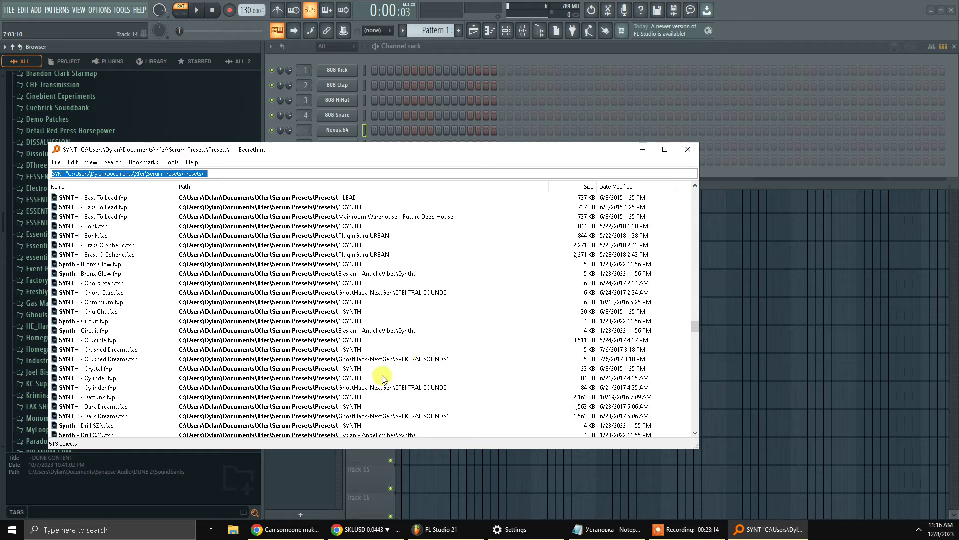
pyautogui.moveTo(382, 534)
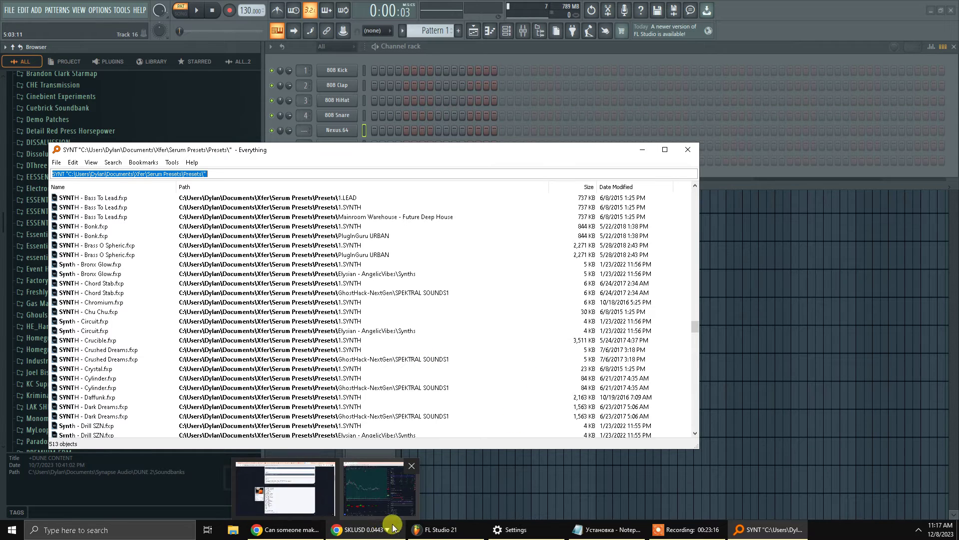
pyautogui.scroll(5, 273, 349)
pyautogui.scroll(8, 253, 349)
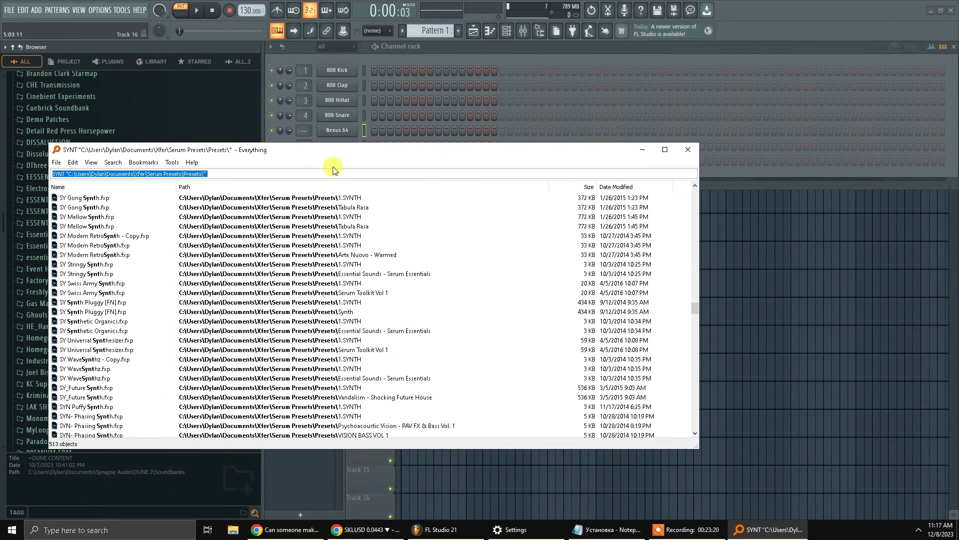
pyautogui.click(688, 151)
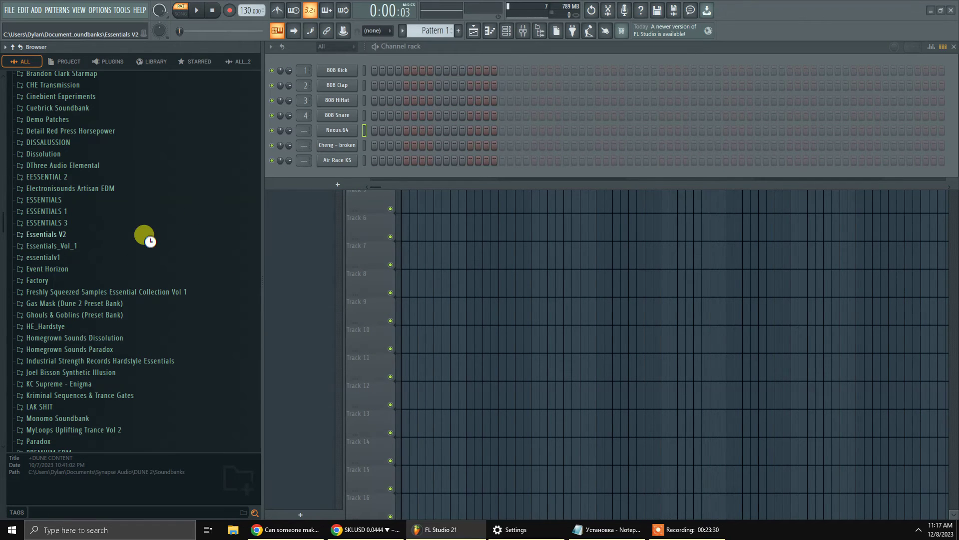
# Return to the main folder list of the FL Studio browser and select the CADILLAKTRACKZ KIT 2017 folder
pyautogui.scroll(10, 144, 236)
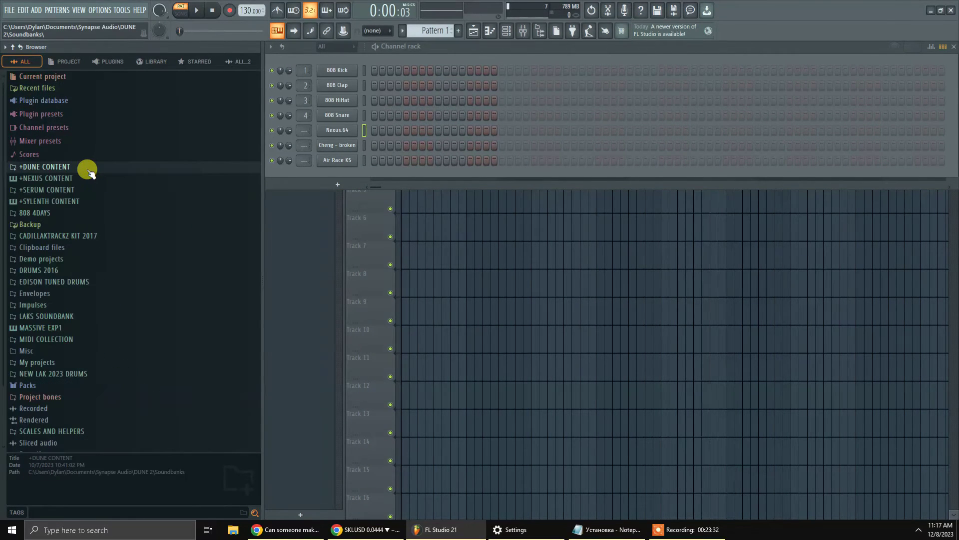
pyautogui.click(85, 236)
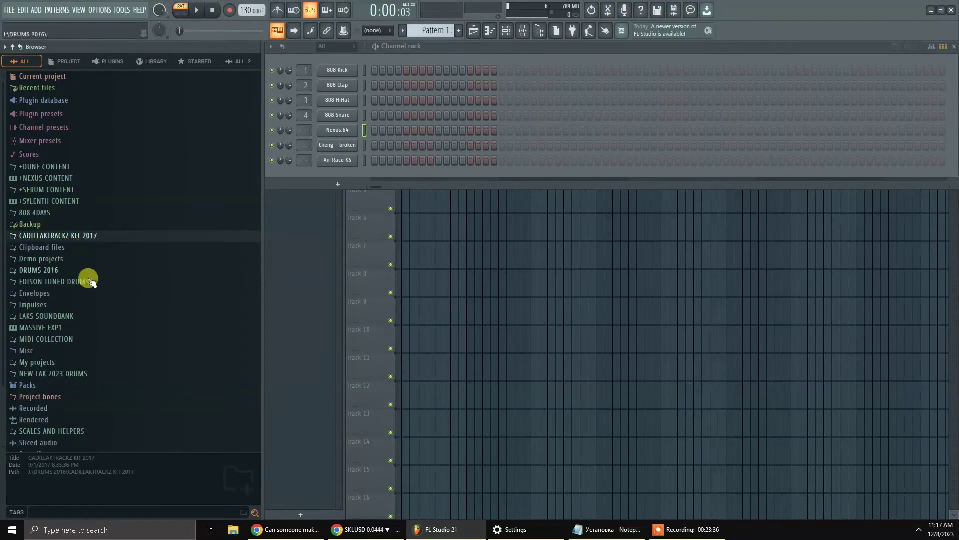
# Open the DRUMS 2016 folder, look through its drum kits, and expand the OZ - Vice City@ kit
pyautogui.click(65, 273)
pyautogui.scroll(-5, 145, 272)
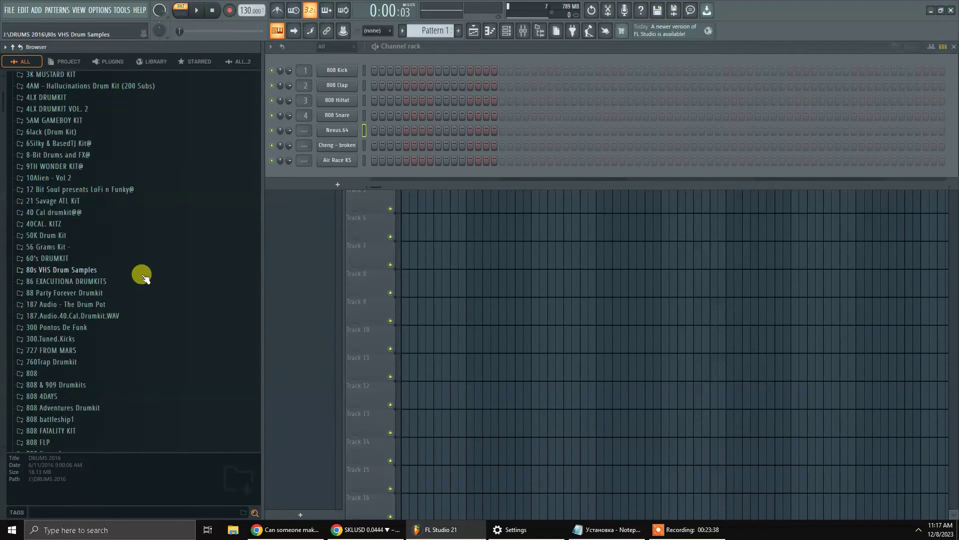
pyautogui.scroll(-20, 144, 278)
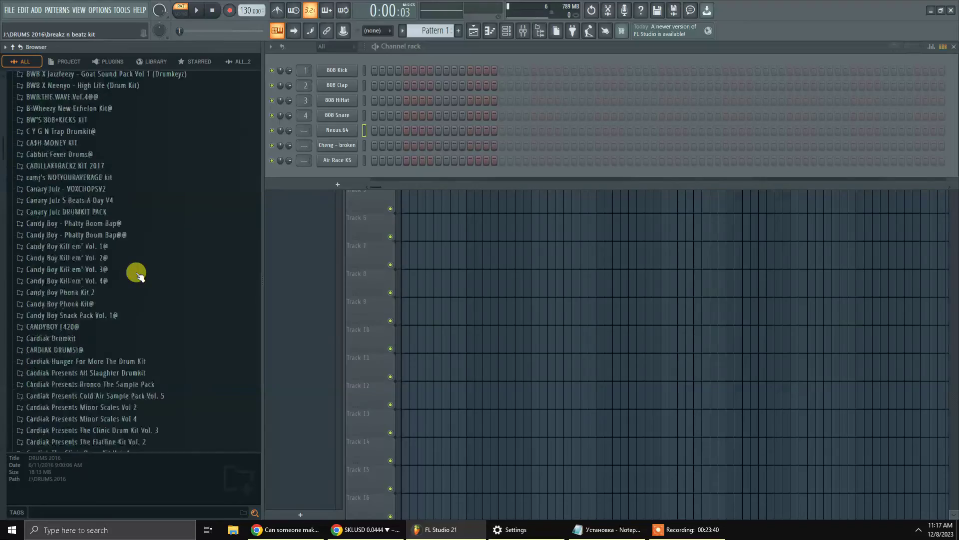
pyautogui.scroll(-20, 138, 276)
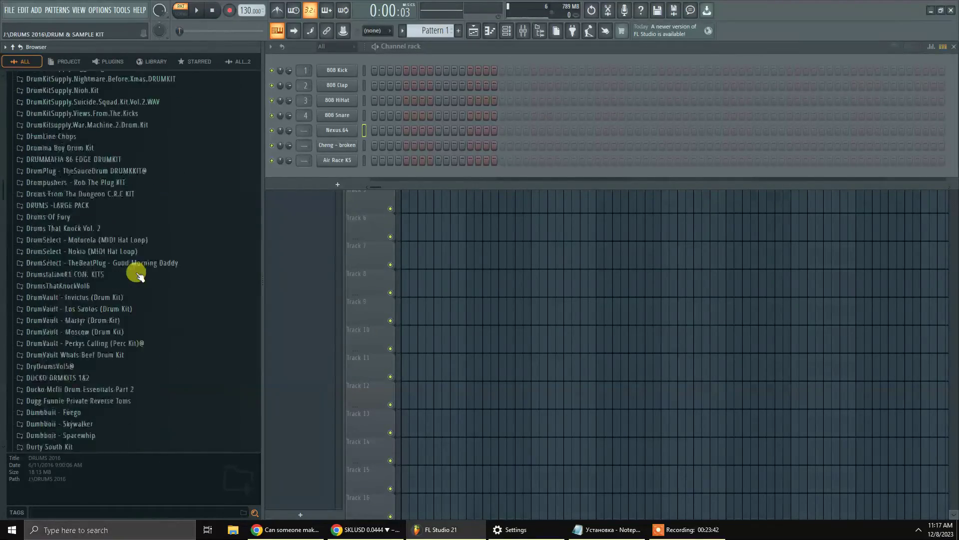
pyautogui.scroll(-20, 138, 275)
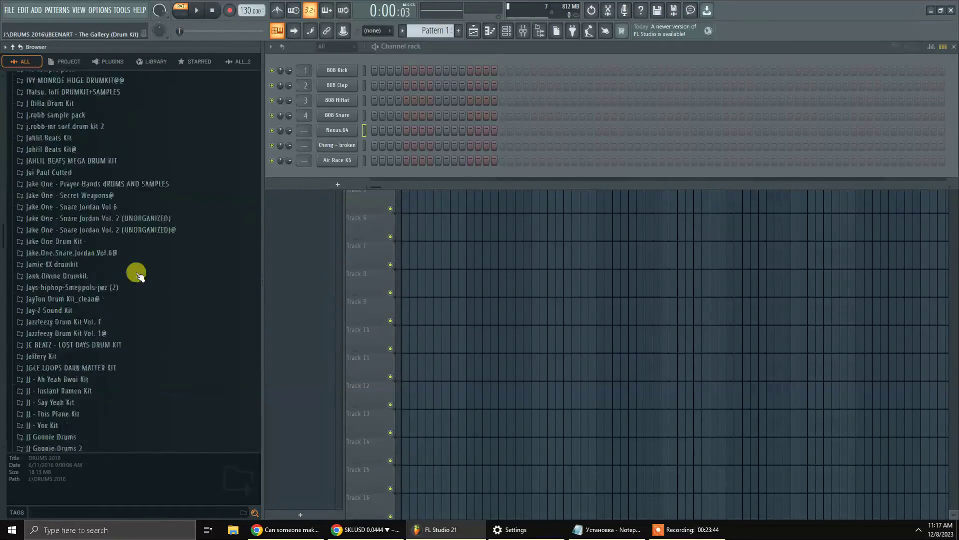
pyautogui.scroll(-20, 138, 275)
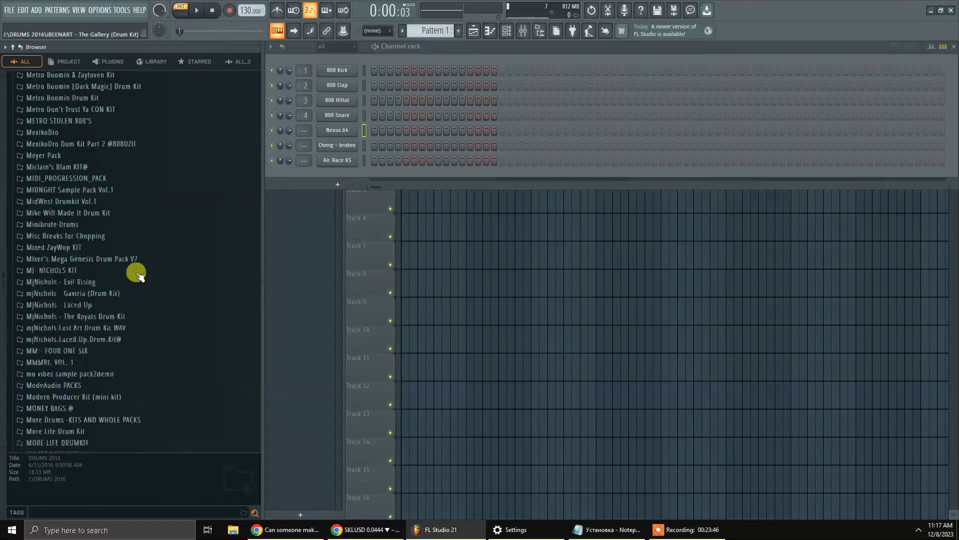
pyautogui.scroll(-20, 138, 275)
pyautogui.click(98, 279)
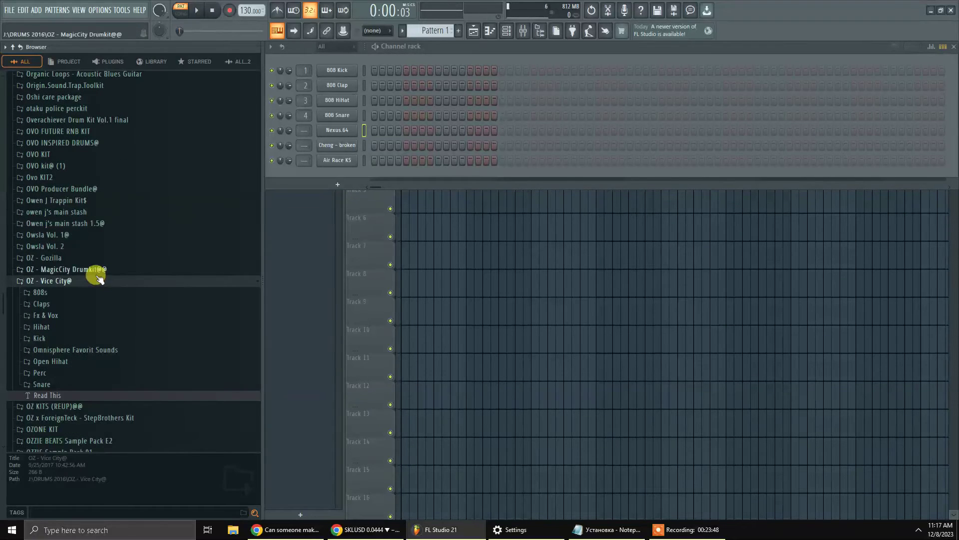
# Open the Fx & Vox folder of OZ - Vice City@ and preview samples including Fx (Siren), Vox 3 (HEEYY) and Vox 4 (WOAH)
pyautogui.scroll(-5, 67, 325)
pyautogui.click(52, 126)
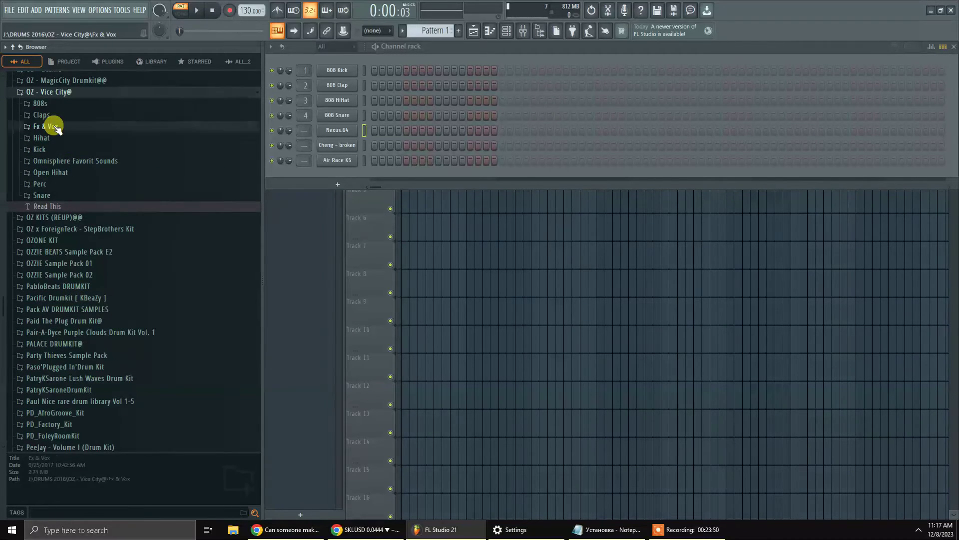
pyautogui.click(72, 201)
pyautogui.click(60, 242)
pyautogui.click(60, 252)
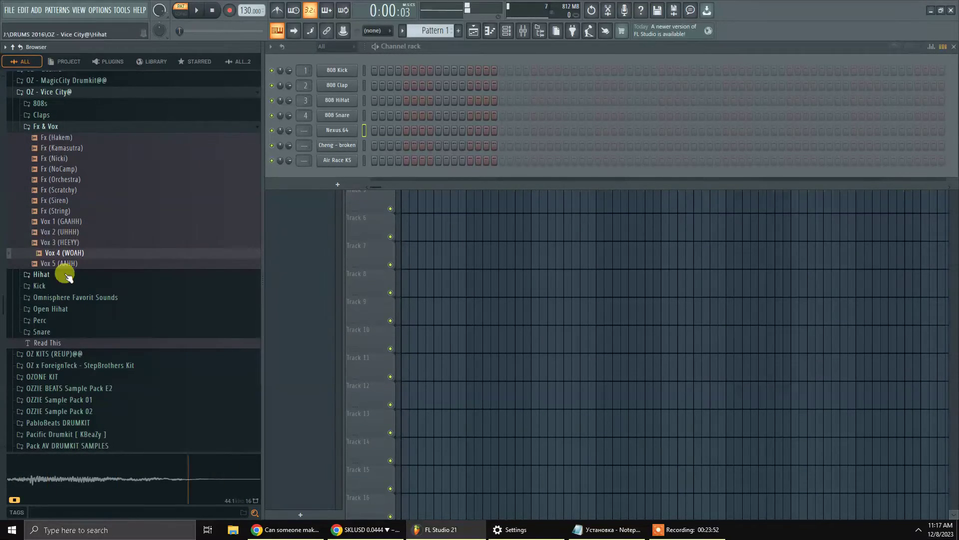
# Open the Kick folder of OZ - Vice City@, preview its samples, and return to the main folder list
pyautogui.click(64, 285)
pyautogui.click(55, 311)
pyautogui.click(59, 341)
pyautogui.click(49, 85)
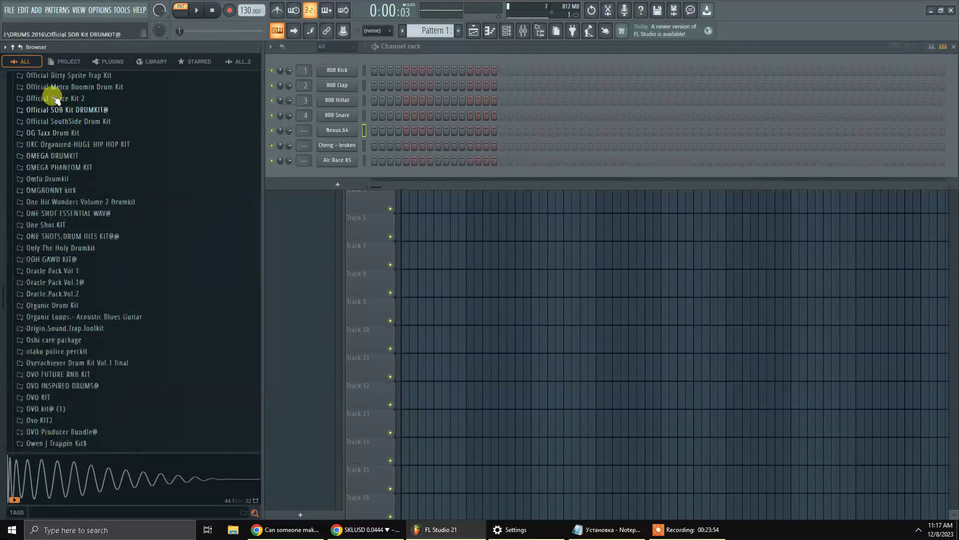
pyautogui.click(6, 47)
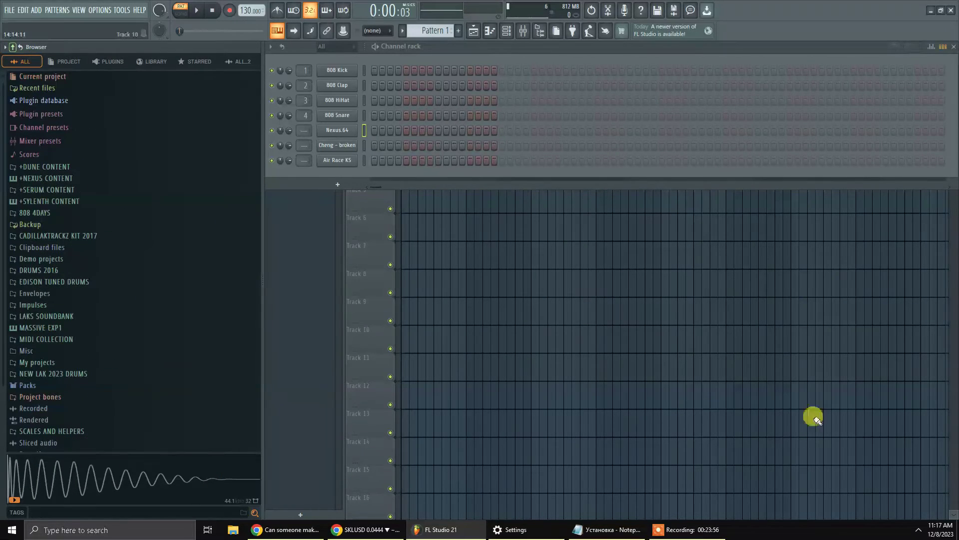
# Expand the CADILLAKTRACKZ KIT 2017 folder to view its category subfolders, and collapse it again
pyautogui.moveTo(692, 531)
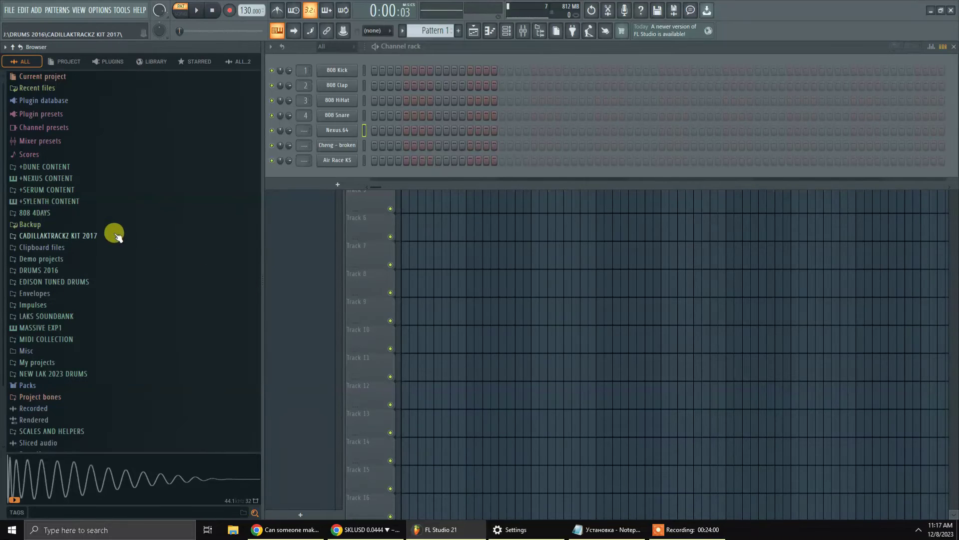
pyautogui.click(101, 237)
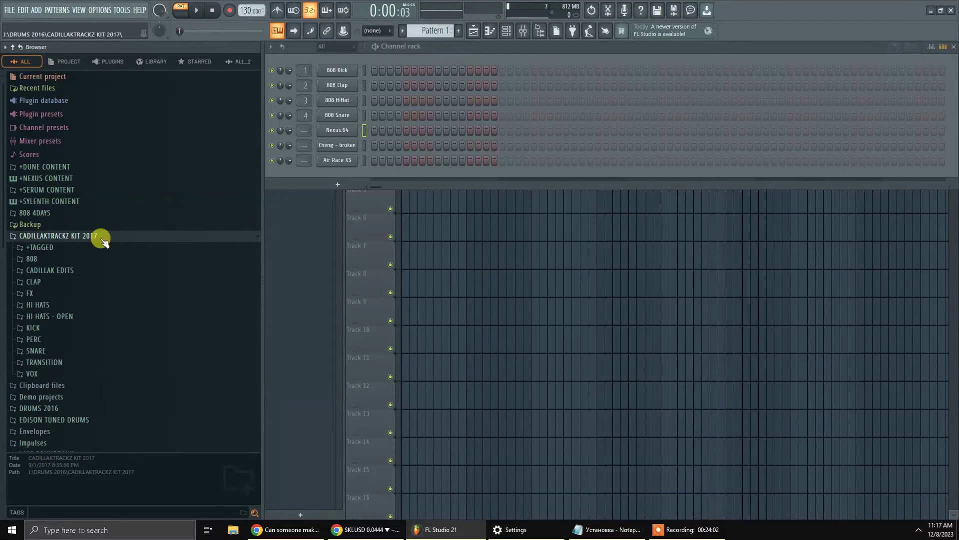
pyautogui.click(101, 236)
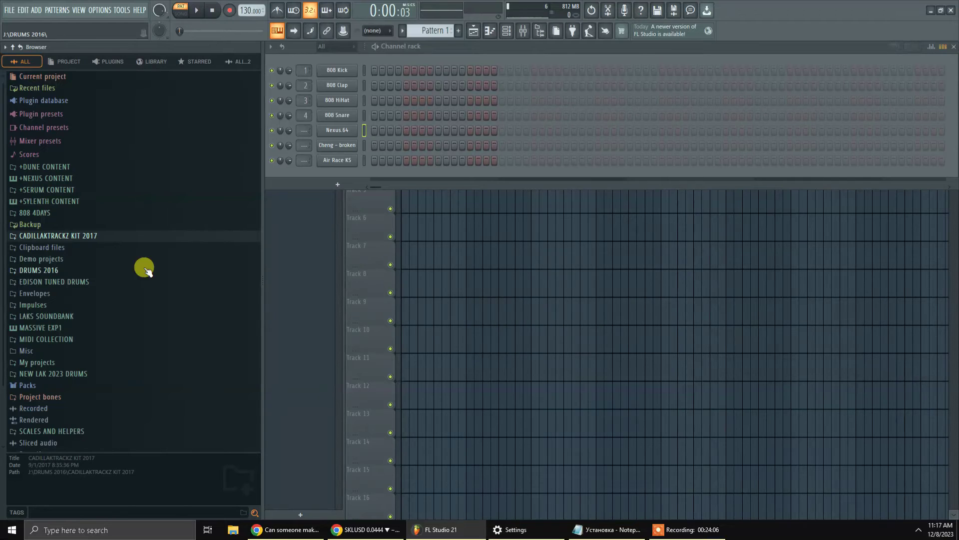
# Open the DRUMS 2016 folder and expand AlienBeatscapes_Wav_SP down to the Hi-Hats folder in One Shots
pyautogui.click(60, 270)
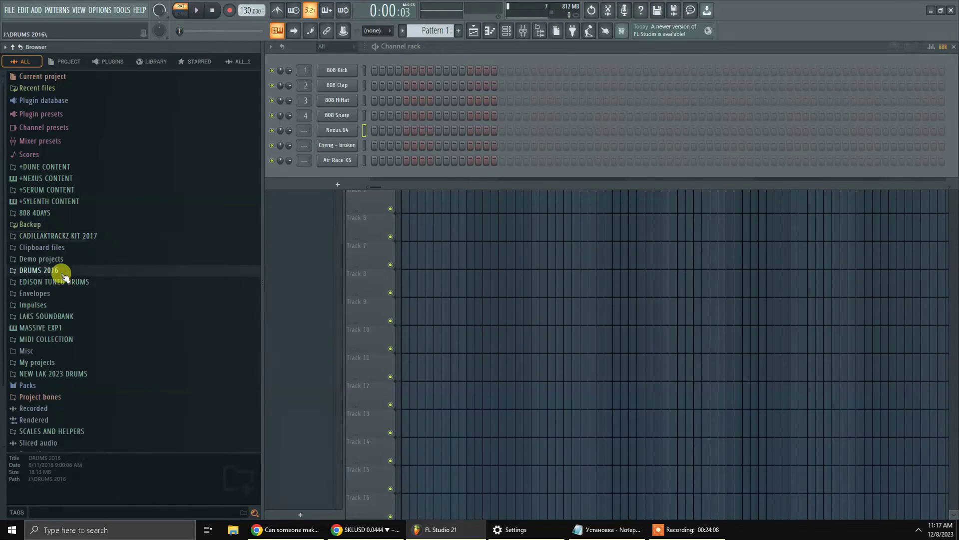
pyautogui.scroll(-5, 90, 315)
pyautogui.scroll(-2, 92, 317)
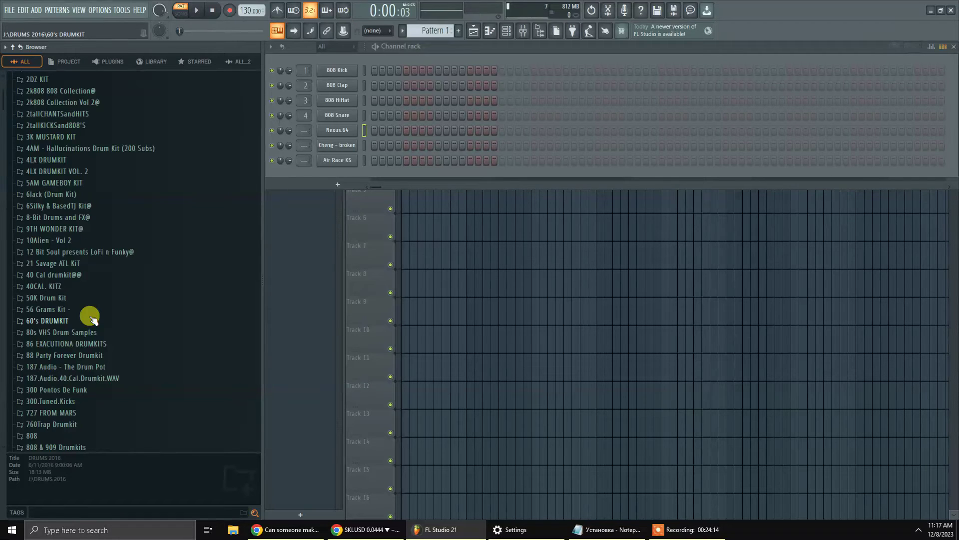
pyautogui.scroll(-5, 103, 283)
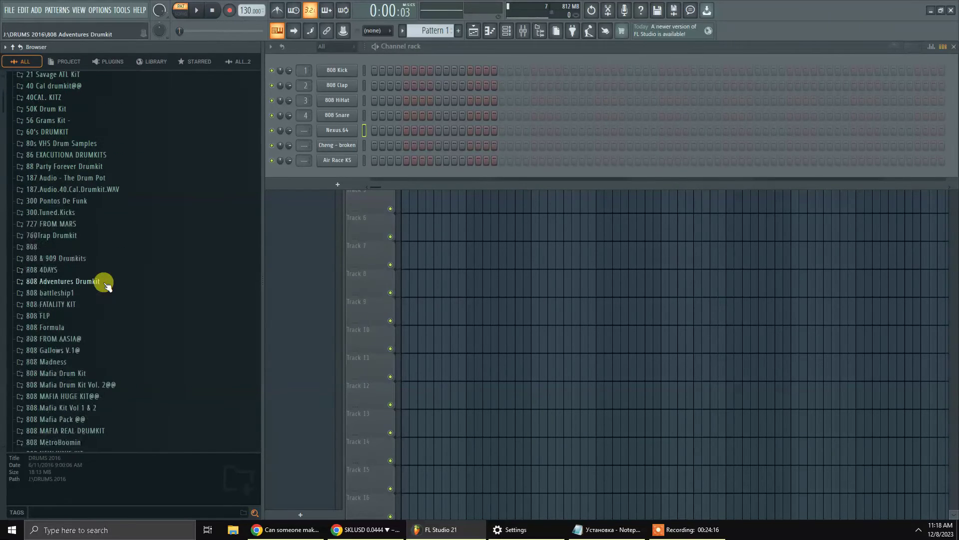
pyautogui.scroll(-10, 107, 284)
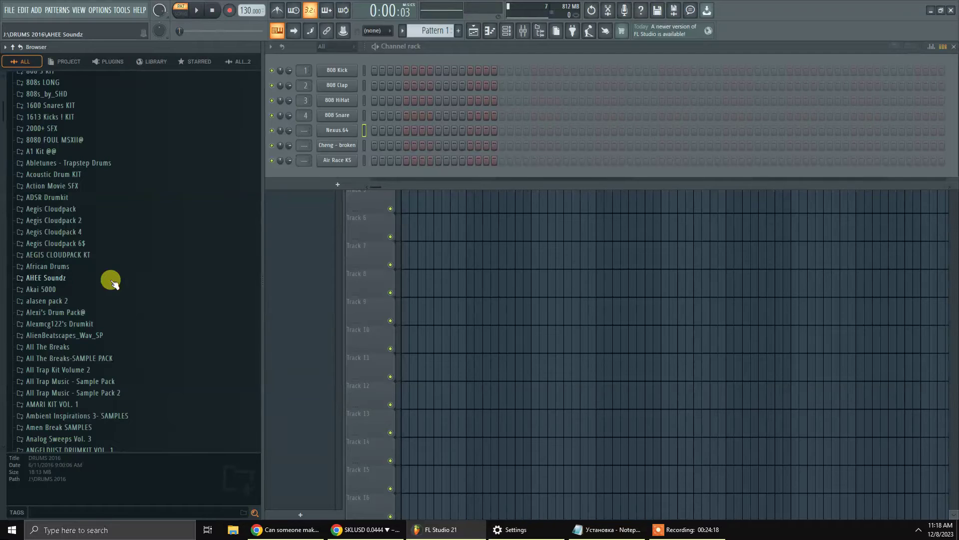
pyautogui.click(40, 335)
pyautogui.click(59, 359)
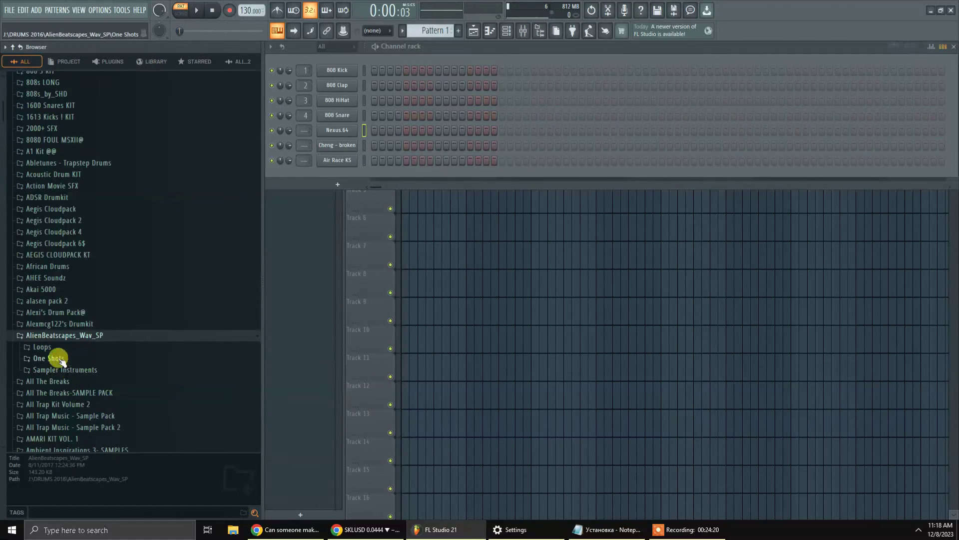
pyautogui.click(58, 357)
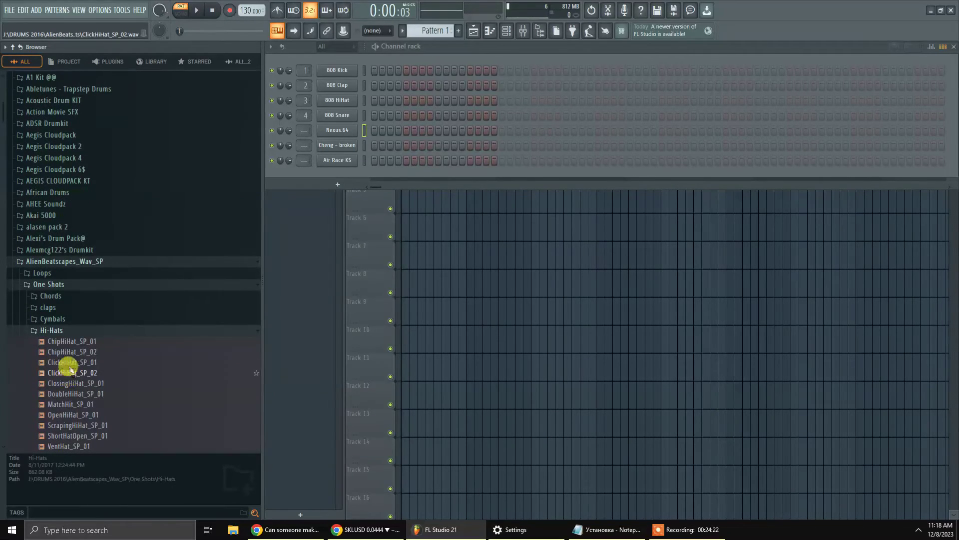
# Preview the ClickHiHat_SP_01, MatchHit_SP_01 and ShortHatOpen_SP_01 samples in the Hi-Hats folder
pyautogui.click(73, 298)
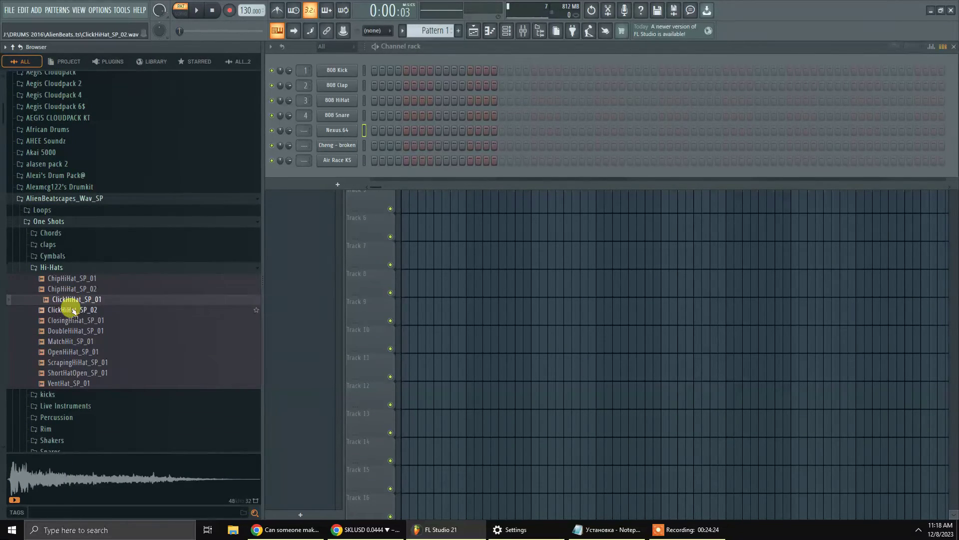
pyautogui.click(73, 341)
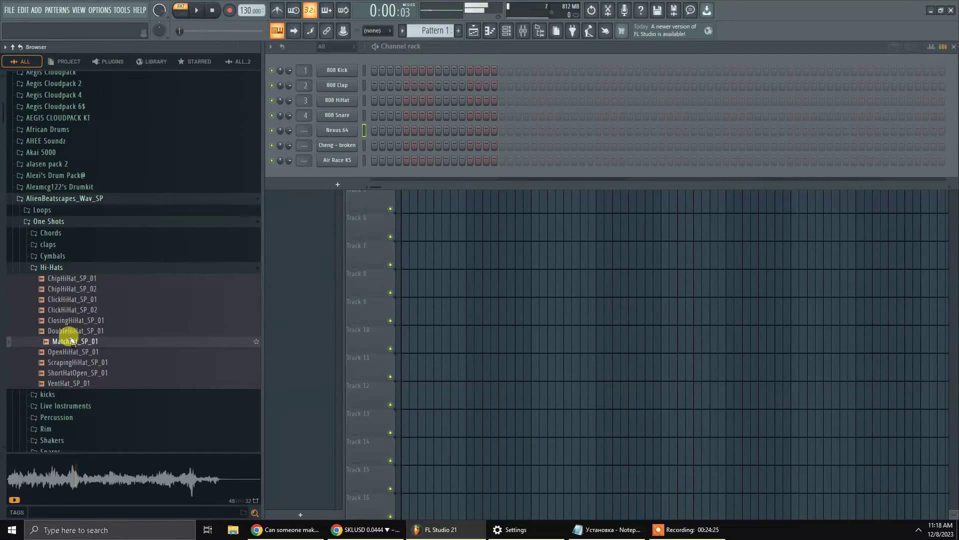
pyautogui.click(70, 372)
# Expand the Anno Domini Drums - Life and Death @@ and AraabMuzik Drums kits in DRUMS 2016
pyautogui.scroll(-7, 96, 350)
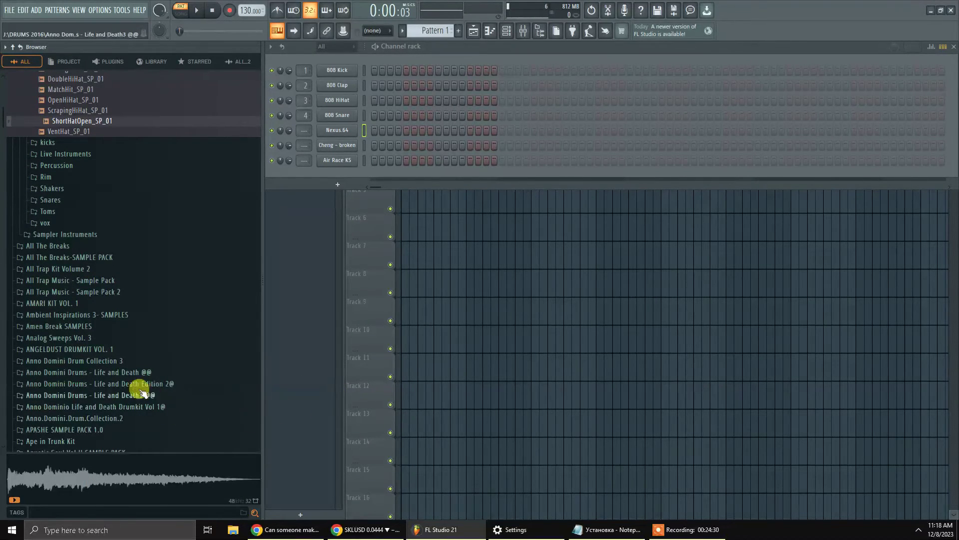
pyautogui.click(92, 374)
pyautogui.scroll(-10, 93, 373)
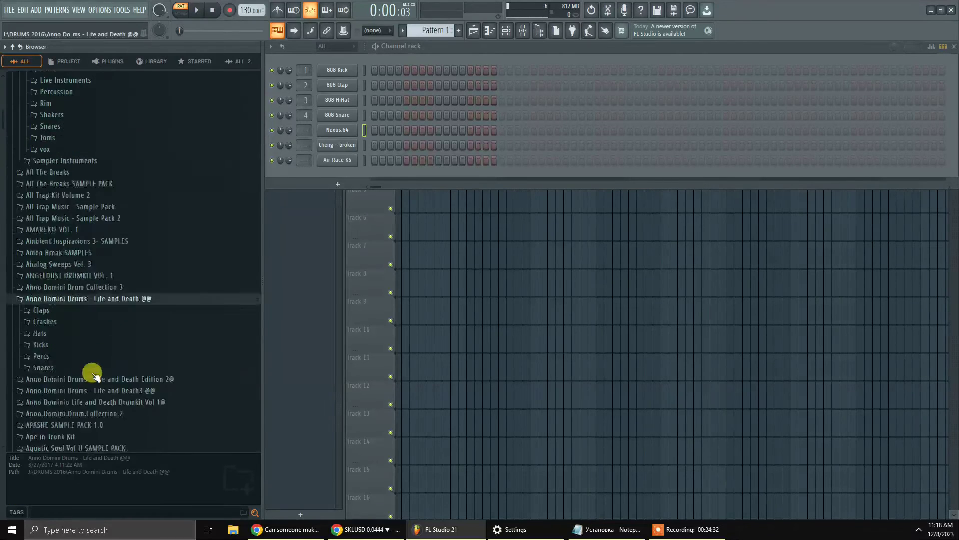
pyautogui.click(64, 181)
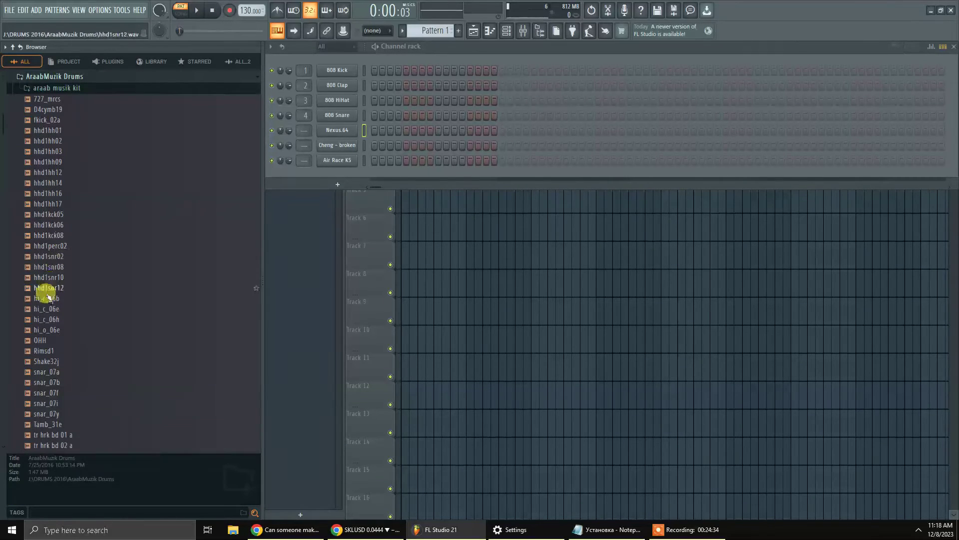
# Preview AraabMuzik Drums samples including hi_c_06b, hi_o_06e, snar_07b and tr hrk scratch 06 a rev, and look over the kits below
pyautogui.click(44, 300)
pyautogui.click(44, 330)
pyautogui.click(48, 382)
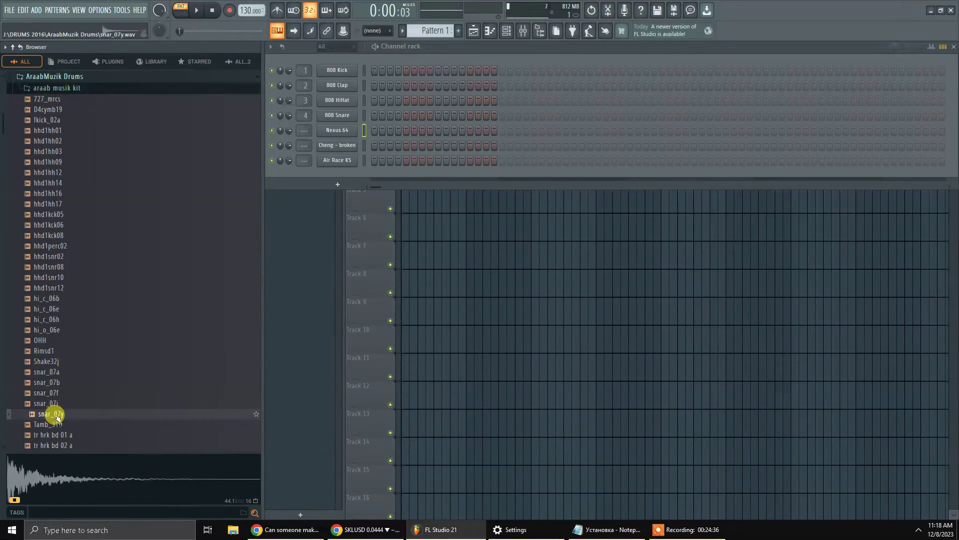
pyautogui.scroll(-12, 64, 396)
pyautogui.click(62, 142)
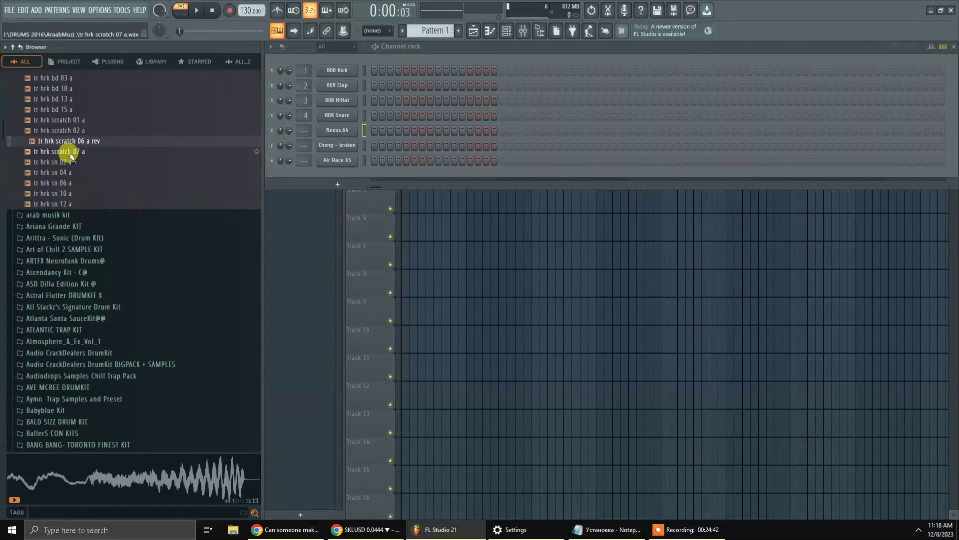
pyautogui.scroll(-8, 124, 264)
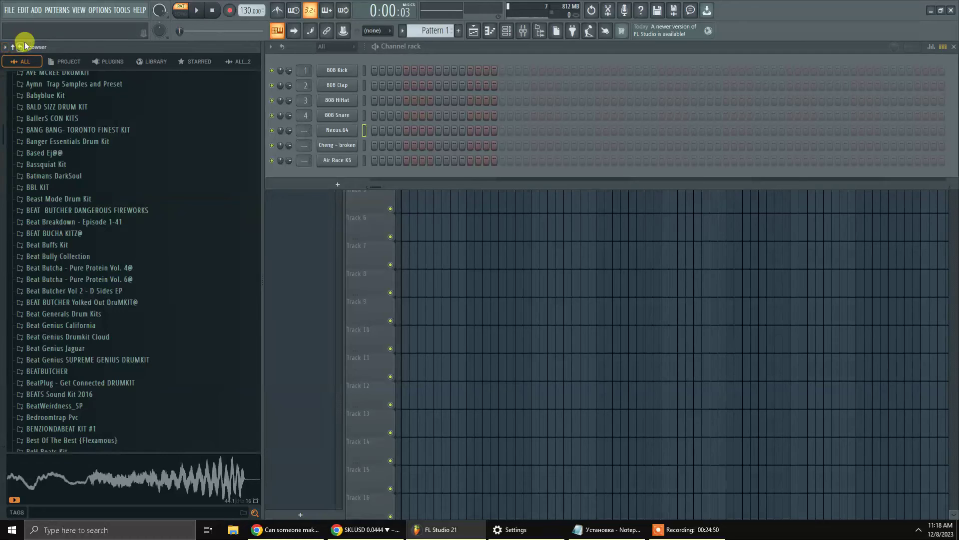
# Return to the main folder list and open the KICK folder of CADILLAKTRACKZ KIT 2017
pyautogui.click(12, 47)
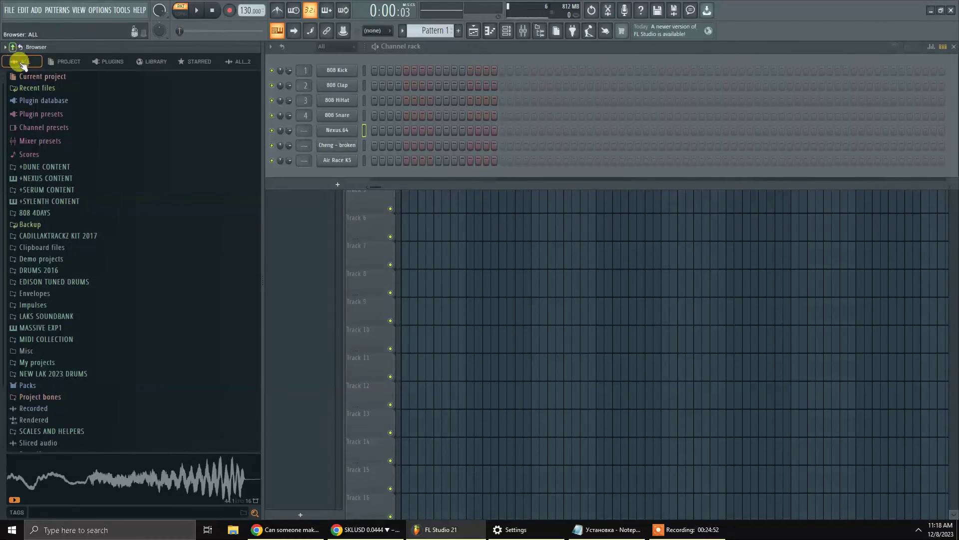
pyautogui.click(97, 236)
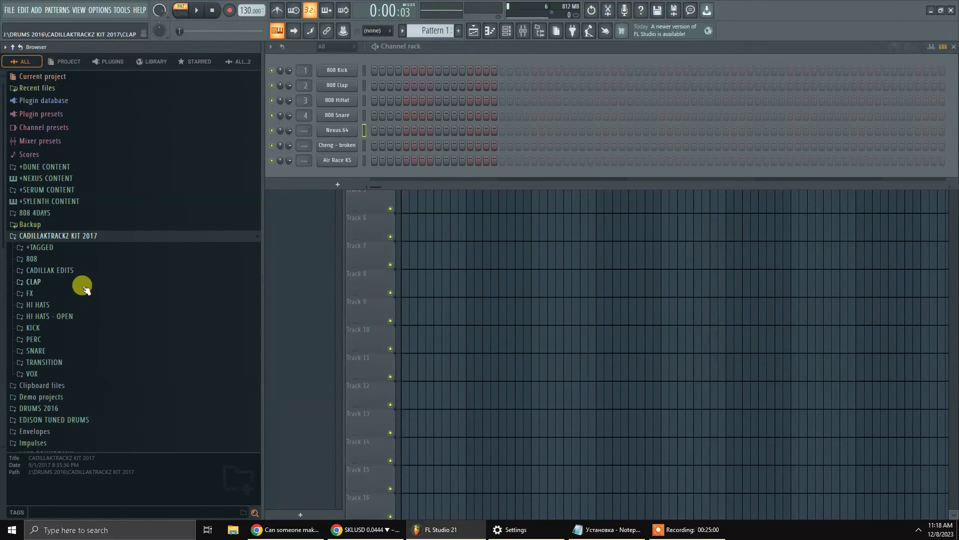
pyautogui.click(49, 332)
pyautogui.scroll(-10, 97, 278)
pyautogui.scroll(-20, 99, 282)
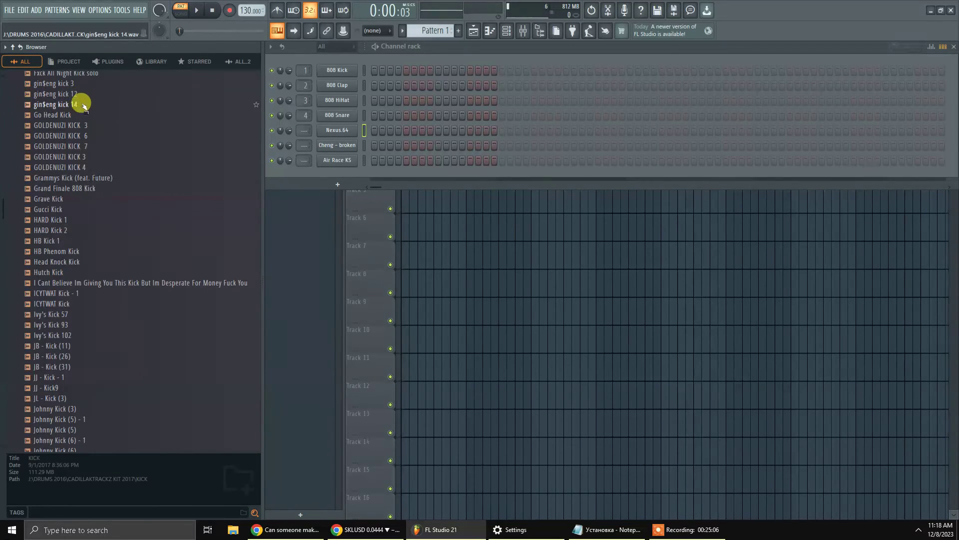
# Preview the kick samples one after another from Go Head Kick through Head Knock Kick
pyautogui.click(70, 117)
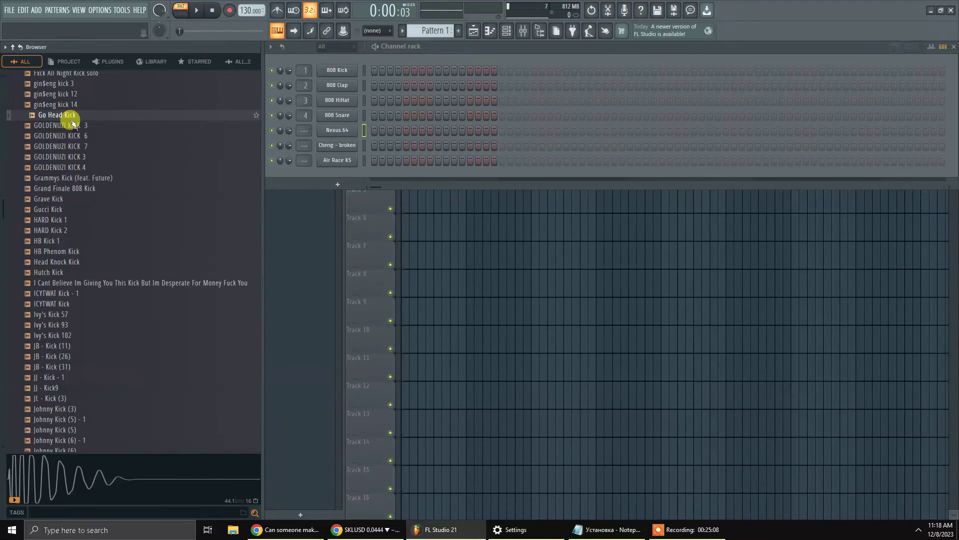
pyautogui.press('Down')
pyautogui.press('Down')
pyautogui.press('Down')
pyautogui.press('Down')
pyautogui.press('Down')
pyautogui.press('Down')
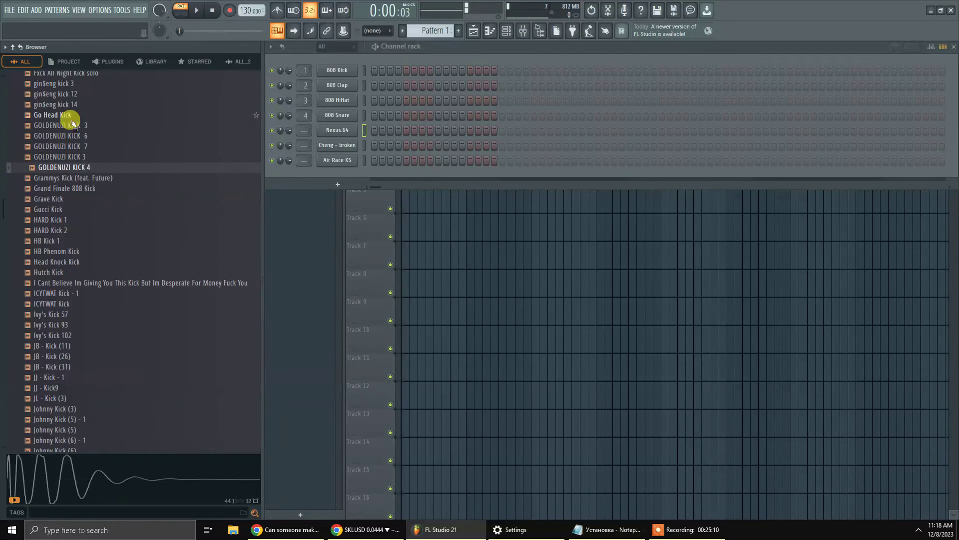
pyautogui.press('Down')
pyautogui.press('Down')
pyautogui.press('Down')
pyautogui.press('Down')
pyautogui.press('Down')
pyautogui.press('Down')
pyautogui.press('Down')
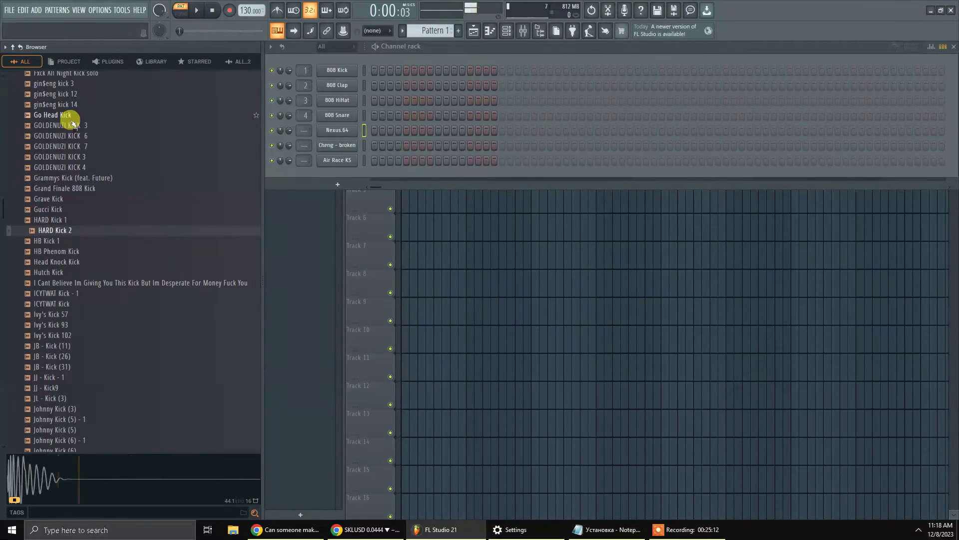
pyautogui.press('Down')
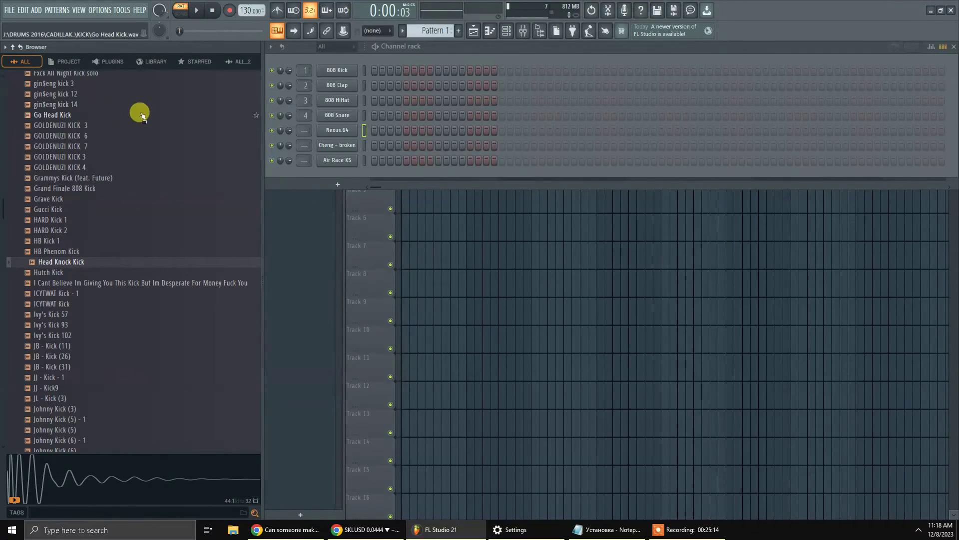
pyautogui.scroll(20, 122, 203)
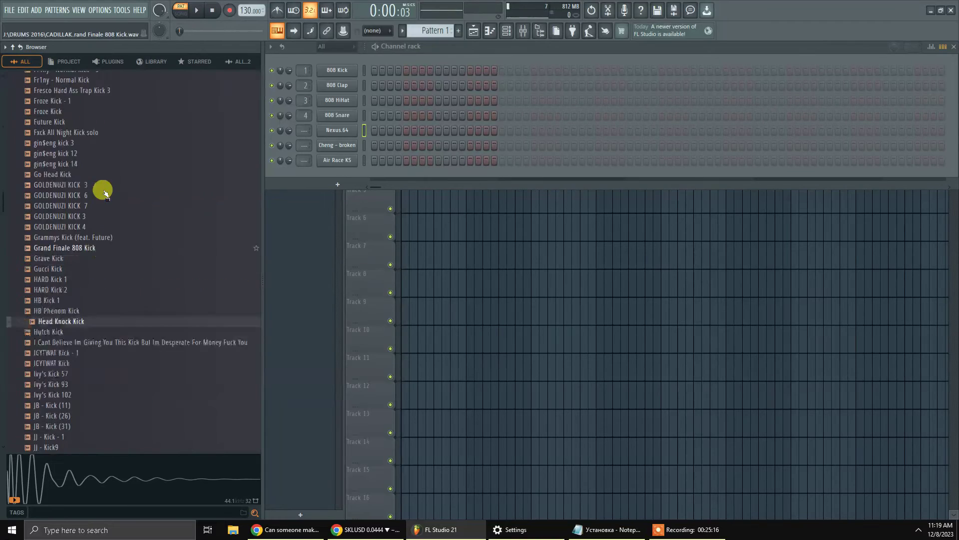
# Look into the HI HATS - OPEN folder of CADILLAKTRACKZ KIT 2017 and collapse both it and the KICK folder
pyautogui.scroll(20, 128, 203)
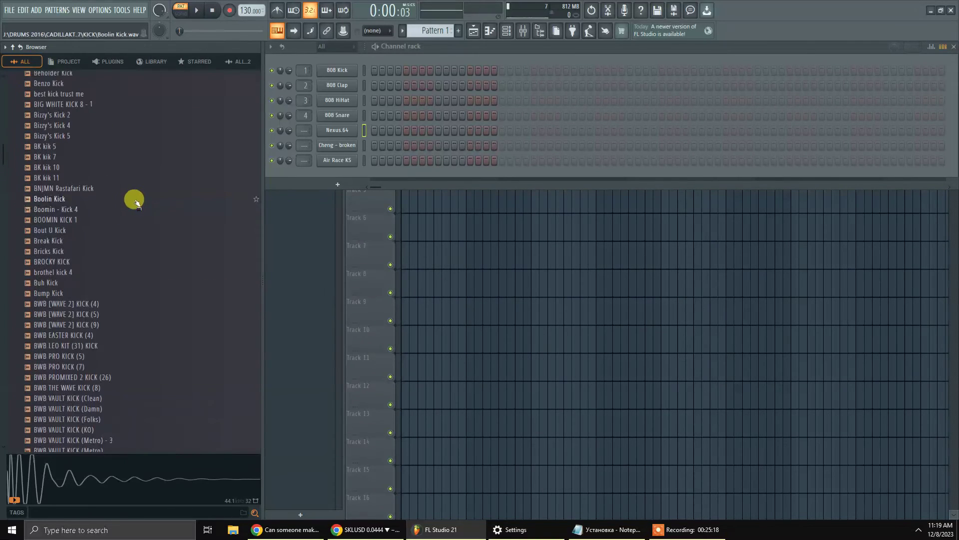
pyautogui.scroll(10, 133, 202)
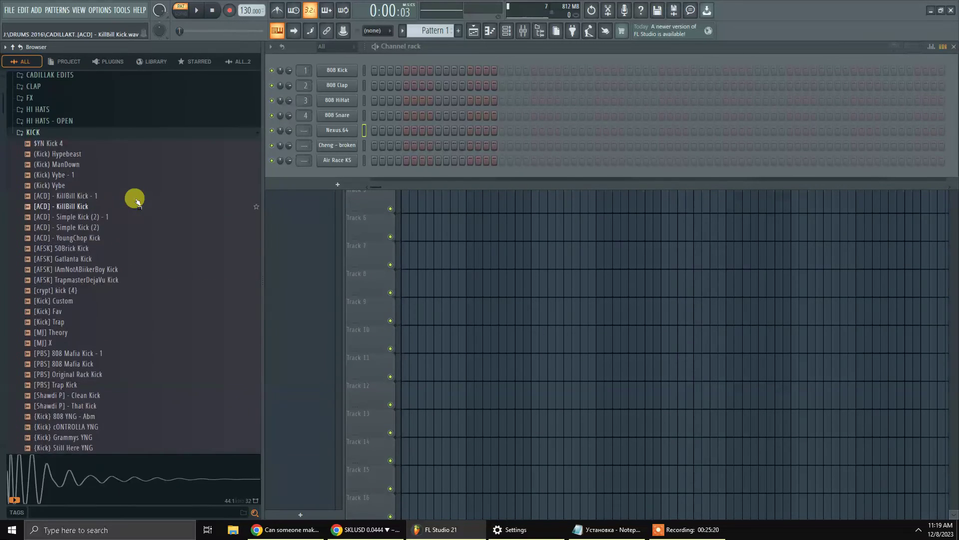
pyautogui.click(121, 314)
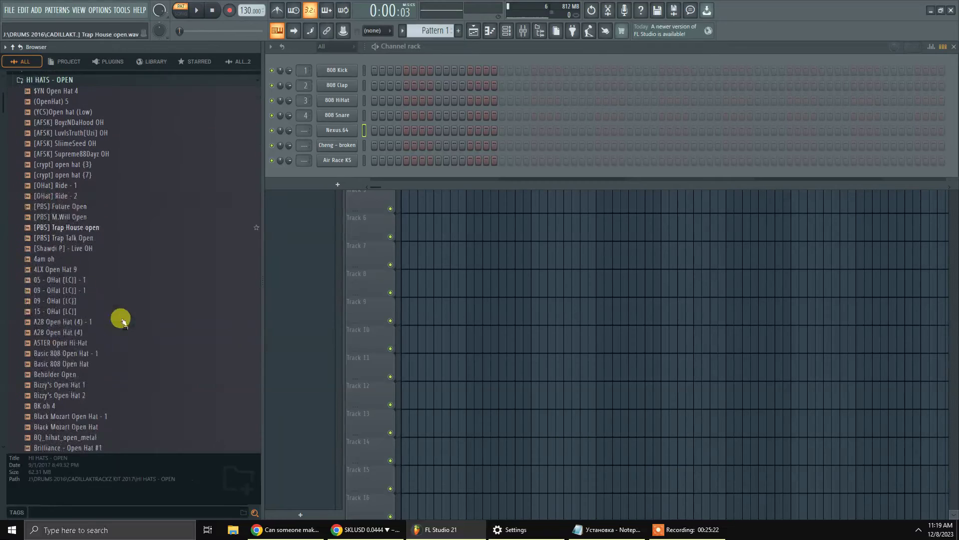
pyautogui.click(63, 77)
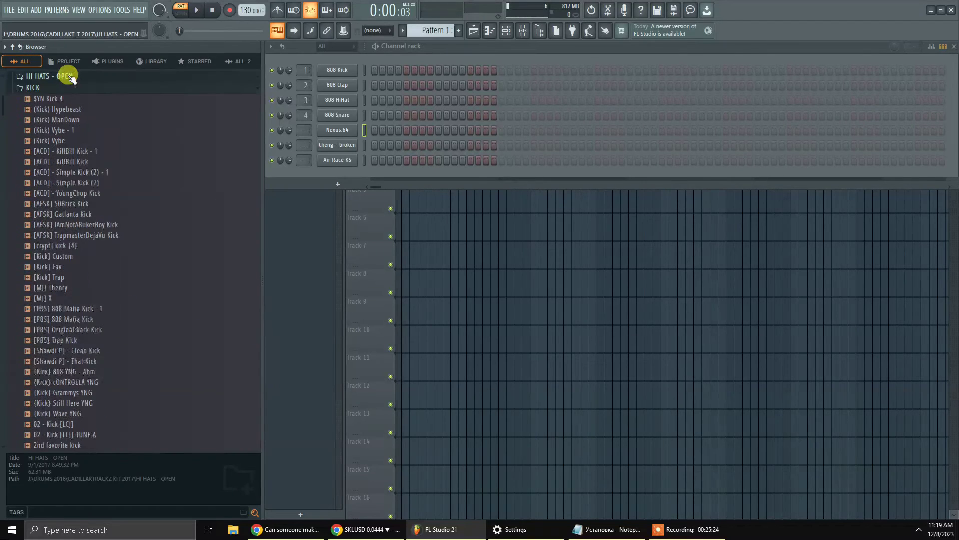
pyautogui.click(73, 89)
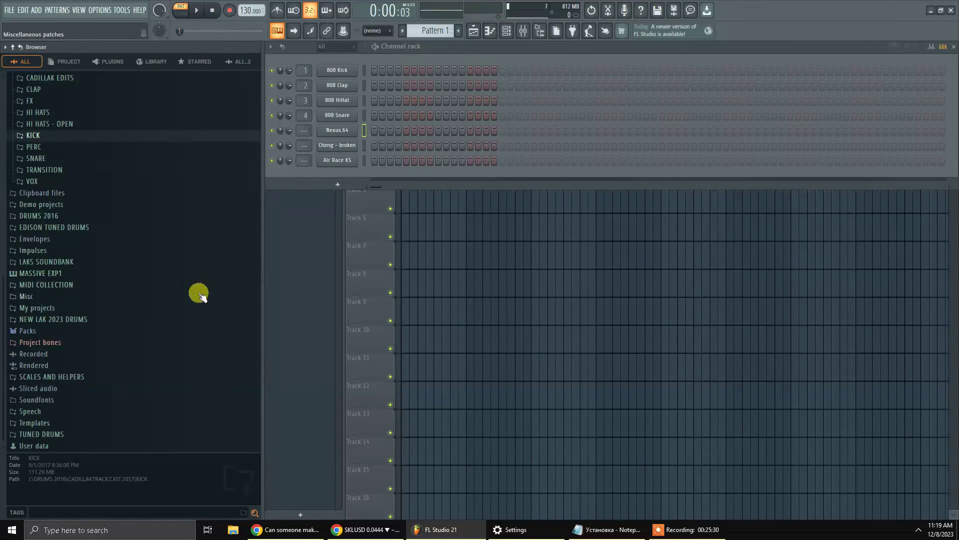
pyautogui.scroll(4, 119, 155)
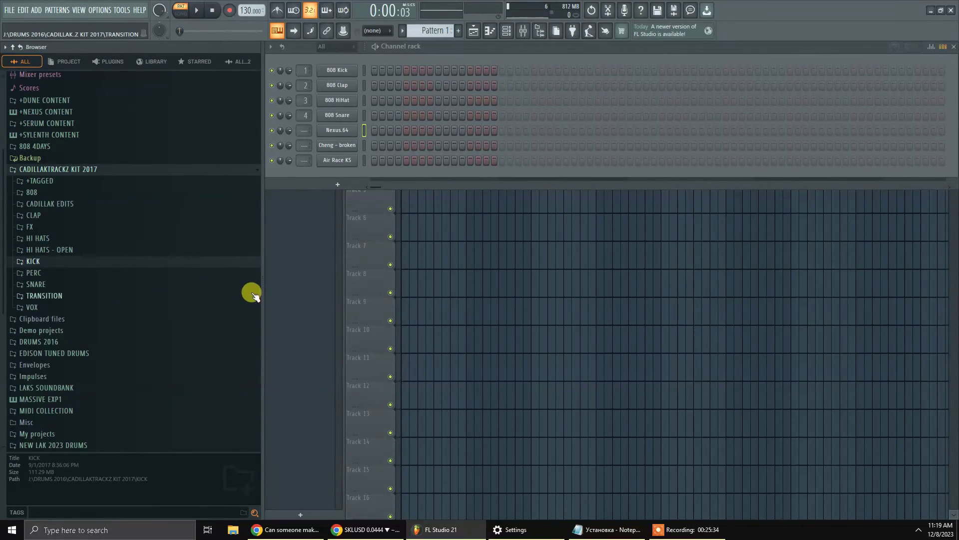
pyautogui.moveTo(657, 536)
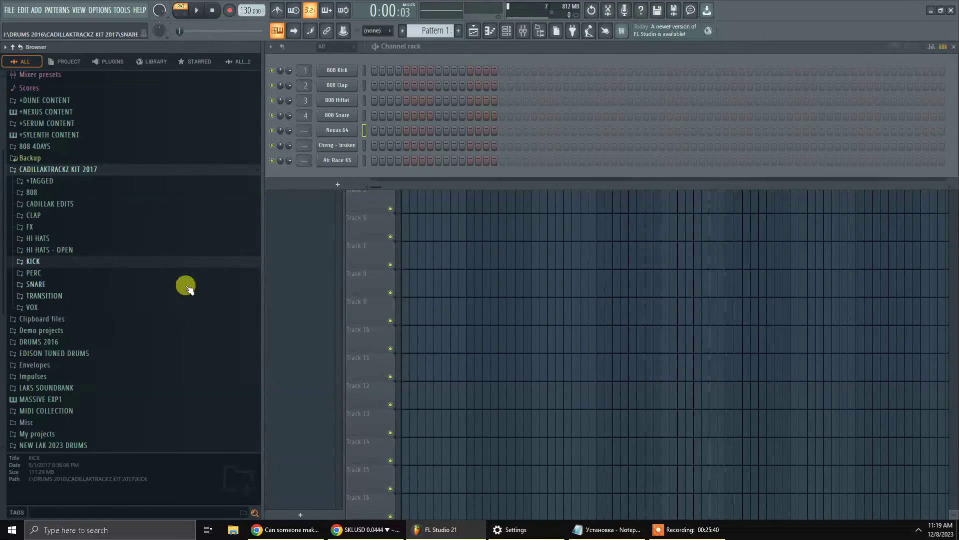
# Open the SNARE folder of CADILLAKTRACKZ KIT 2017 and look through its sample list
pyautogui.scroll(-4, 160, 353)
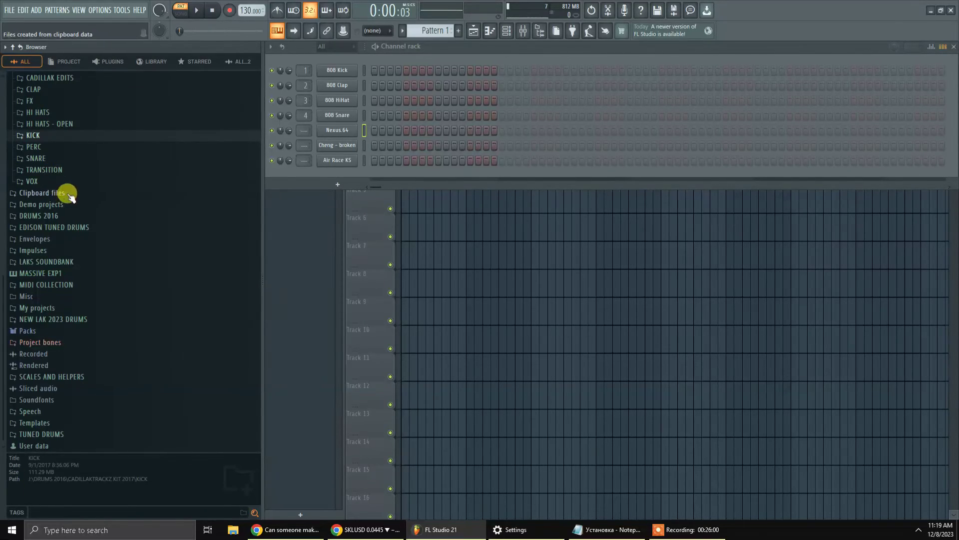
pyautogui.scroll(3, 70, 226)
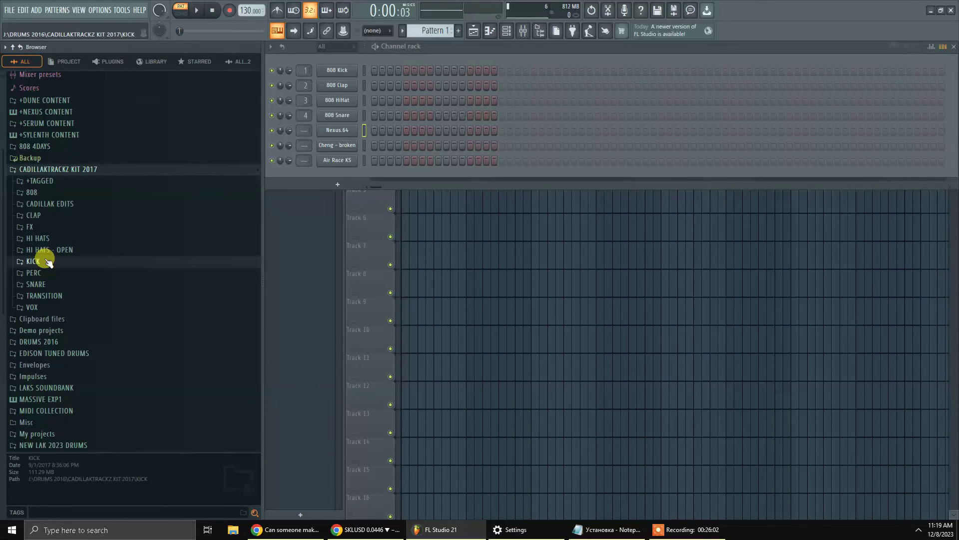
pyautogui.click(65, 284)
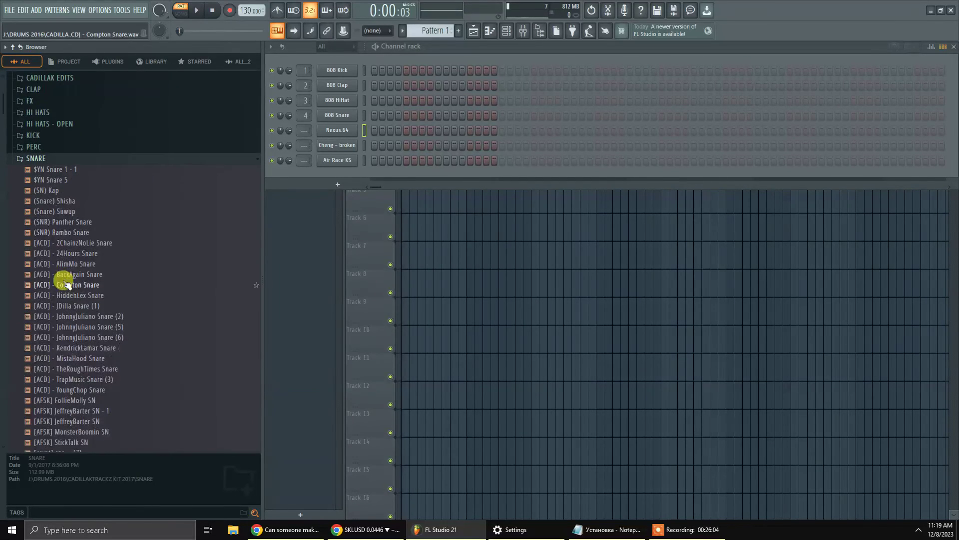
pyautogui.scroll(-5, 70, 277)
pyautogui.scroll(-15, 72, 276)
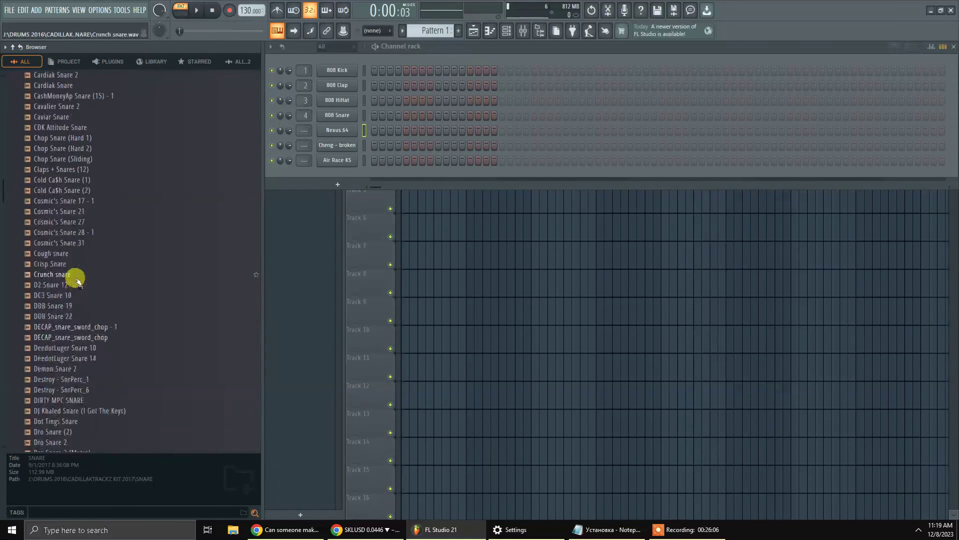
# Preview several snare samples from different parts of the list and collapse the SNARE folder
pyautogui.click(71, 274)
pyautogui.click(70, 421)
pyautogui.scroll(-10, 70, 380)
pyautogui.click(54, 294)
pyautogui.click(60, 358)
pyautogui.scroll(20, 81, 324)
pyautogui.click(60, 250)
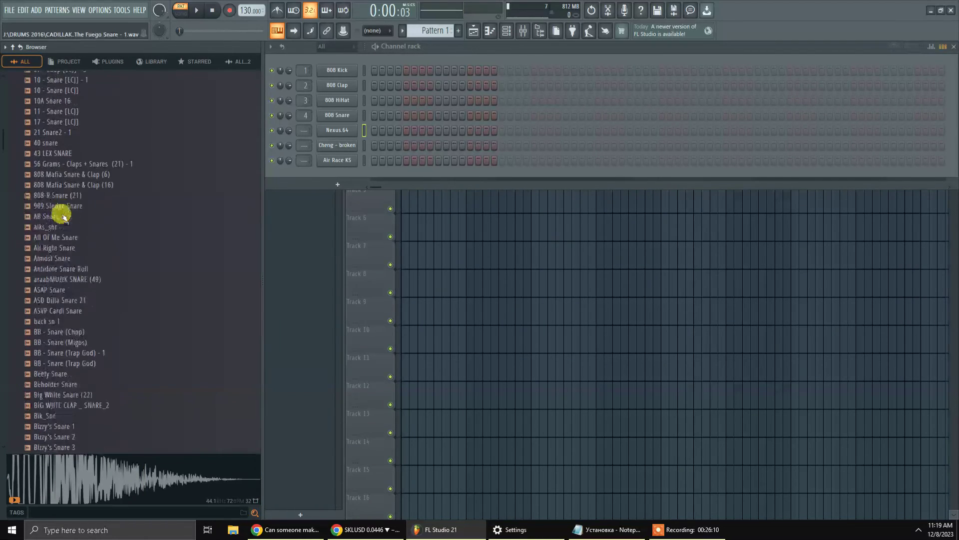
pyautogui.scroll(20, 85, 280)
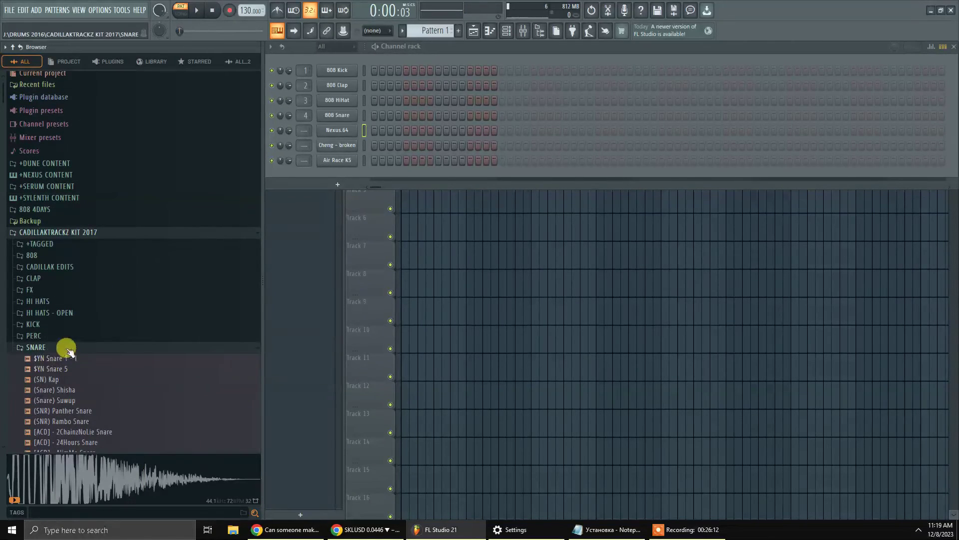
pyautogui.click(68, 348)
# Open the HI HATS folder and preview several hi-hat samples, including FX_Hi_Life_Hit
pyautogui.click(67, 300)
pyautogui.scroll(-15, 103, 325)
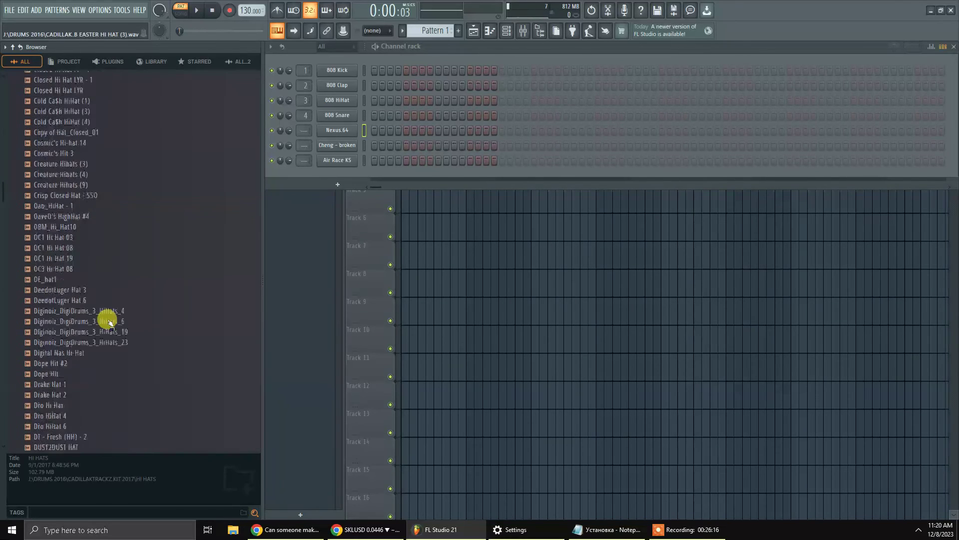
pyautogui.click(106, 320)
pyautogui.click(98, 346)
pyautogui.scroll(-10, 96, 285)
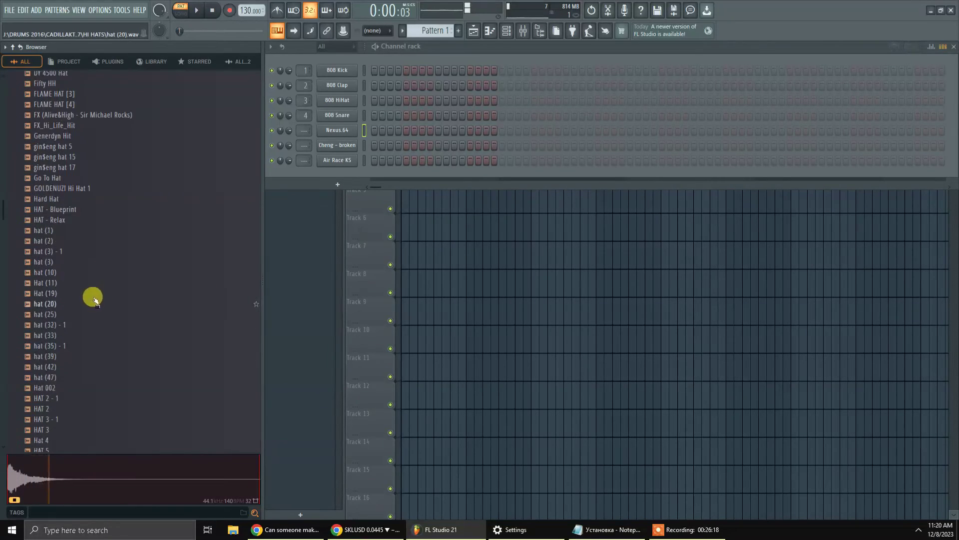
pyautogui.scroll(4, 95, 299)
pyautogui.click(94, 386)
pyautogui.click(86, 291)
pyautogui.click(87, 238)
pyautogui.click(50, 113)
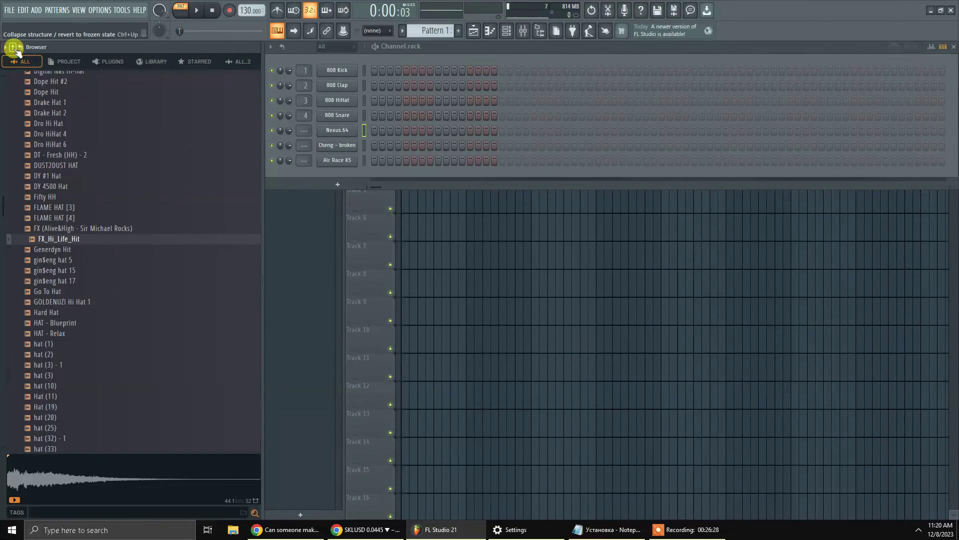
# Collapse the browser structure, expand CADILLAKTRACKZ KIT 2017 and look at the Windows shell menu for that folder
pyautogui.click(13, 48)
pyautogui.click(108, 236)
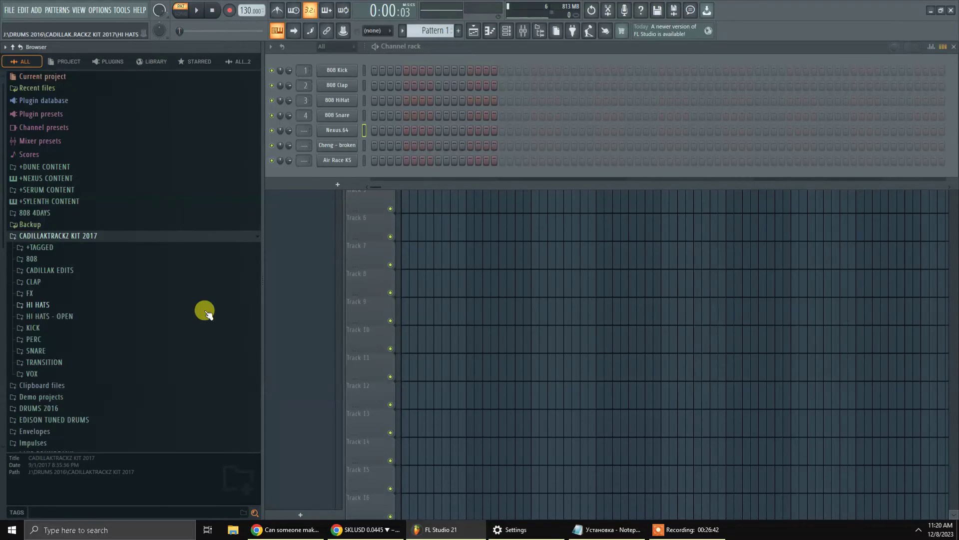
pyautogui.rightClick(96, 237)
pyautogui.click(127, 310)
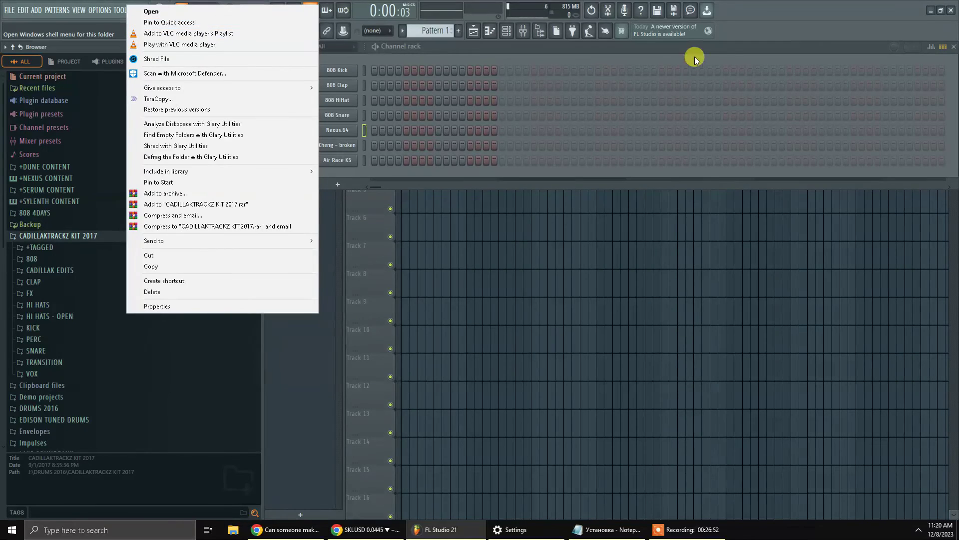
pyautogui.click(805, 44)
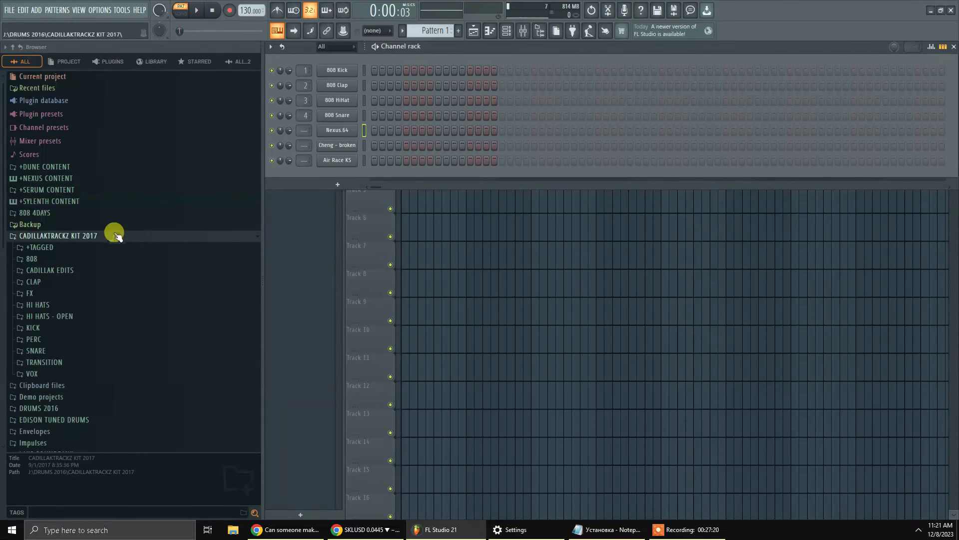
pyautogui.click(99, 236)
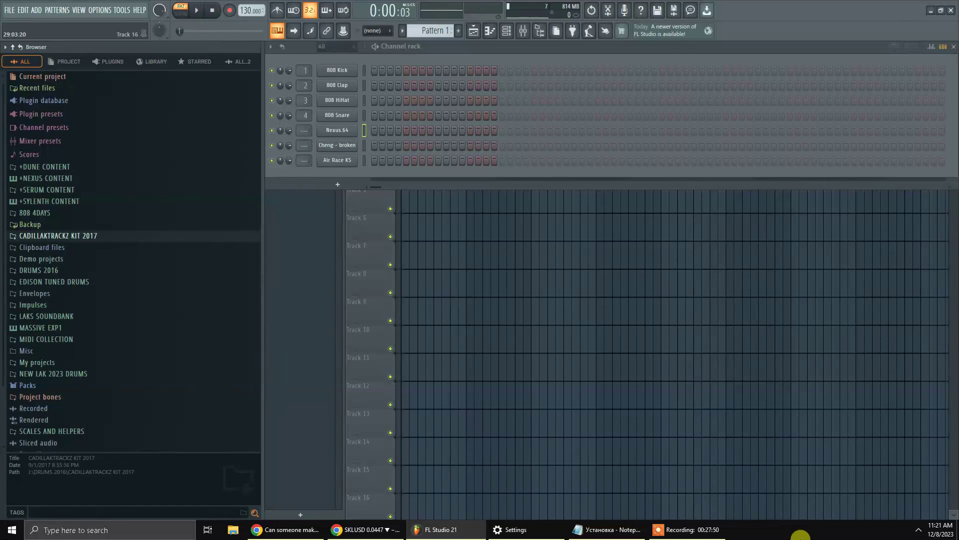
pyautogui.click(54, 236)
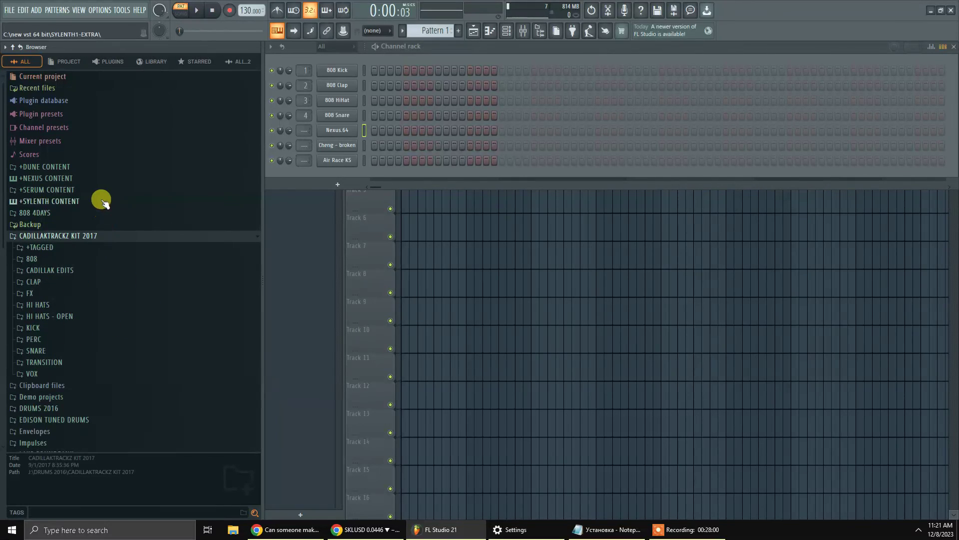
# Expand +SYLENTH CONTENT and +SERUM CONTENT, and look through the presets in PluginGuru NF PowerToolz
pyautogui.click(99, 199)
pyautogui.scroll(5, 87, 199)
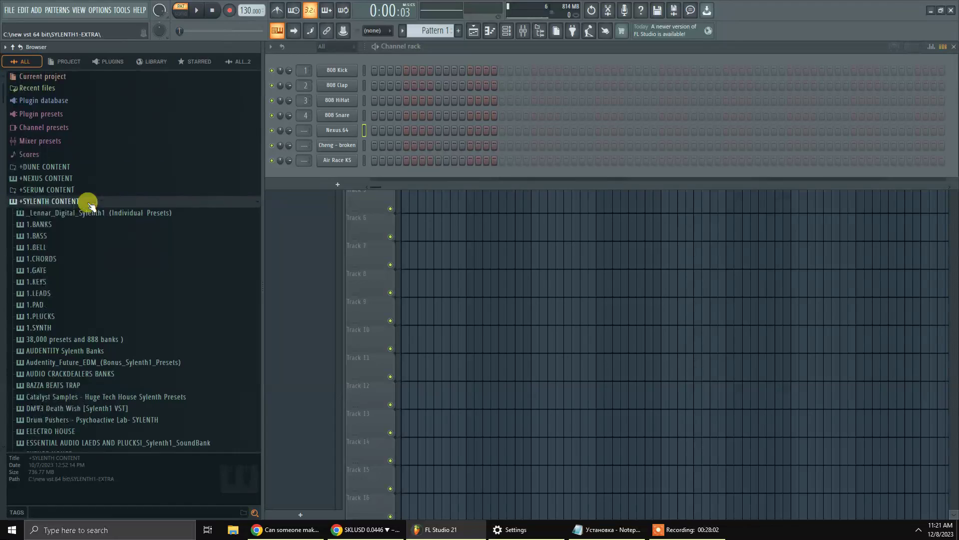
pyautogui.click(82, 189)
pyautogui.scroll(-20, 80, 265)
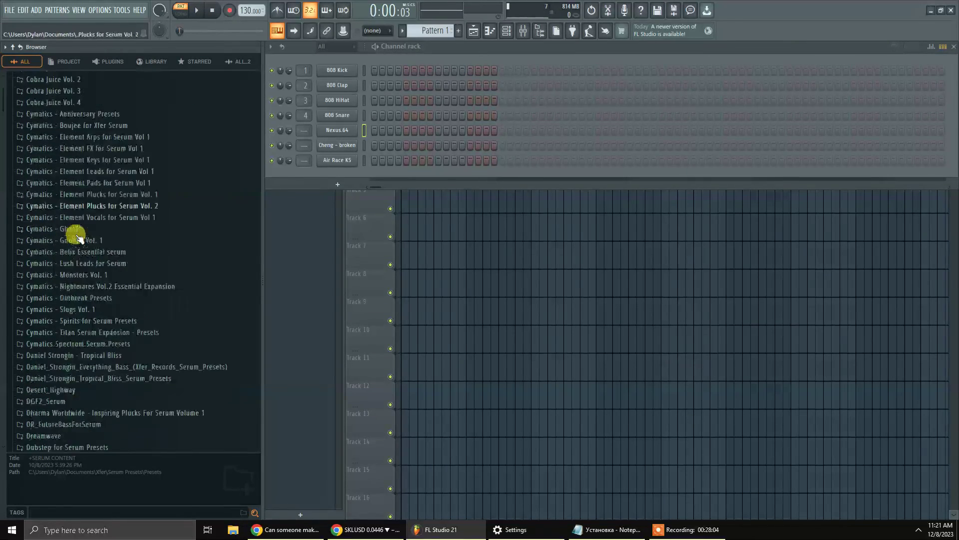
pyautogui.click(75, 234)
pyautogui.scroll(-20, 75, 247)
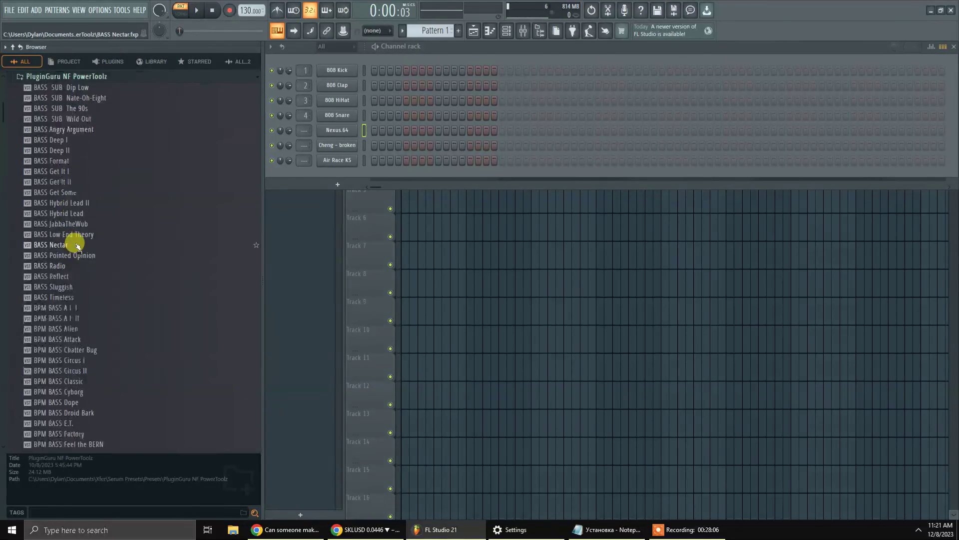
pyautogui.scroll(-15, 75, 244)
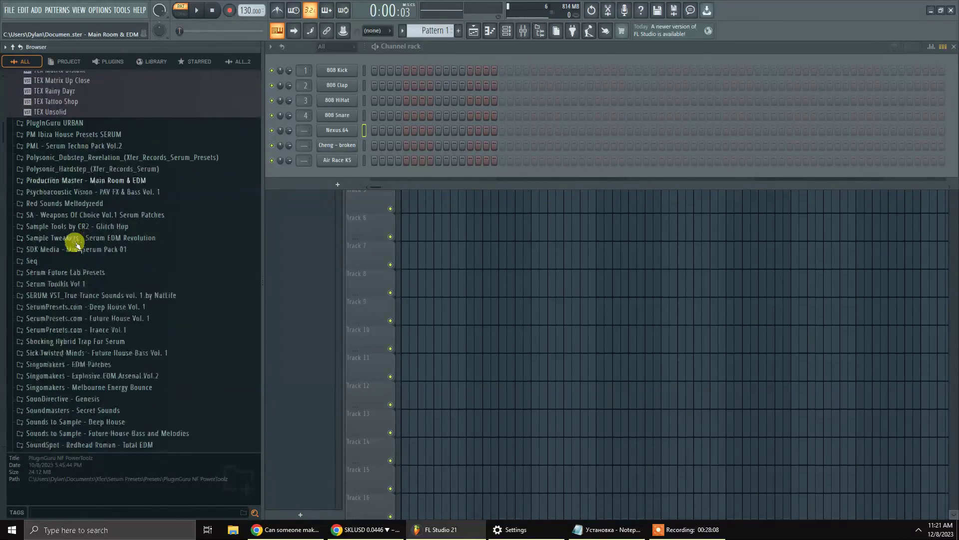
# Open SoundSpot - Redhead Roman - Total EDM in the Serum content and look over its presets and the surrounding folders
pyautogui.click(98, 244)
pyautogui.click(99, 252)
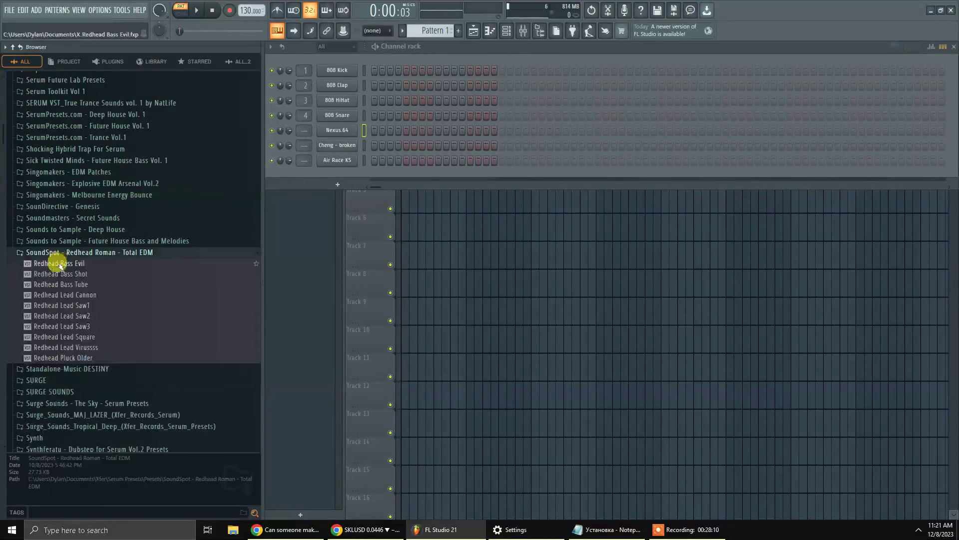
pyautogui.scroll(-20, 83, 312)
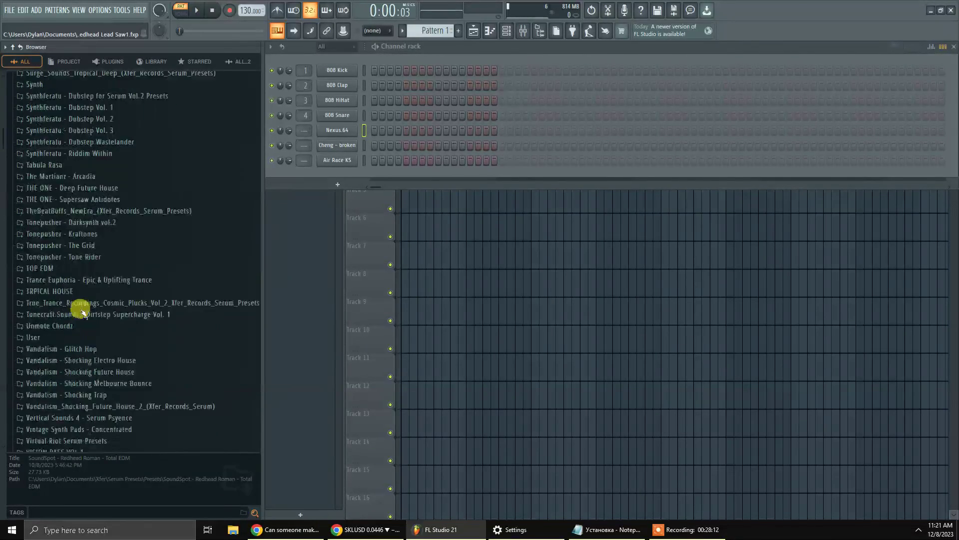
pyautogui.scroll(-3, 85, 308)
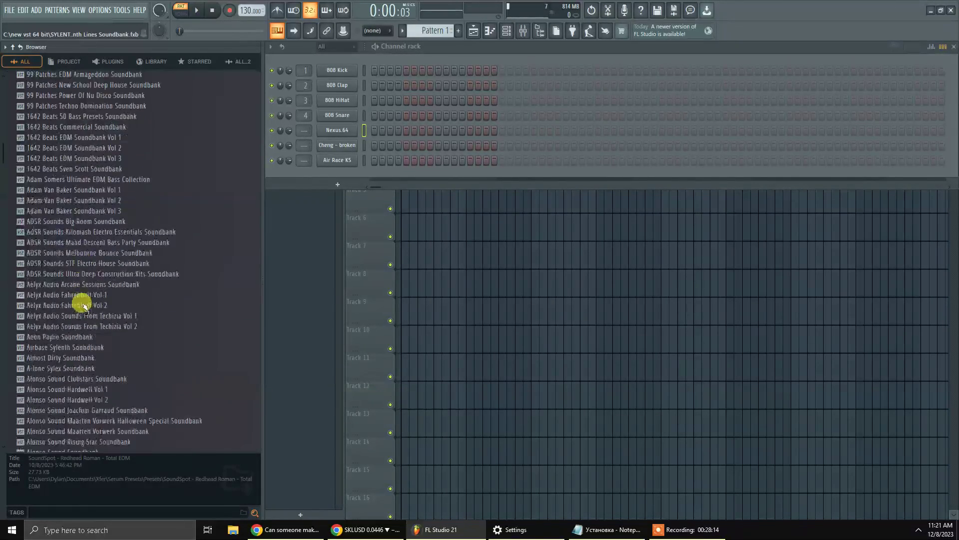
pyautogui.scroll(20, 85, 308)
pyautogui.scroll(5, 95, 380)
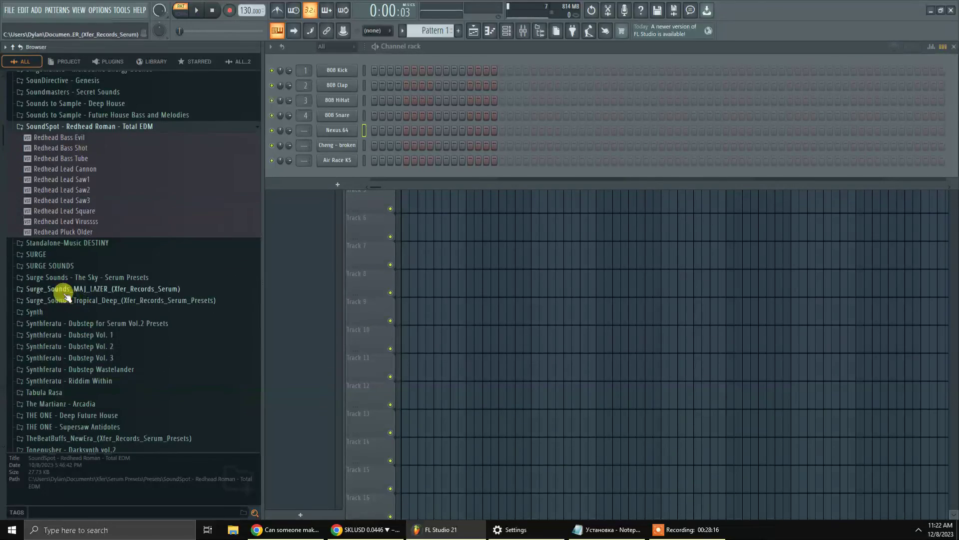
# Look through the Serum presets in Vandalism - Shocking Trap and return to the collapsed main folder list
pyautogui.scroll(-8, 92, 406)
pyautogui.click(71, 246)
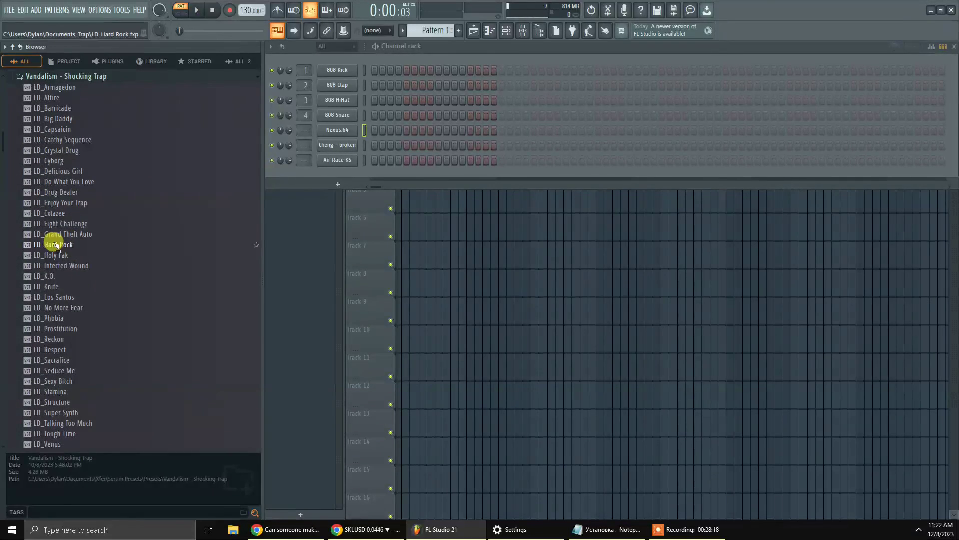
pyautogui.scroll(-10, 50, 390)
pyautogui.click(84, 299)
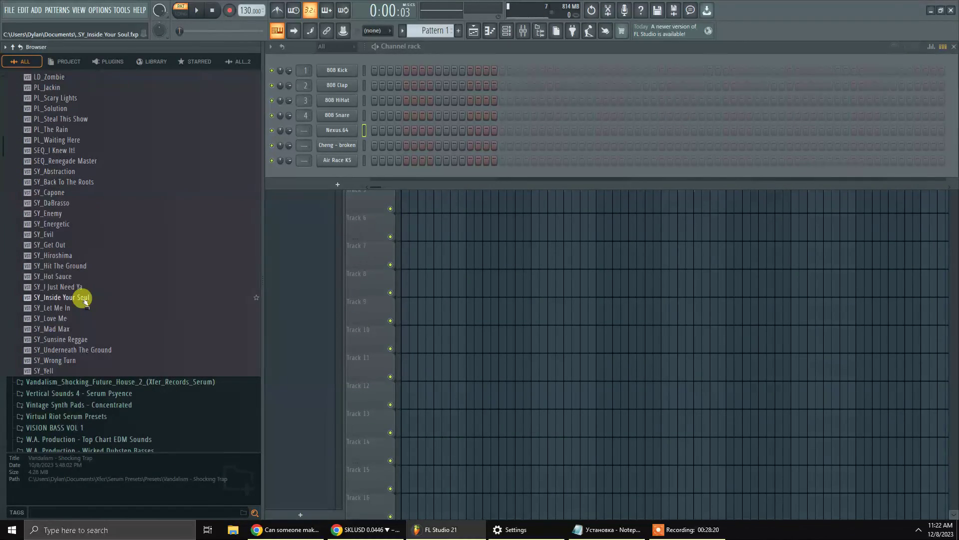
pyautogui.scroll(12, 83, 299)
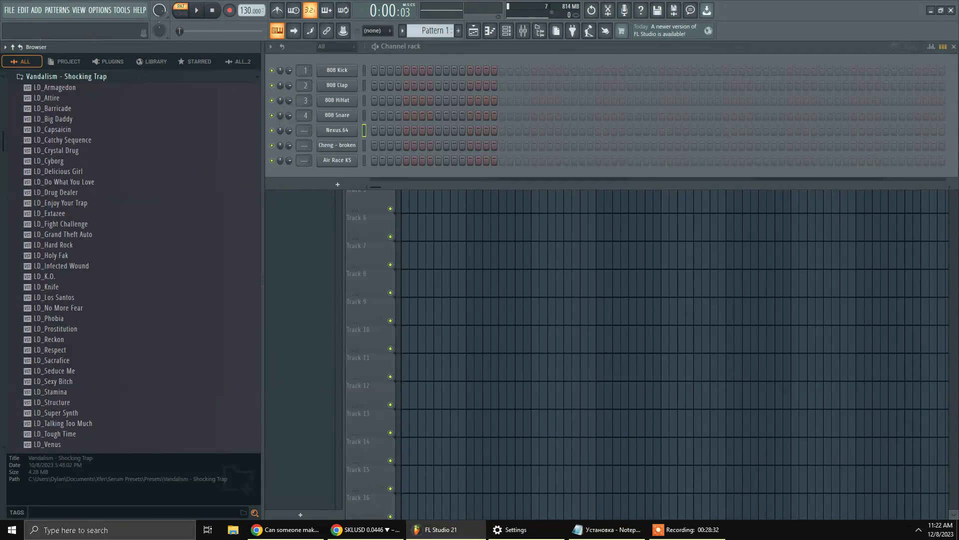
pyautogui.click(12, 47)
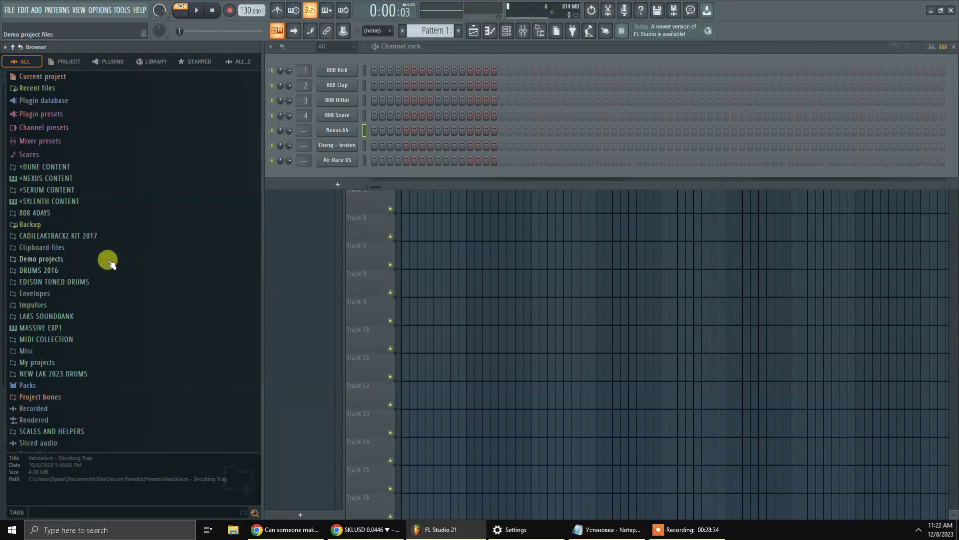